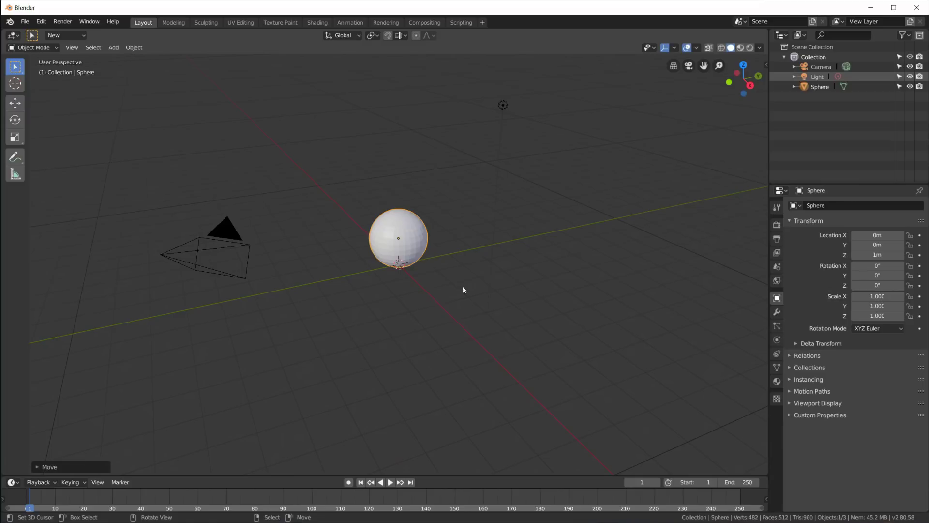
Add a plane beneath the sphere and scale it up into a large floor.
left_click(526, 288)
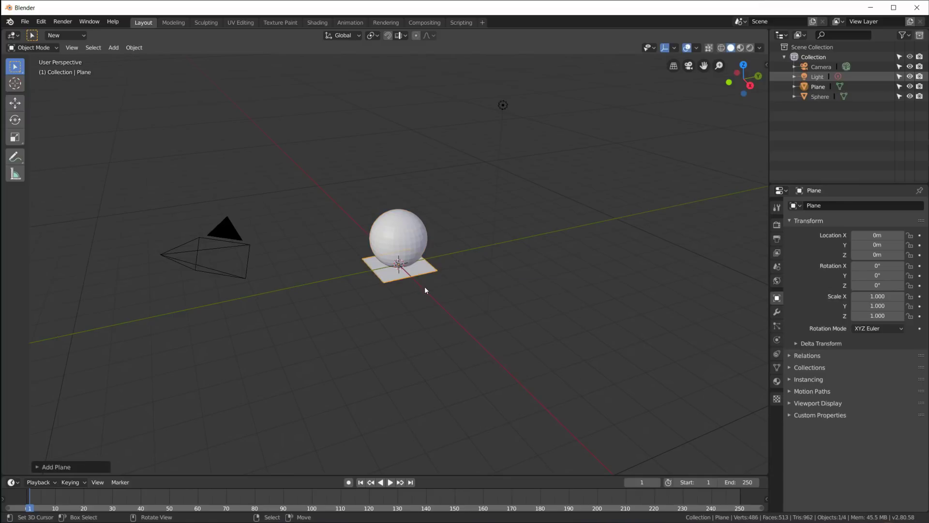
key("s")
left_click(608, 363)
left_click(408, 227)
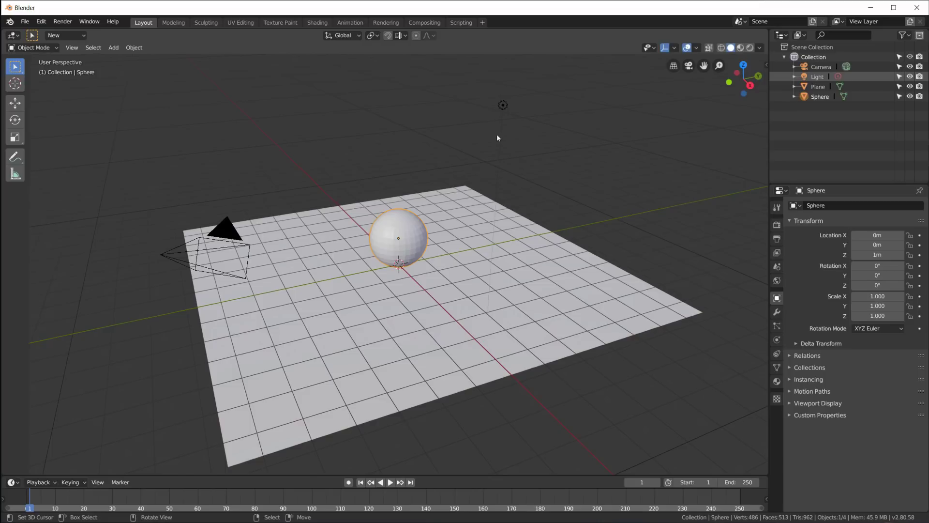
Change the light to an area light, and rotate and move it in the right view to aim diagonally at the sphere.
left_click(504, 111)
left_click(776, 340)
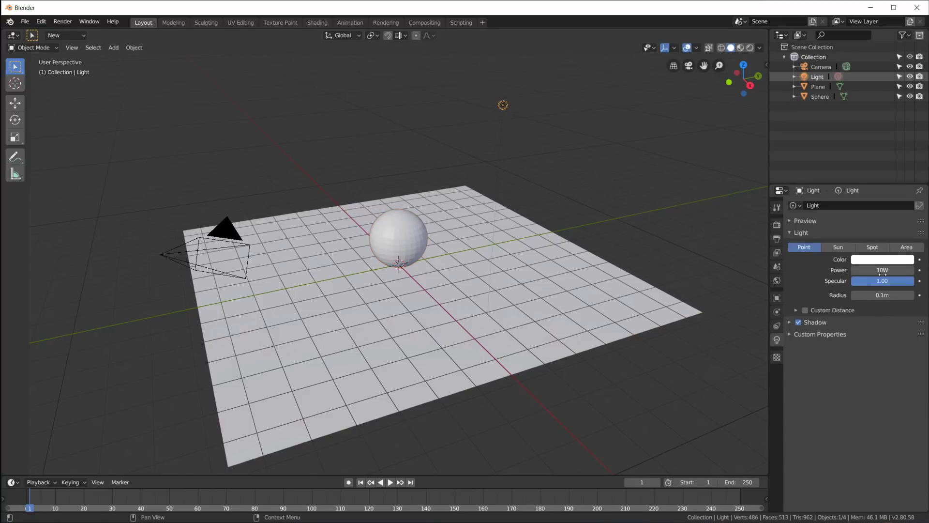
left_click(905, 247)
key("KP_3")
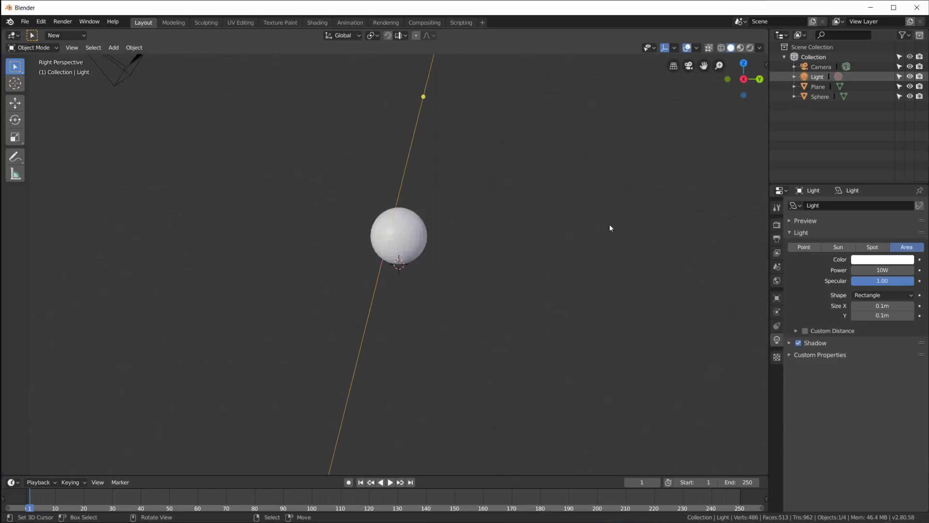
key("g")
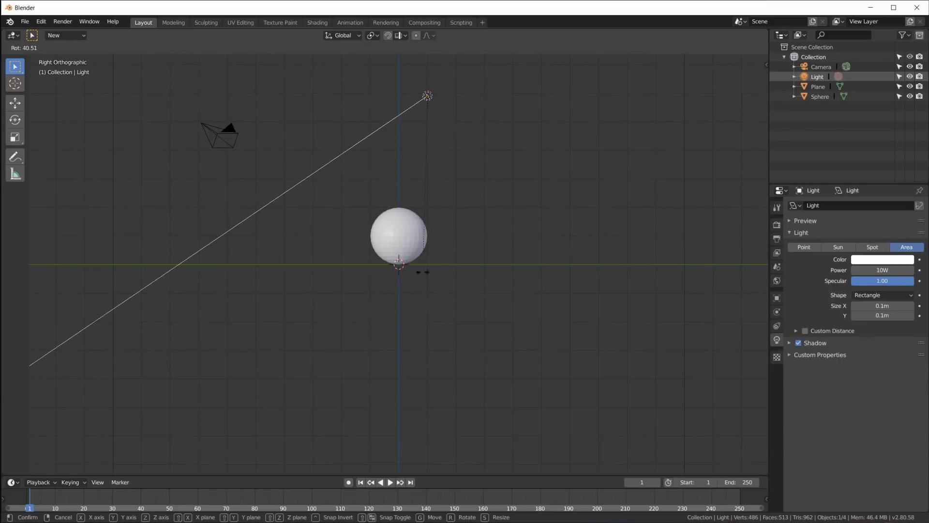
left_click(516, 343)
Set the area light's shape to Disk and its size to 2.3 m.
left_click(879, 296)
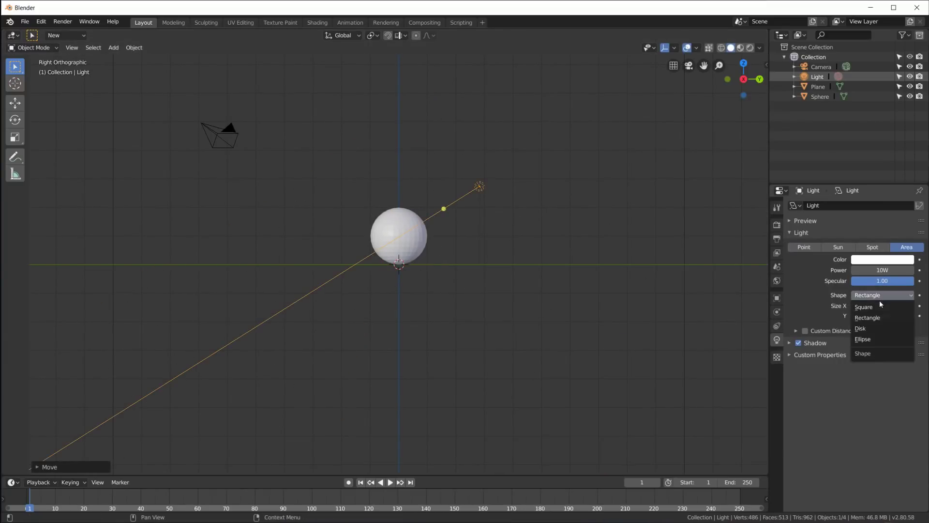
left_click(870, 327)
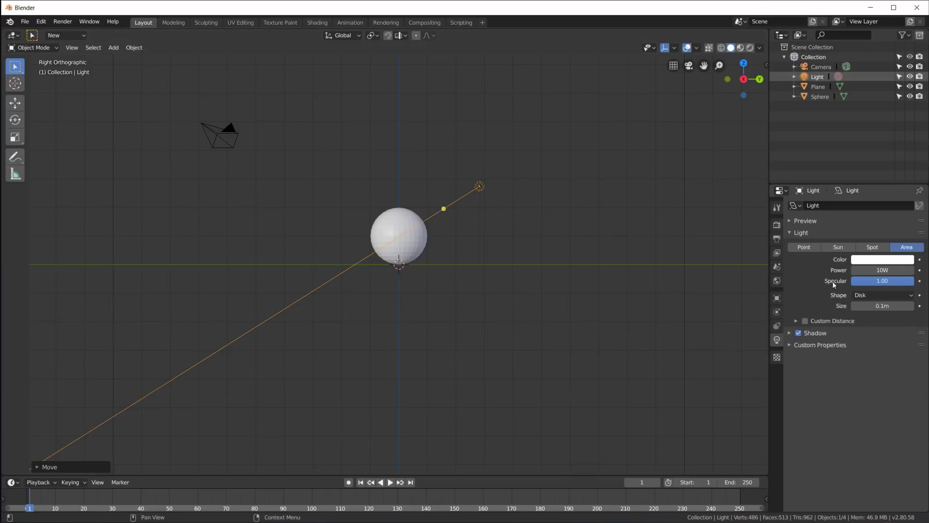
left_click_drag(877, 306, 905, 306)
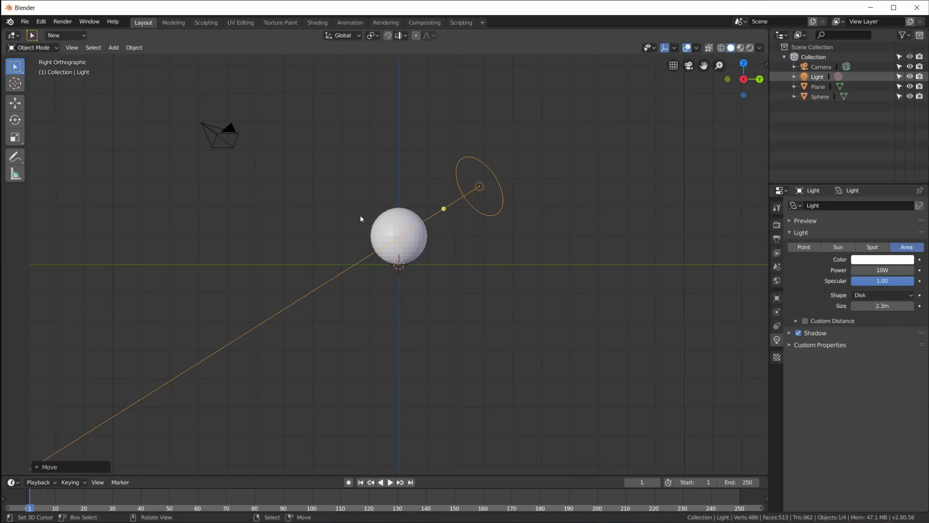
Reposition and rotate the area light in the top view so that it points toward the sphere.
key("KP_7")
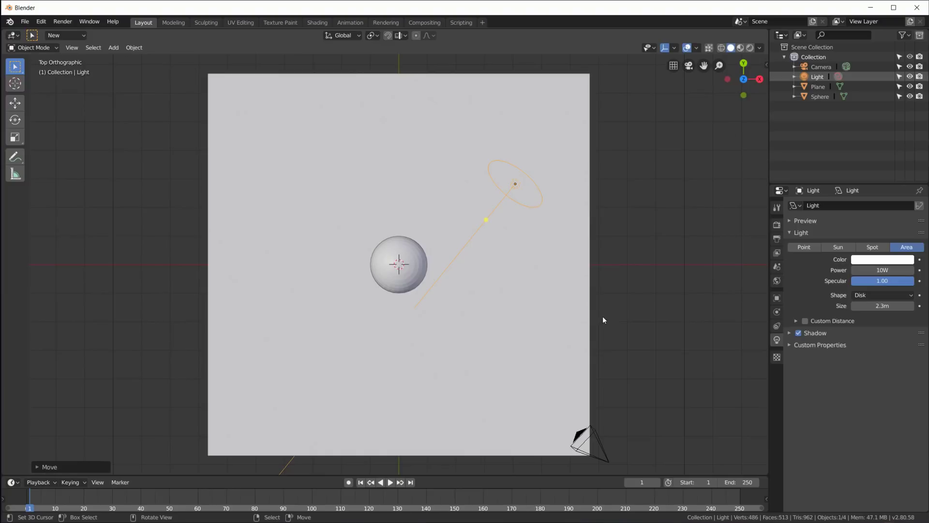
key("g")
left_click(478, 332)
key("r")
left_click(547, 346)
Show the camera view and set the render engine to Cycles with GPU Compute as the device.
key("KP_0")
scroll(487, 339, "up", 2)
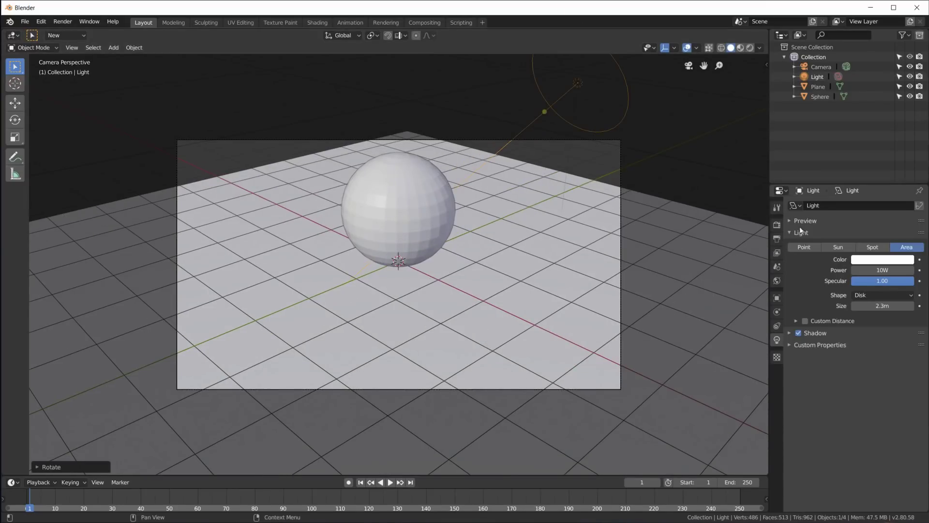
left_click(777, 225)
left_click(871, 205)
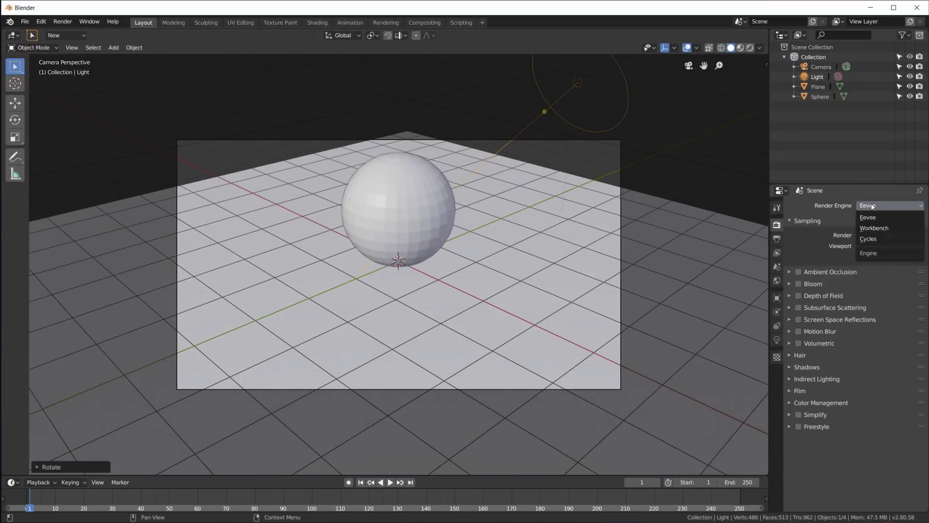
left_click(871, 238)
left_click(873, 231)
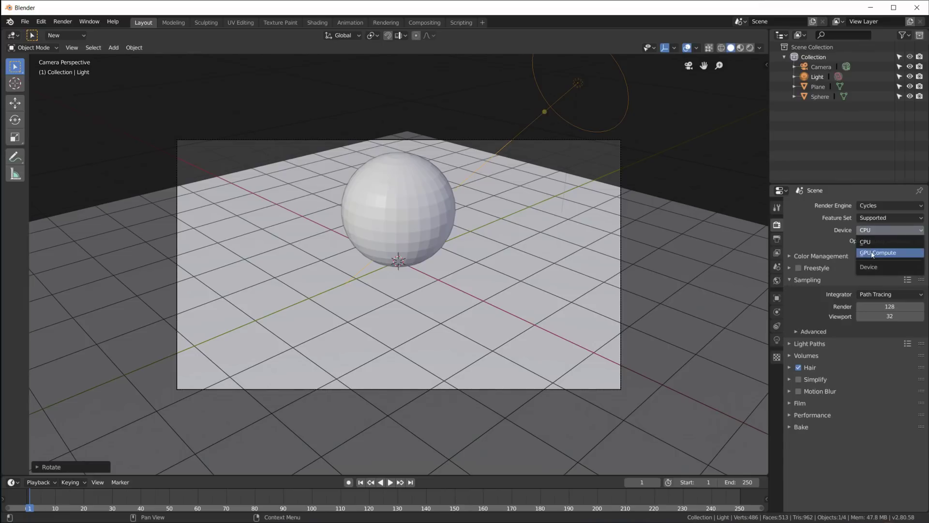
left_click(871, 251)
Enable the render region in the output dimensions and switch the viewport to rendered shading.
left_click(776, 239)
left_click(919, 271)
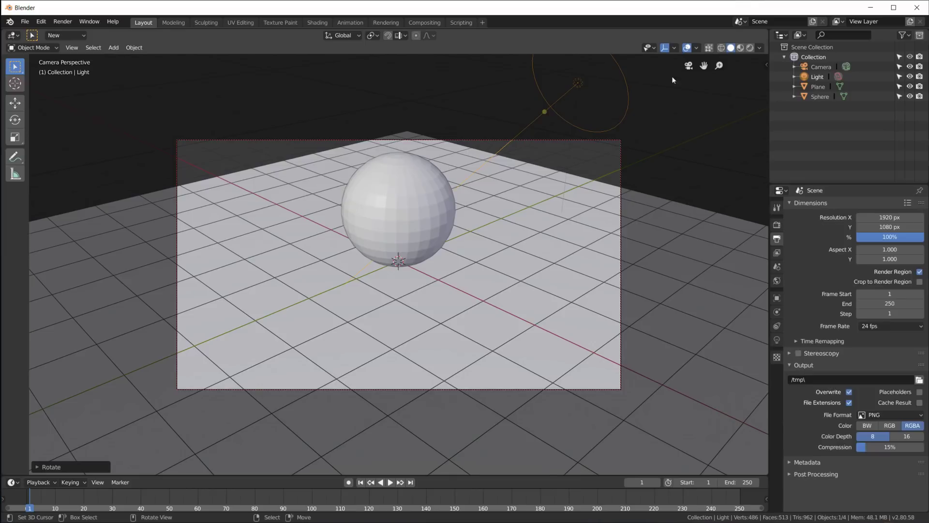
left_click(750, 48)
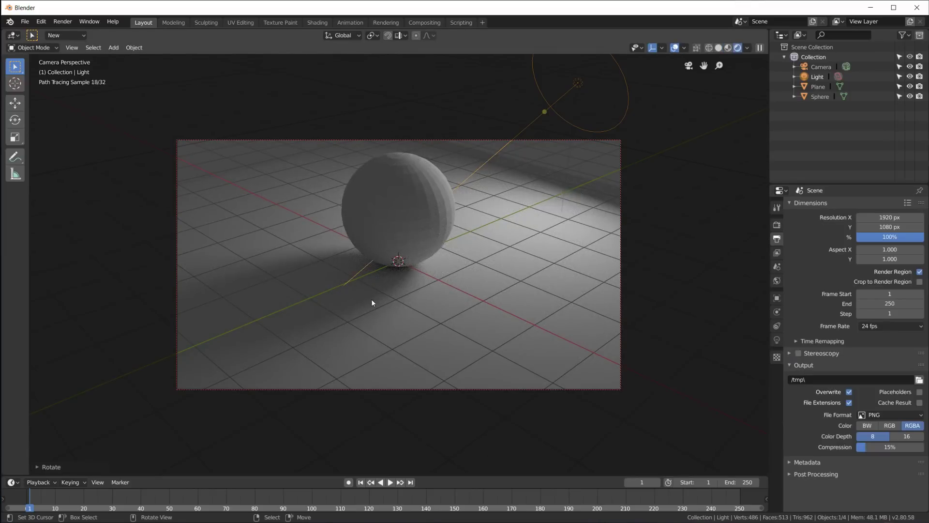
Set the world background color to an environment texture and load gym_entrance_1k.hdr from the hdrihaven folder.
left_click(408, 193)
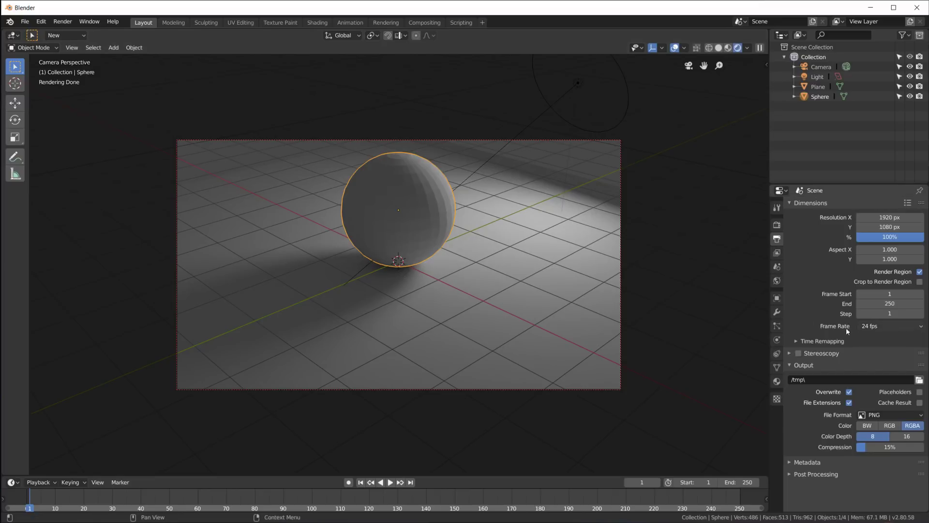
left_click(776, 280)
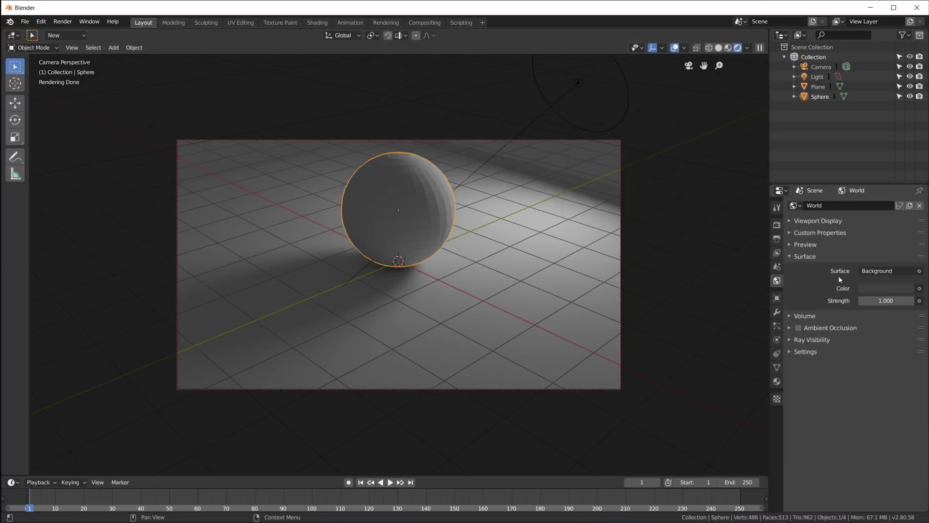
left_click(920, 290)
left_click(731, 333)
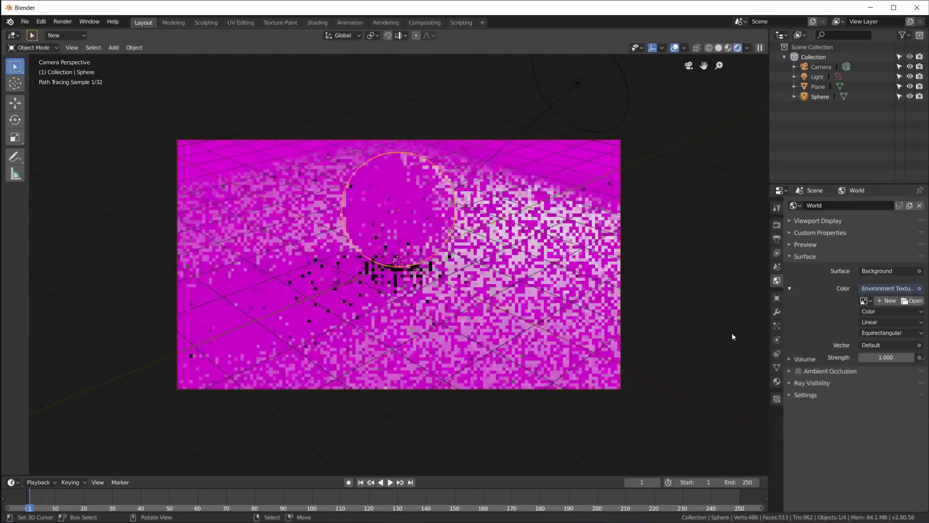
left_click(911, 300)
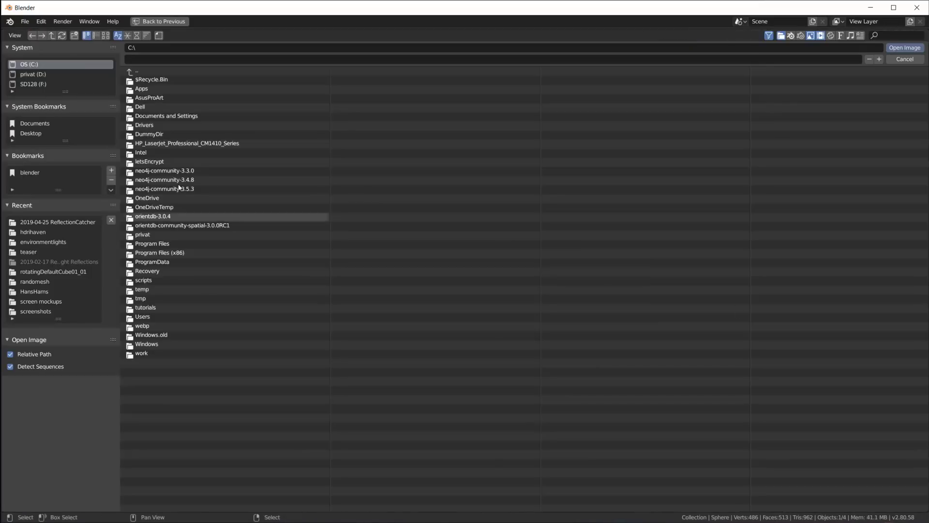
left_click(86, 233)
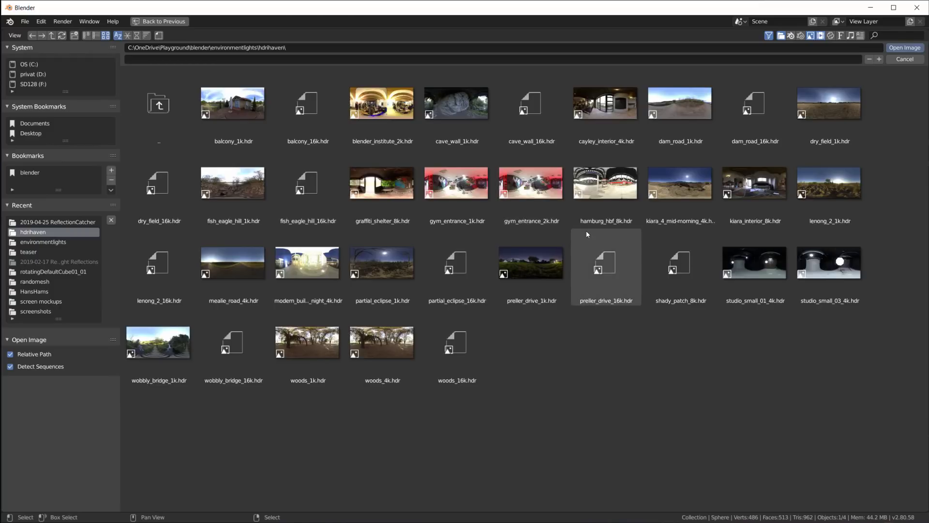
double_click(456, 189)
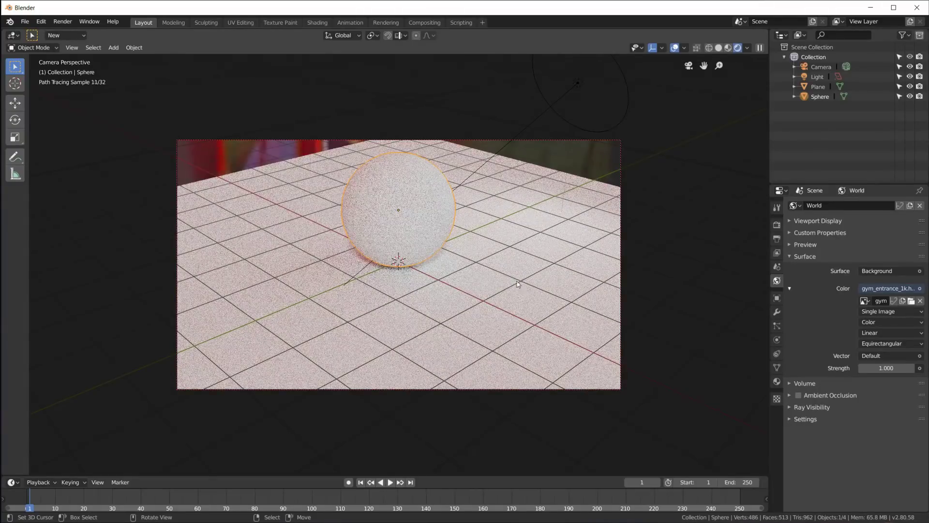
Raise the camera along the global Z axis and lower it slightly to show more of the background behind the sphere.
left_click(571, 142)
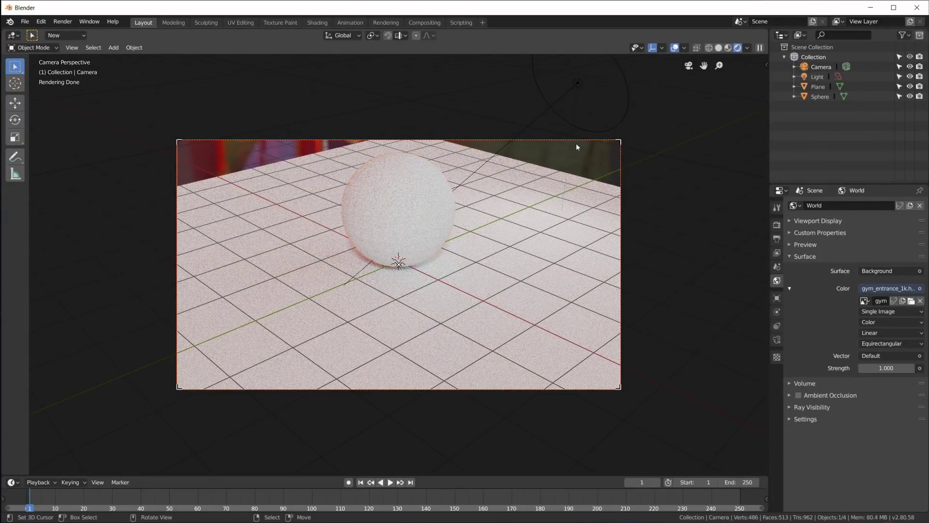
key("g")
key("z")
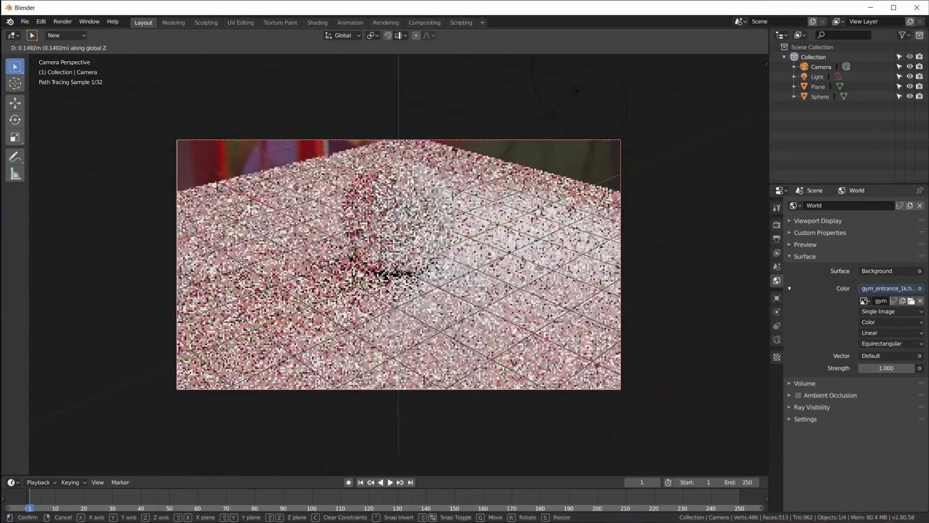
left_click(498, 96)
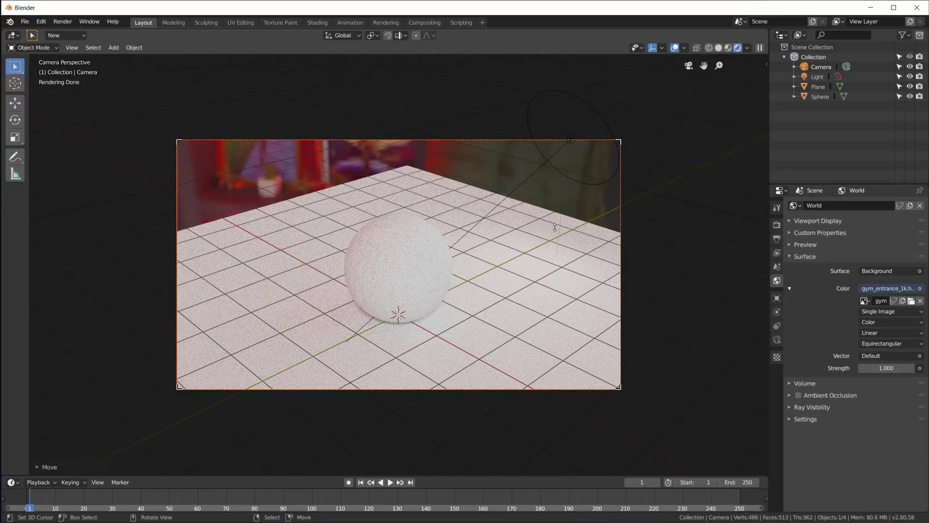
key("g")
key("z")
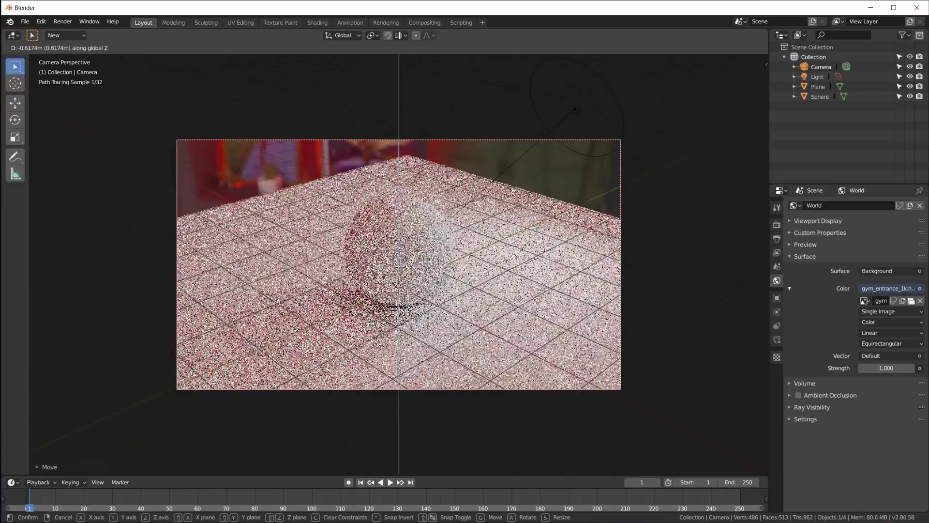
left_click(518, 359)
Trackball-rotate the camera to reframe the sphere and the floor.
key("r")
key("r")
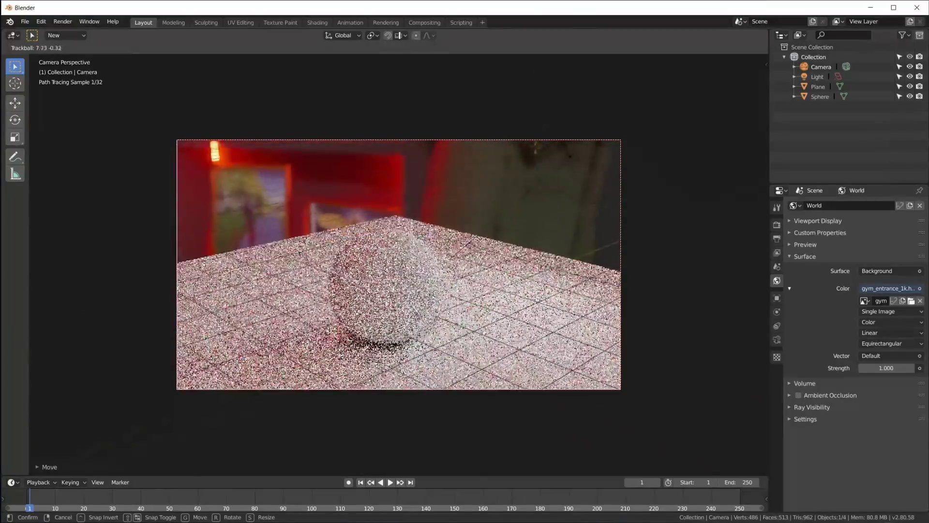
left_click(394, 271)
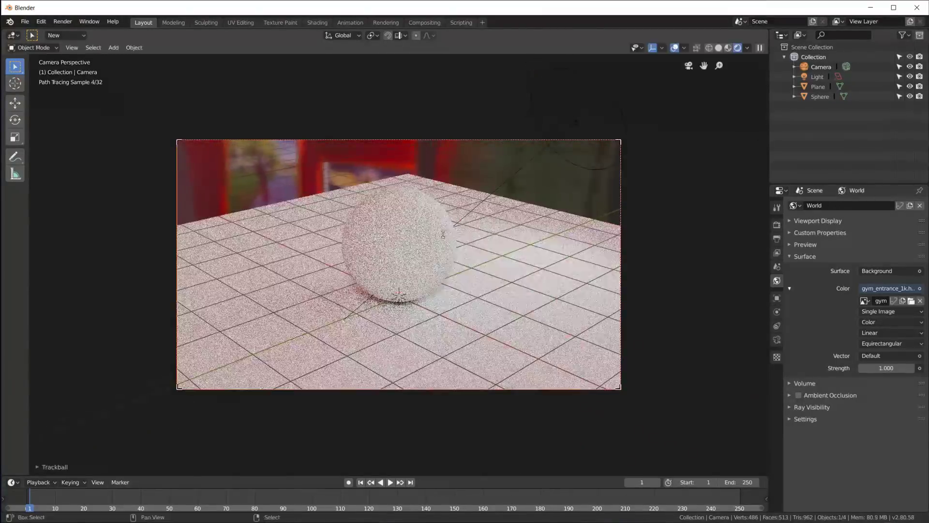
Enlarge the sphere and move it up along the global Z axis by about 0.8 m to rest on the floor.
left_click(394, 271)
key("s")
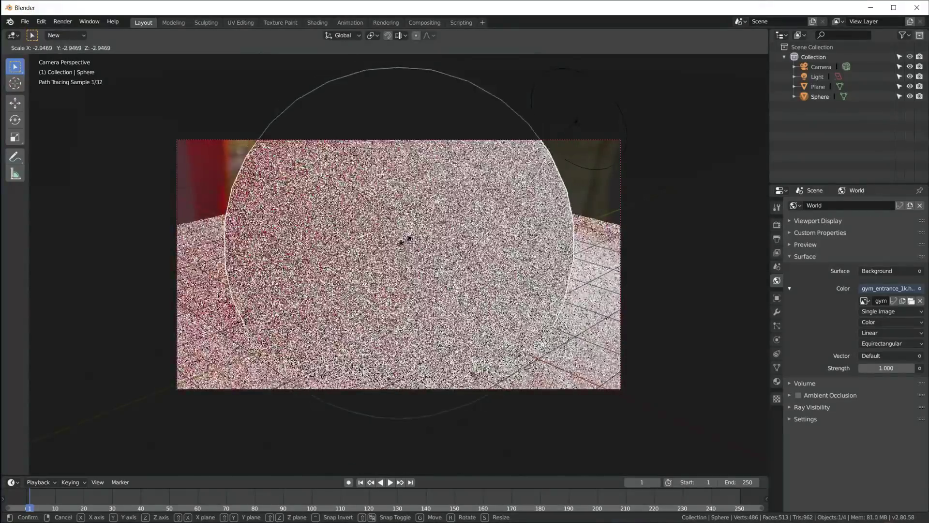
left_click(453, 242)
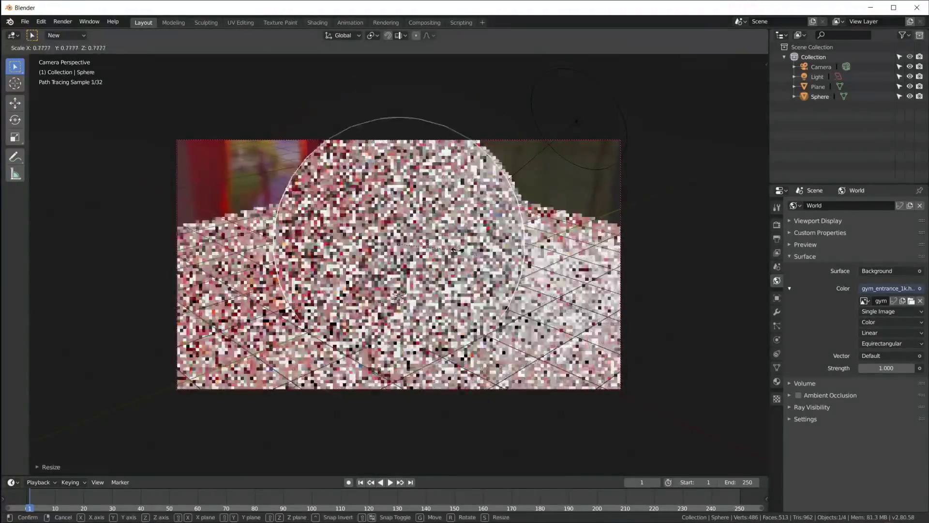
key("g")
key("z")
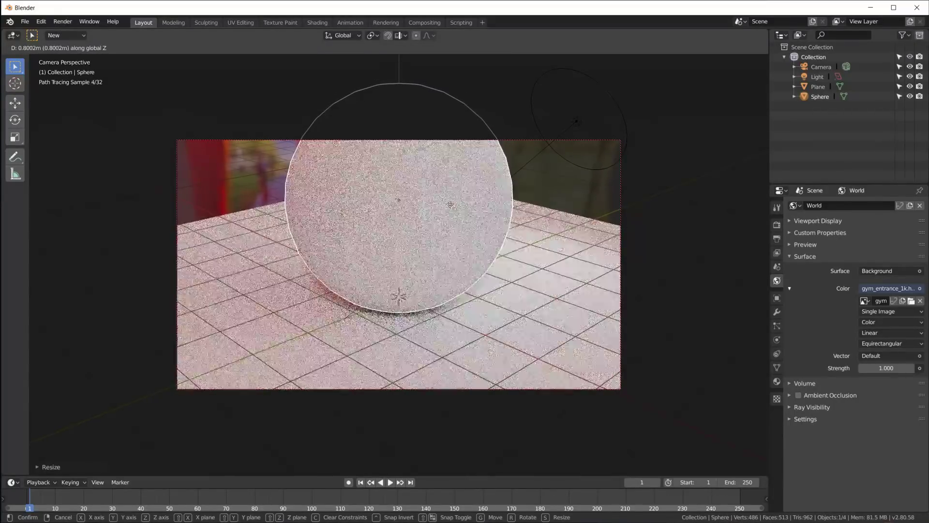
left_click(499, 236)
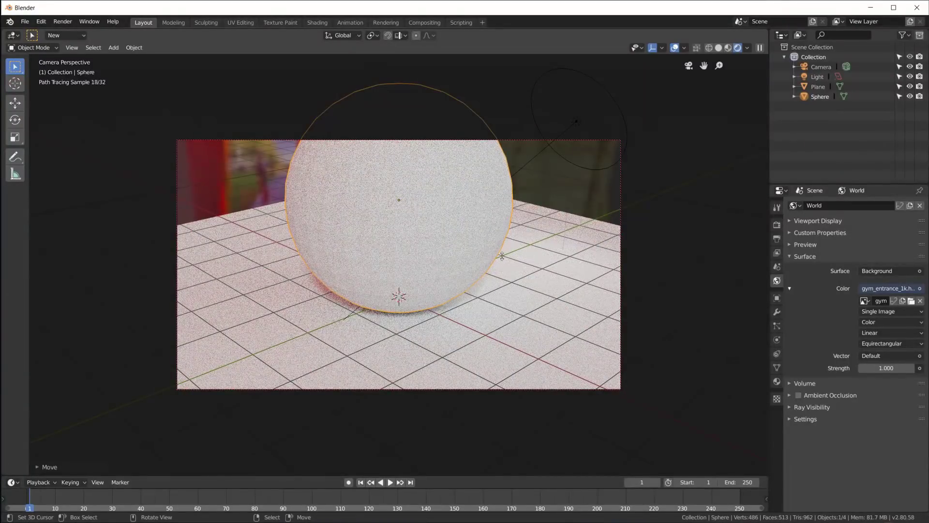
With the plane selected, switch to the Shading workspace, enlarge the node editor and show the camera view.
left_click(639, 242)
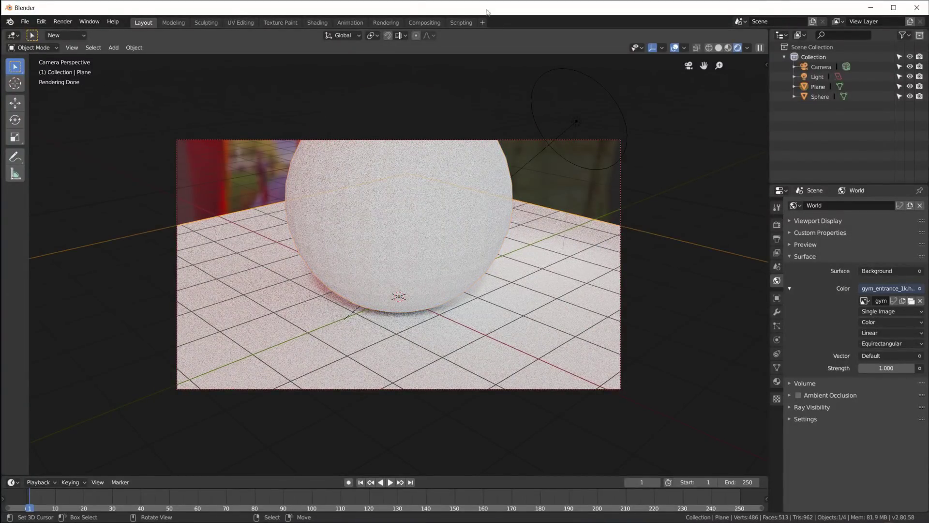
left_click(317, 22)
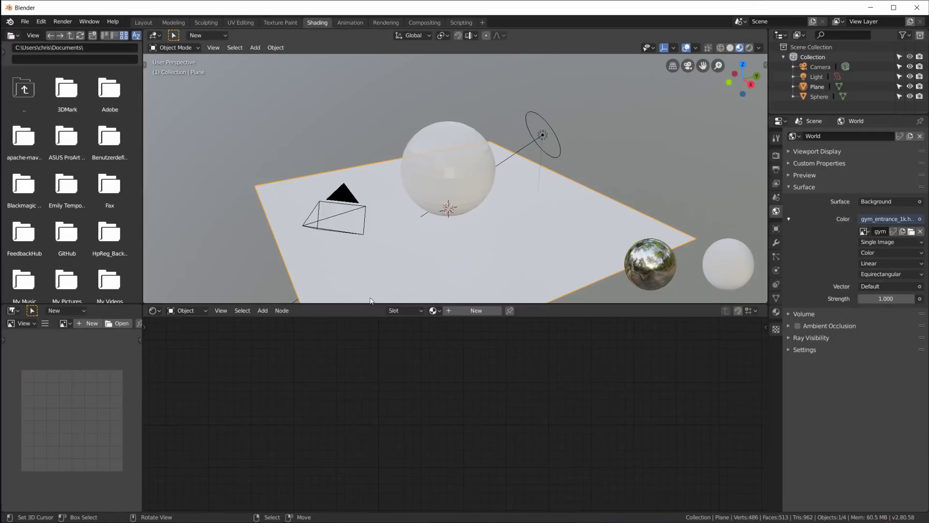
left_click_drag(382, 304, 390, 210)
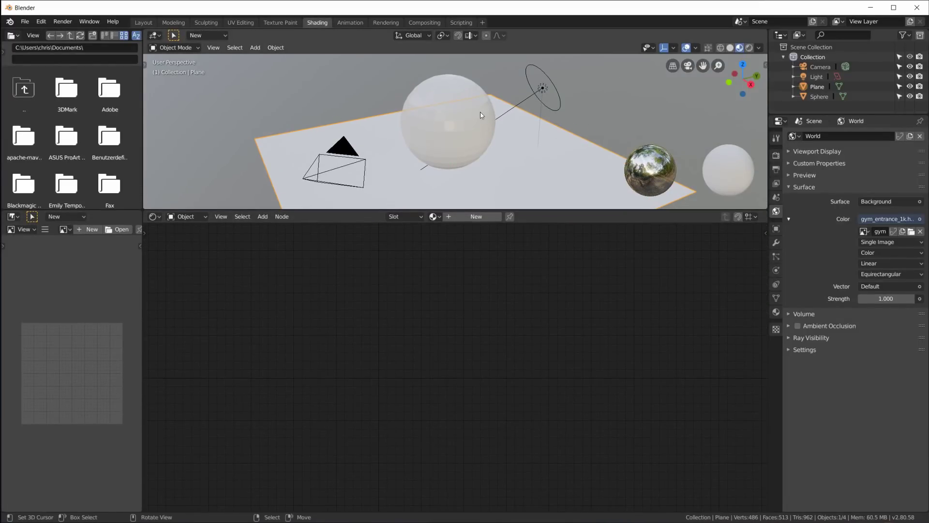
key("KP_0")
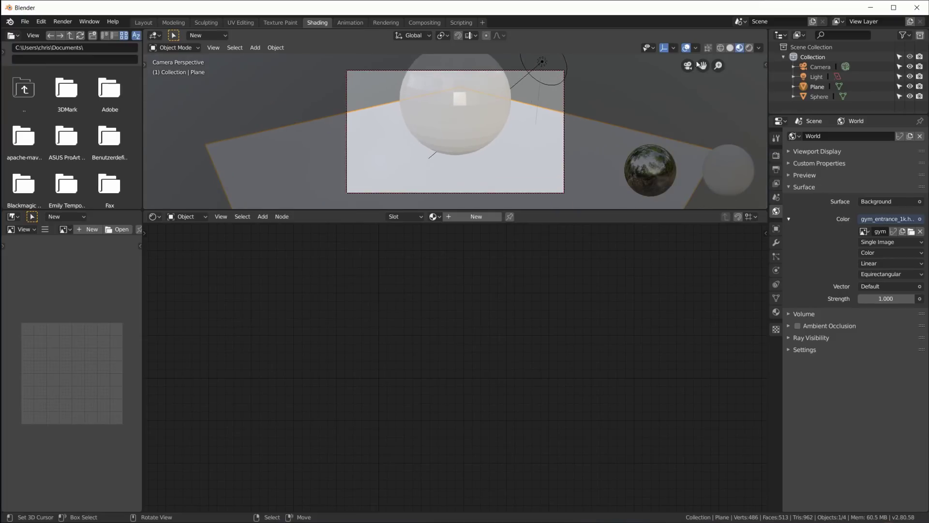
Lower the sphere along the global Z axis by about 0.5 m onto the plane and show the viewport in rendered shading.
left_click(448, 97)
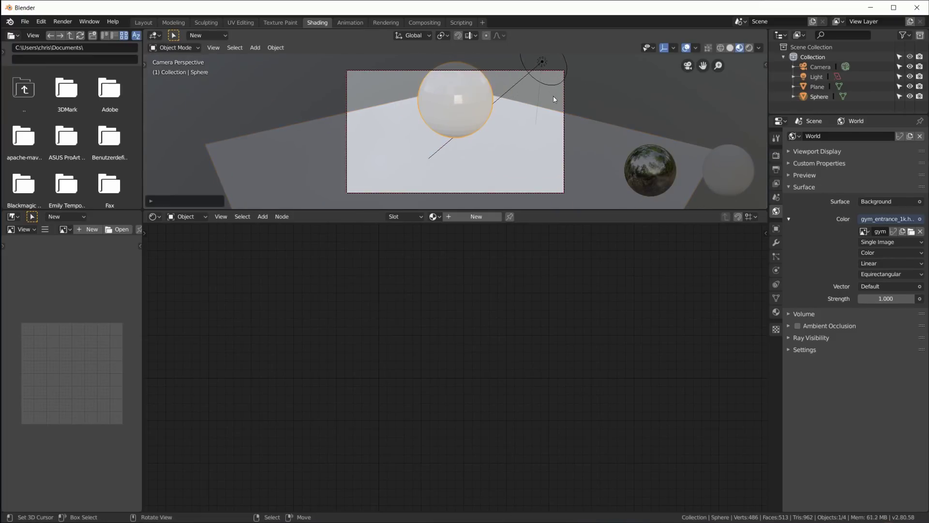
key("g")
key("z")
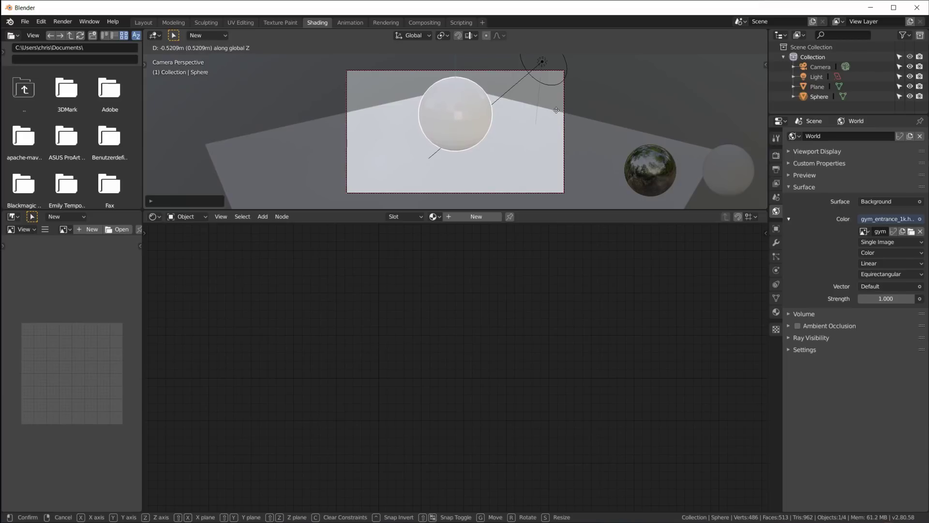
left_click(557, 111)
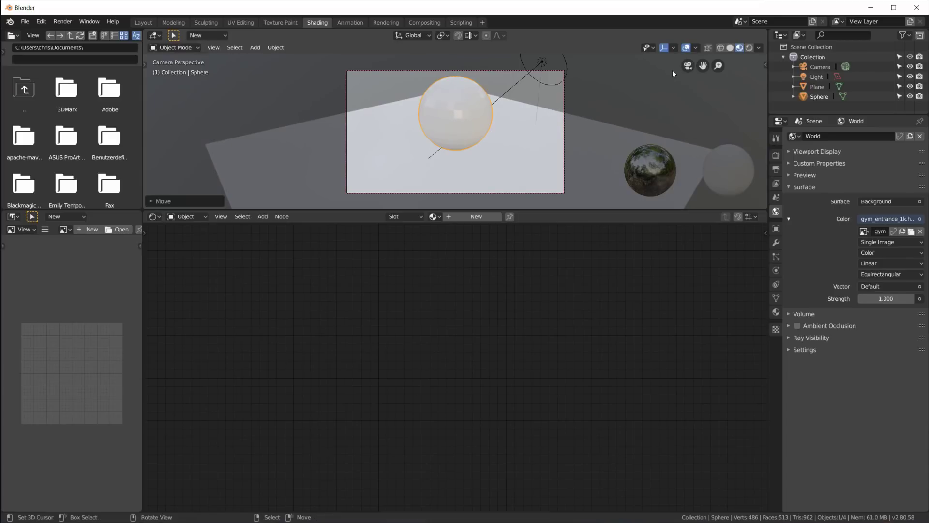
left_click(749, 48)
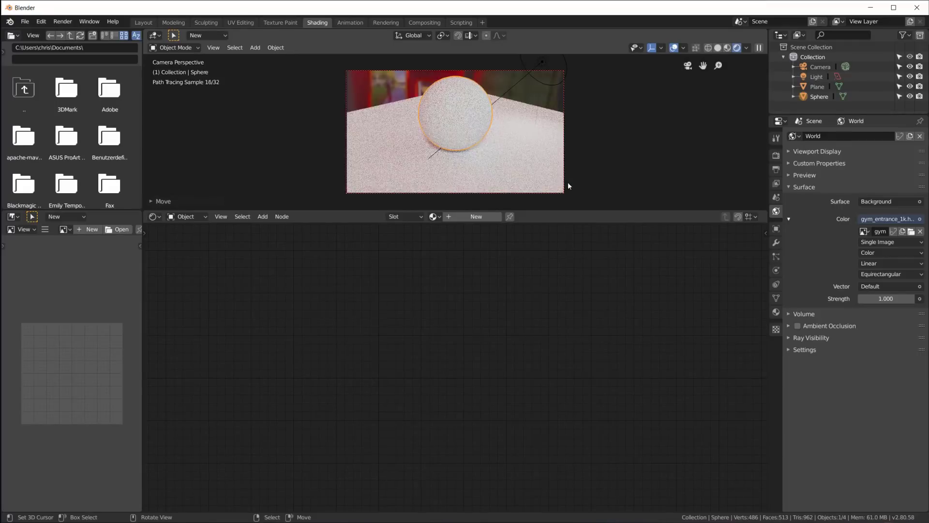
Give the plane a new material with Metallic 1.000 and Roughness about 0.19.
left_click(486, 163)
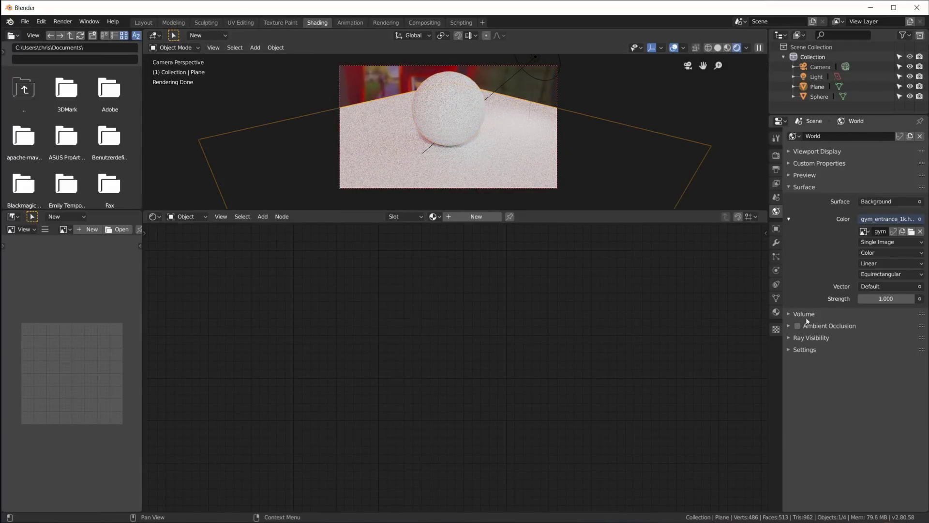
left_click(477, 216)
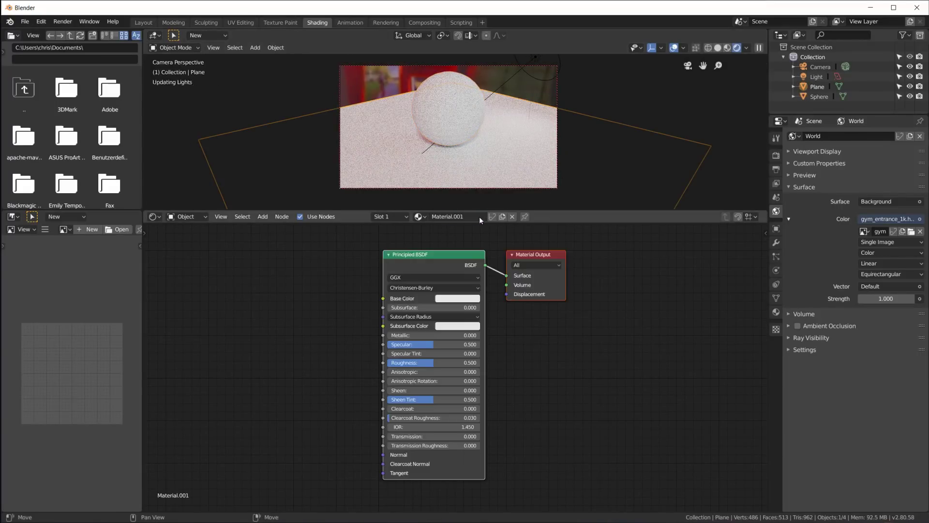
left_click_drag(411, 336, 479, 335)
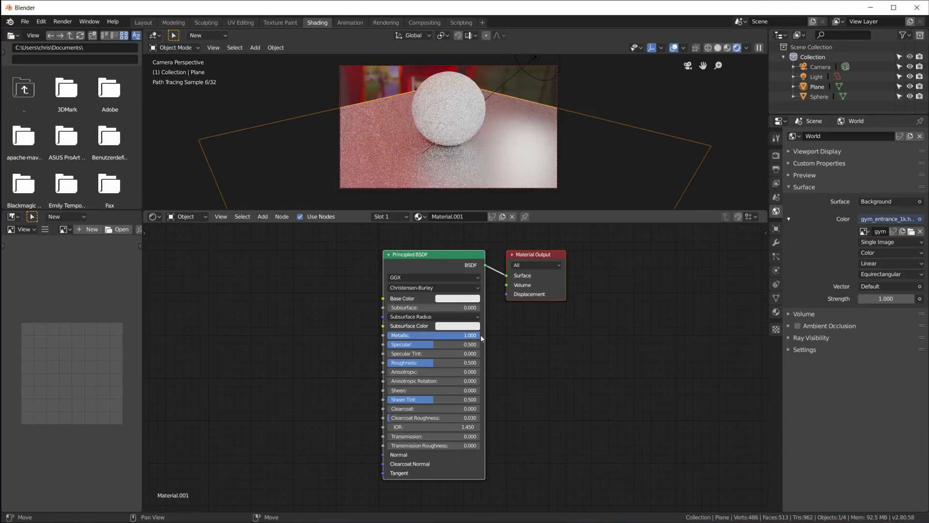
left_click_drag(423, 364, 393, 364)
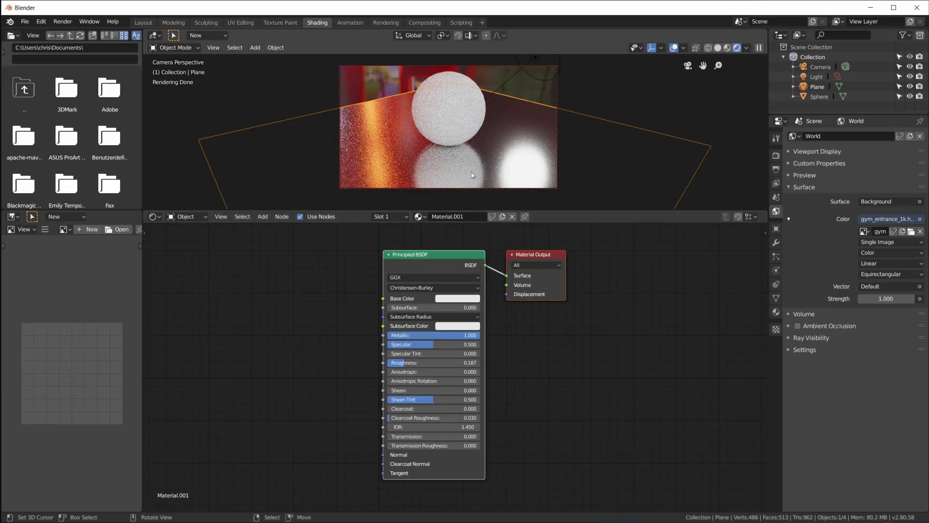
Give the sphere a new material with a blue base color, Metallic about 0.74 and Roughness about 0.25.
left_click(459, 96)
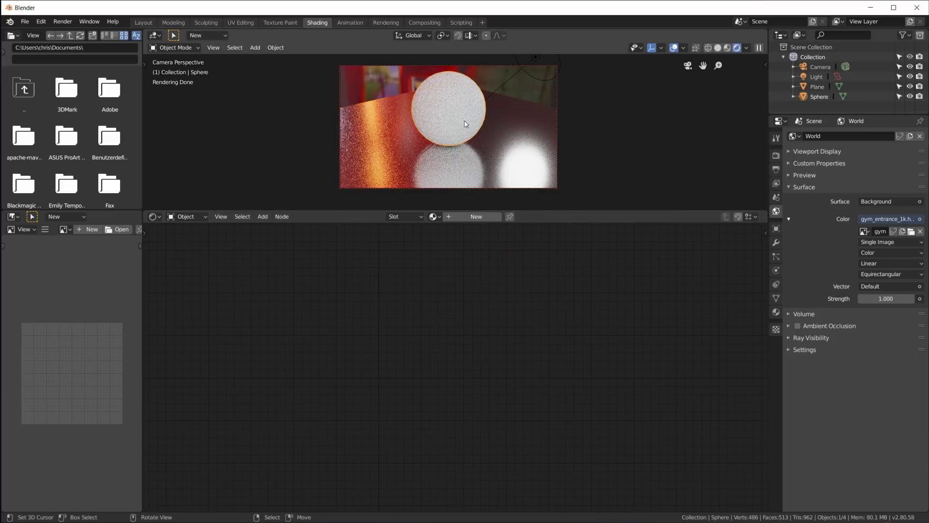
right_click(453, 116)
left_click(451, 113)
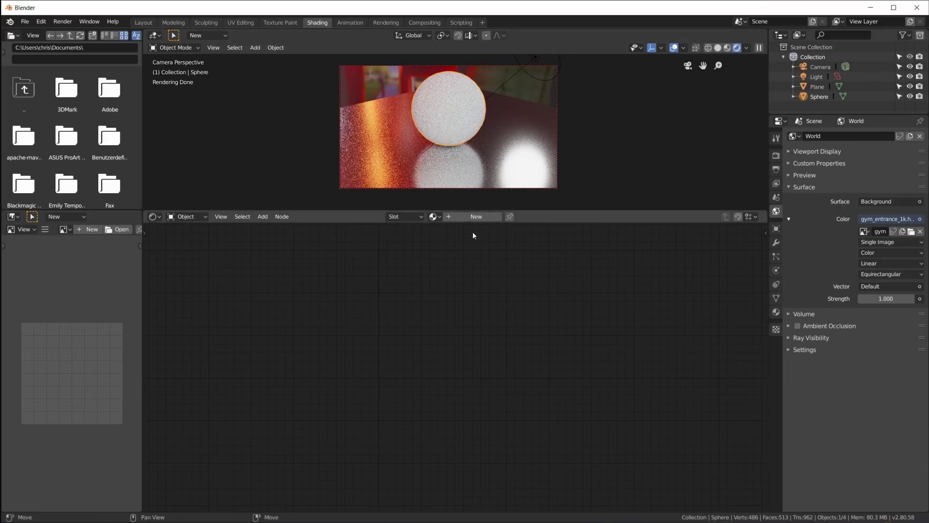
left_click(474, 216)
left_click(454, 298)
left_click_drag(488, 192, 492, 183)
mouse_move(416, 335)
left_mouse_down()
mouse_move(458, 338)
mouse_move(411, 363)
left_mouse_up()
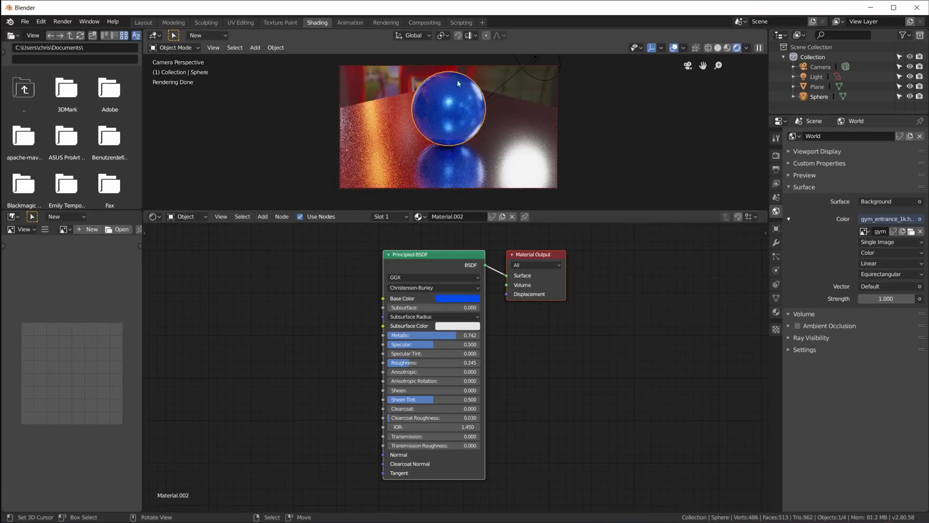
Move the light in the negative direction along the global X axis to bring its floor reflection closer to the sphere's.
scroll(502, 149, "up", 3)
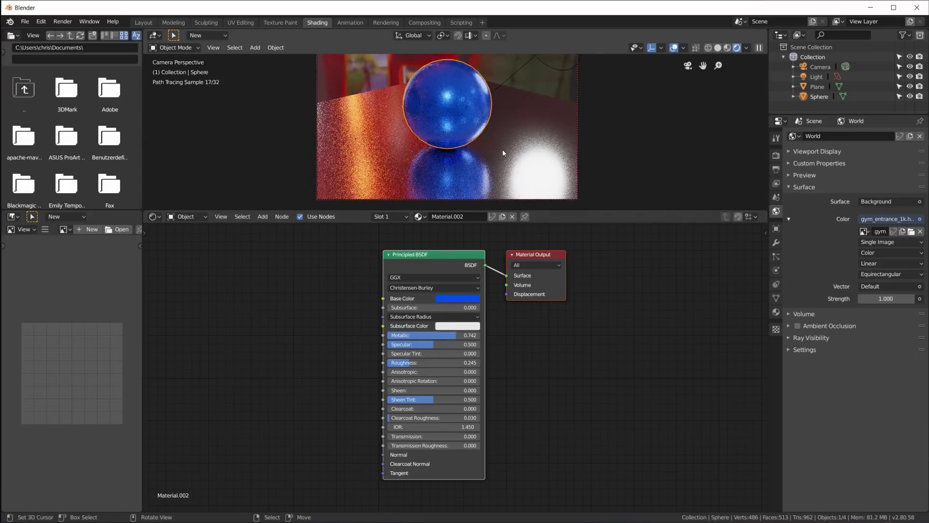
scroll(469, 186, "down", 3)
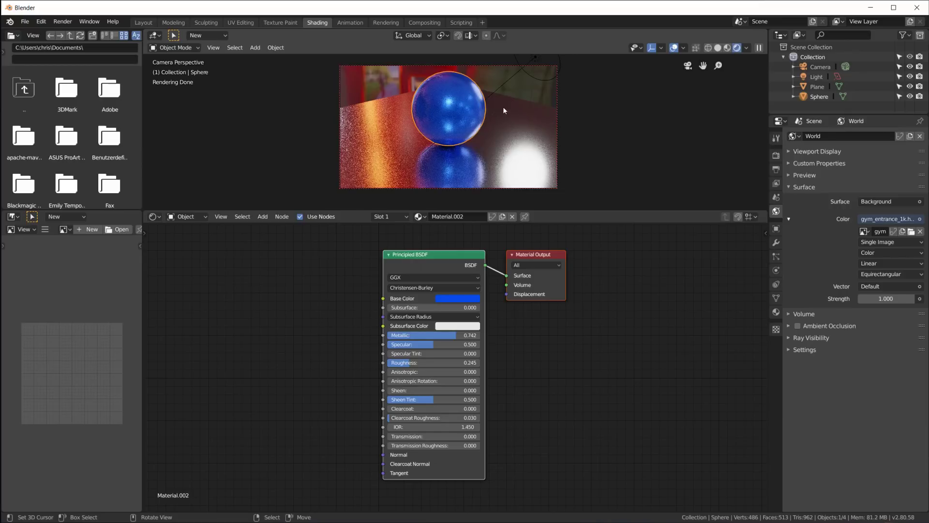
left_click(534, 63)
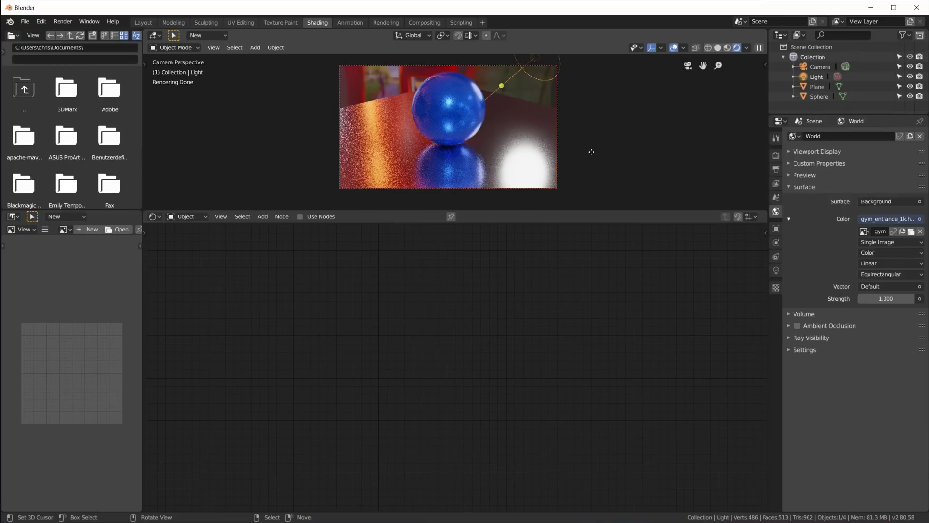
key("g")
key("x")
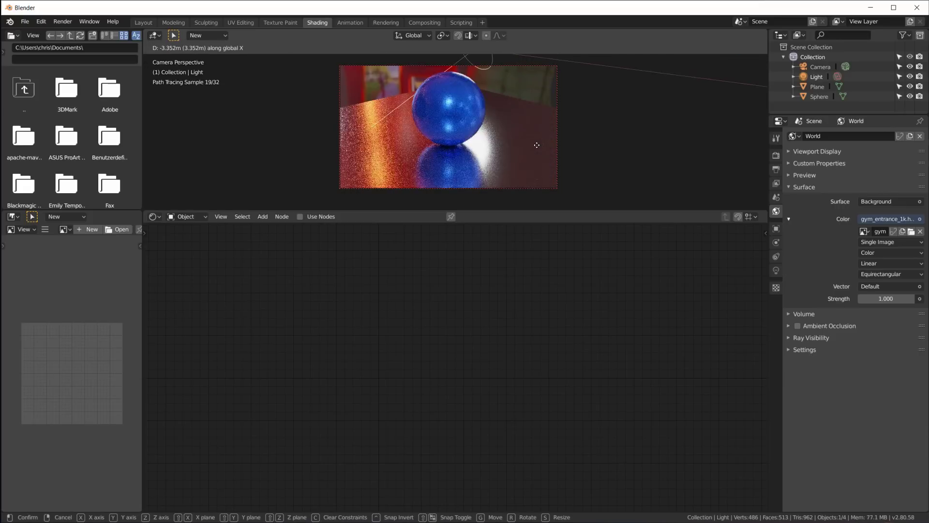
left_click(564, 152)
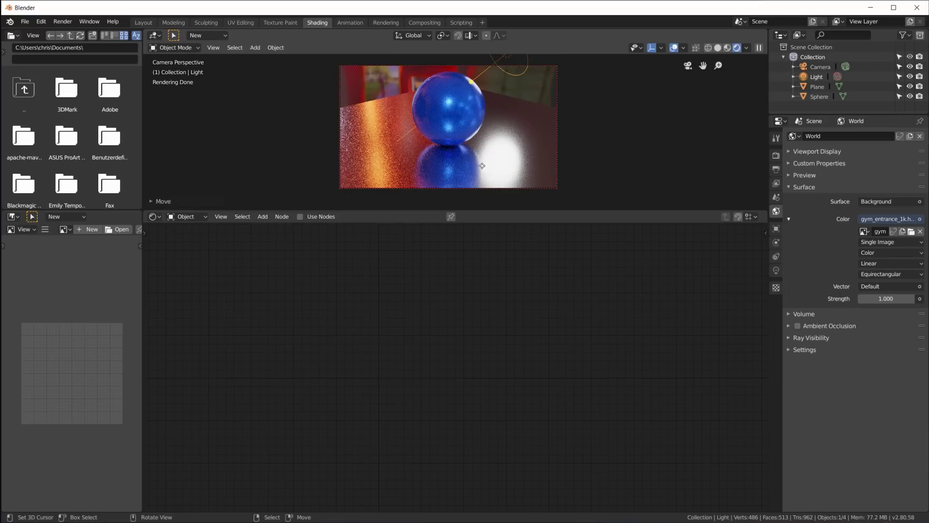
scroll(482, 166, "up", 5)
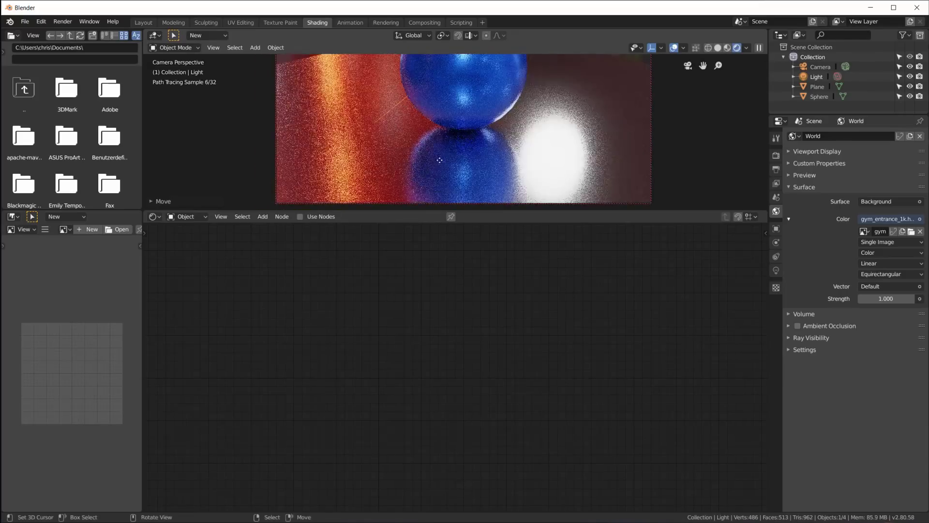
scroll(481, 164, "down", 4)
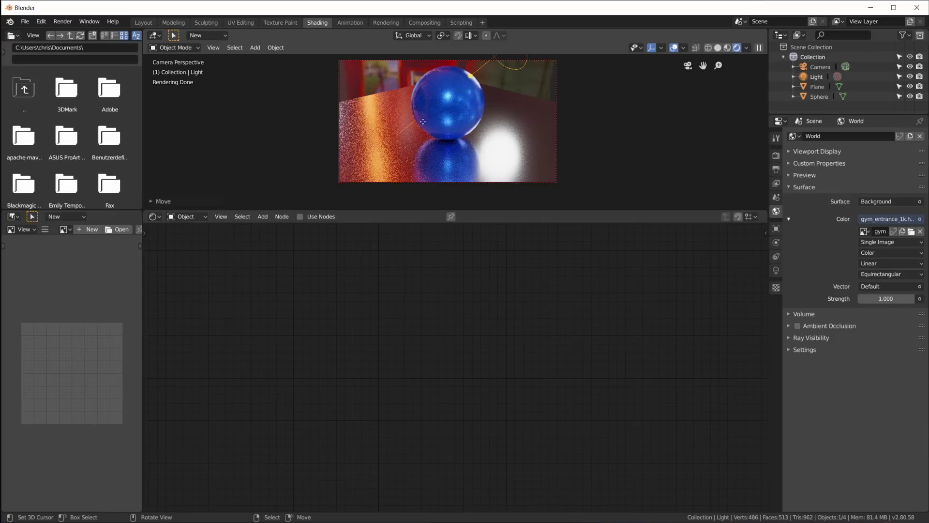
Switch to the Compositing workspace with nodes in use and spread the Render Layers and Composite nodes far apart.
left_click(425, 22)
left_click_drag(310, 103, 103, 63)
left_click_drag(429, 104, 620, 78)
key("n")
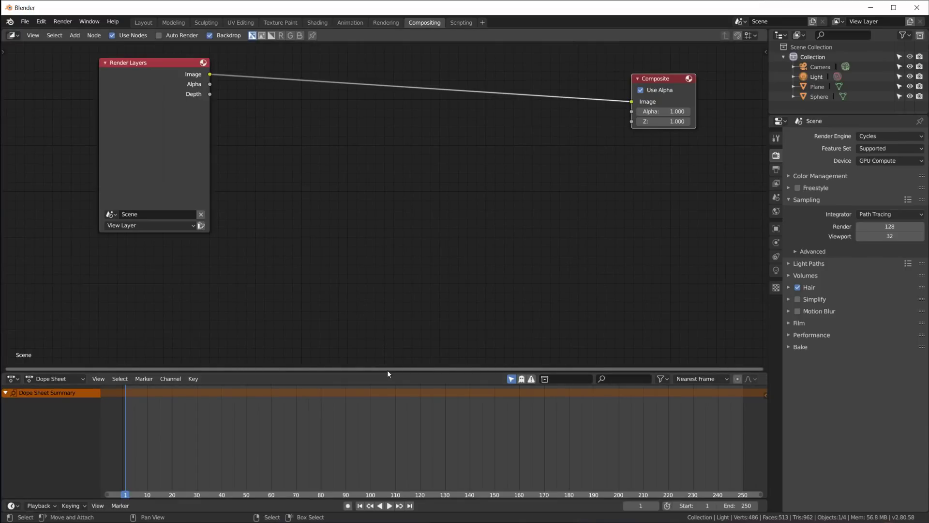
Enlarge the Dope Sheet area and turn it into an Image Editor showing the Render Result.
left_click_drag(387, 370, 319, 221)
key("Home")
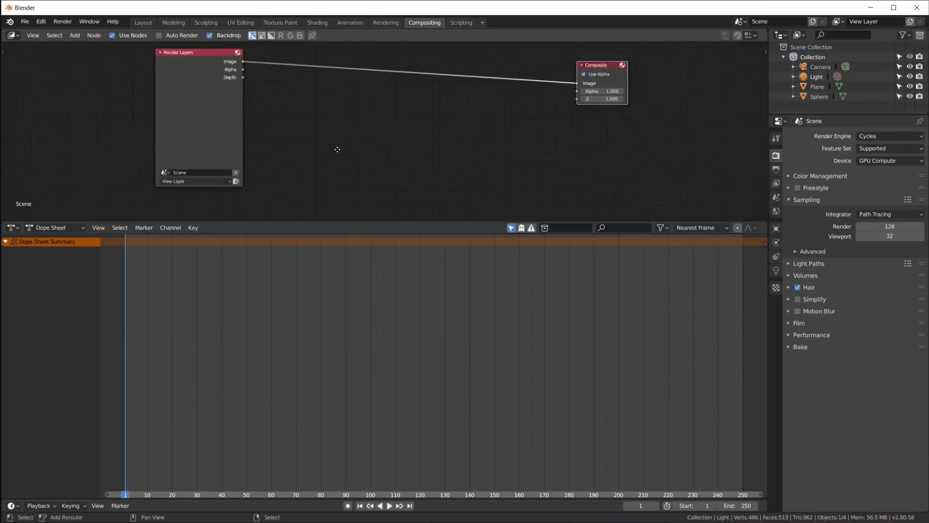
left_click(13, 228)
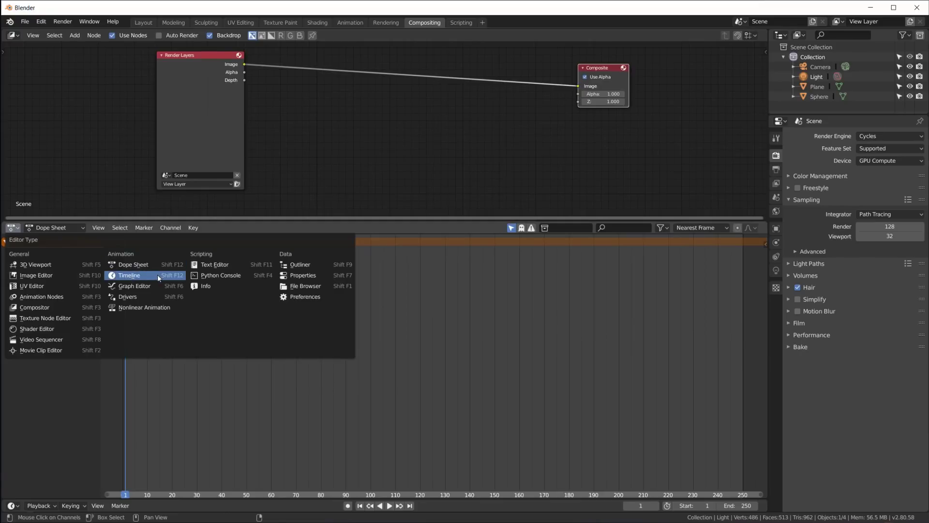
left_click(61, 276)
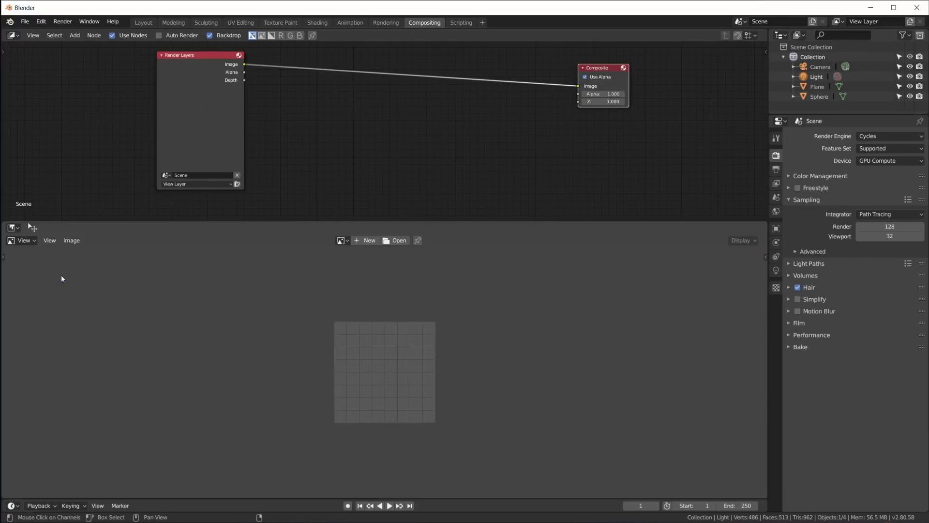
left_click(342, 240)
left_click(377, 267)
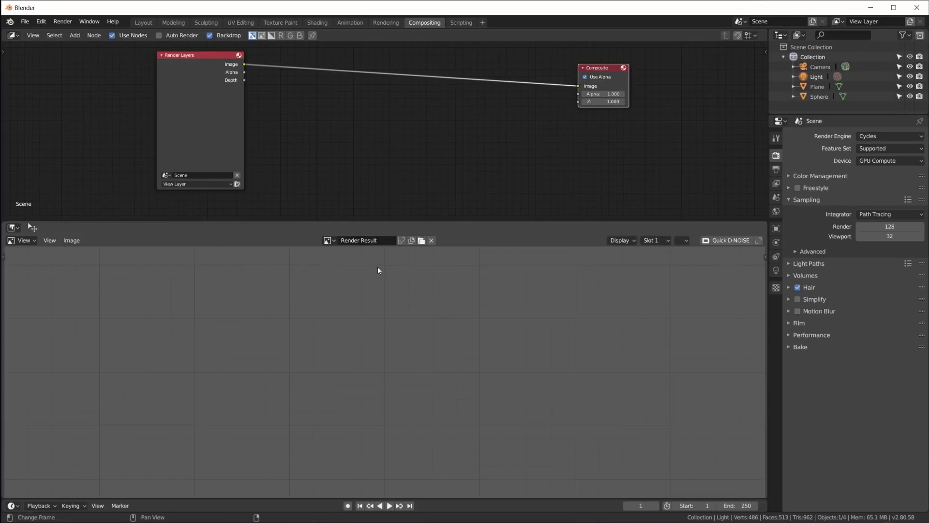
Turn off the compositor backdrop and move the Render Layers and Composite nodes further apart.
left_click_drag(208, 57, 129, 65)
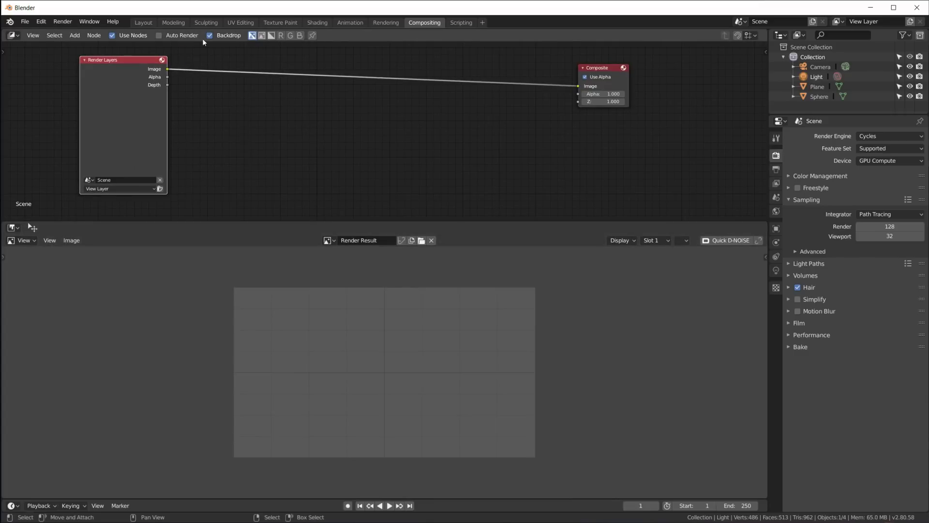
left_click(210, 36)
left_click_drag(604, 73, 683, 114)
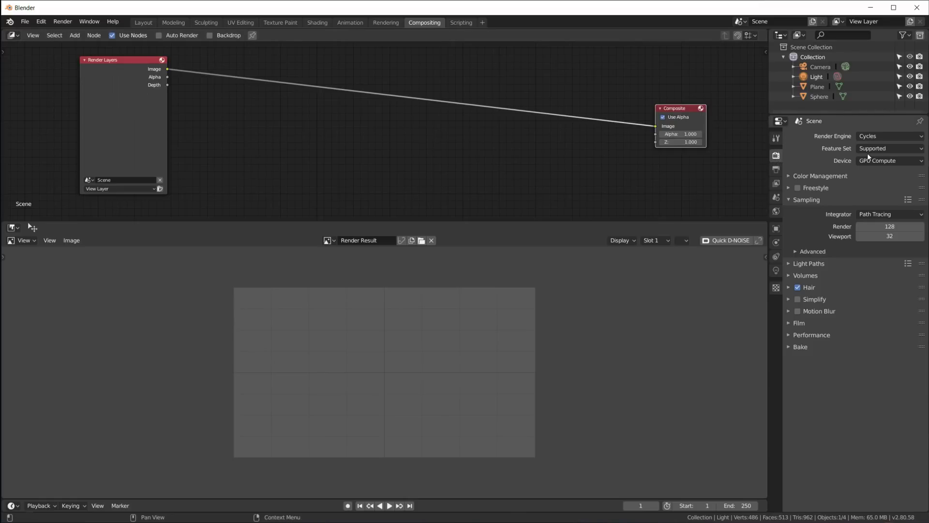
Set the output resolution percentage to 50%.
left_click(776, 169)
left_click(884, 167)
type("50")
key("Return")
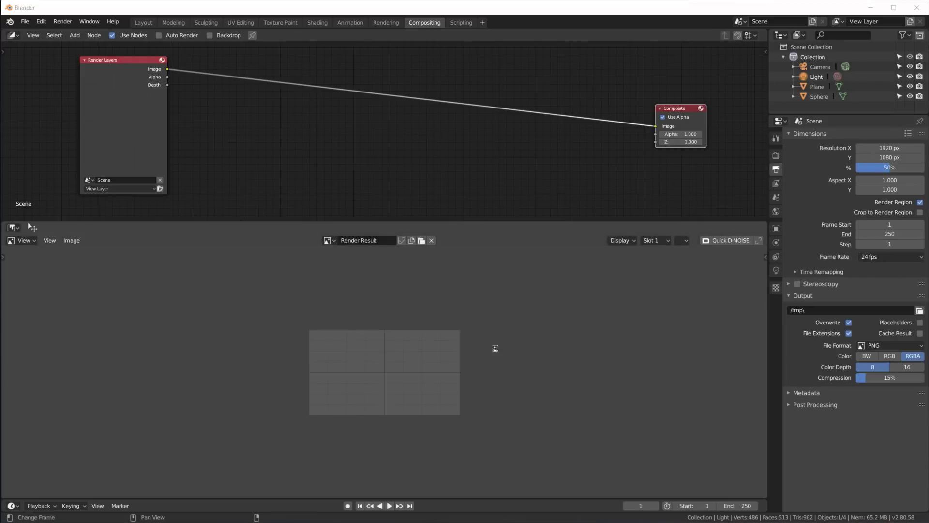
Render the image, close the separate render window and inspect the result in the Image Editor.
key("F12")
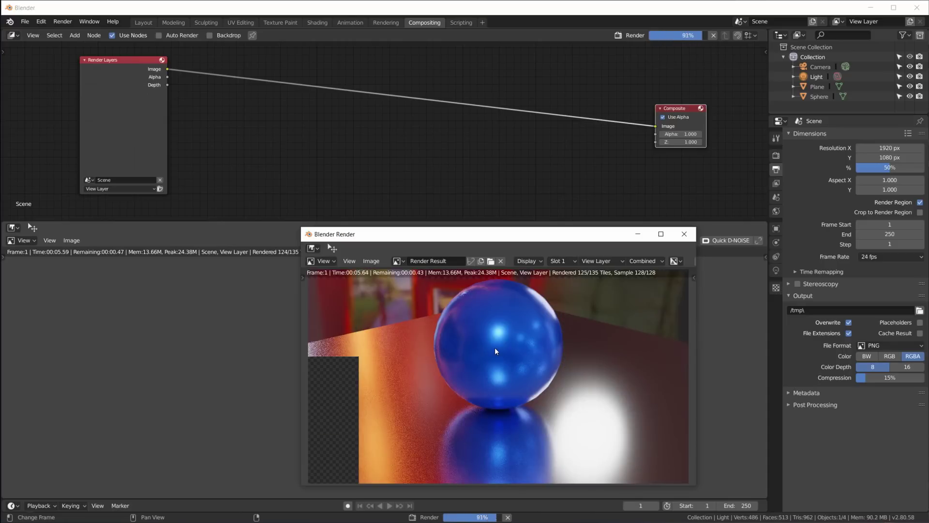
left_click(689, 235)
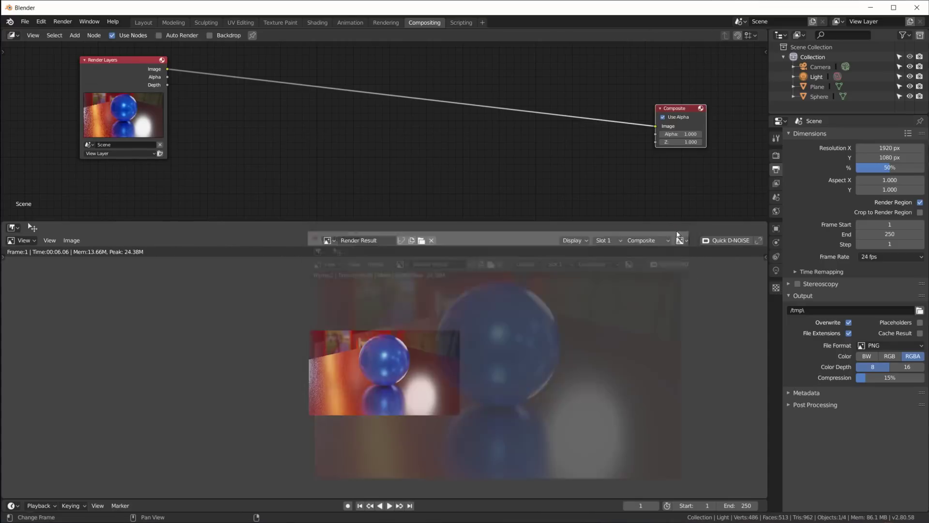
scroll(404, 374, "up", 2)
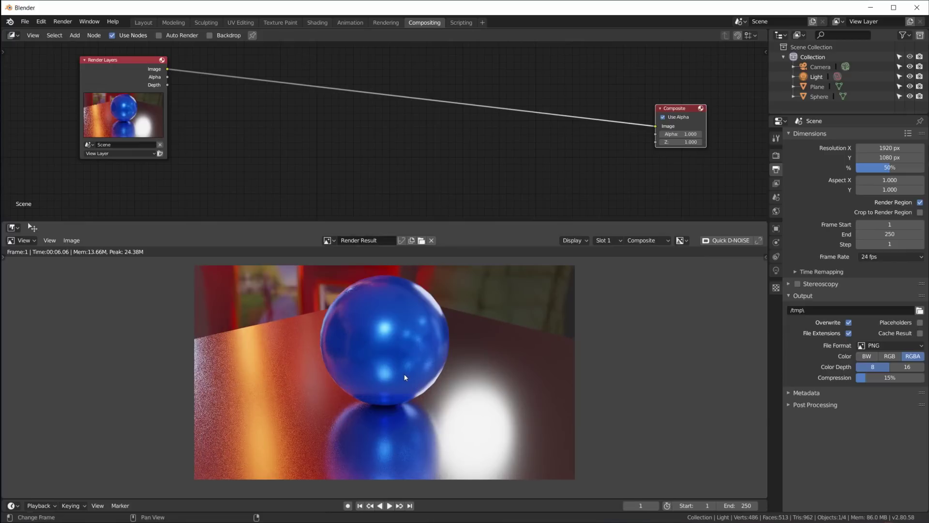
middle_click_drag(405, 375, 406, 389)
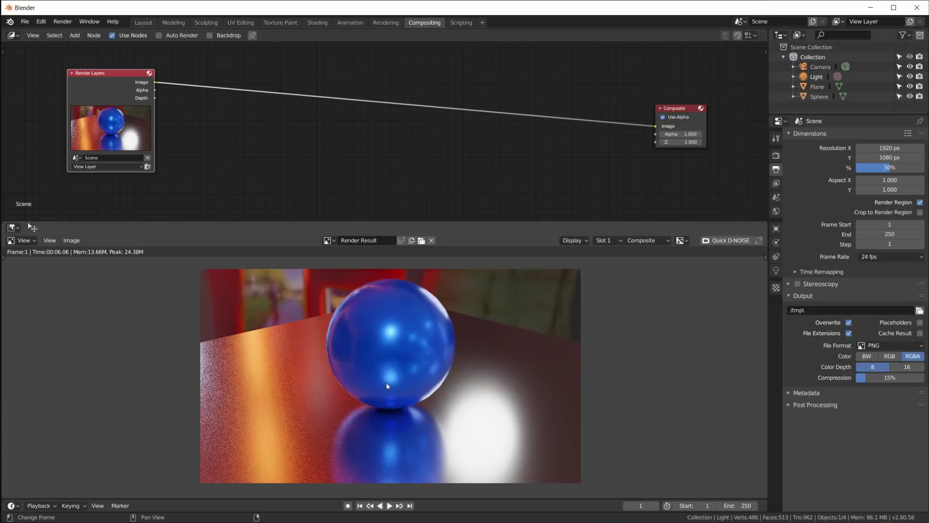
Enable the Cryptomatte Object pass for the view layer and render the image again.
left_click(773, 157)
left_click(776, 184)
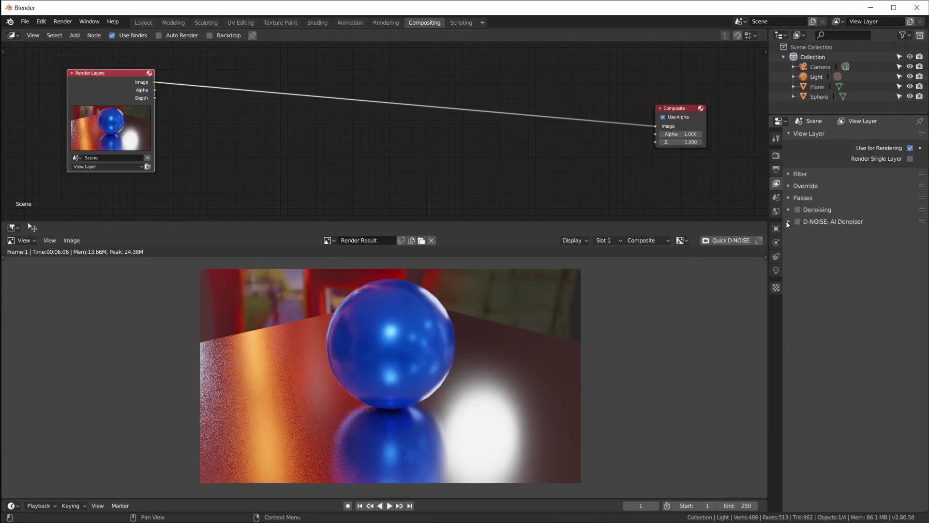
left_click(790, 196)
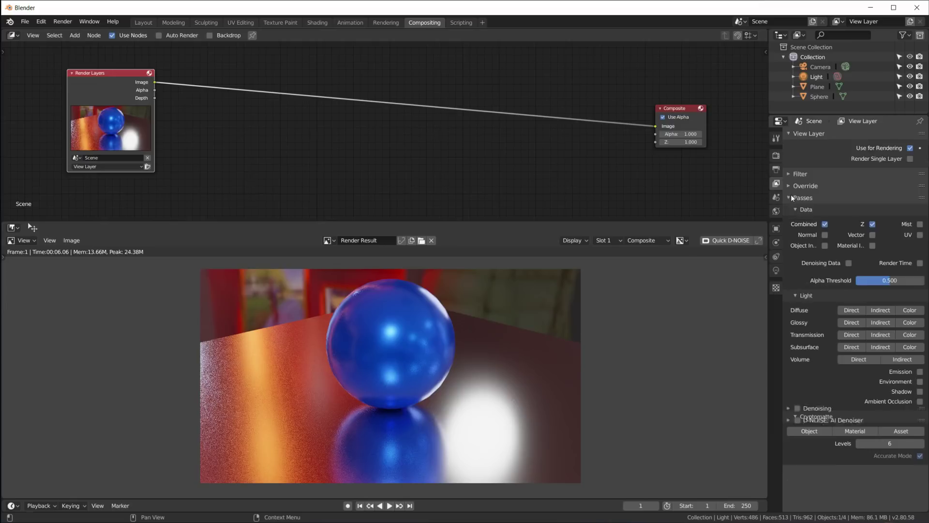
left_click(810, 431)
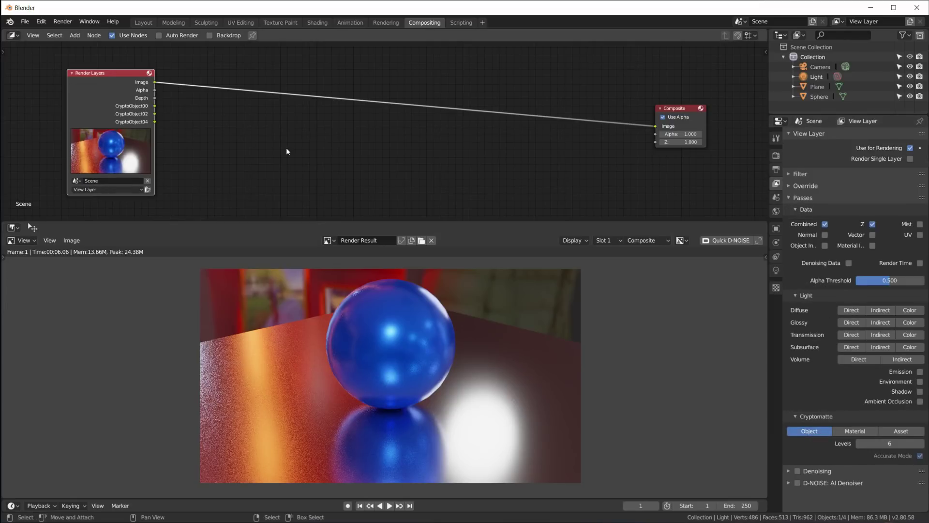
key("F12")
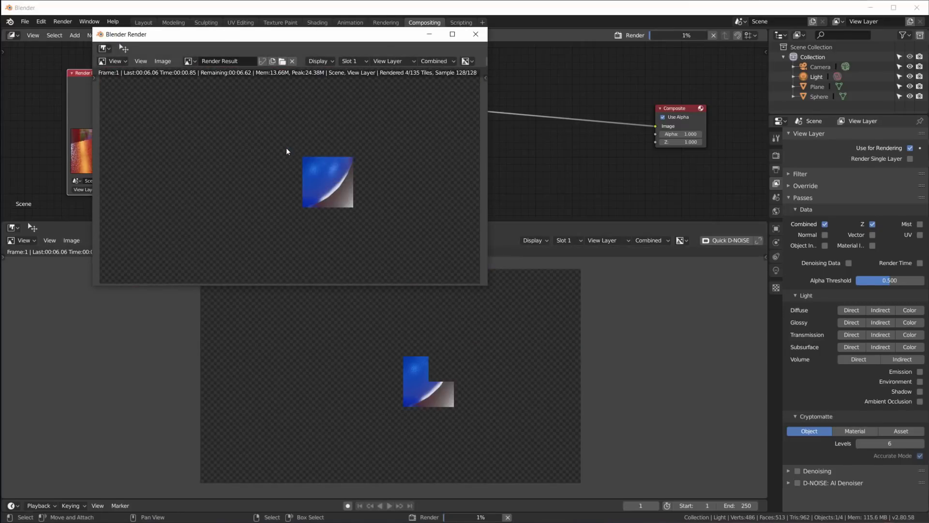
key("Escape")
Add a Cryptomatte node on the image link between the Render Layers and Composite nodes.
key("shift+a")
left_click(214, 132)
type("cry")
left_click(246, 148)
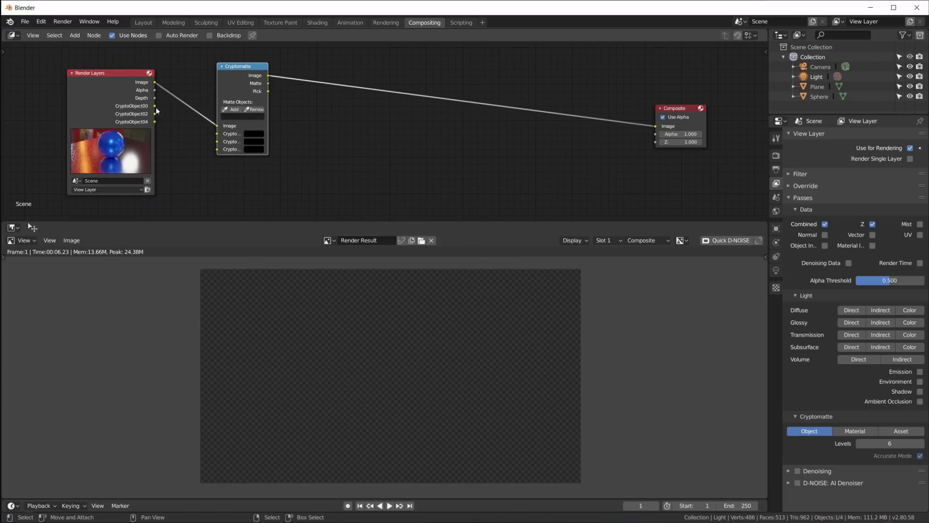
Connect the CryptoObject outputs to the Cryptomatte node's Crypto inputs and send its Pick output to a Viewer node placed above Composite.
left_click(239, 70)
left_click_drag(155, 106, 217, 154)
left_click(240, 92, "ctrl+shift")
left_click(240, 92, "ctrl+shift")
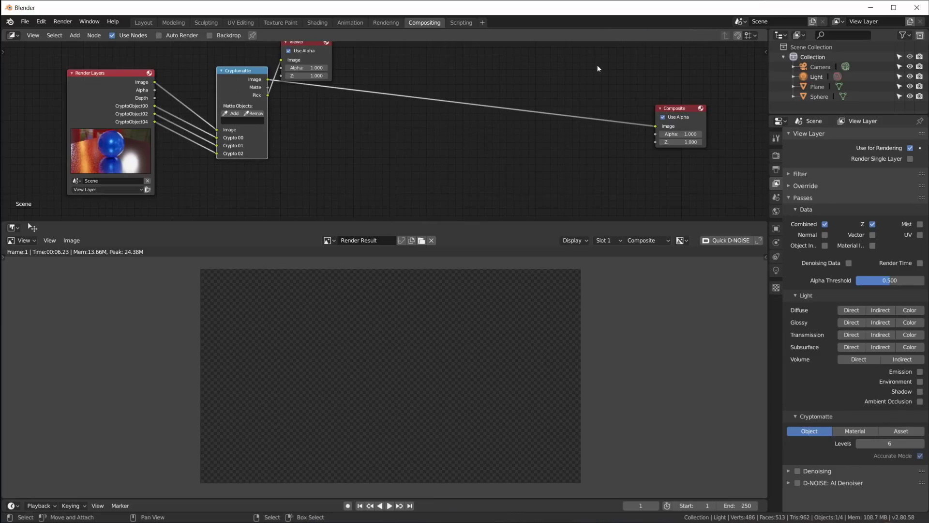
left_click_drag(312, 42, 682, 61)
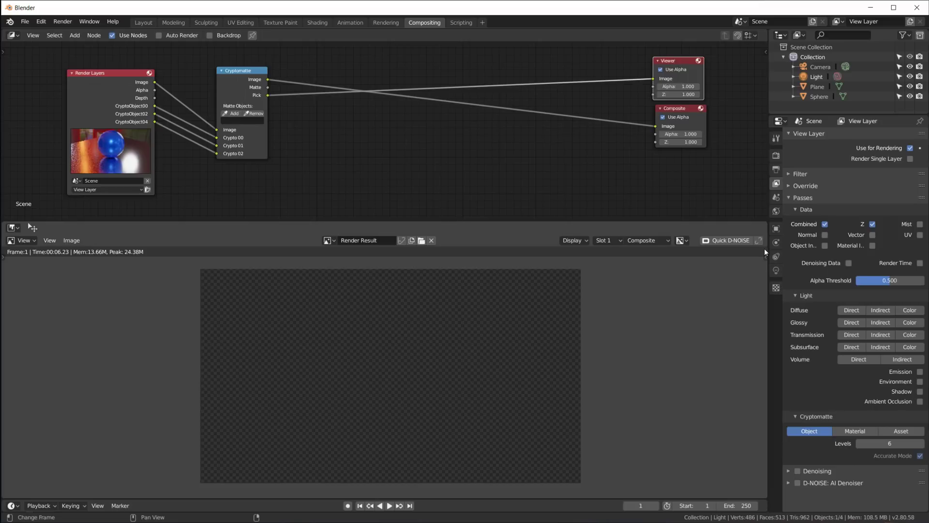
Split the Image Editor into two side-by-side areas and display the Viewer Node image in the second one.
left_click_drag(762, 228, 669, 232)
left_click_drag(604, 232, 401, 232)
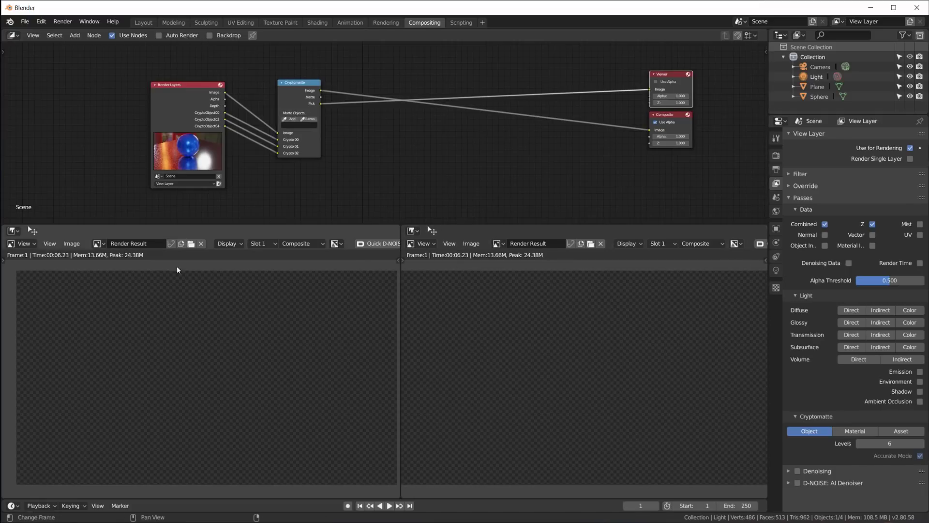
left_click(98, 244)
key("Escape")
left_click(98, 243)
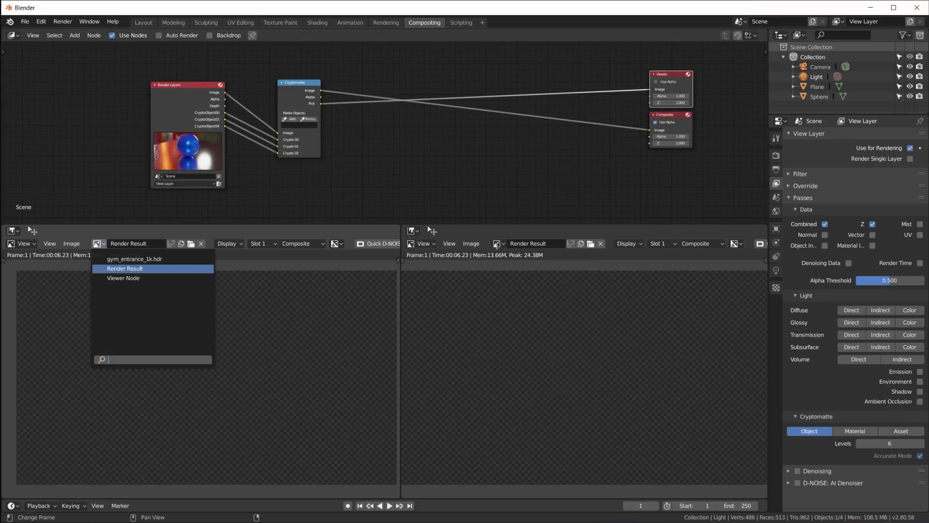
left_click(497, 244)
left_click(527, 279)
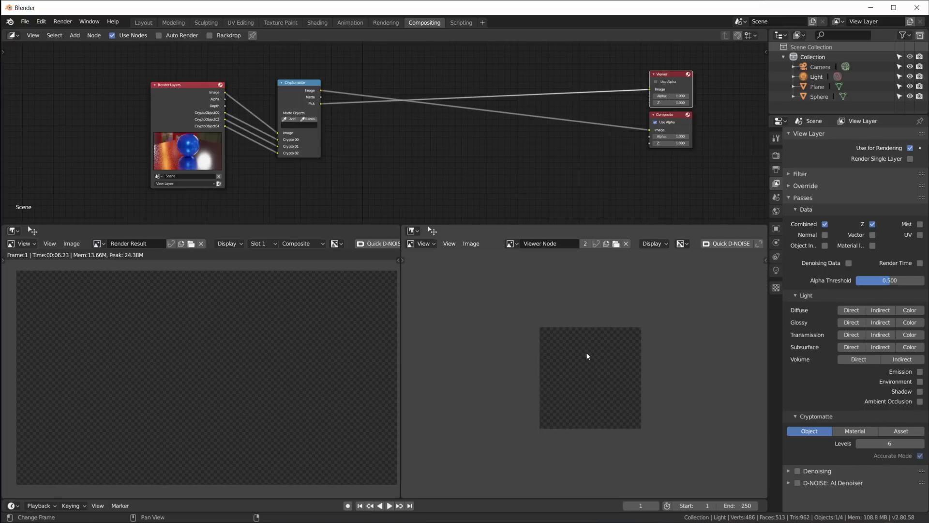
Add the sphere to the Cryptomatte node's matte objects by sampling it in the Pick preview.
left_click_drag(290, 91, 289, 94)
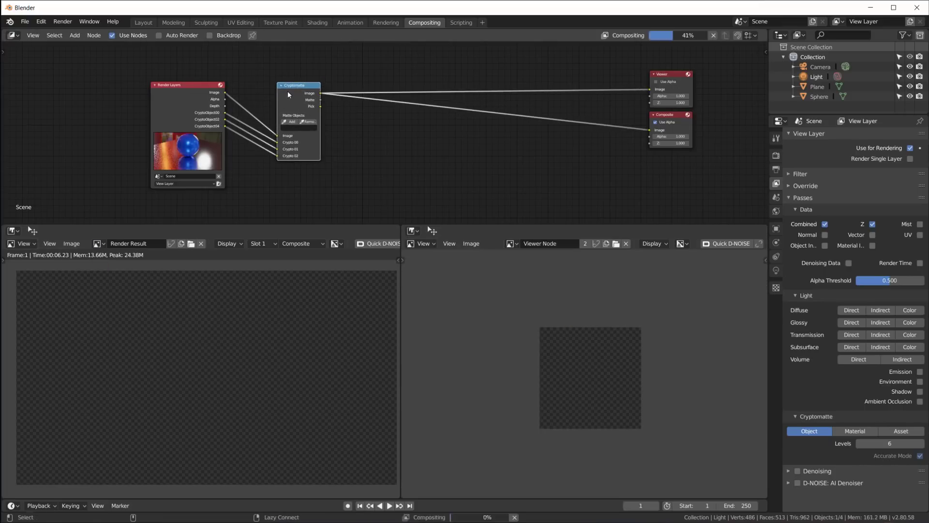
left_click(290, 122)
left_click(591, 338)
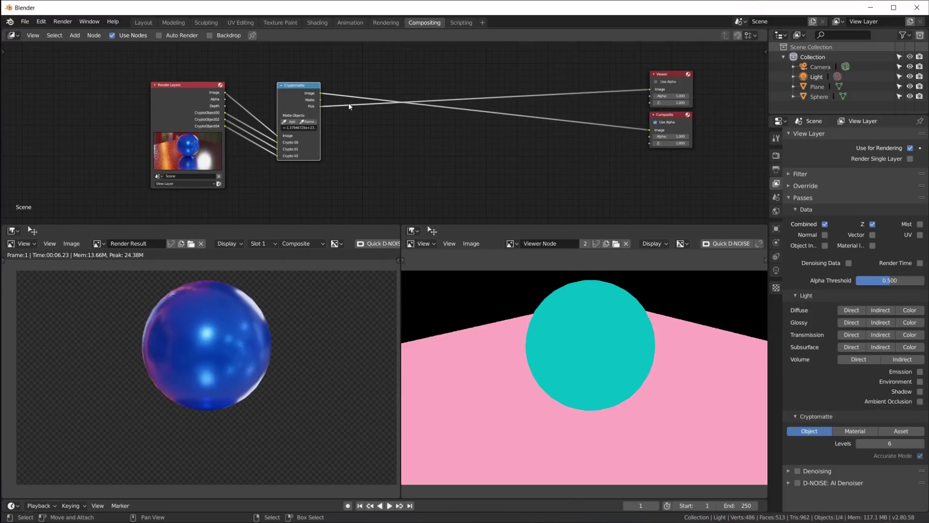
Rearrange the Render Layers and Cryptomatte nodes so there is more space between them.
left_click_drag(296, 88, 293, 74)
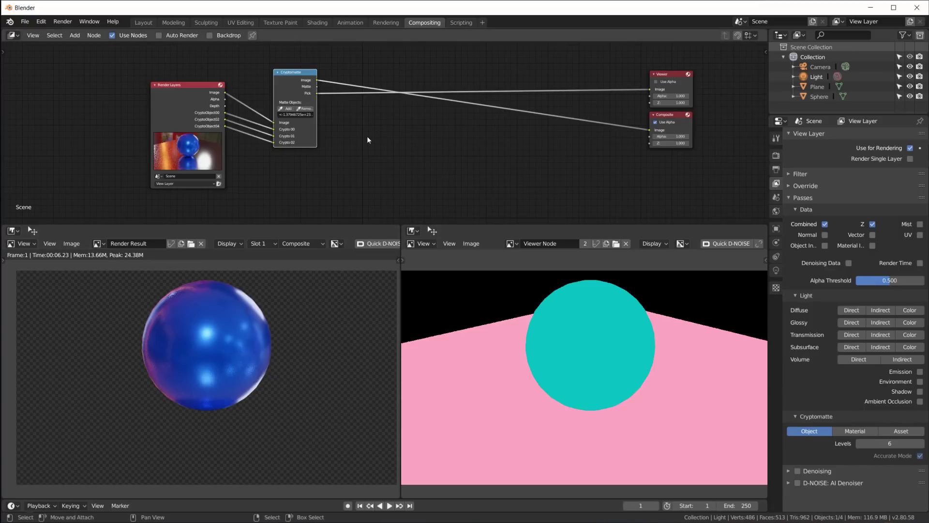
left_click_drag(188, 90, 176, 79)
left_click_drag(293, 87, 302, 80)
left_click(194, 77)
left_click_drag(194, 78, 177, 86)
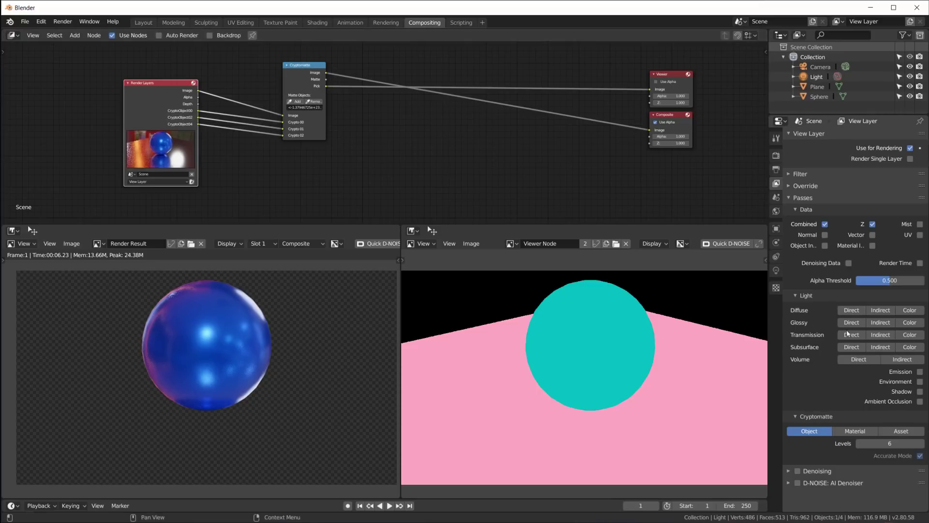
Enable the Glossy Indirect light pass, render the image again and close the separate render window.
left_click(879, 323)
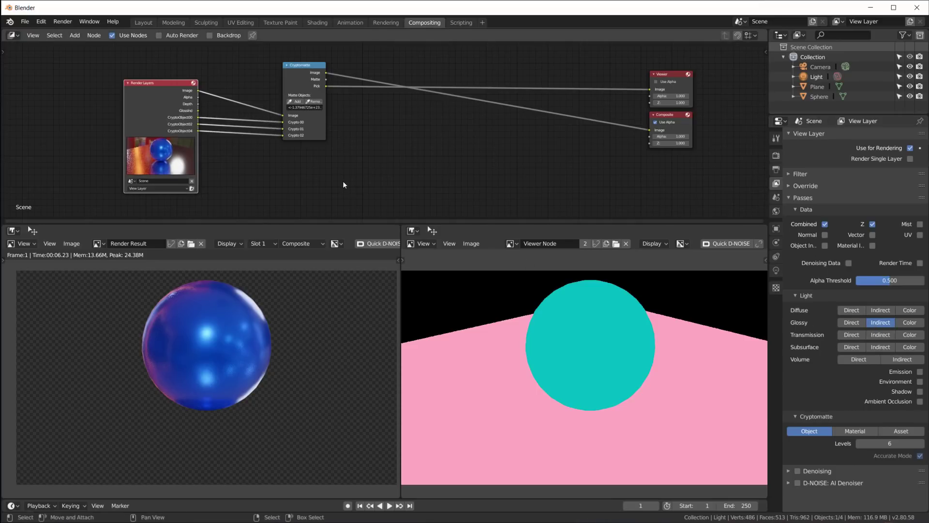
key("F12")
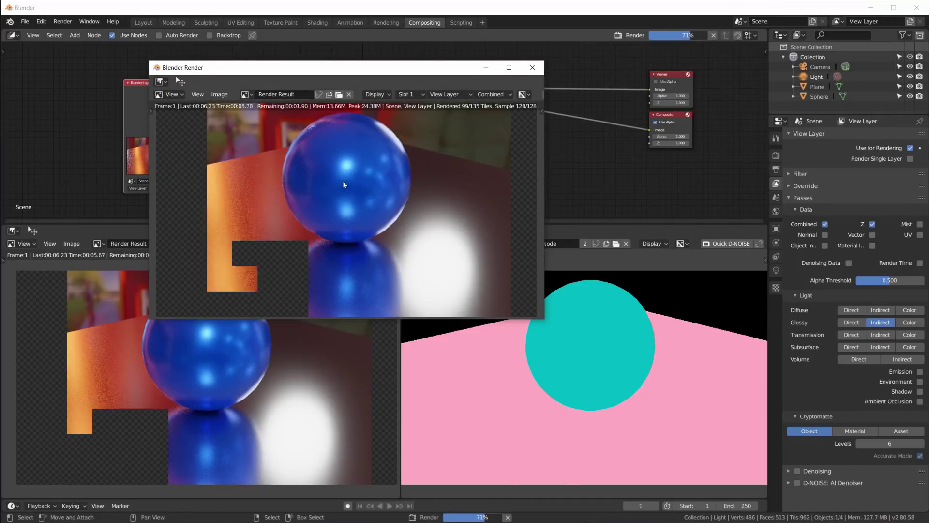
left_click(532, 68)
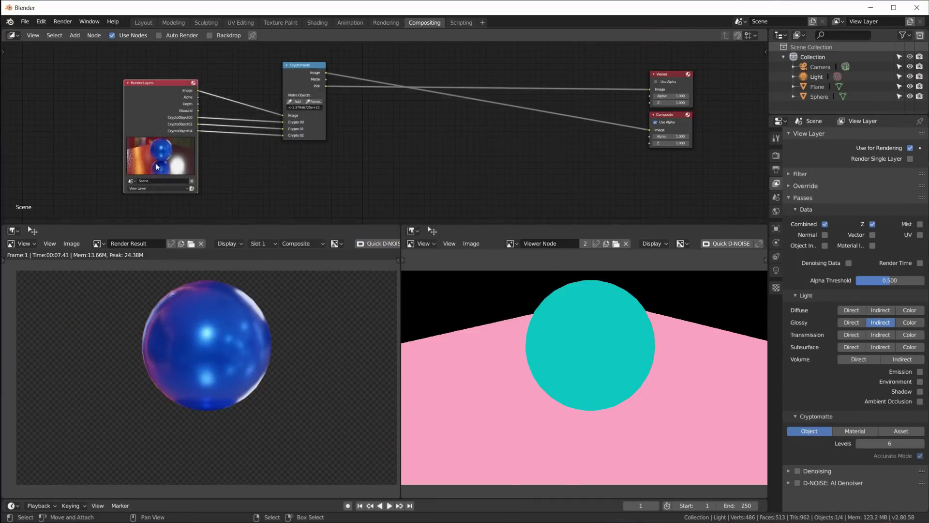
Preview the GlossInd output of the Render Layers node in the Viewer.
scroll(146, 143, "up", 2)
left_click(120, 104, "ctrl+shift")
left_click(109, 101, "ctrl+shift")
left_click(108, 100, "ctrl+shift")
left_click(108, 100, "ctrl+shift")
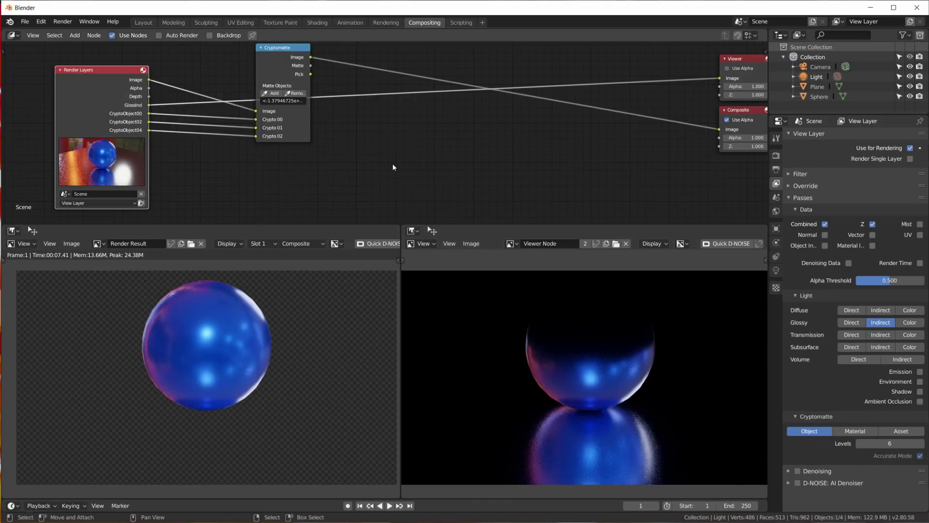
Add a Set Alpha node below and to the right of the Cryptomatte node.
scroll(344, 98, "down", 1)
scroll(344, 99, "down", 2)
key("shift+a")
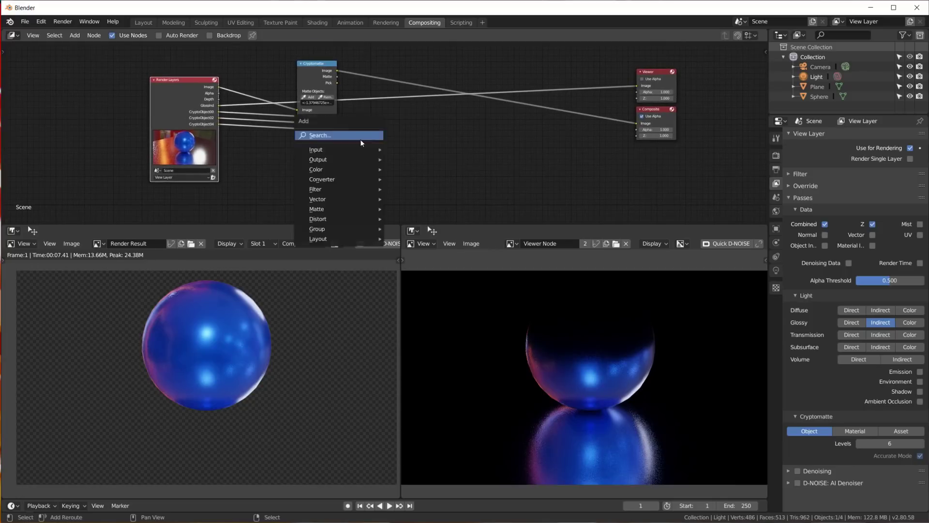
mouse_move(351, 169)
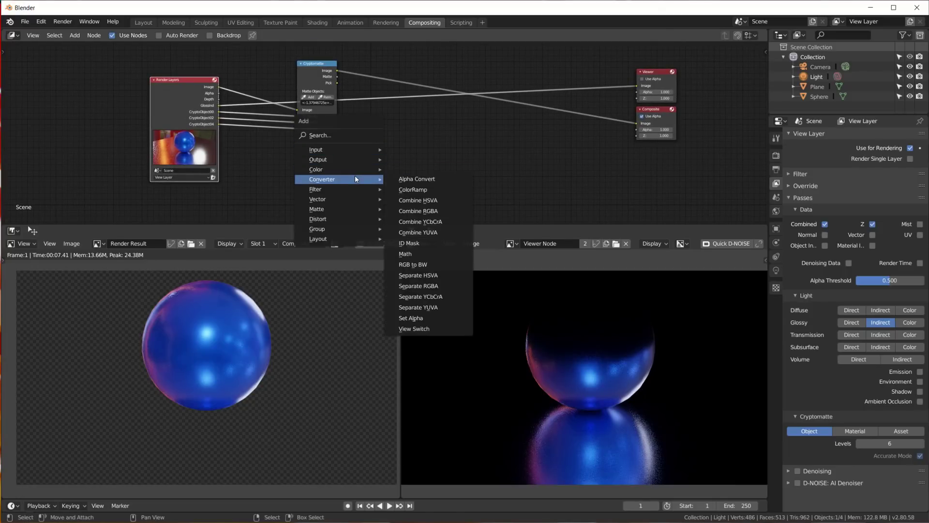
left_click(445, 318)
left_click(397, 136)
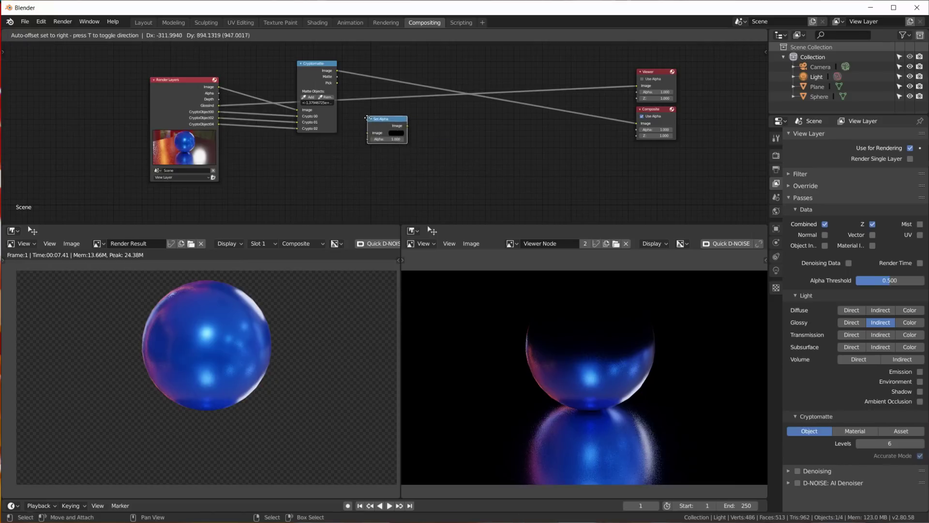
Connect GlossInd to both the Image and Alpha inputs of Set Alpha and preview the node in the Viewer.
scroll(325, 150, "up", 3)
left_click_drag(119, 89, 360, 148)
left_click_drag(119, 89, 361, 160)
left_click(398, 139, "ctrl+shift")
key("Home")
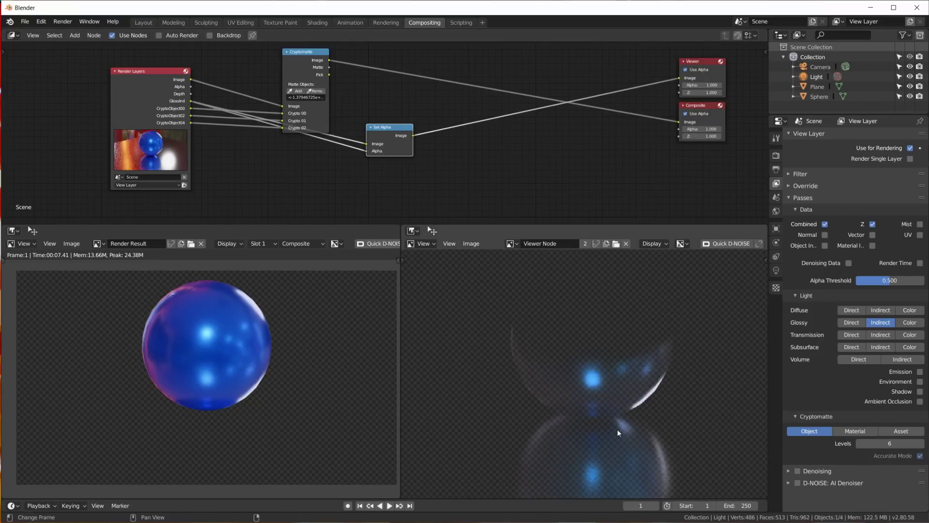
scroll(617, 431, "down", 1)
scroll(565, 438, "up", 1)
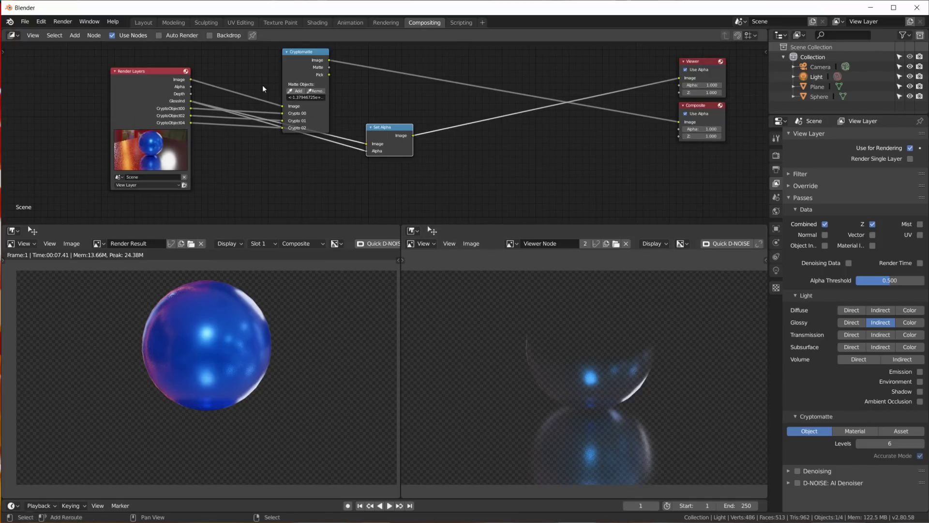
Cycle the Viewer through the Render Layers outputs to compare the full image with the GlossInd pass.
left_click(155, 90, "ctrl+shift")
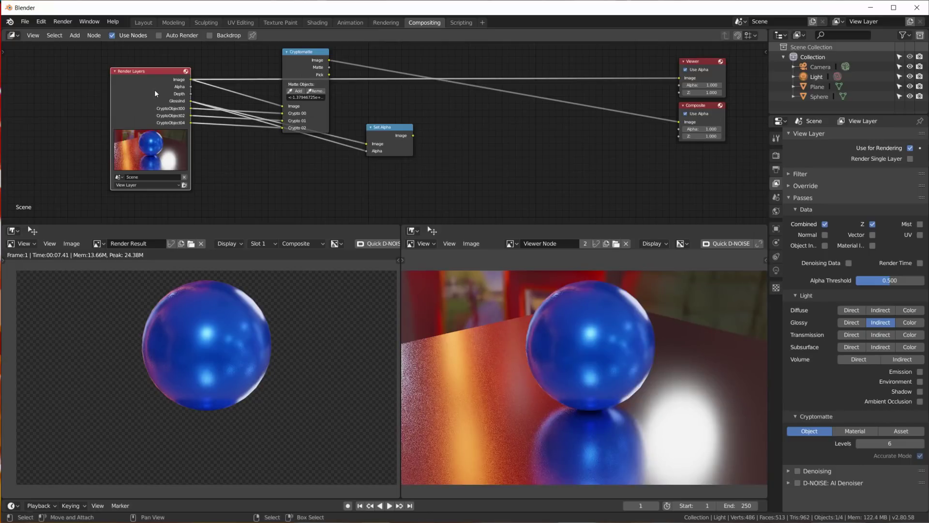
left_click(151, 97, "ctrl+shift")
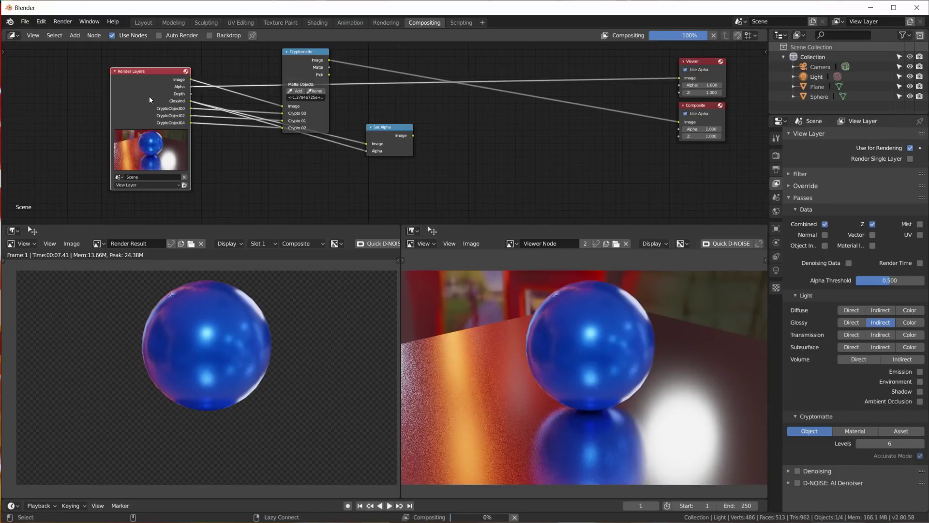
left_click(150, 99, "ctrl+shift")
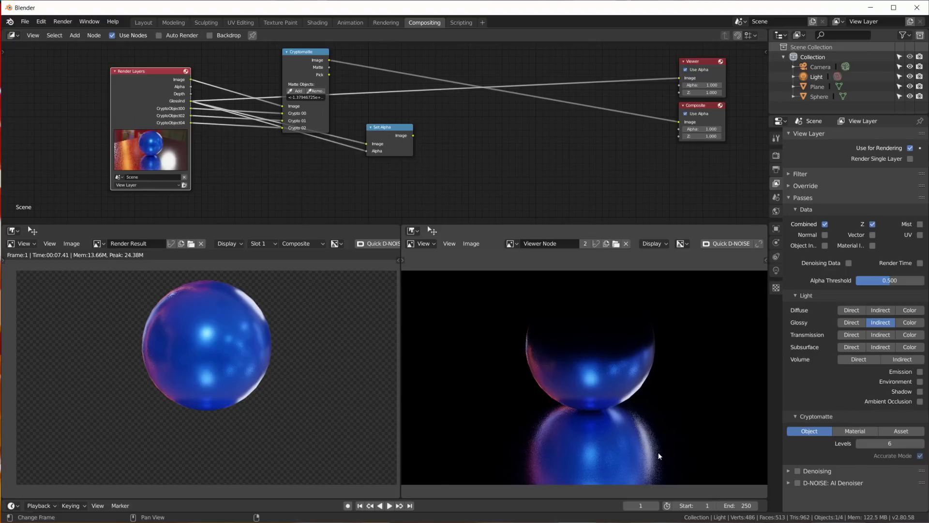
Insert a Mix node between GlossInd and the repositioned Set Alpha node's Alpha input and set its blend mode to Dodge.
left_click(388, 136)
left_click_drag(389, 135, 325, 163)
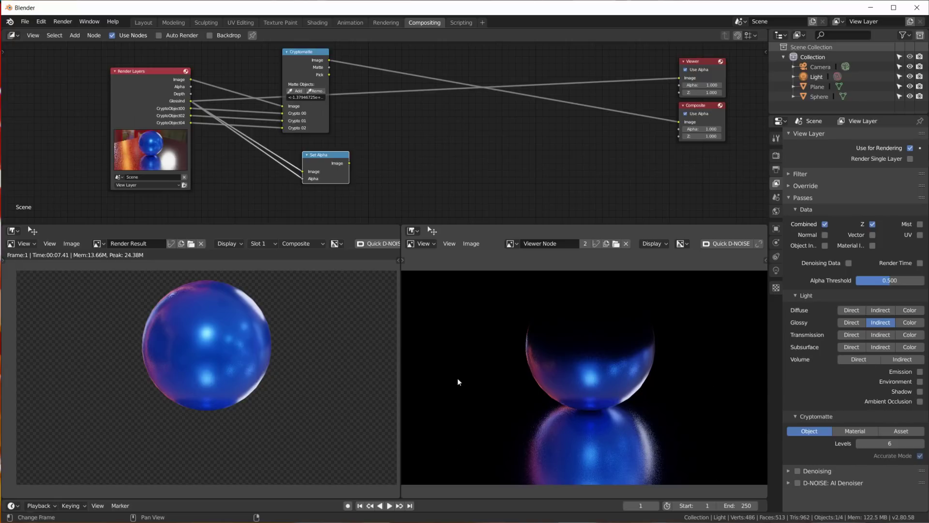
left_click_drag(322, 154, 352, 152)
key("shift+a")
mouse_move(260, 158)
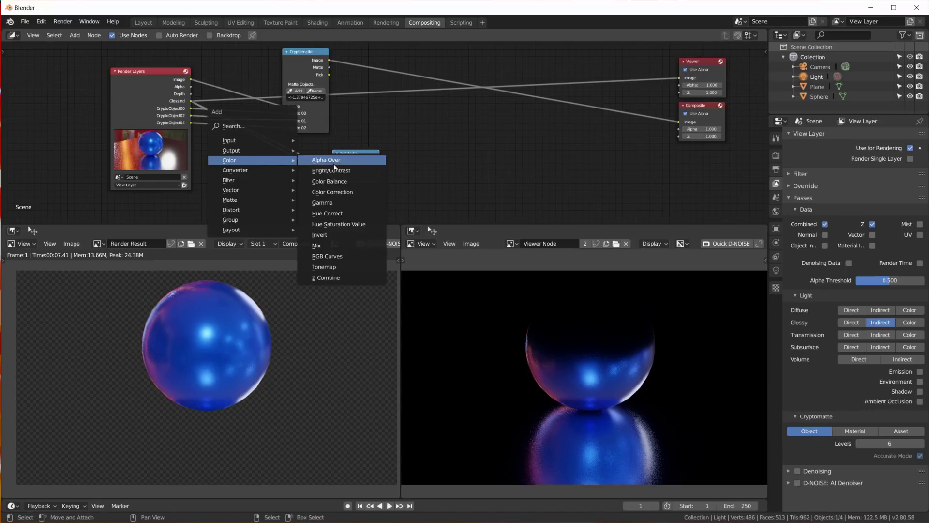
left_click(333, 161)
left_click(260, 157)
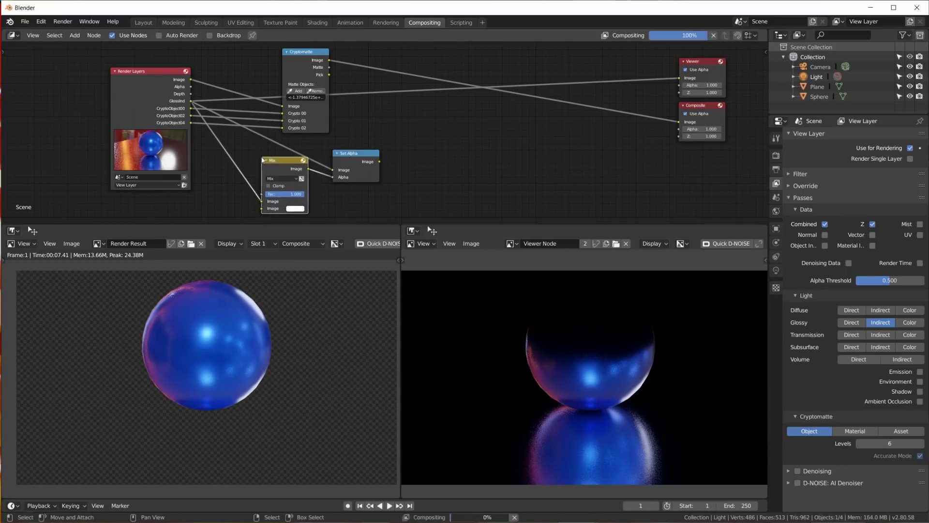
left_click(282, 178)
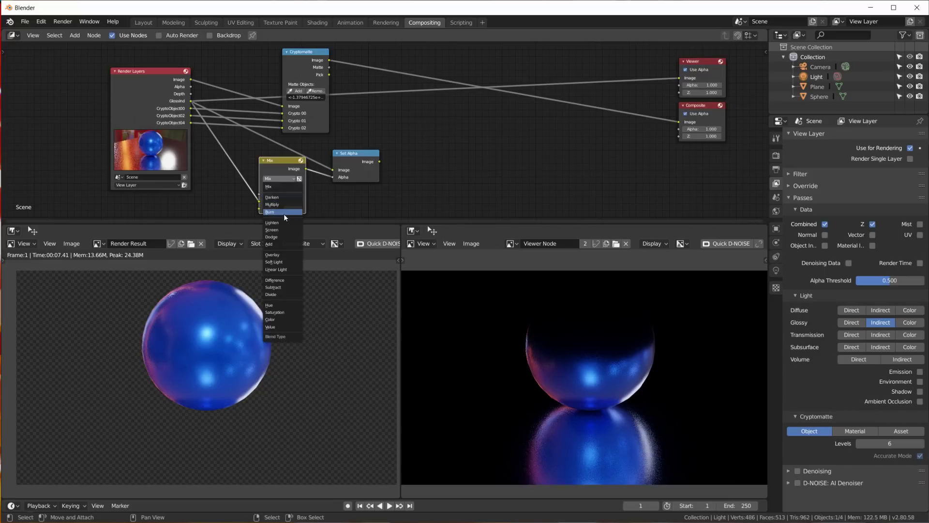
left_click(280, 237)
Preview the Dodge node in the Viewer and lower its second colour's value slightly below full white.
scroll(341, 194, "up", 3)
middle_click_drag(341, 193, 500, 109)
left_click_drag(358, 105, 338, 112)
left_click(337, 122, "ctrl+shift")
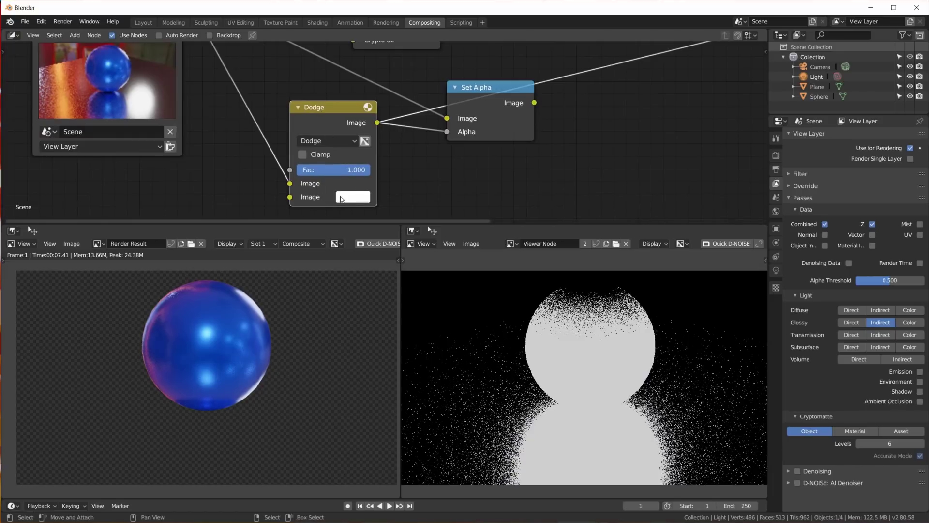
left_click(353, 197)
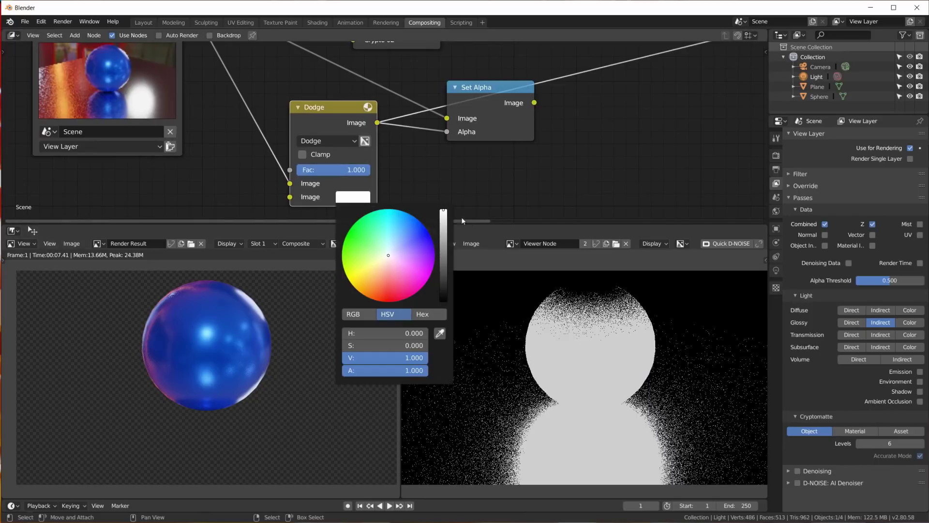
left_click(444, 213)
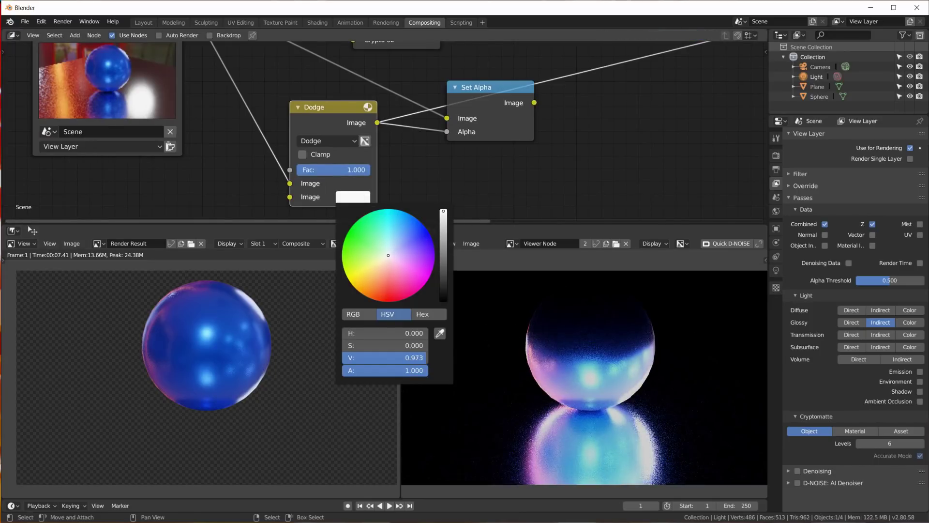
left_click(444, 214)
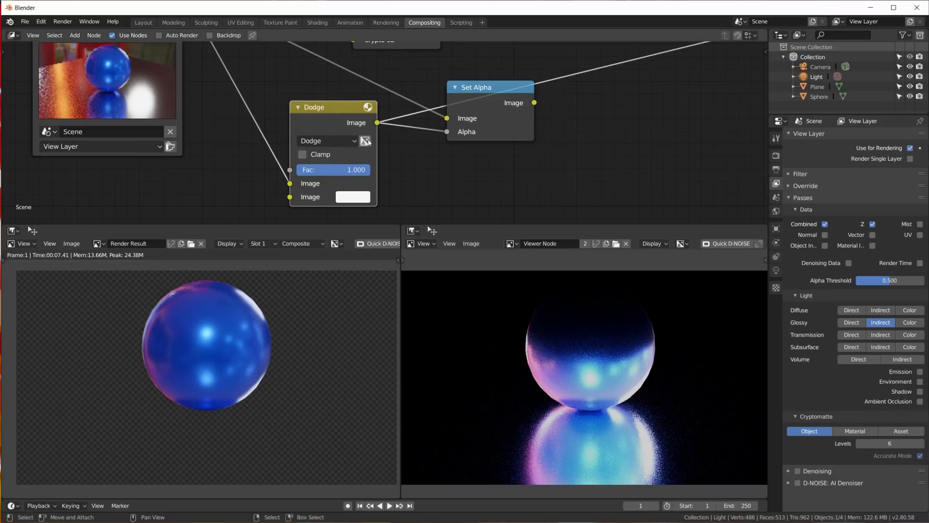
Connect the Dodge output to Set Alpha's Image input and inspect the Set Alpha result in the Viewer.
left_click_drag(377, 122, 456, 122)
left_click(466, 89, "ctrl+shift")
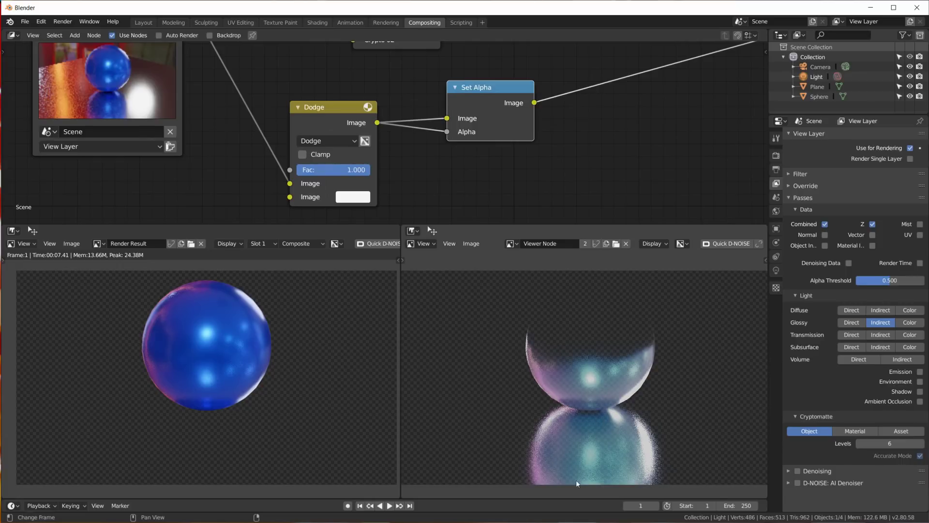
scroll(575, 464, "up", 4)
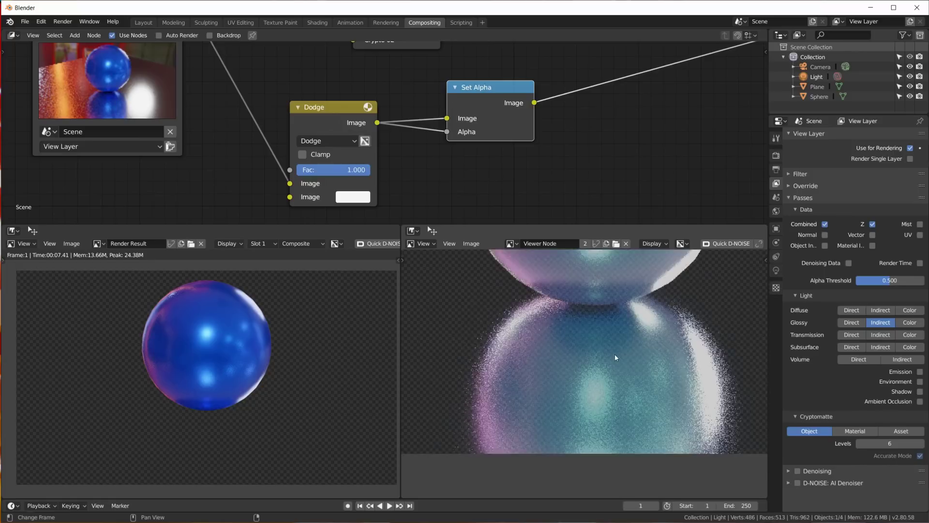
scroll(605, 386, "down", 4)
middle_click_drag(605, 386, 613, 391)
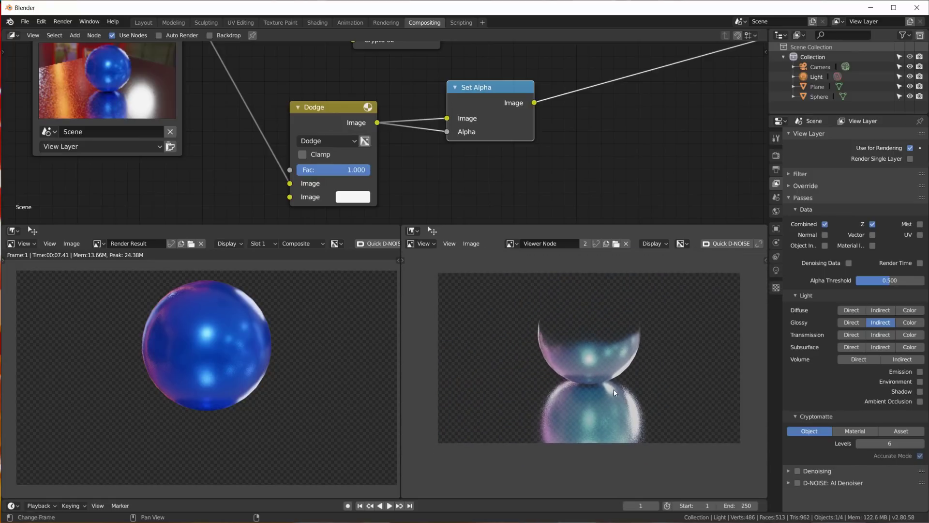
scroll(603, 403, "up", 1)
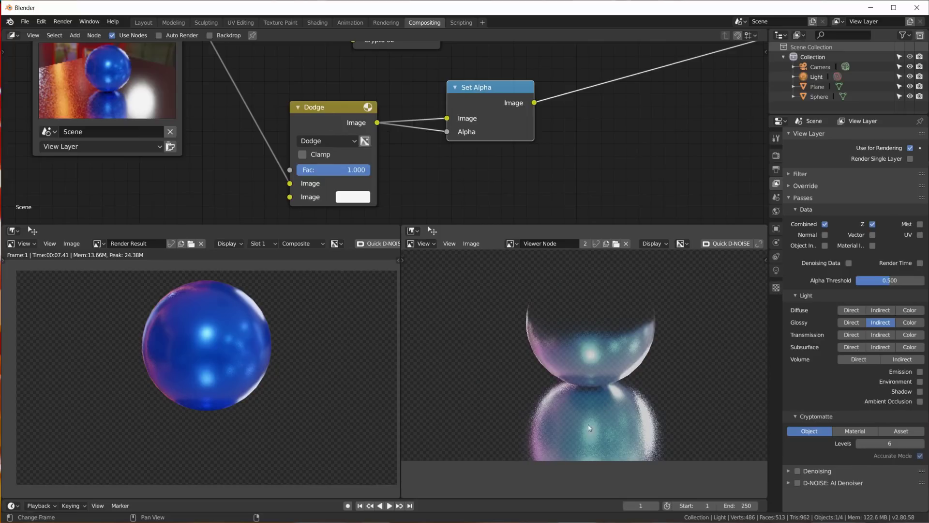
Preview the Render Layers Image output in the Viewer for comparison with the extracted reflection.
scroll(208, 143, "down", 1)
middle_click_drag(223, 143, 242, 194)
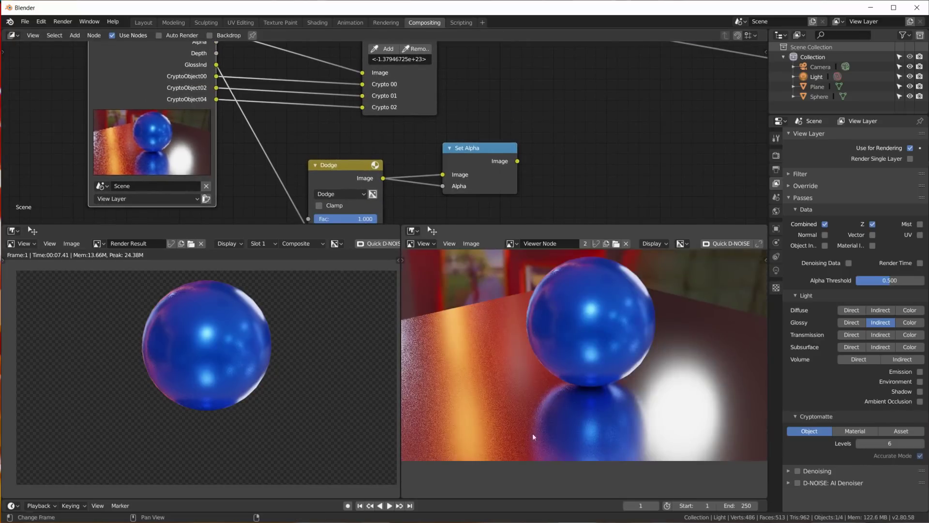
scroll(566, 127, "down", 2)
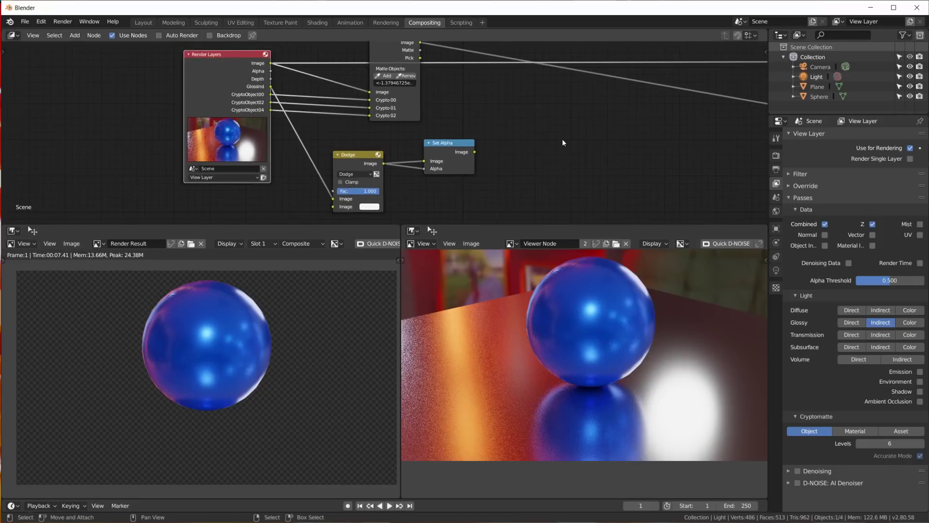
Preview the Set Alpha node in the Viewer, feed its Image input from the Render Layers Image output and reposition the Dodge node.
middle_click_drag(562, 138, 549, 122)
left_click(434, 128, "ctrl+shift")
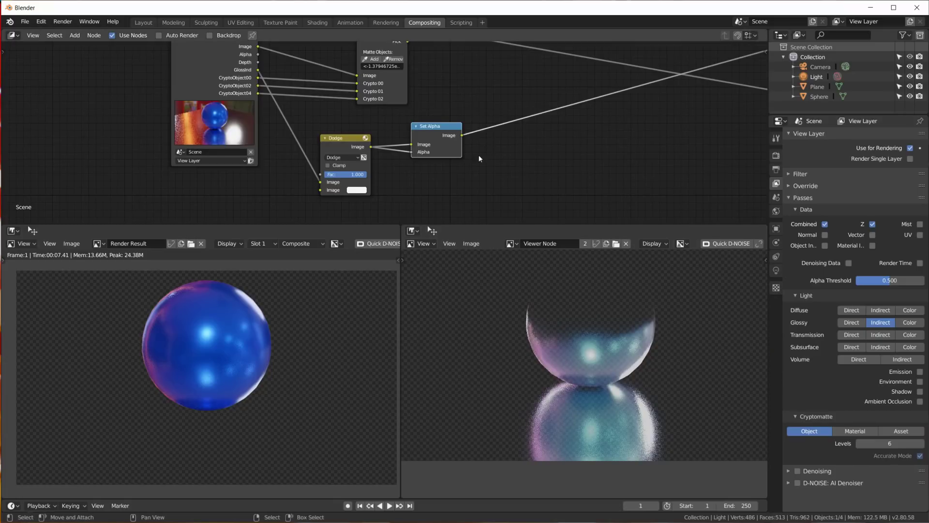
scroll(479, 158, "down", 2)
left_click_drag(408, 163, 286, 86)
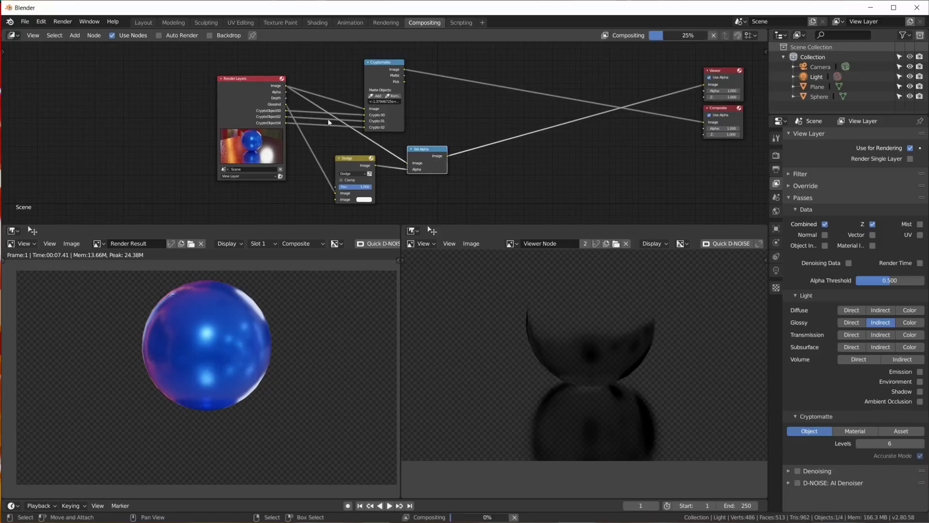
left_click_drag(352, 161, 349, 164)
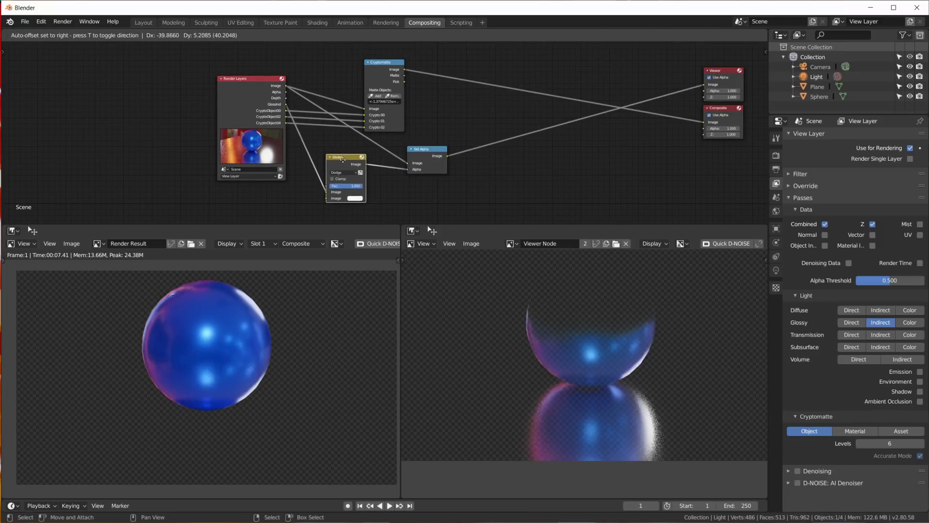
Examine the transparency and edge quality of the extracted sphere reflection in the Viewer image.
scroll(509, 176, "up", 2)
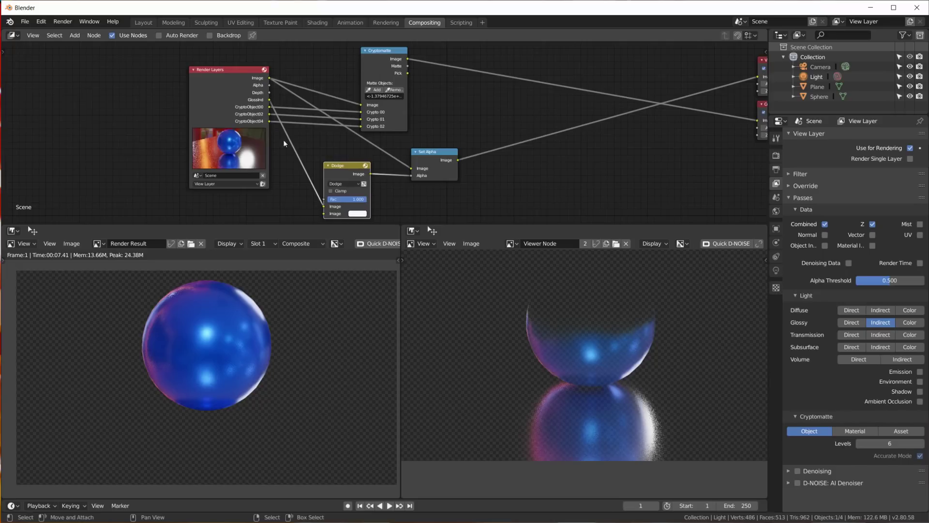
scroll(624, 435, "up", 3)
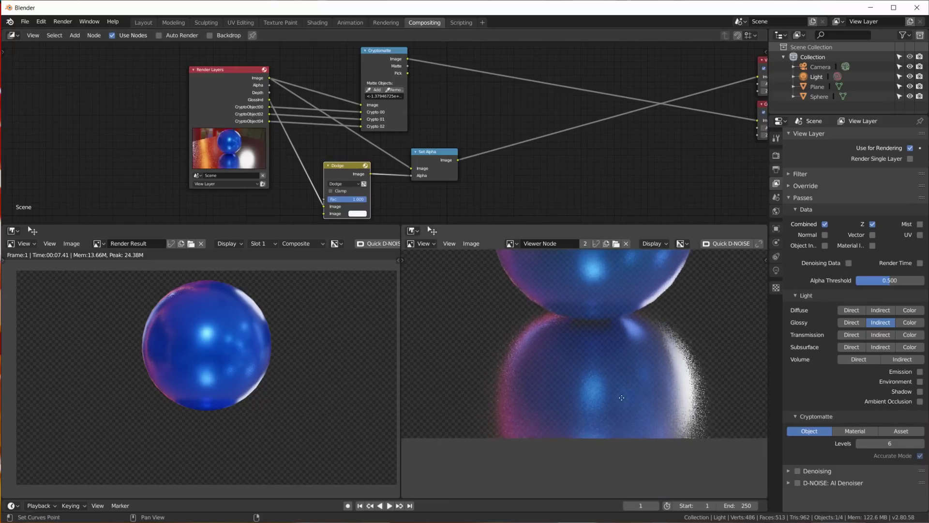
middle_click_drag(622, 397, 622, 400, "shift")
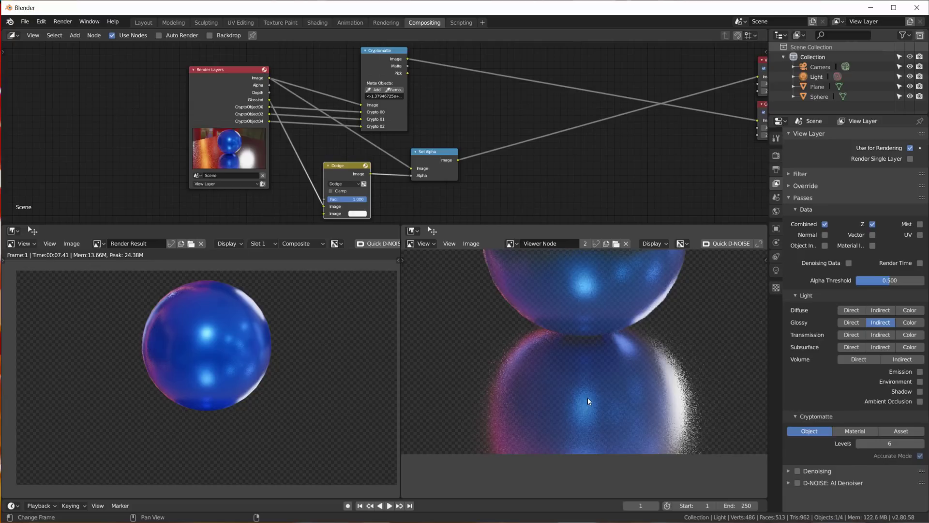
scroll(596, 411, "up", 1)
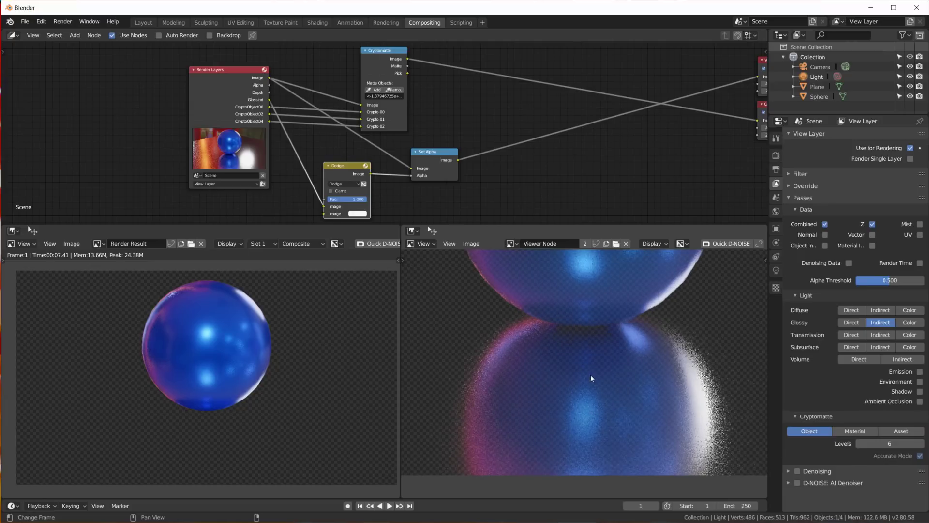
scroll(566, 330, "up", 2)
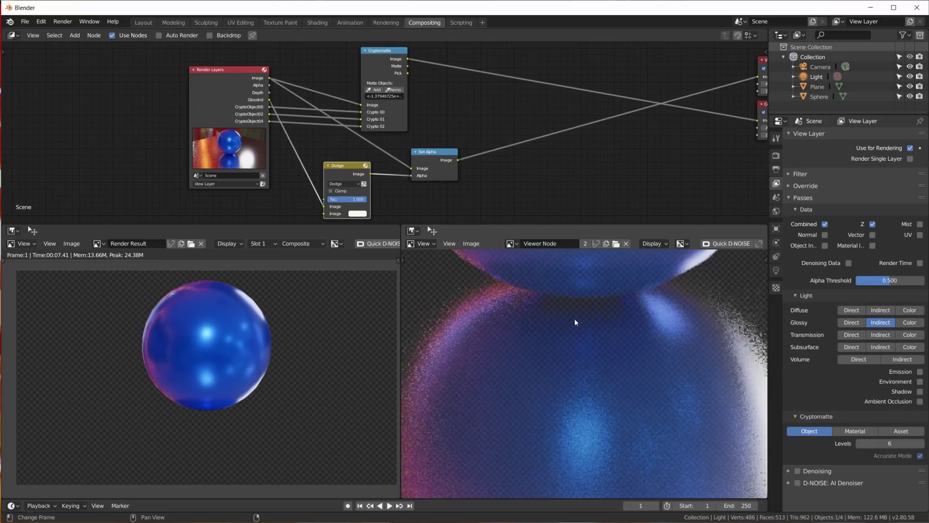
Insert an Alpha Over node between Set Alpha and the Viewer, with Set Alpha connected to its second Image input.
scroll(541, 166, "down", 2)
key("shift+a")
mouse_move(519, 153)
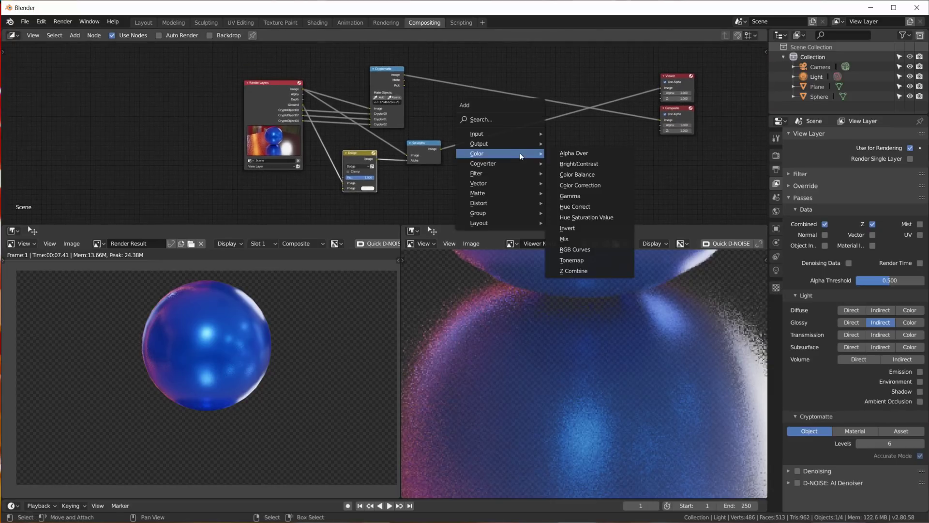
left_click(586, 153)
left_click(507, 112)
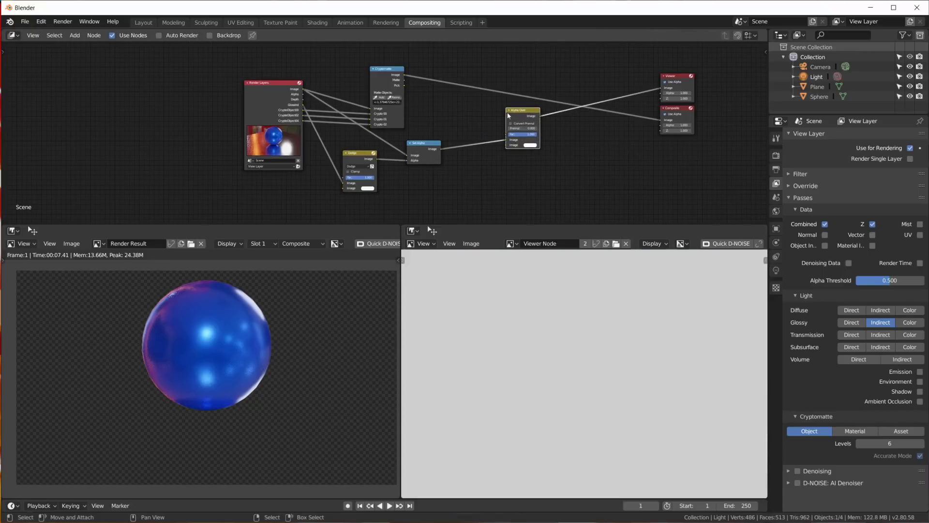
left_click_drag(507, 140, 504, 147)
left_click_drag(441, 149, 506, 144)
Set the Alpha Over node's first Image colour to dark green and inspect the reflection against it.
left_click(530, 140)
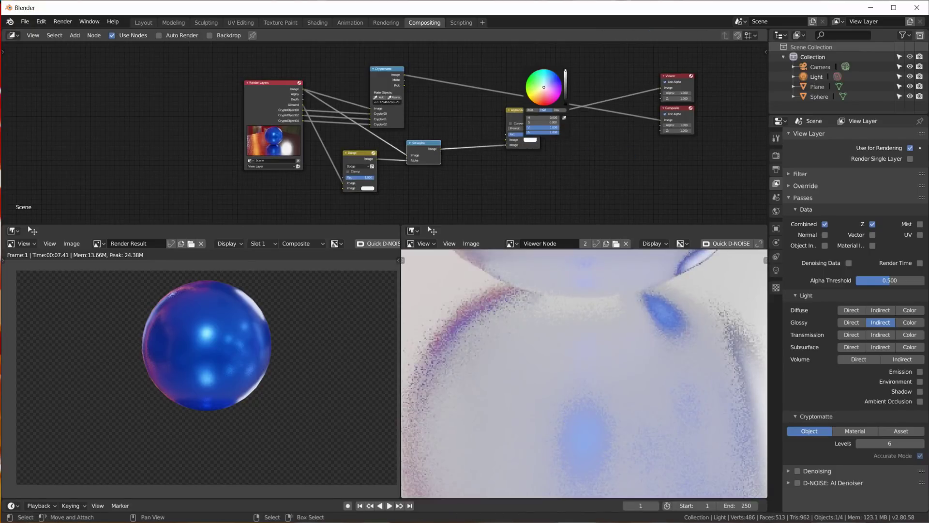
left_click(529, 80)
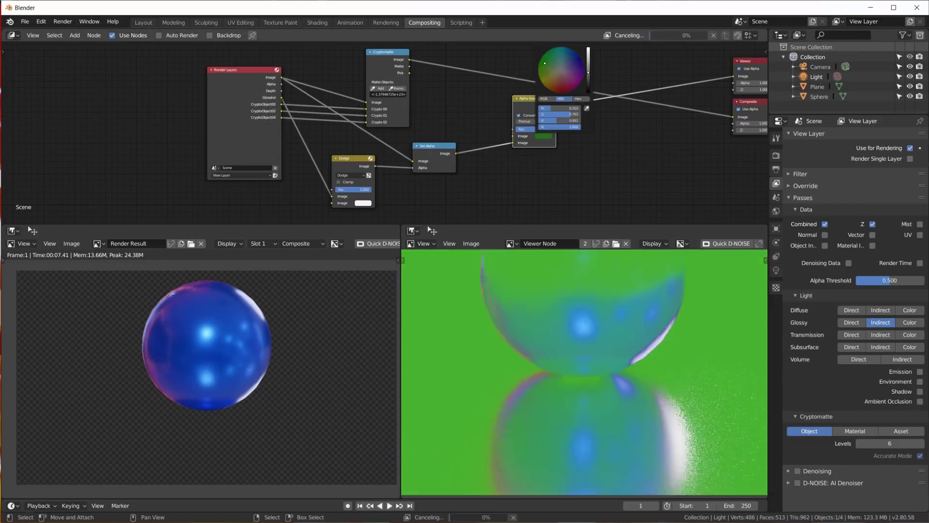
mouse_move(588, 72)
left_mouse_down()
mouse_move(588, 90)
mouse_move(588, 67)
mouse_move(587, 78)
left_mouse_up()
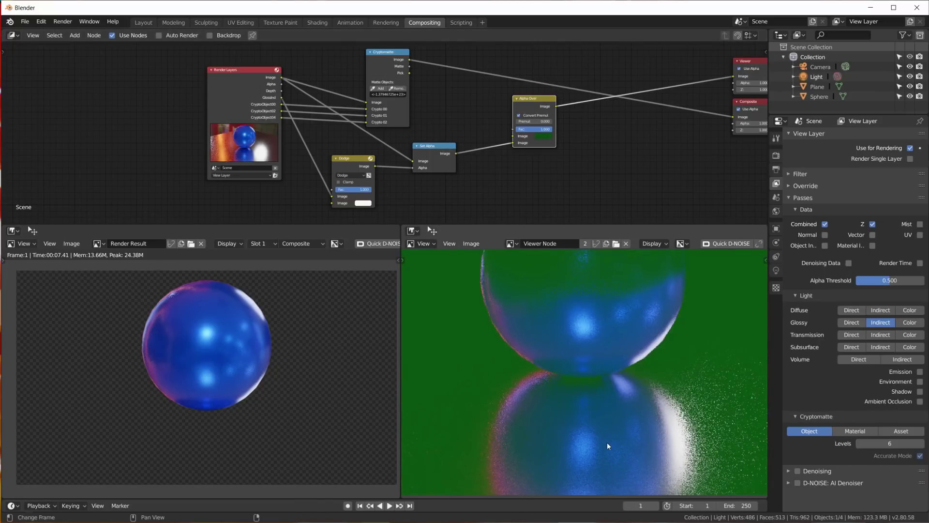
scroll(599, 336, "up", 4)
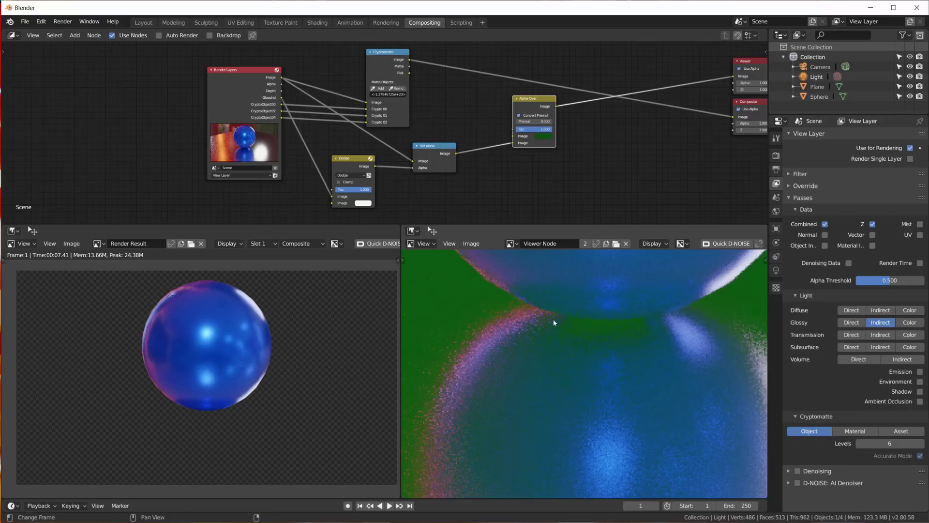
Preview the Render Layers Image output in the Viewer and compare its reflection with the green-backed composite.
left_click(256, 84, "ctrl+shift")
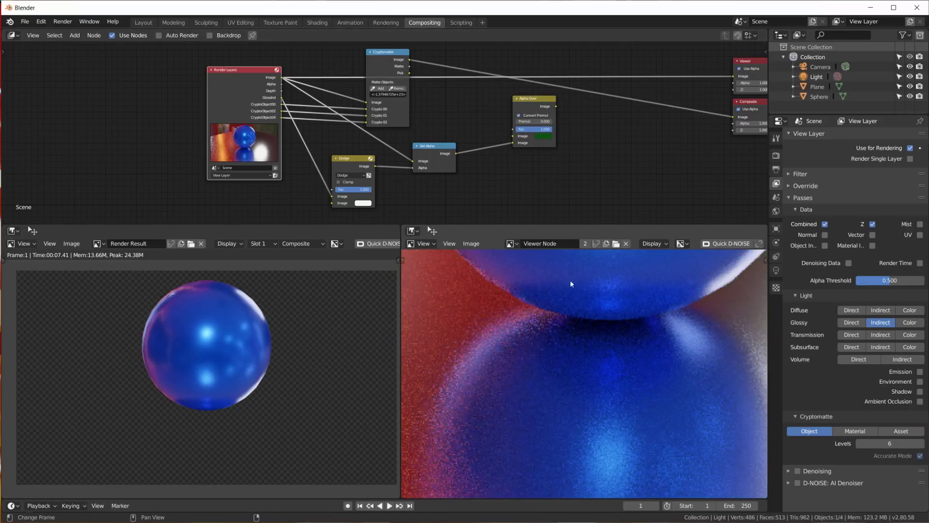
scroll(591, 339, "down", 5)
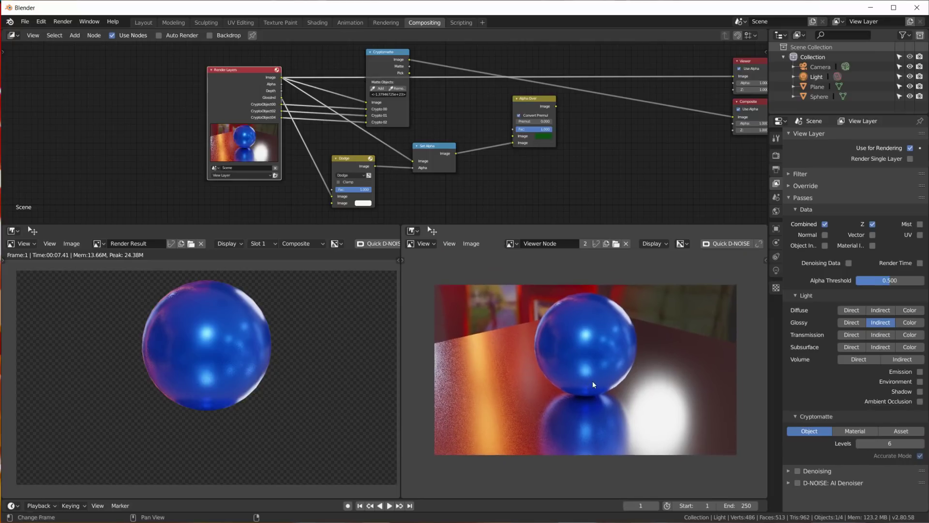
scroll(581, 373, "up", 1)
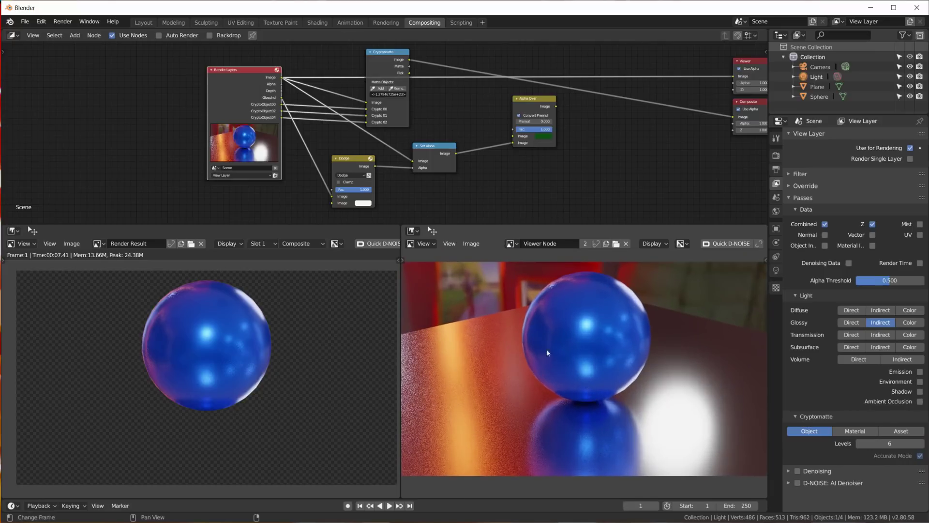
Switch to the Shading workspace and examine the sphere's reflection on the plane in the rendered camera view.
left_click(319, 22)
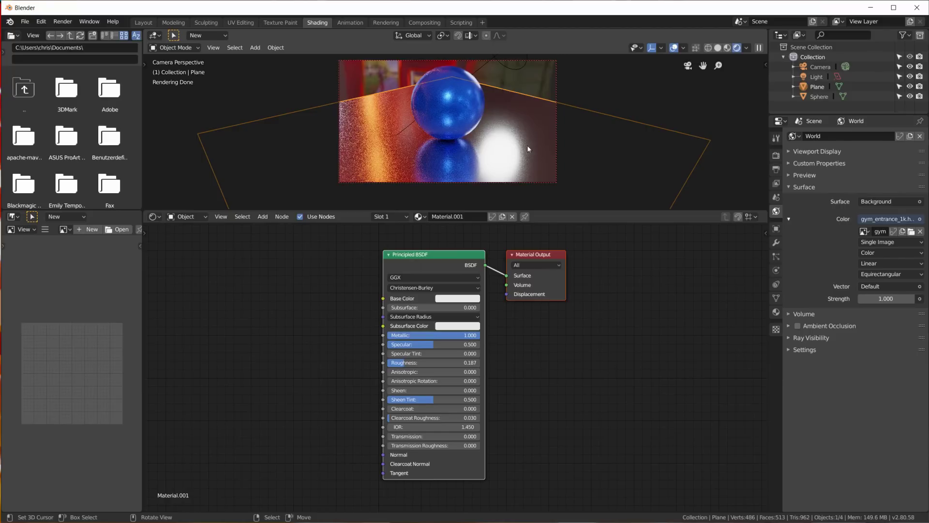
scroll(421, 183, "up", 5)
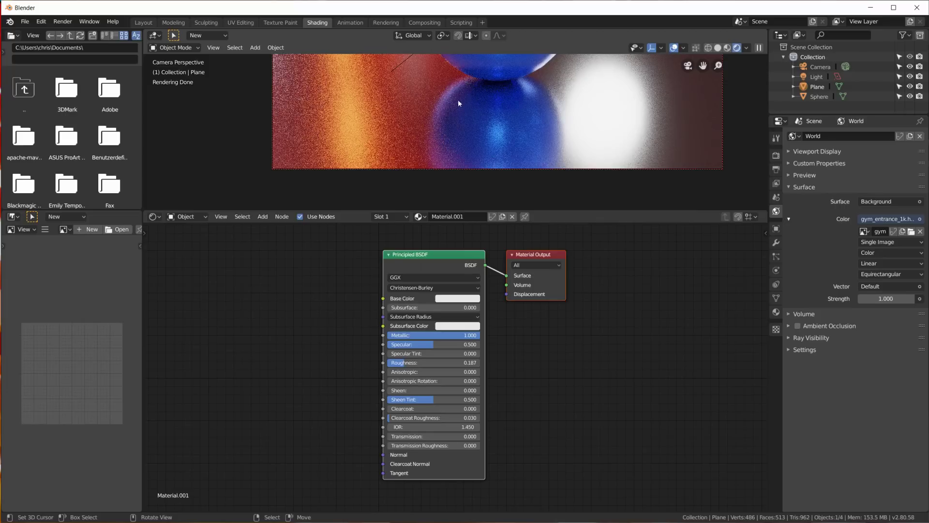
scroll(497, 164, "down", 2)
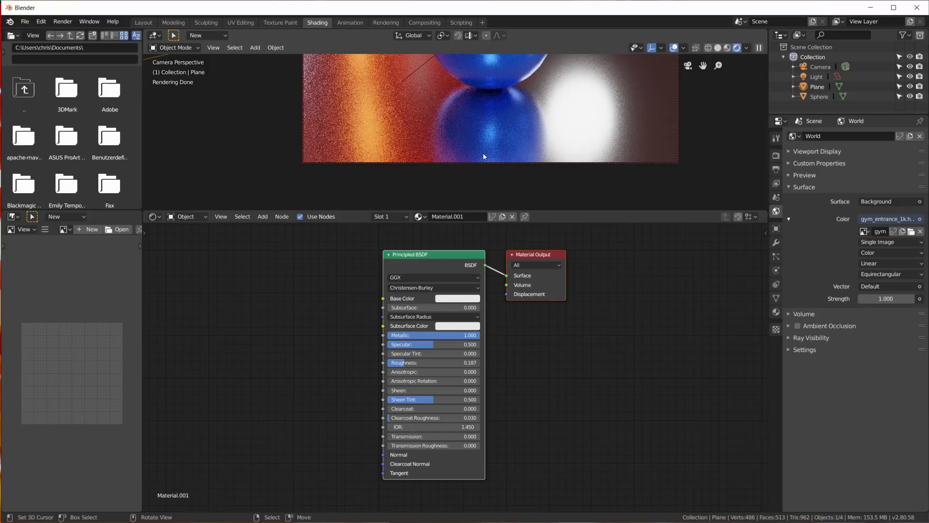
scroll(506, 119, "down", 3)
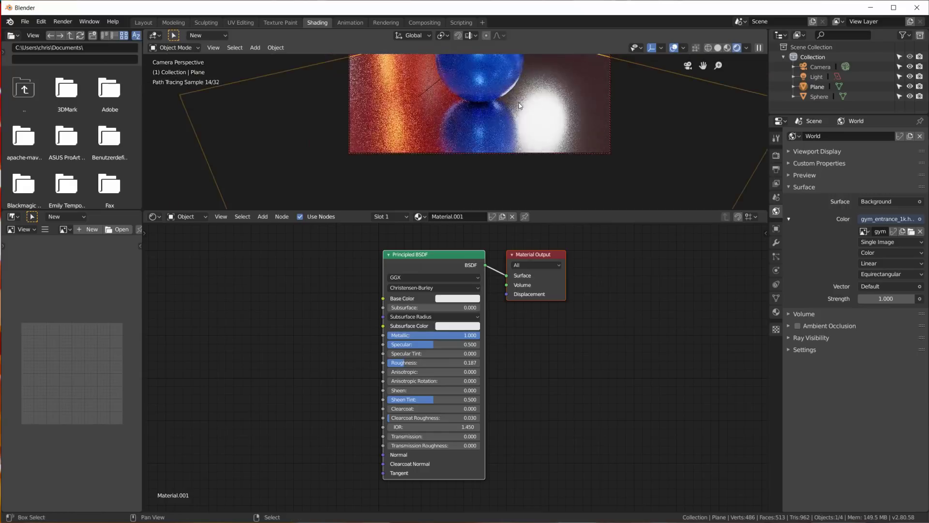
scroll(508, 156, "up", 1)
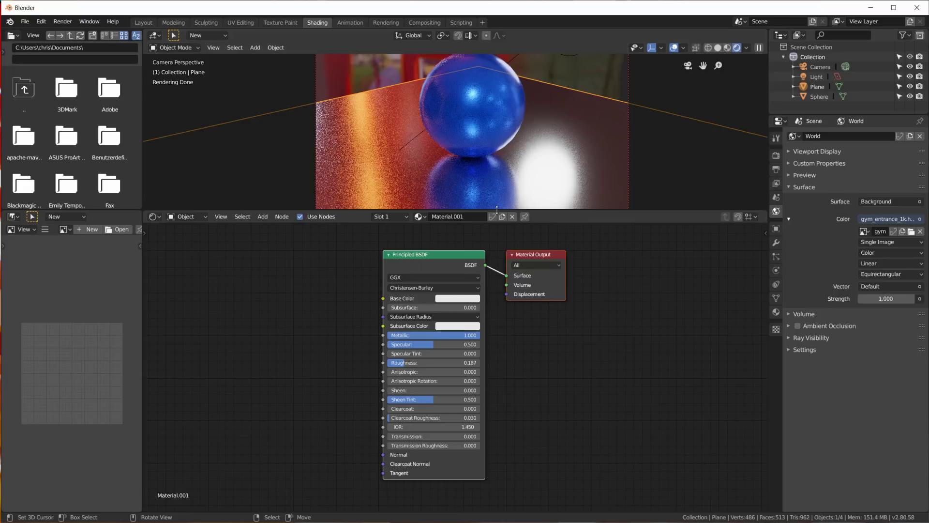
Enlarge the 3D viewport and the outliner, and frame all nodes of the plane's material in the node editor.
left_click_drag(496, 210, 496, 289)
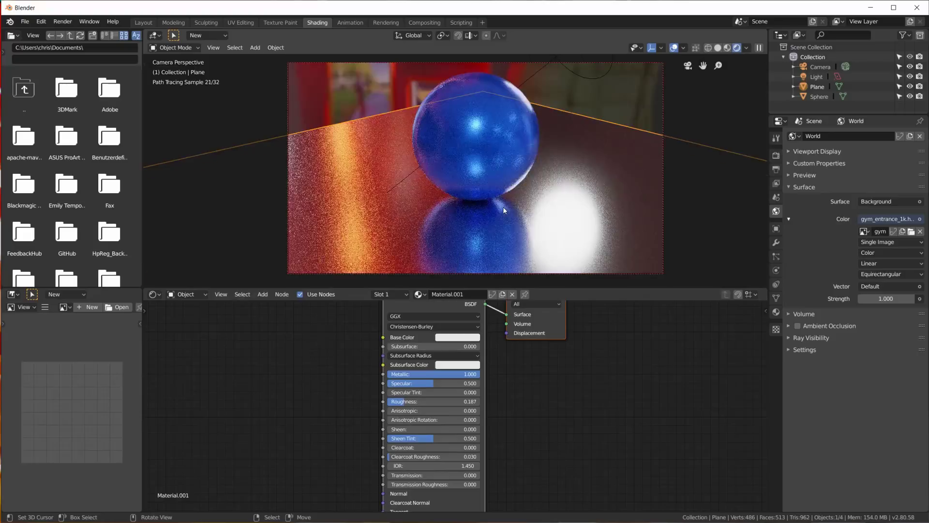
key("Home")
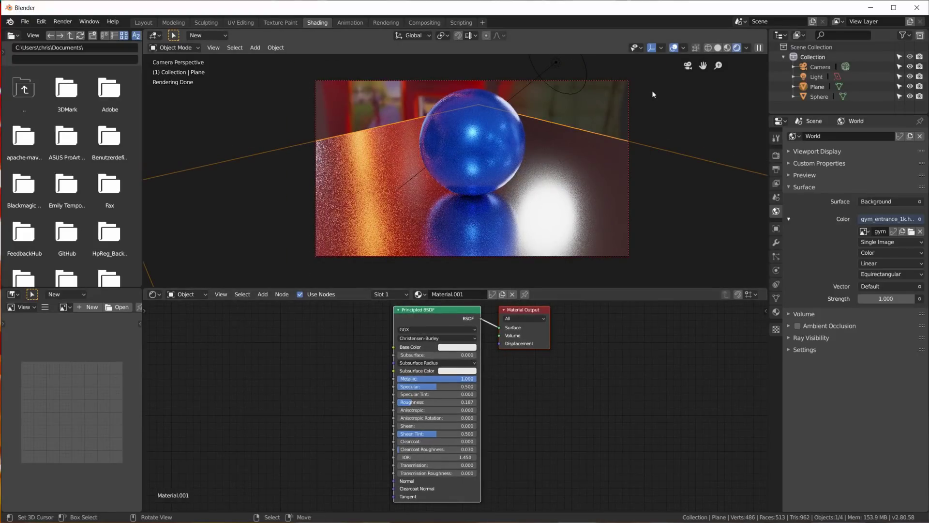
left_click(740, 21)
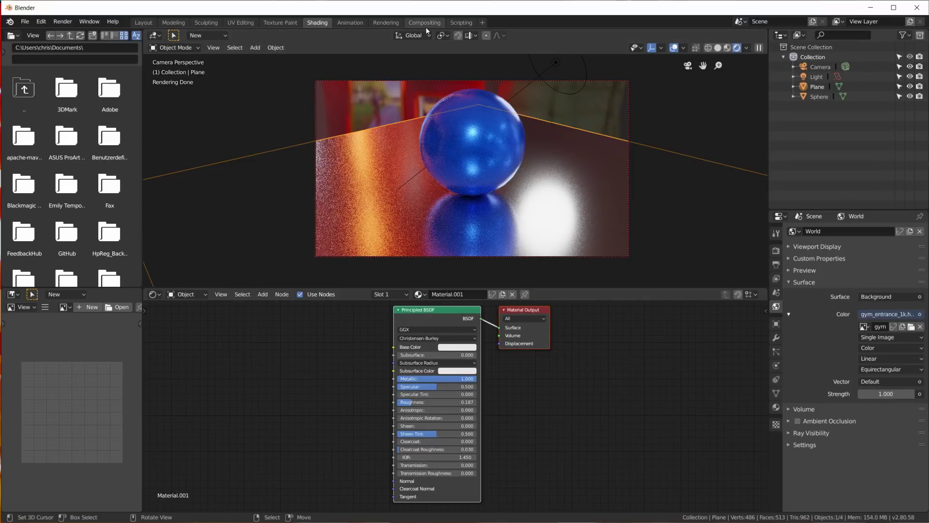
Return to the Compositing workspace and review the Render Layers image in the Viewer and the Set Alpha setup.
left_click(425, 24)
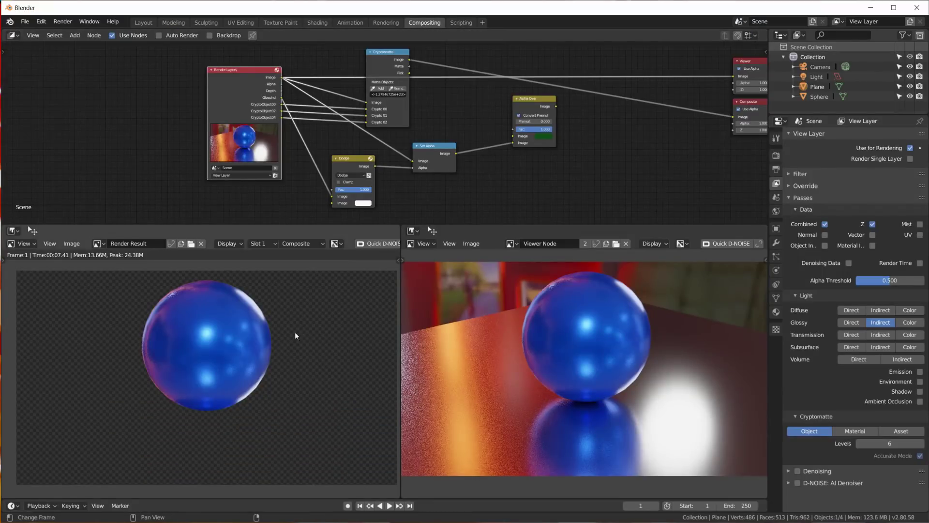
left_click(249, 83, "ctrl+shift")
left_click(248, 82, "ctrl+shift")
left_click(284, 80, "ctrl+shift")
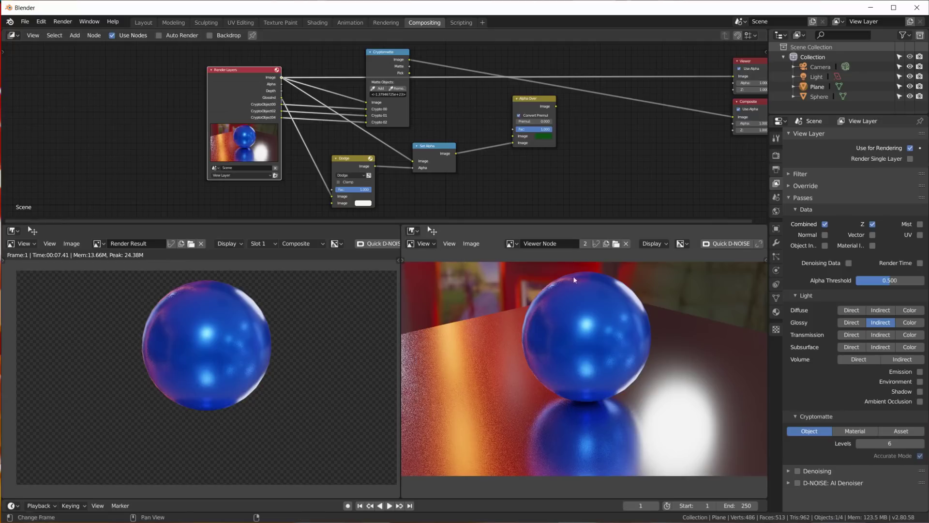
left_click_drag(425, 150, 421, 153)
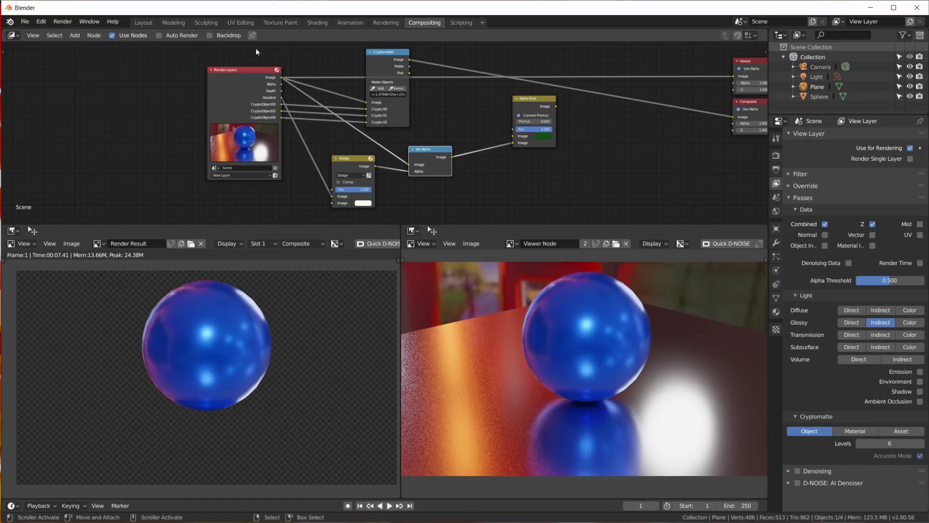
Switch to the Shading workspace and rename the scene to "all".
left_click(317, 22)
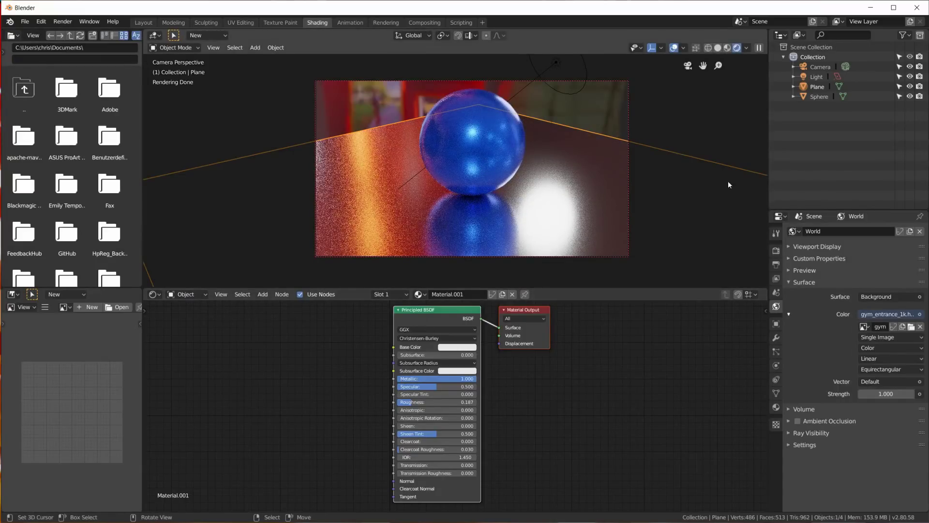
left_click(771, 21)
type("all")
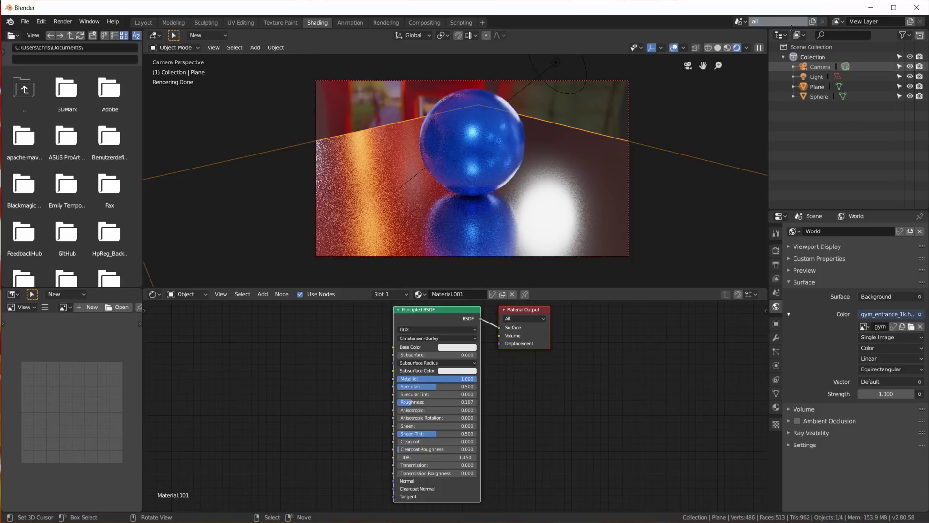
key("Return")
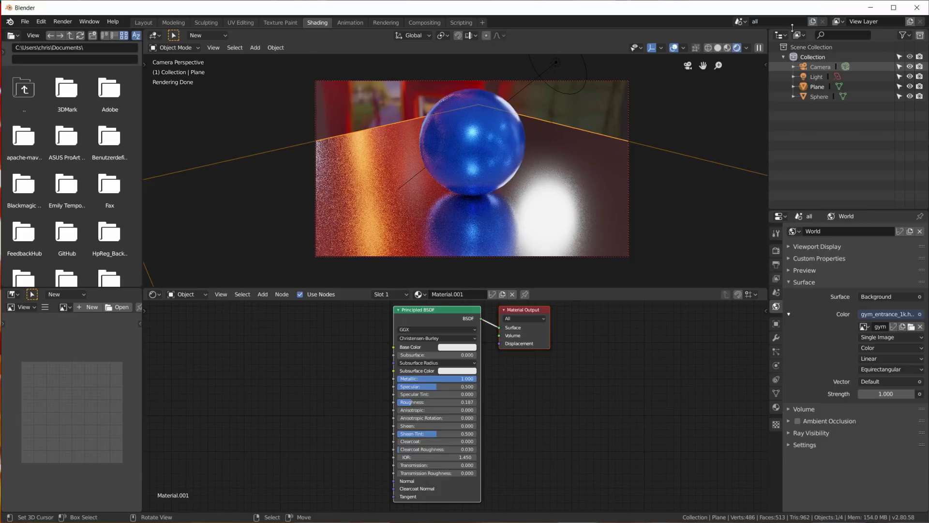
Add a new collection directly under the Scene Collection and name it "stage".
left_click(814, 59)
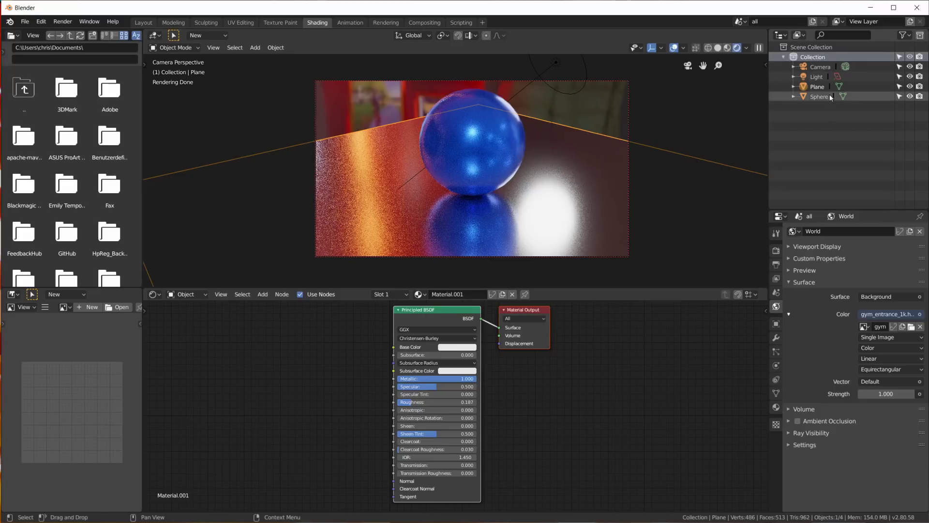
left_click(867, 46)
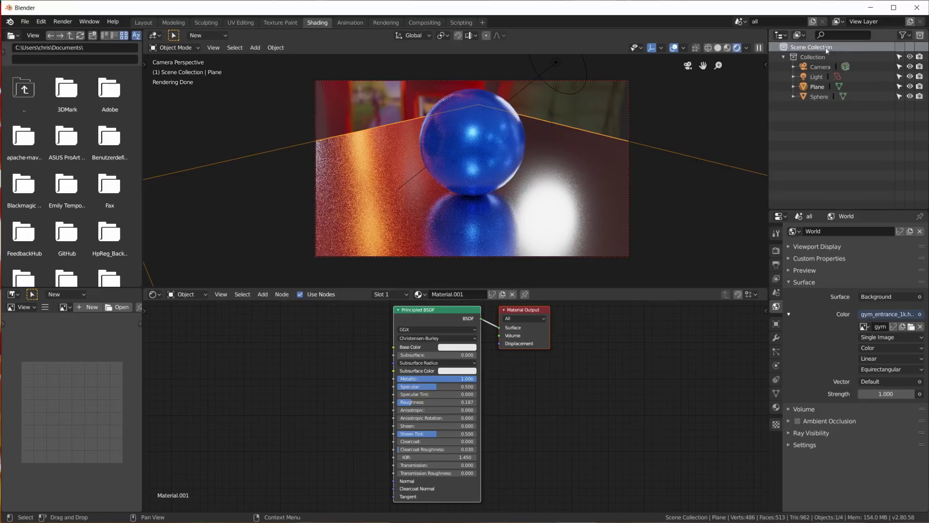
left_click(921, 36)
double_click(814, 107)
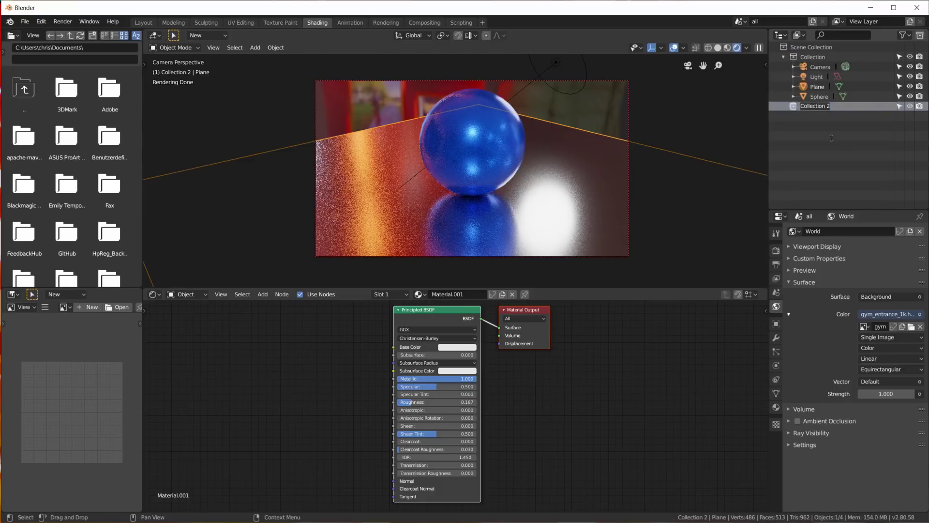
type("ground")
key("Return")
type("stage")
key("Return")
Move the Plane into the stage collection and select the Sphere.
left_click_drag(814, 88, 804, 110)
left_click(820, 87)
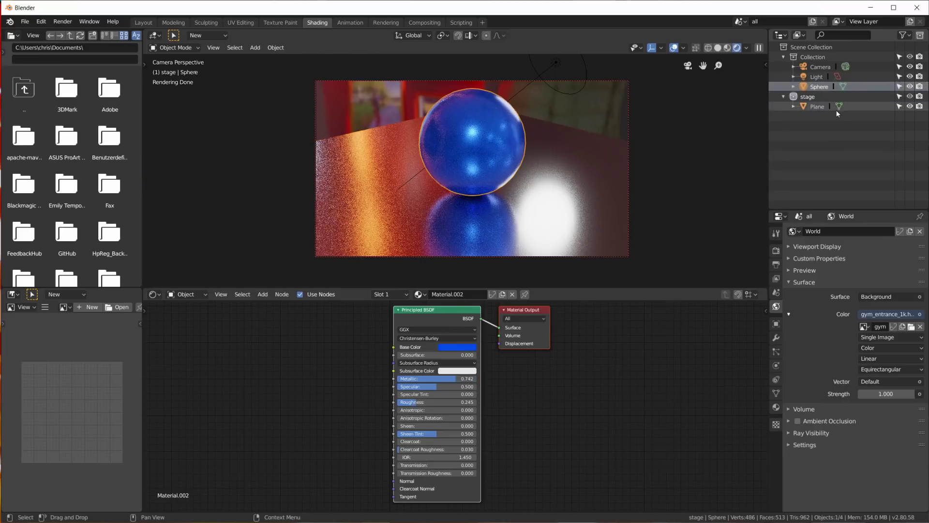
Add a new collection under the Scene Collection, move the Sphere into it and name the collection "product".
left_click(811, 47)
left_click(920, 35)
left_click_drag(822, 88, 814, 117)
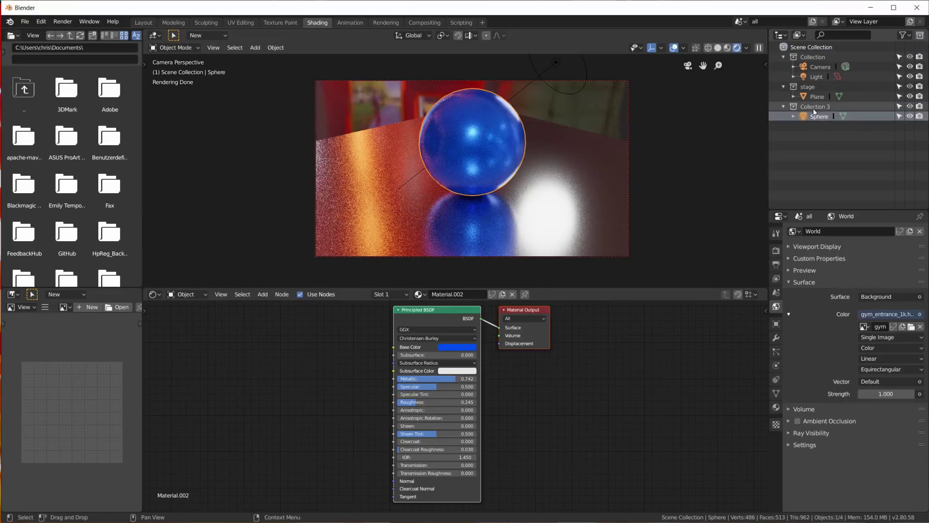
left_click(817, 106)
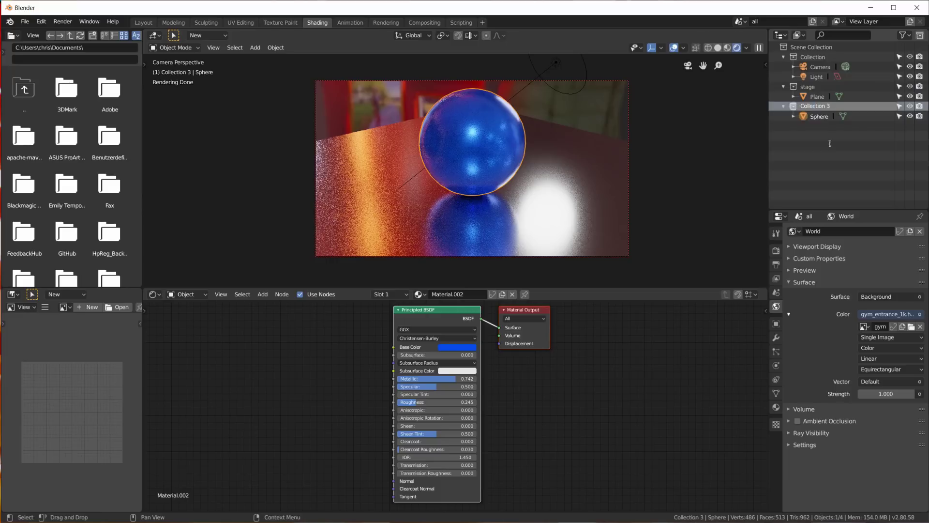
type("product")
key("Return")
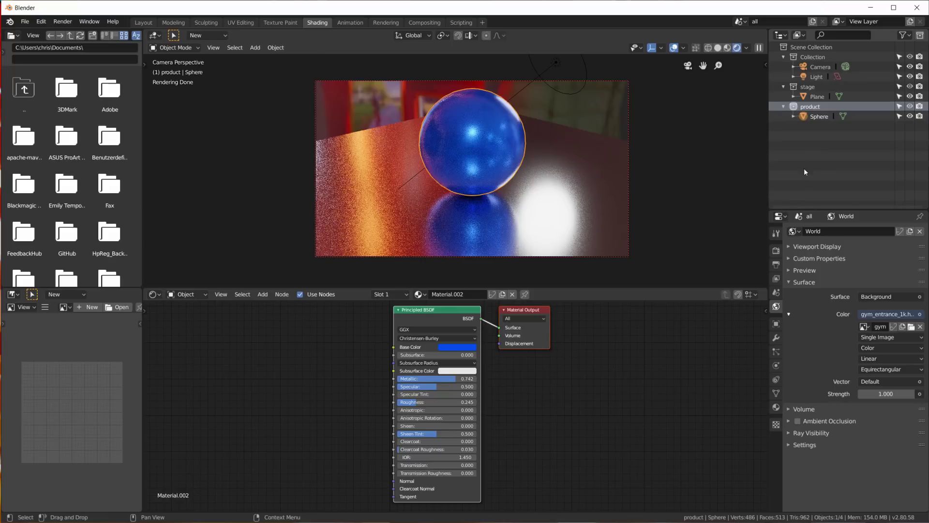
Enlarge the shader editor by reducing the height of the 3D viewport above it.
left_click_drag(597, 287, 575, 253)
scroll(522, 152, "up", 1)
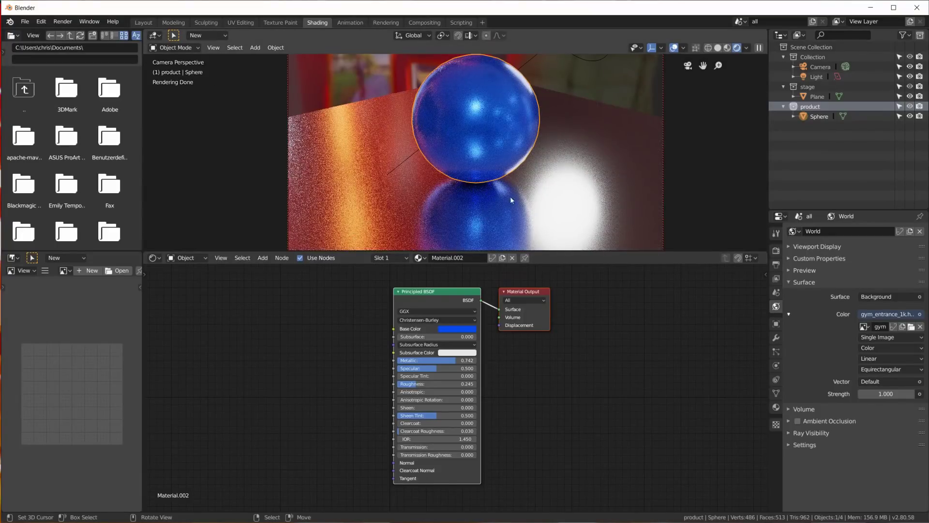
scroll(593, 161, "down", 1)
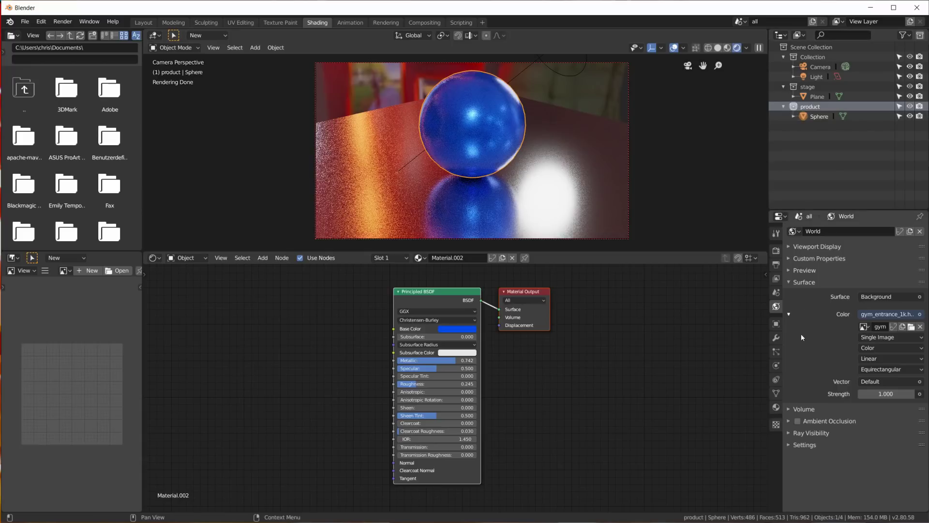
Link the Sphere's material slot to the object instead of the mesh data and assign Material.002.
left_click(776, 406)
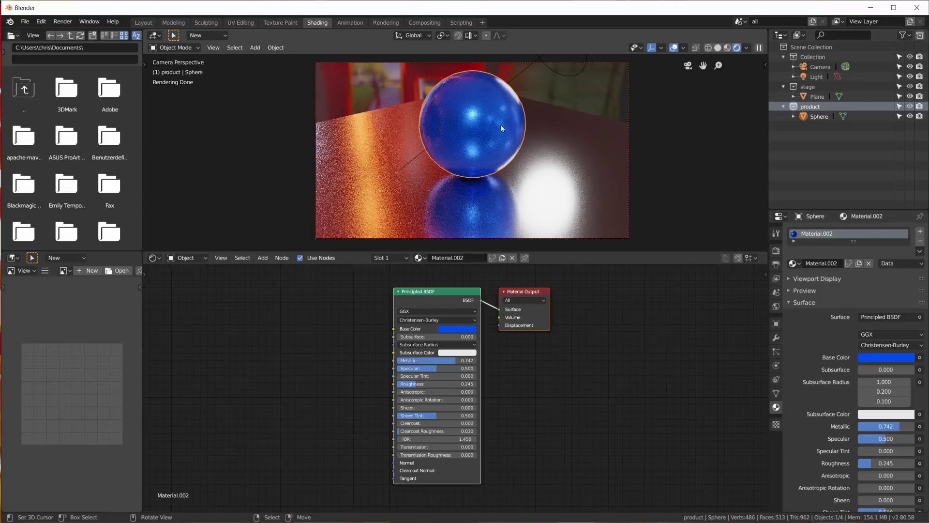
left_click(818, 117)
left_click(899, 265)
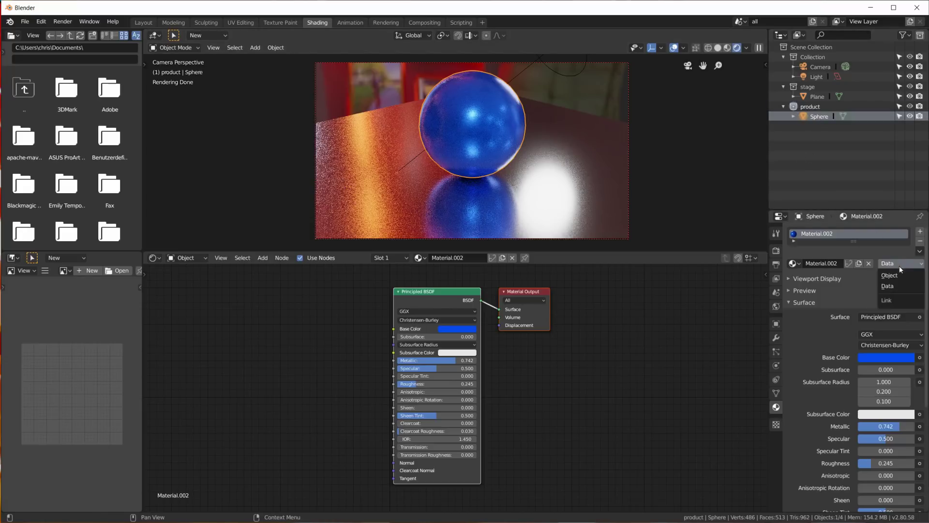
left_click(895, 275)
left_click(792, 263)
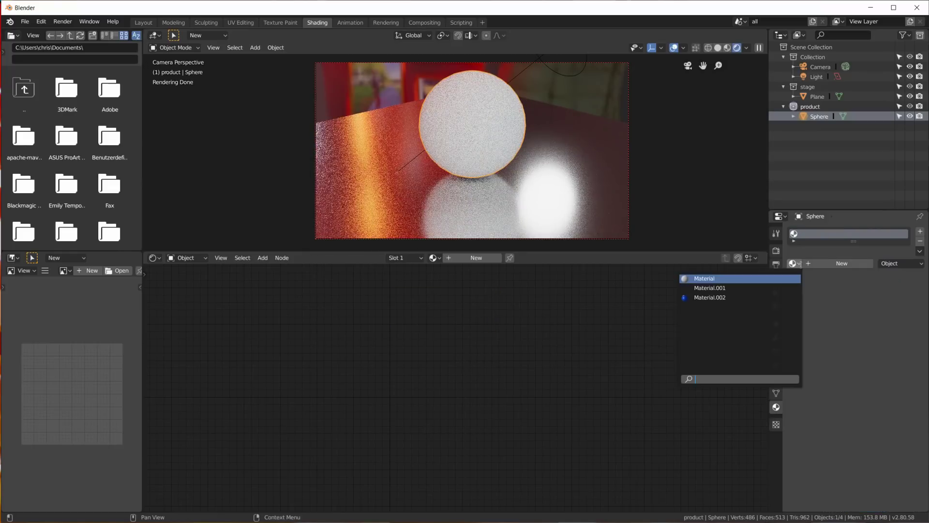
left_click(766, 296)
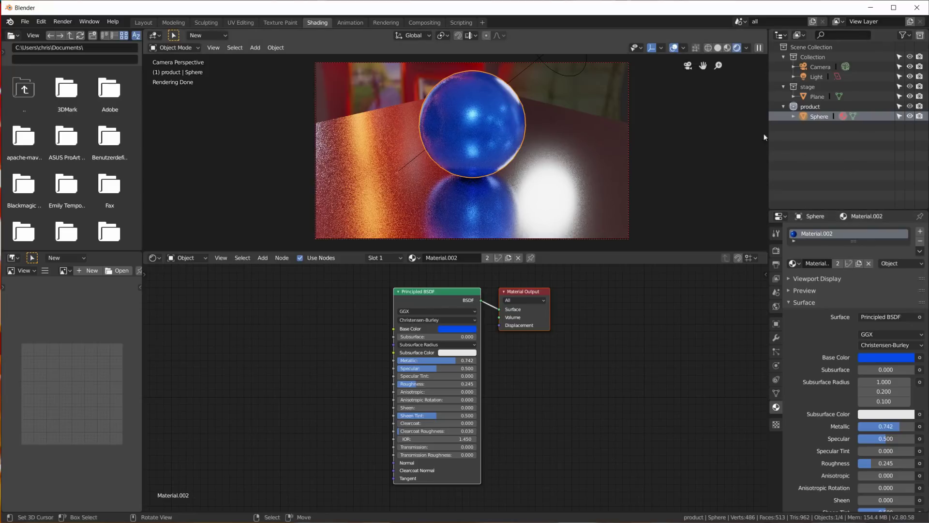
Make a linked duplicate of the Sphere in the same place and rename it "reflectionmatte".
key("shift+d")
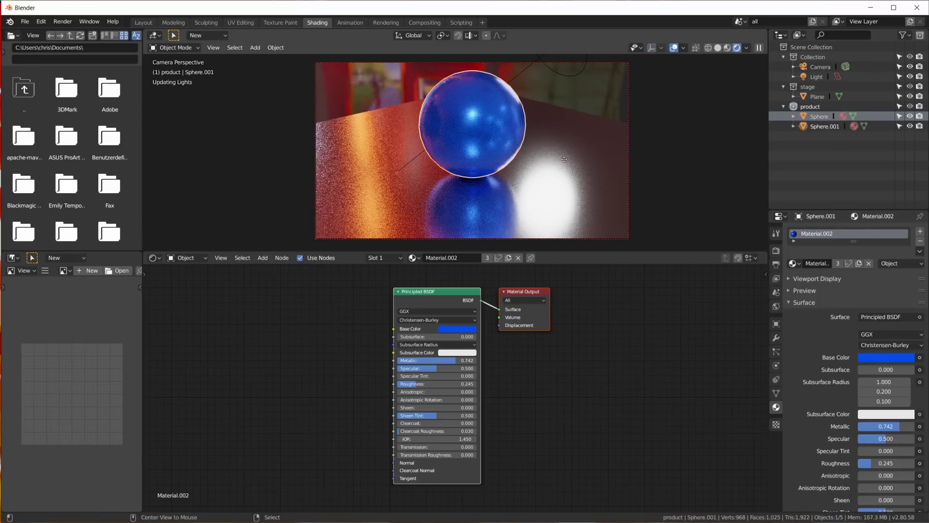
right_click(684, 181)
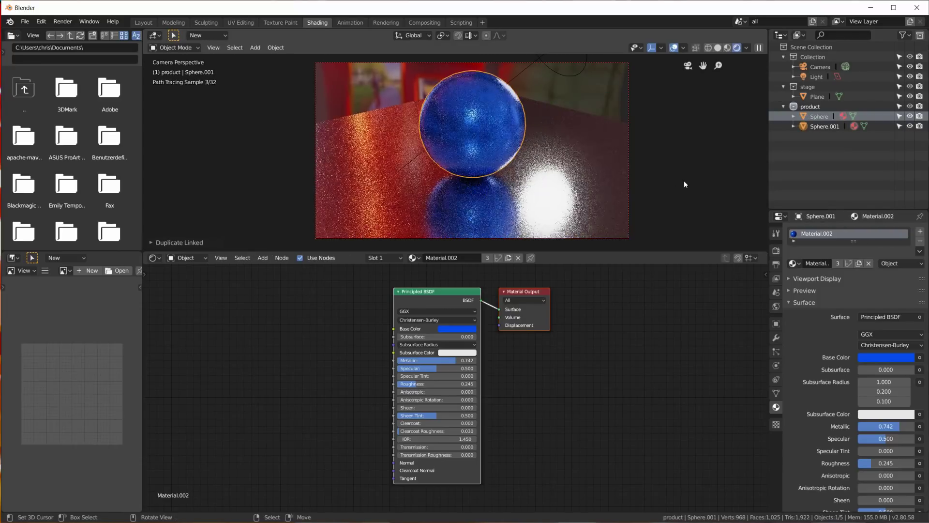
double_click(826, 128)
type("reflectionma")
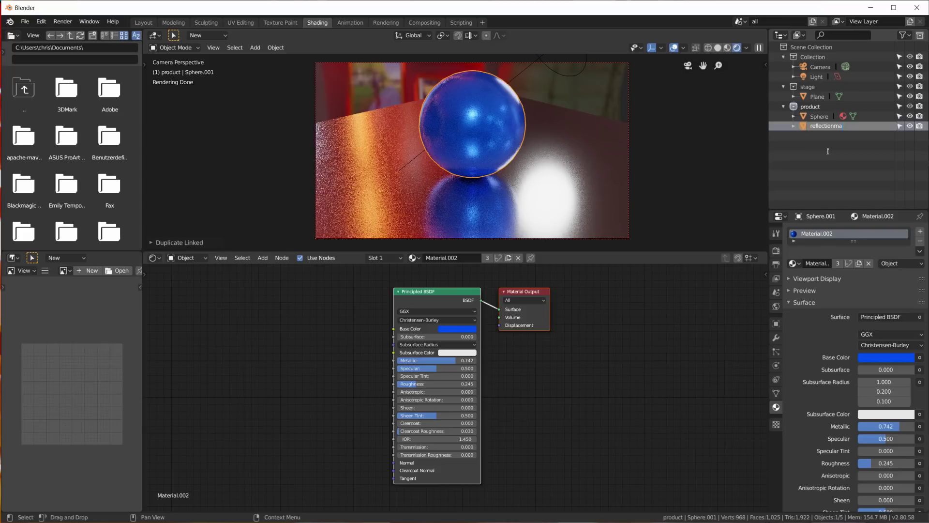
type("tte")
key("Return")
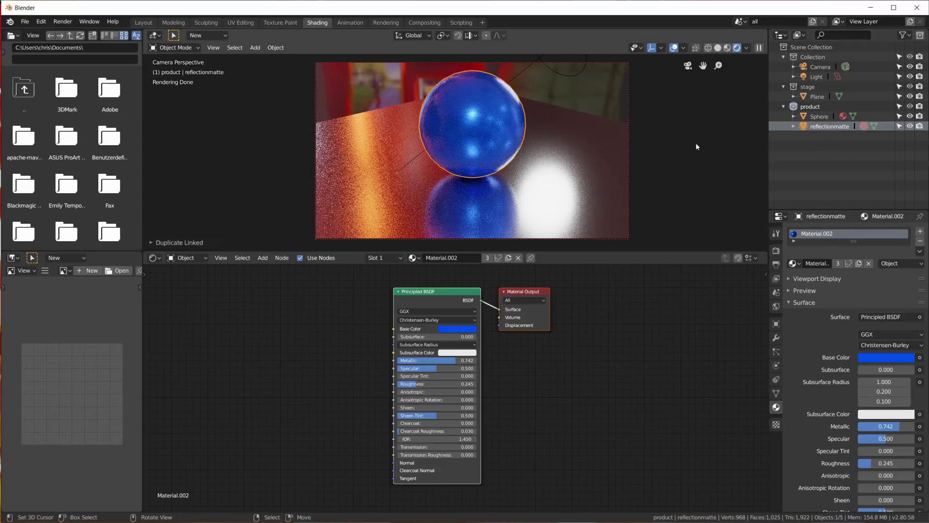
Move the duplicated sphere into a new collection named "reflectionmatte" under the Scene Collection.
key("m")
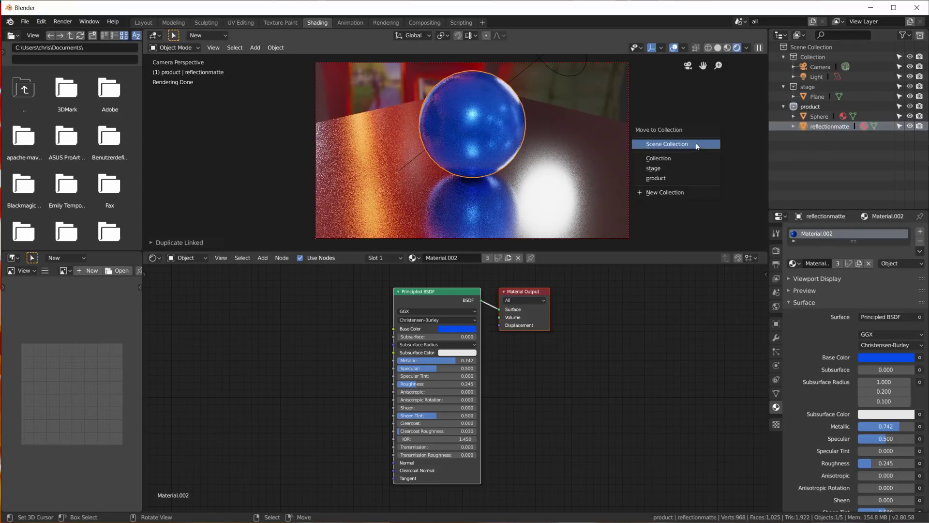
left_click(668, 198)
type("reflectionmatte")
key("Return")
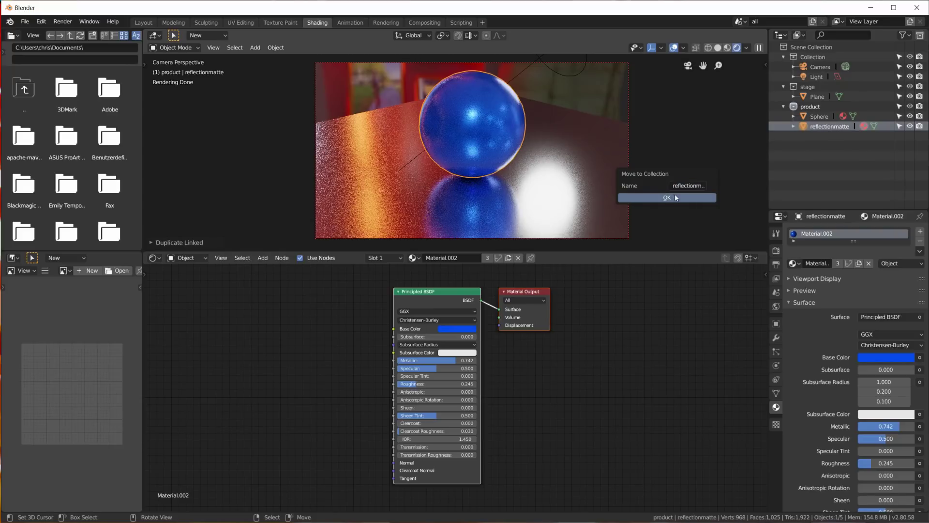
left_click(676, 198)
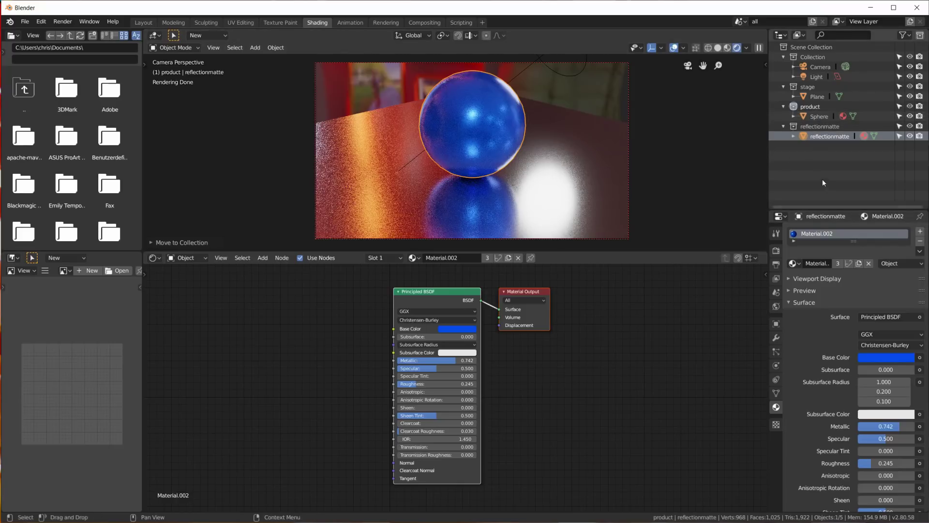
Remove the existing material slot from the reflectionmatte object and create a new material for it.
left_click(817, 117)
left_click(821, 137)
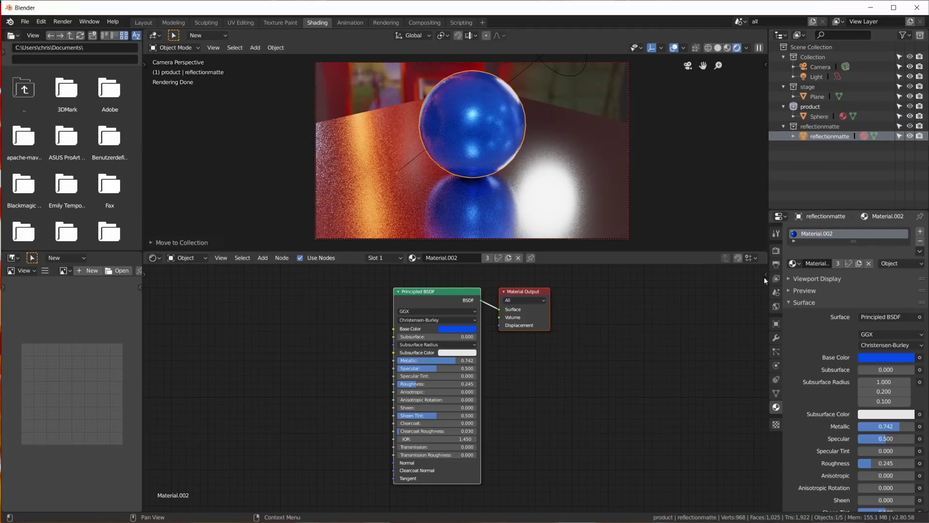
left_click(920, 241)
left_click(827, 263)
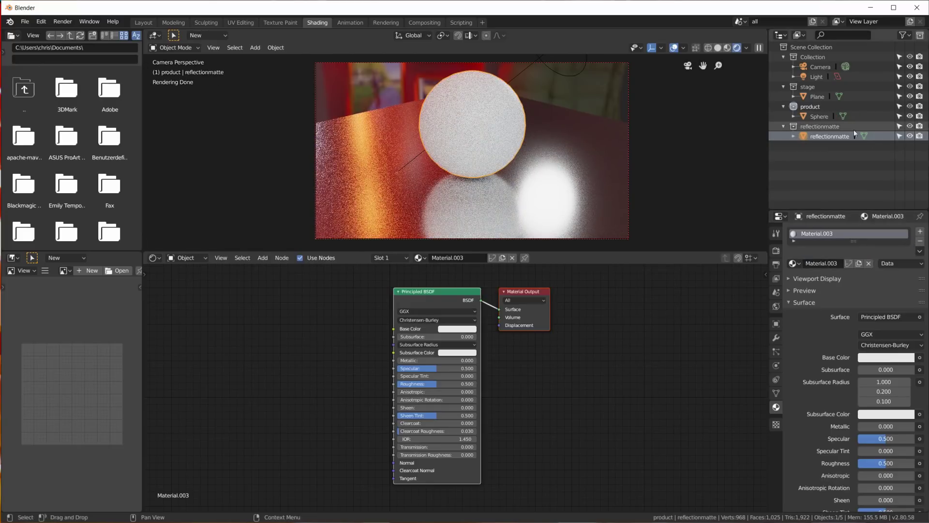
Hide the reflectionmatte object, switch the Sphere's material link to Object and assign Material.002 to it.
left_click(909, 136)
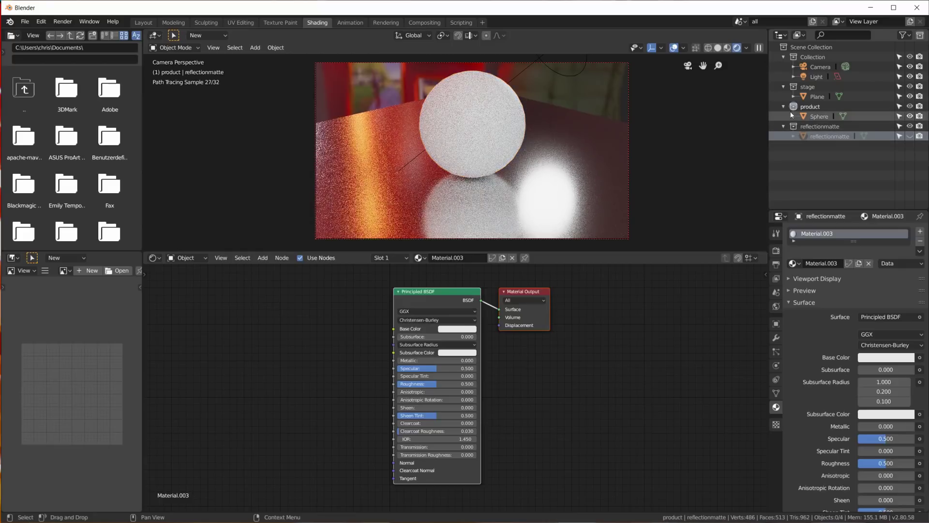
left_click(823, 117)
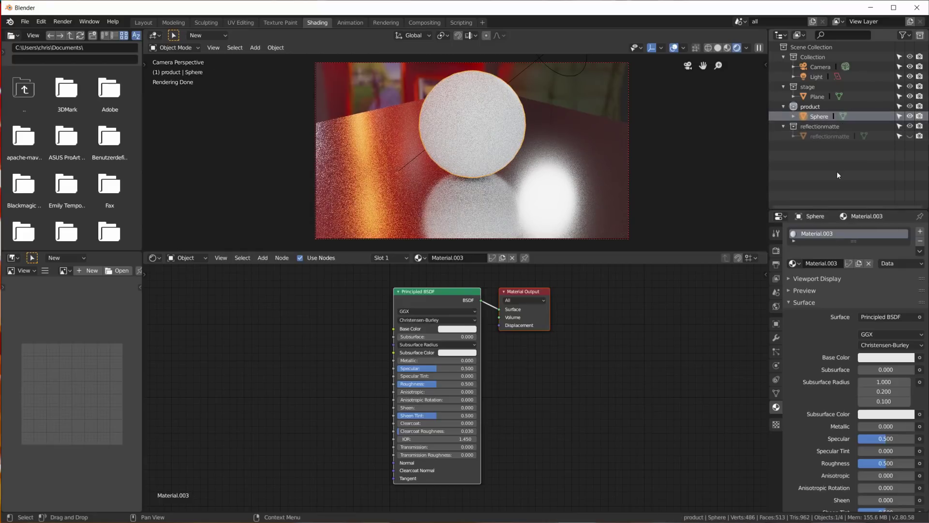
left_click(900, 263)
left_click(894, 274)
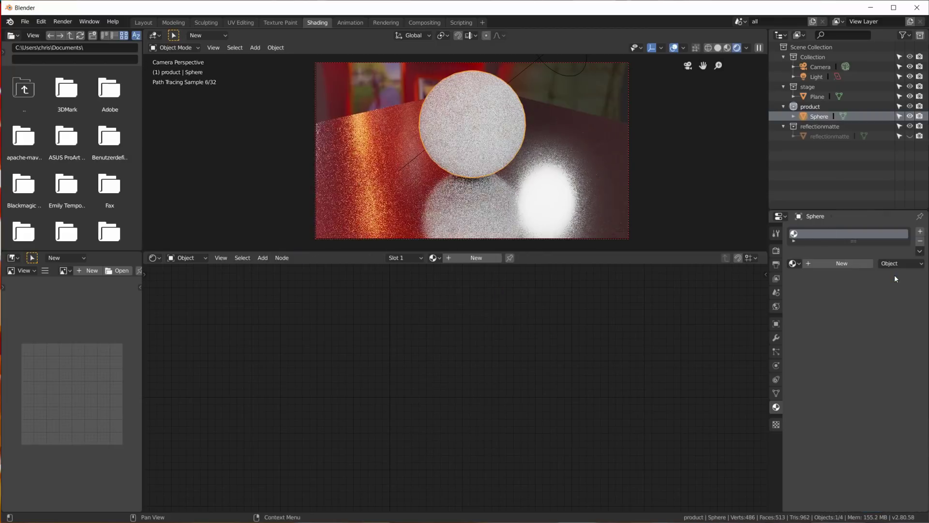
left_click(793, 264)
left_click(742, 297)
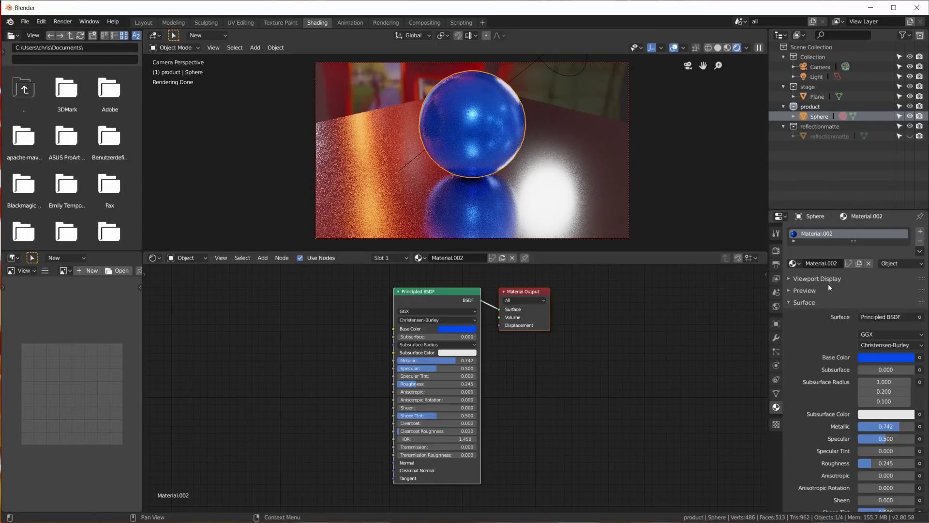
Hide the Sphere, and show and select the reflectionmatte object.
left_click(910, 116)
left_click(909, 136)
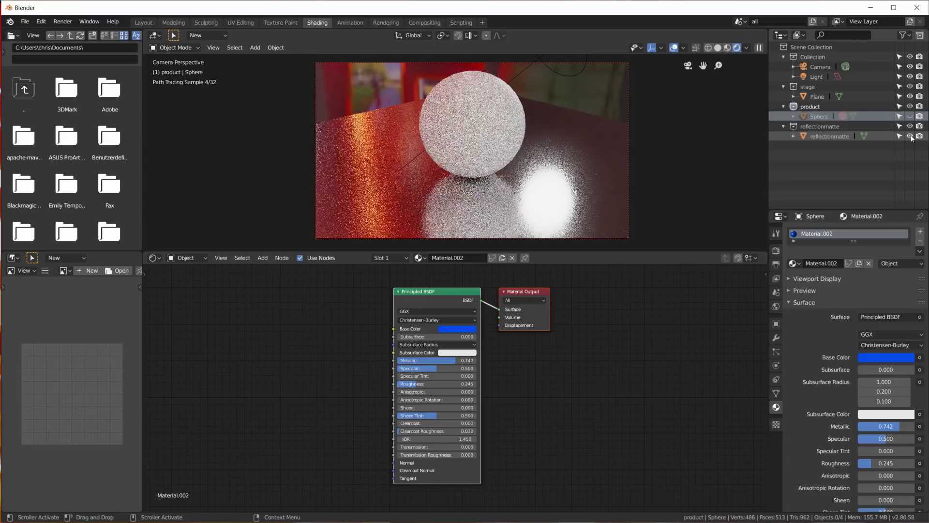
left_click(820, 135)
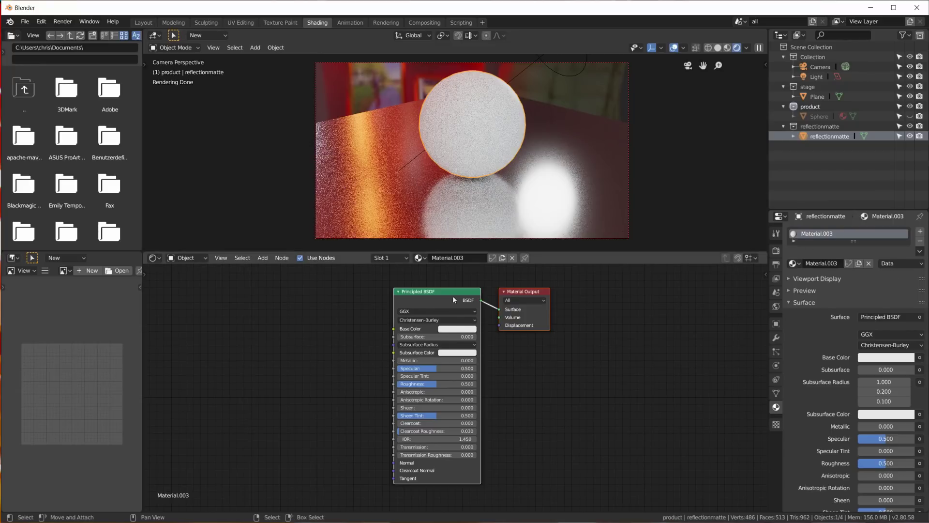
Replace the Principled BSDF of Material.003 with an Emission shader connected to the Material Output's Surface.
left_click_drag(451, 295, 437, 292)
left_click_drag(538, 293, 656, 314)
left_click(425, 293)
key("x")
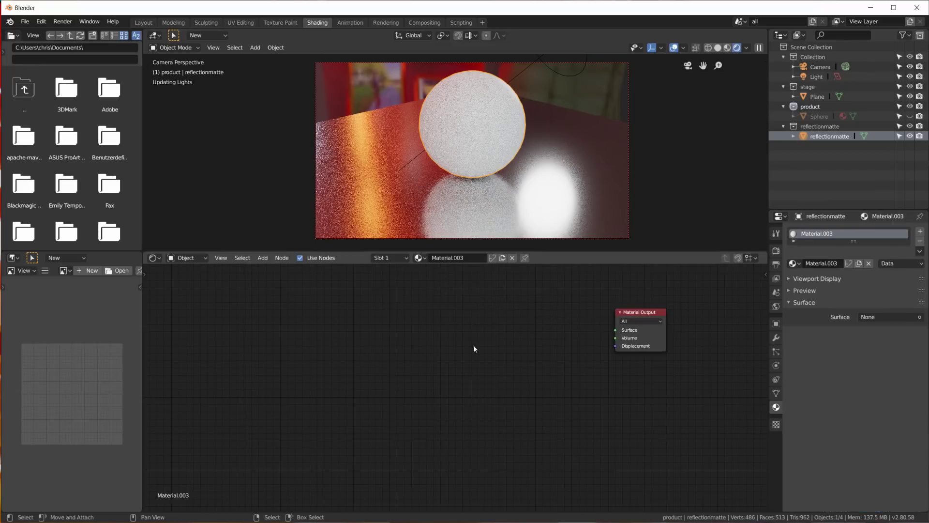
key("shift+a")
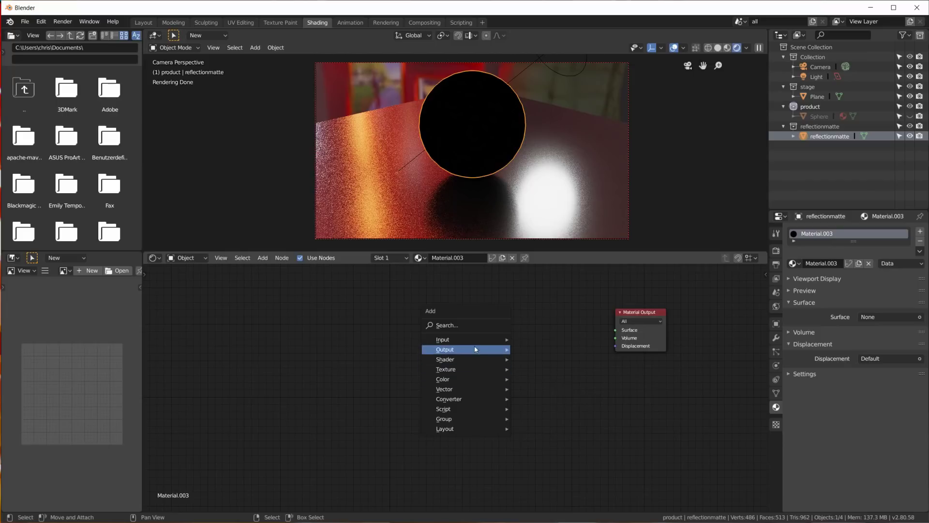
mouse_move(464, 359)
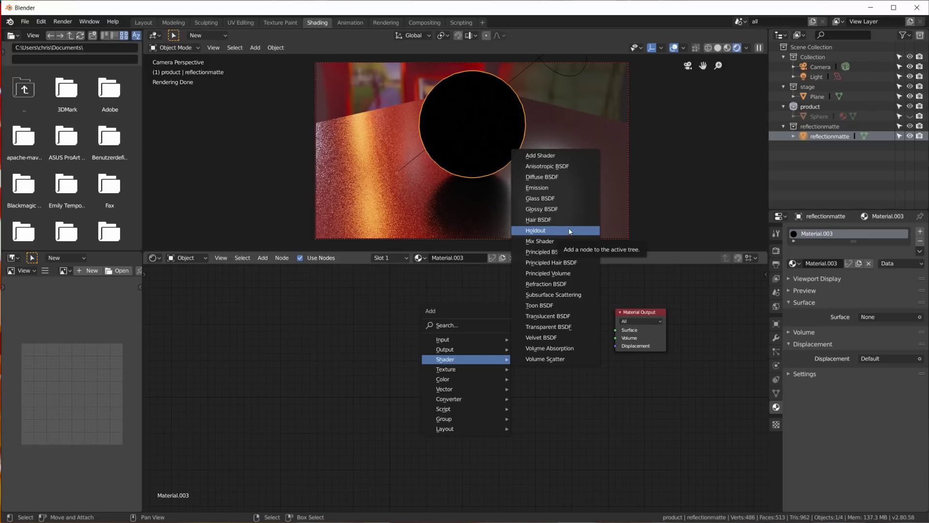
left_click(563, 197)
left_click(522, 375)
left_click_drag(522, 373, 629, 330)
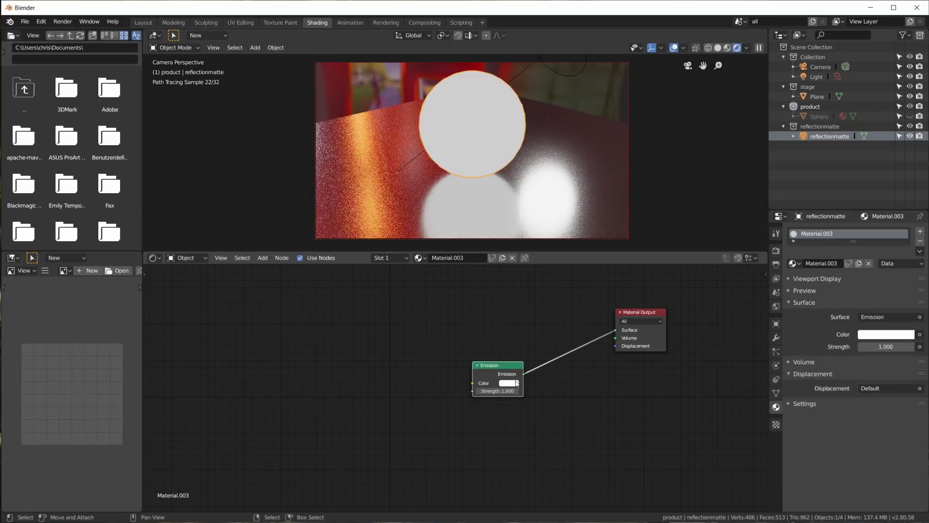
Add a Transparent BSDF above the Emission node and combine the two through a Mix Shader feeding the Material Output.
key("shift+a")
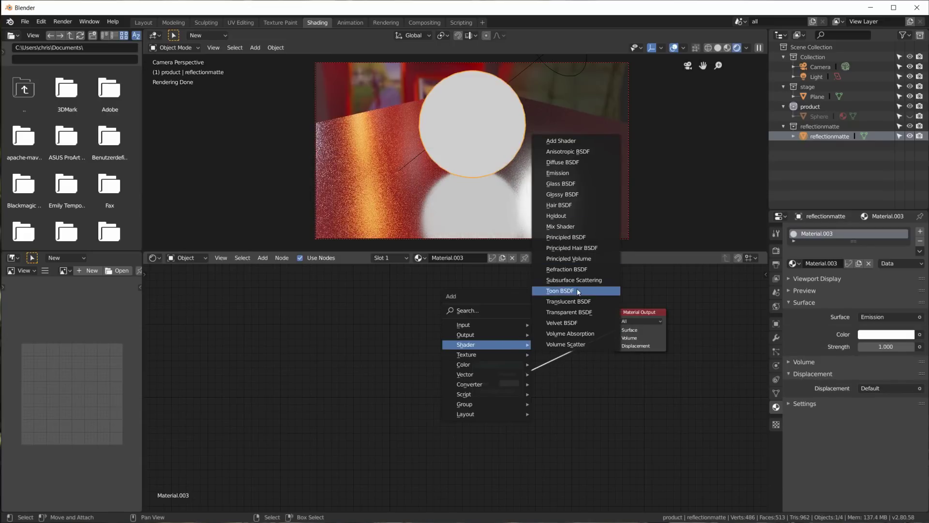
left_click(569, 312)
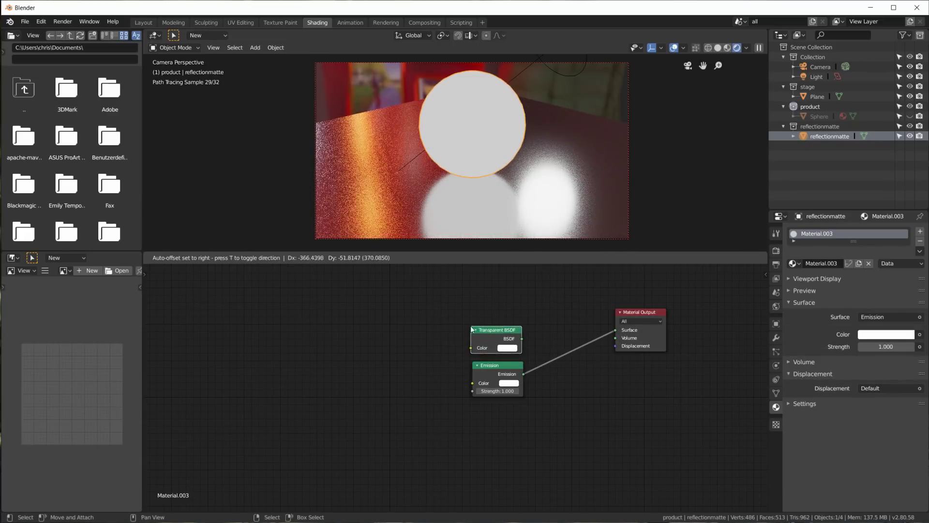
left_click(500, 347)
right_click_drag(500, 346, 511, 386, "ctrl+shift")
left_click_drag(577, 357, 560, 337)
left_click_drag(499, 394, 495, 406)
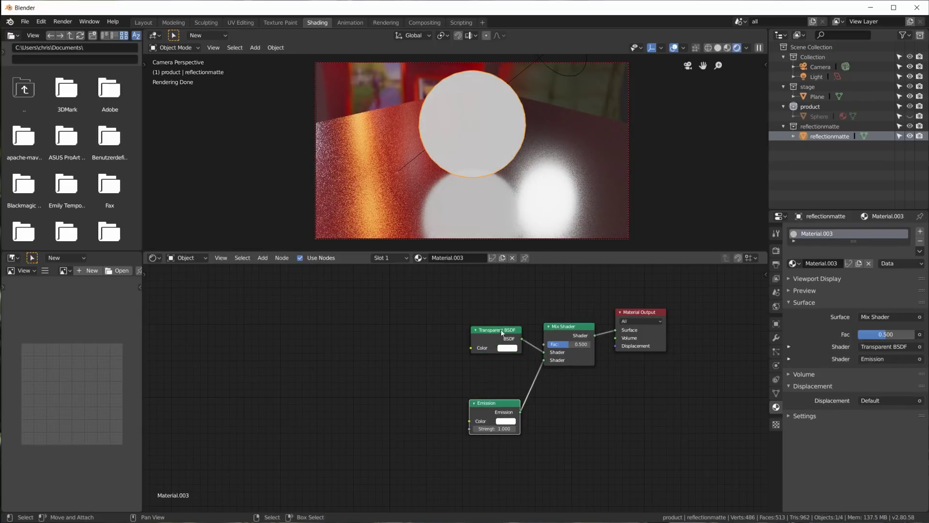
Add a Light Path node, connect Is Glossy Ray to the Mix Shader's Fac and tidy the shader nodes.
key("shift+a")
mouse_move(481, 292)
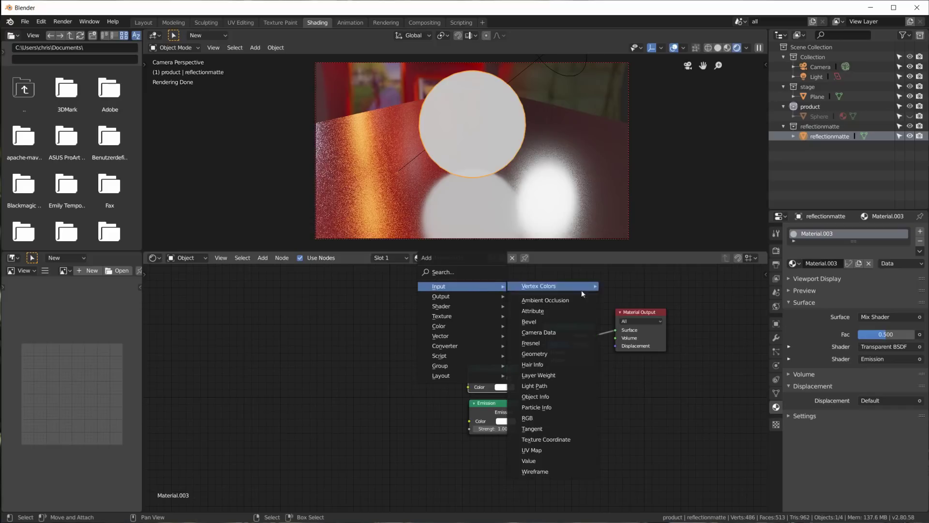
left_click(557, 384)
left_click(404, 280)
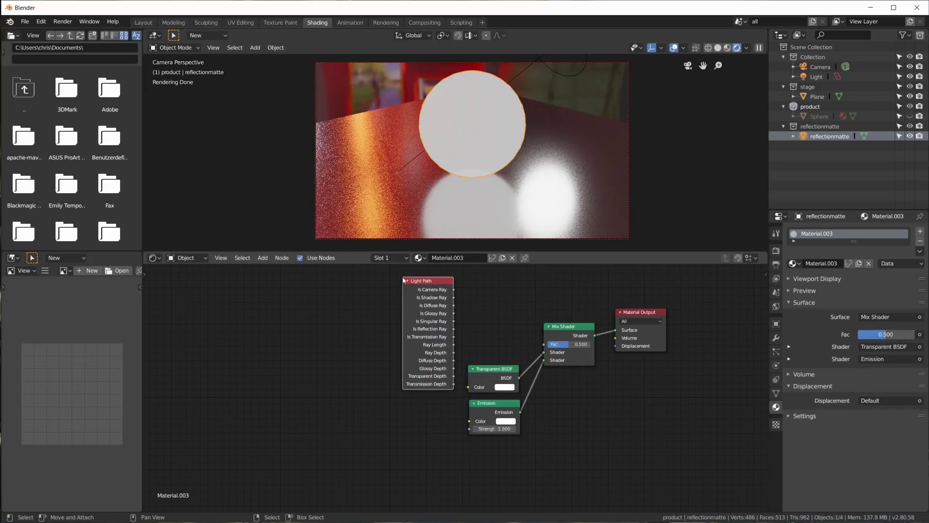
left_click_drag(455, 314, 545, 343)
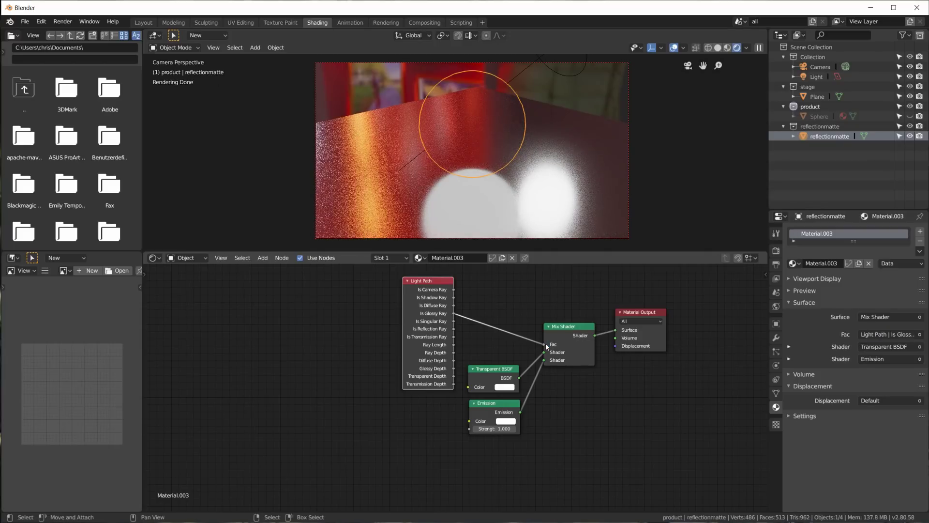
mouse_move(500, 391)
left_mouse_down()
mouse_move(500, 377)
mouse_move(494, 390)
left_mouse_up()
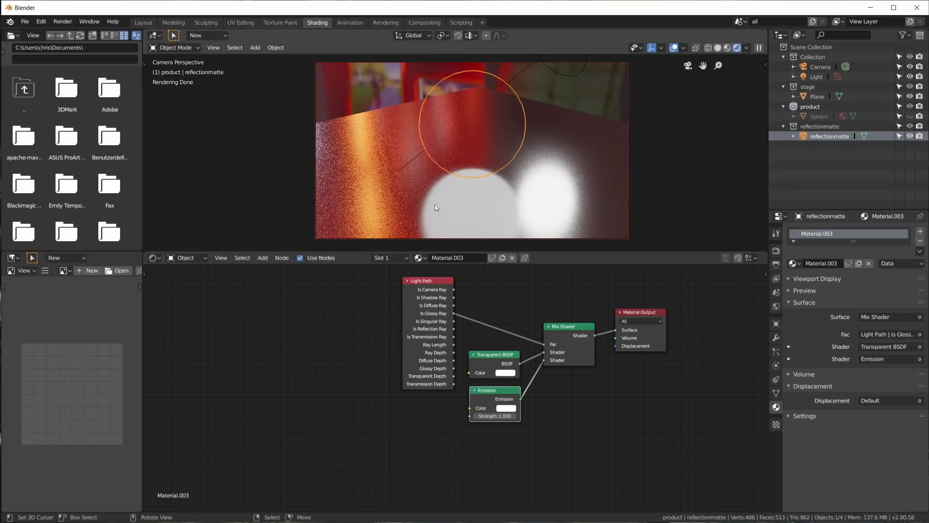
Move the Emission node slightly and set its Strength to 5.
left_click_drag(494, 397, 492, 402)
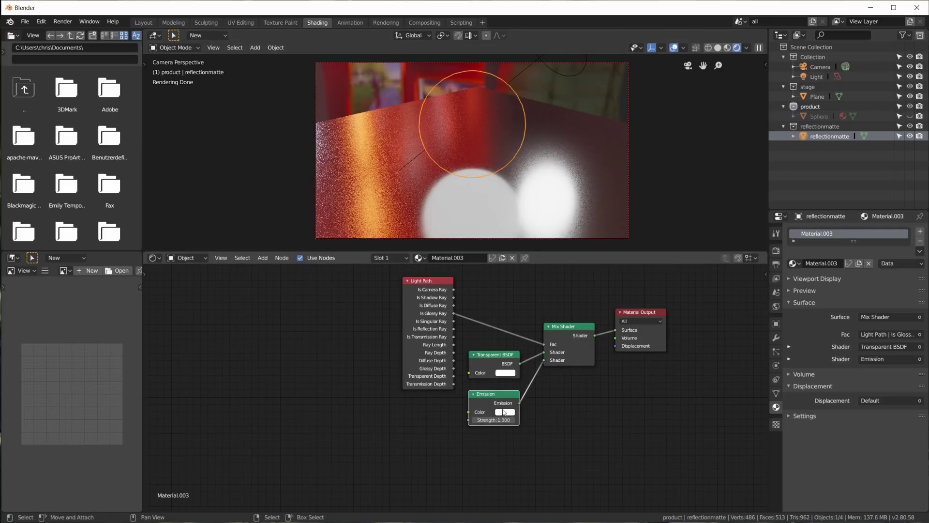
left_click(503, 420)
type("5")
key("Return")
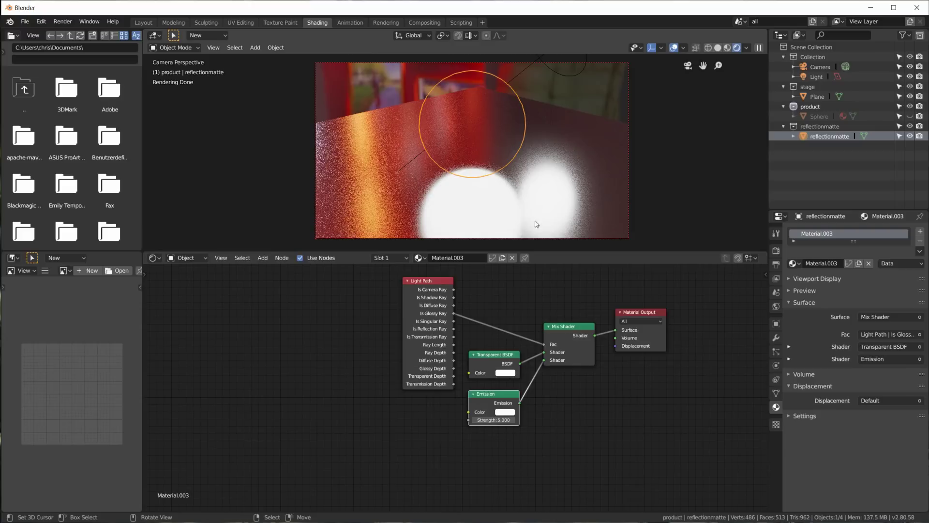
Unhide the Sphere and create a linked copy of the scene named reflectionmatte.
left_click(469, 197)
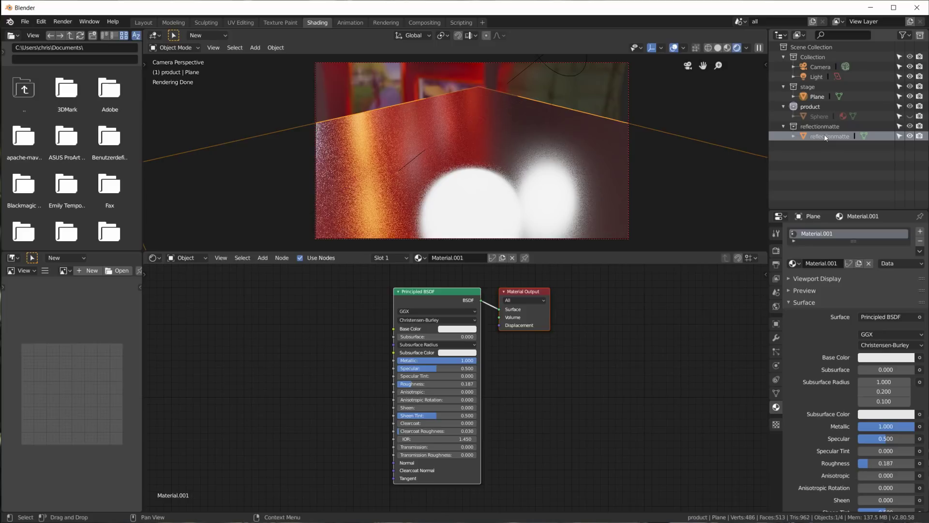
left_click(909, 116)
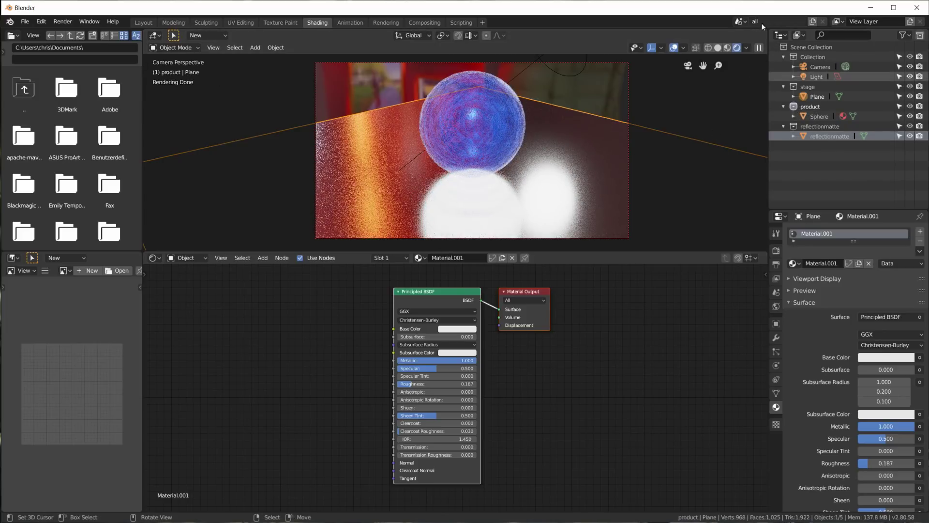
left_click(813, 21)
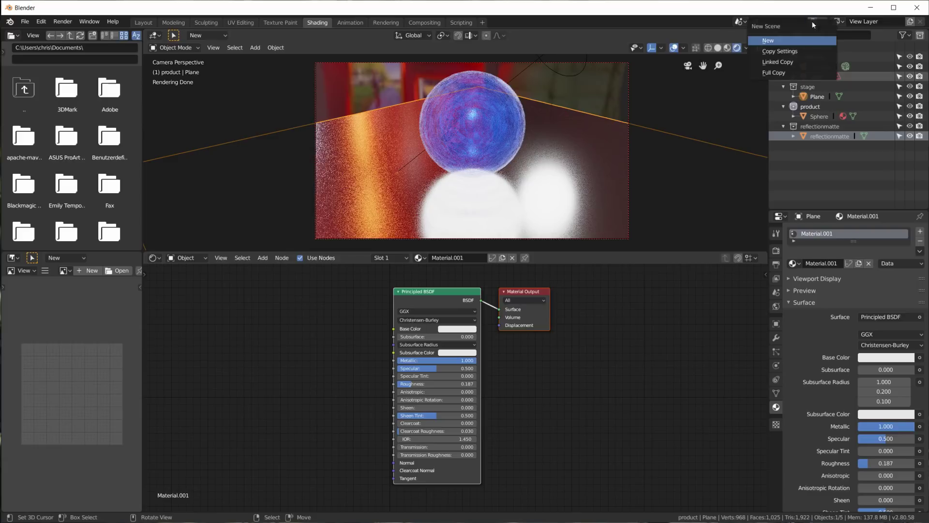
left_click(774, 61)
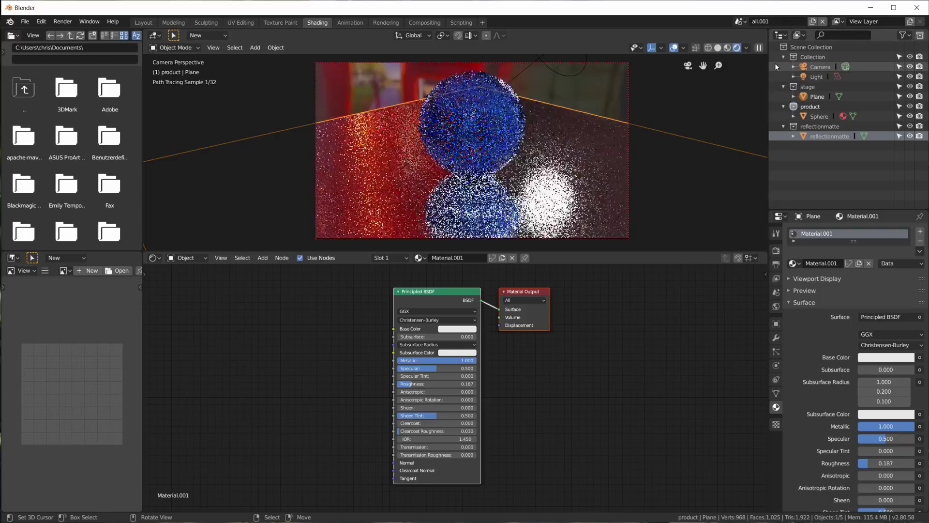
double_click(777, 22)
type("reflectionmatte")
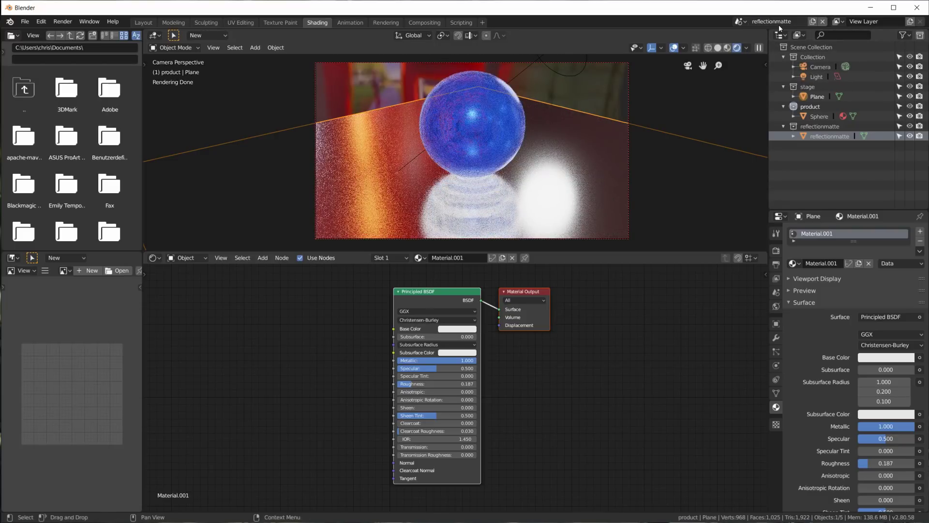
Exclude the product collection from the reflectionmatte scene's view layer.
left_click(809, 106)
right_click(808, 106)
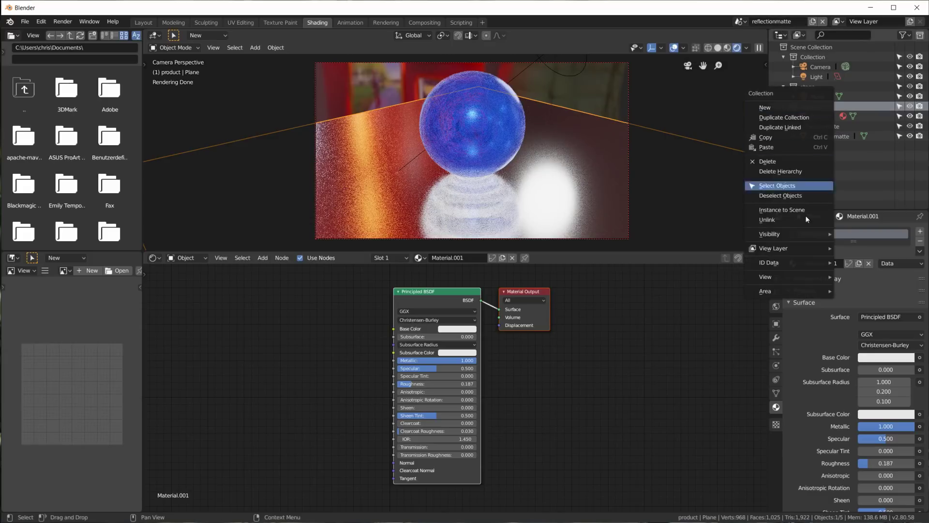
mouse_move(794, 249)
left_click(861, 247)
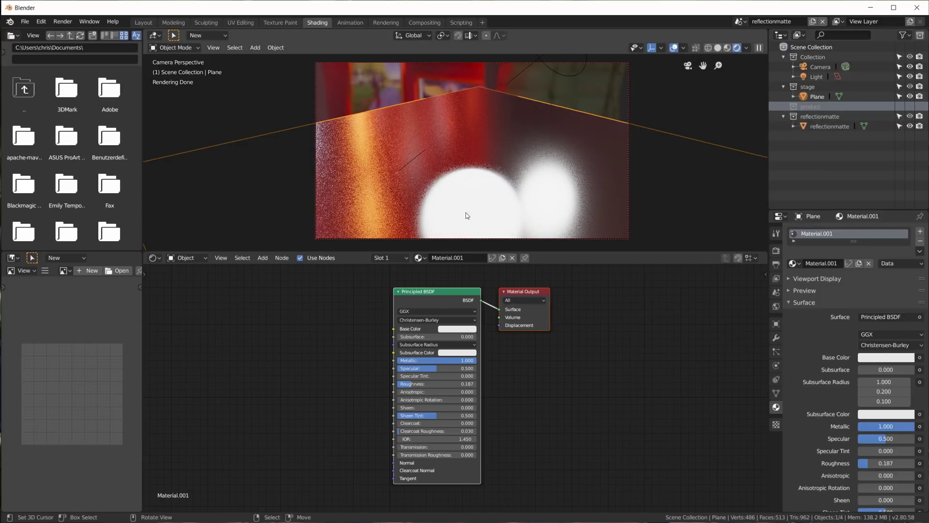
Switch to the all scene and exclude the reflectionmatte collection from its view layer.
left_click(741, 22)
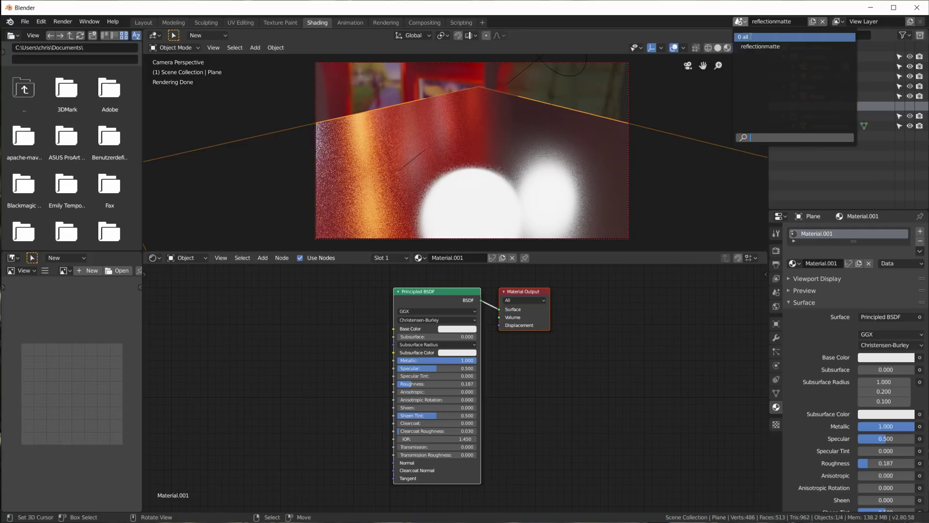
left_click(751, 35)
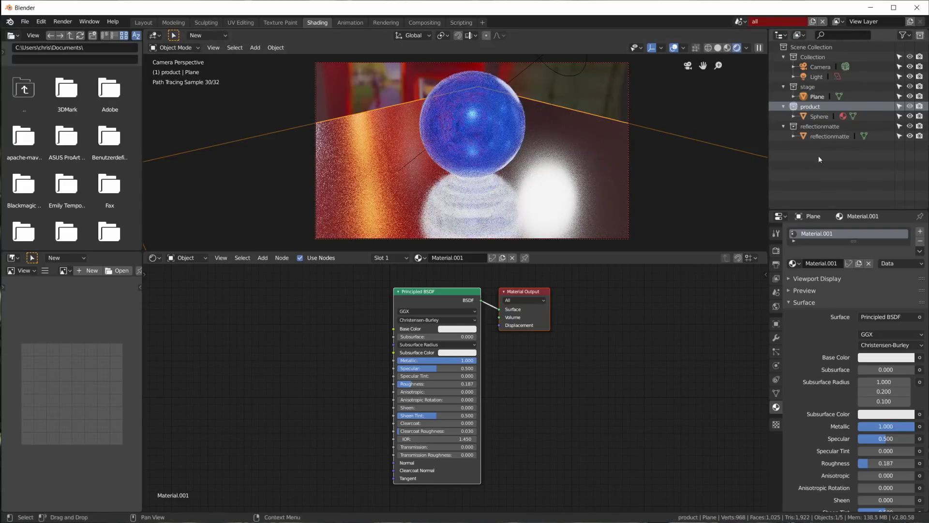
right_click(823, 128)
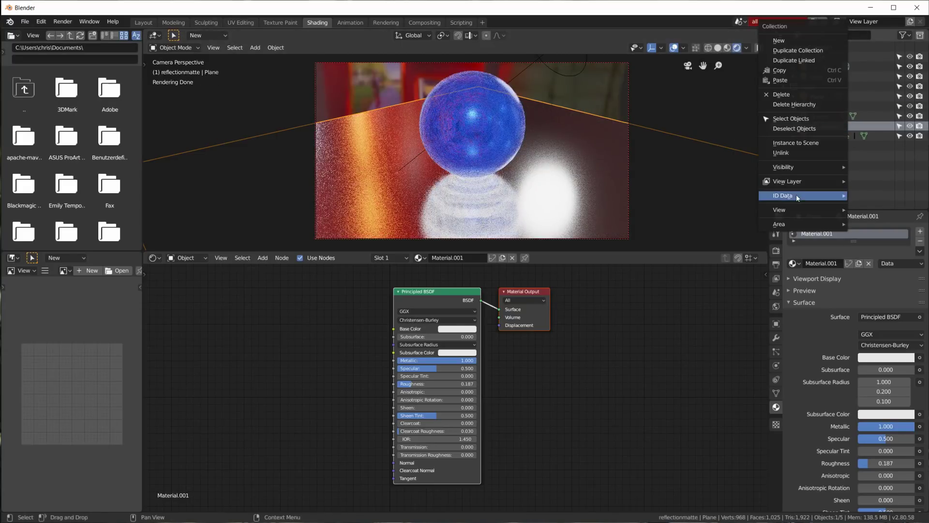
mouse_move(793, 181)
left_click(697, 181)
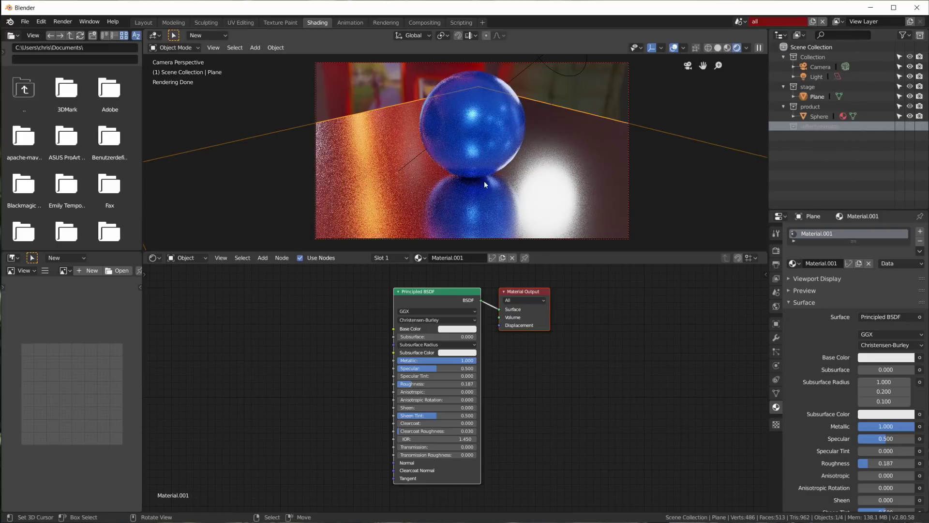
Select the sphere in the all scene, then switch to the reflectionmatte scene and give it its own copy of the World.
left_click(490, 110)
left_click(739, 22)
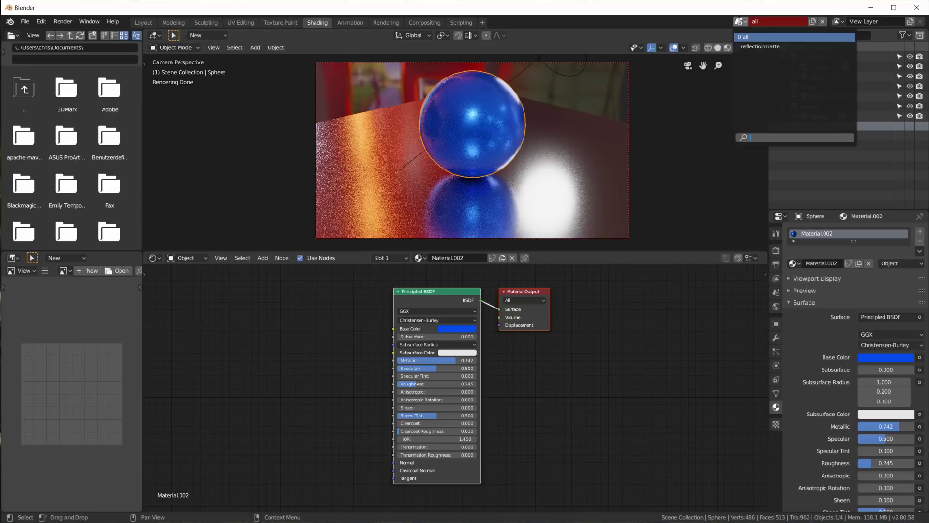
left_click(751, 46)
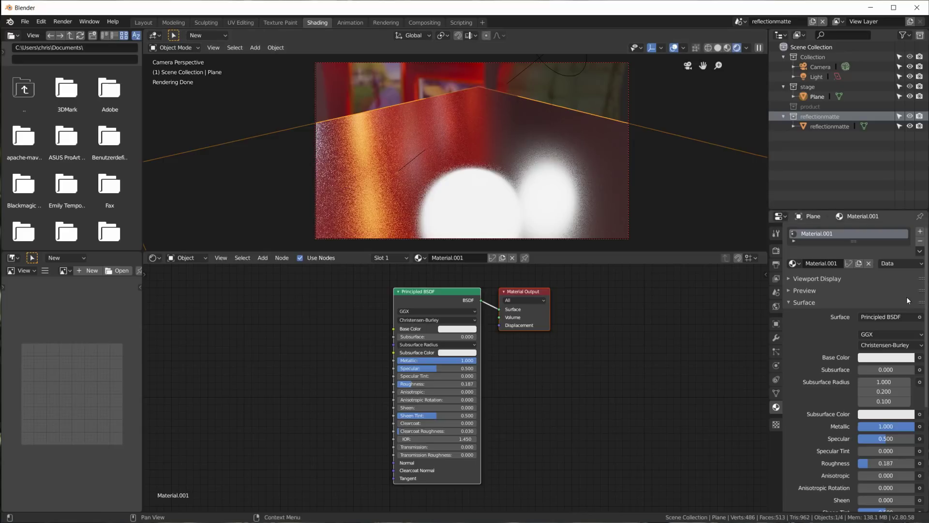
left_click(776, 306)
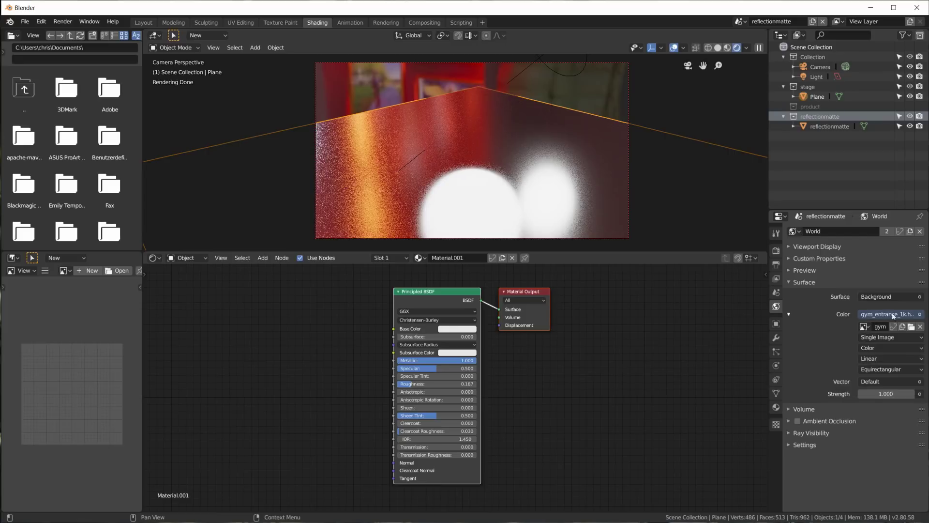
left_click(887, 232)
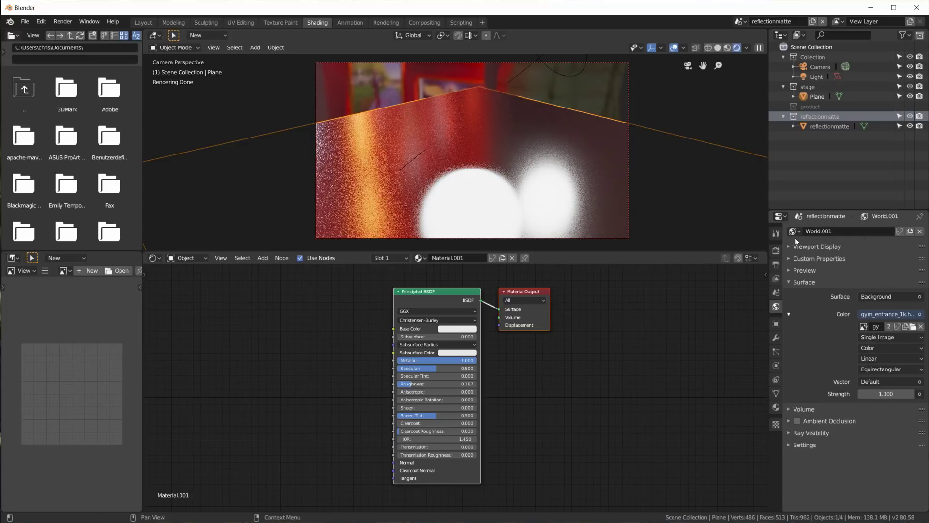
Rename the copied world as world reflectionmatte and disable its Diffuse and Glossy ray visibility.
left_click(838, 231)
type("wo")
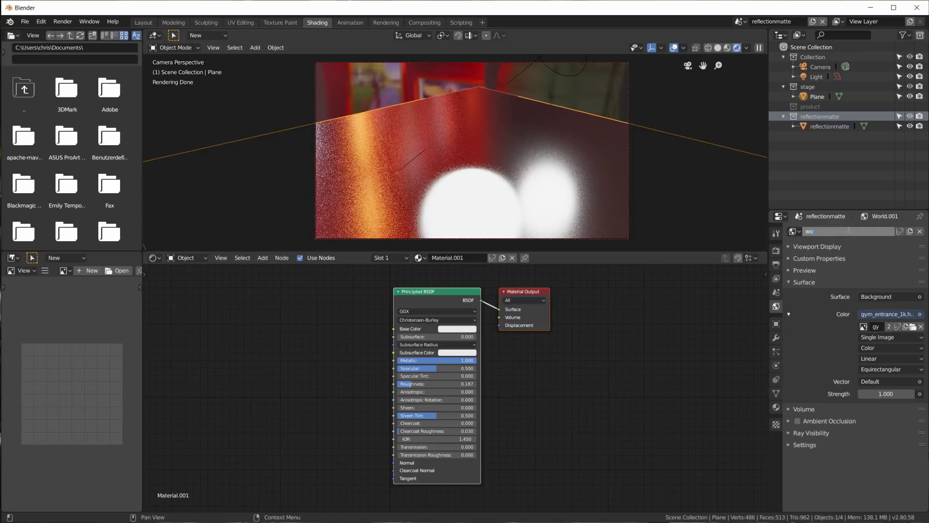
type("rld reflectionmatte")
key("Return")
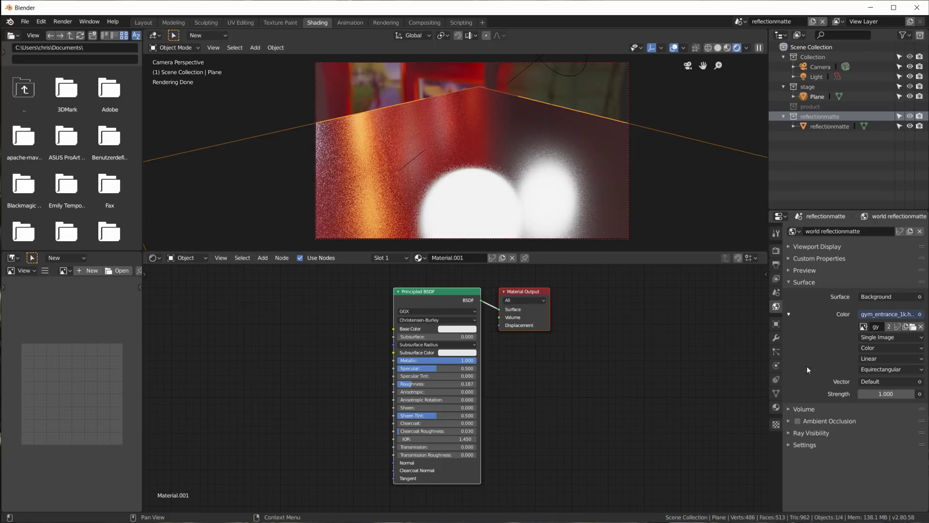
left_click(790, 434)
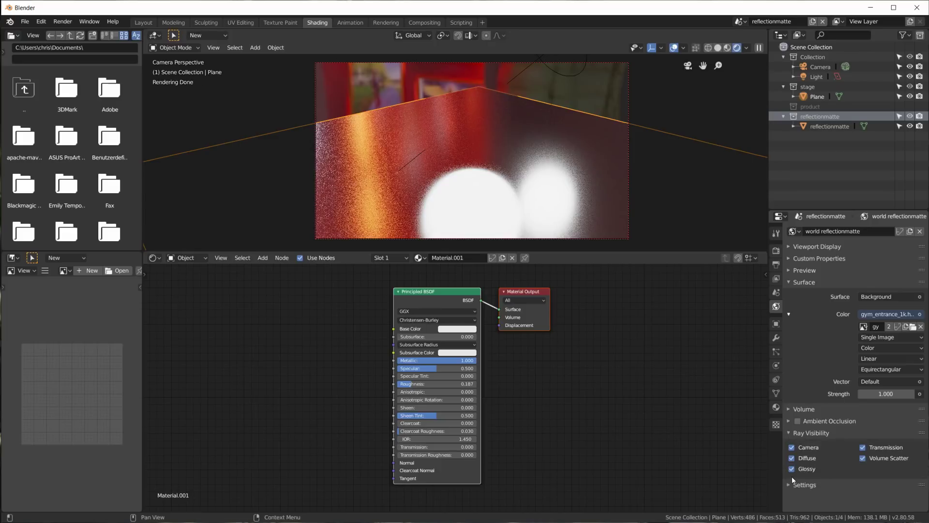
left_click_drag(790, 469, 790, 460)
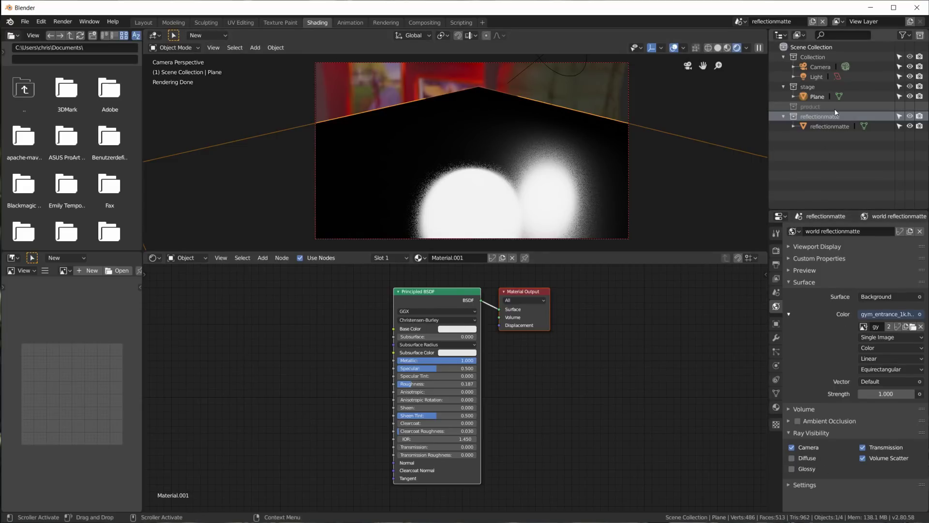
Move the Light into a new collection named lights.
left_click(809, 78)
mouse_move(818, 77)
left_mouse_down()
mouse_move(817, 87)
mouse_move(818, 77)
left_mouse_up()
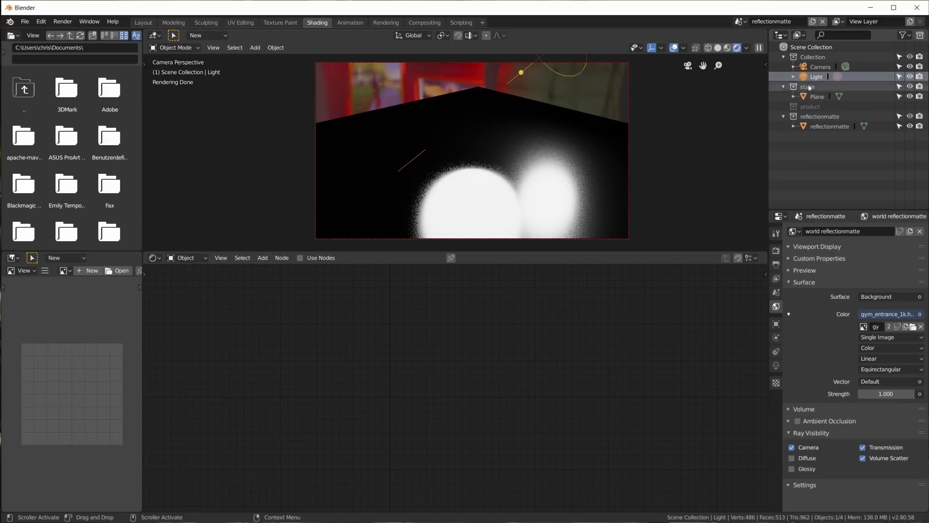
key("m")
left_click(624, 139)
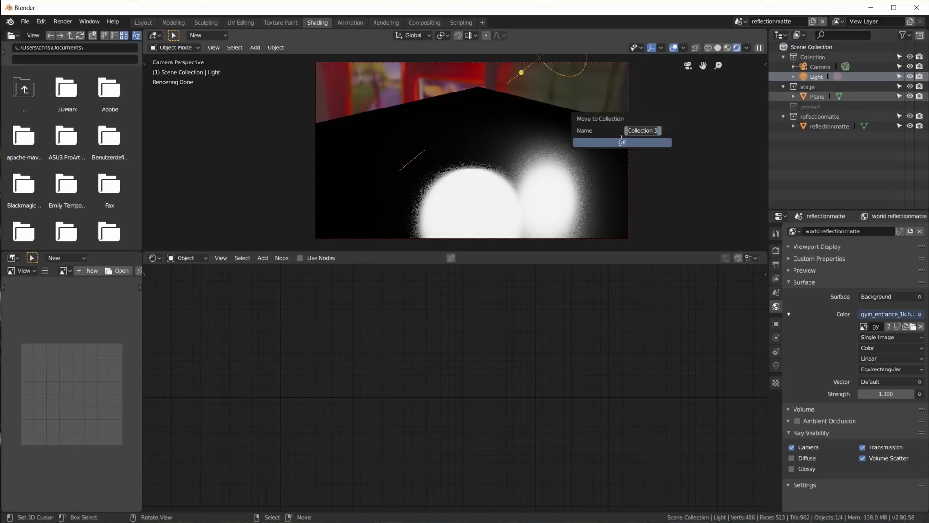
type("lights")
left_click(646, 139)
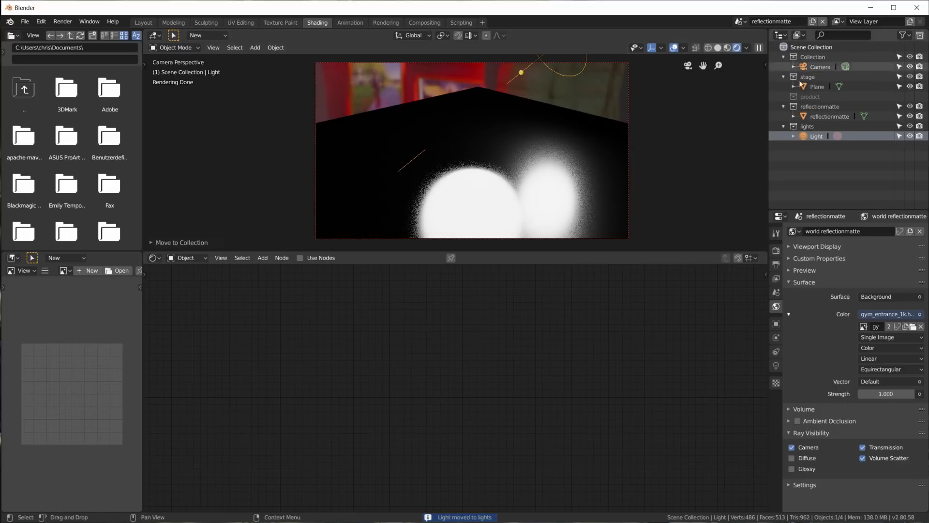
Exclude the lights collection from the reflectionmatte scene's view layer.
right_click(806, 125)
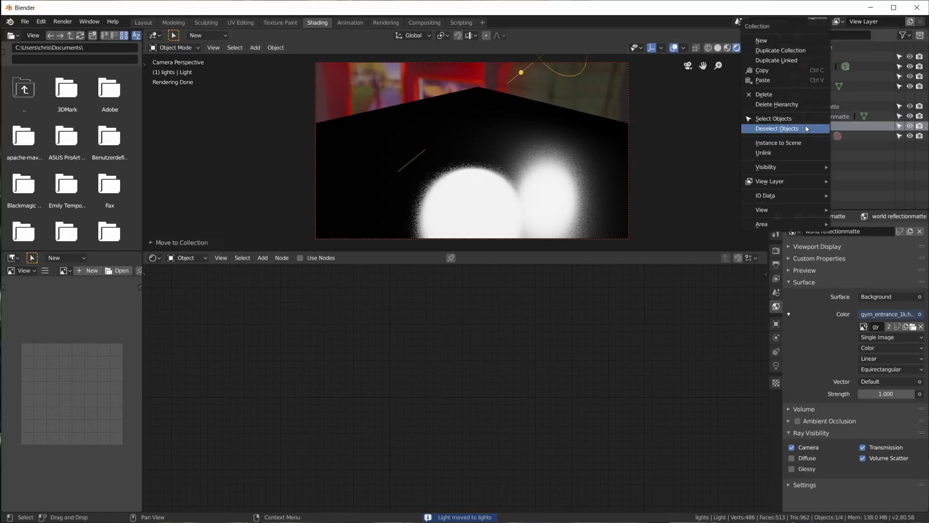
mouse_move(803, 174)
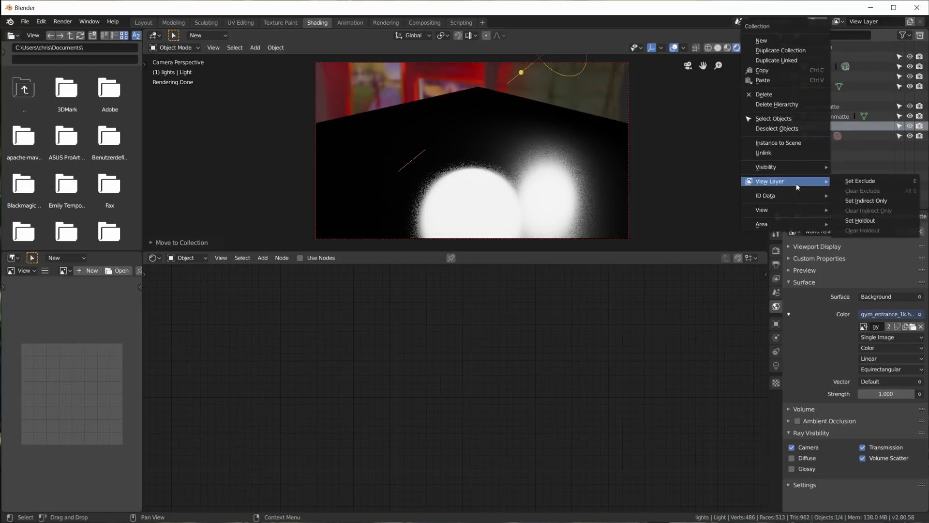
left_click(860, 180)
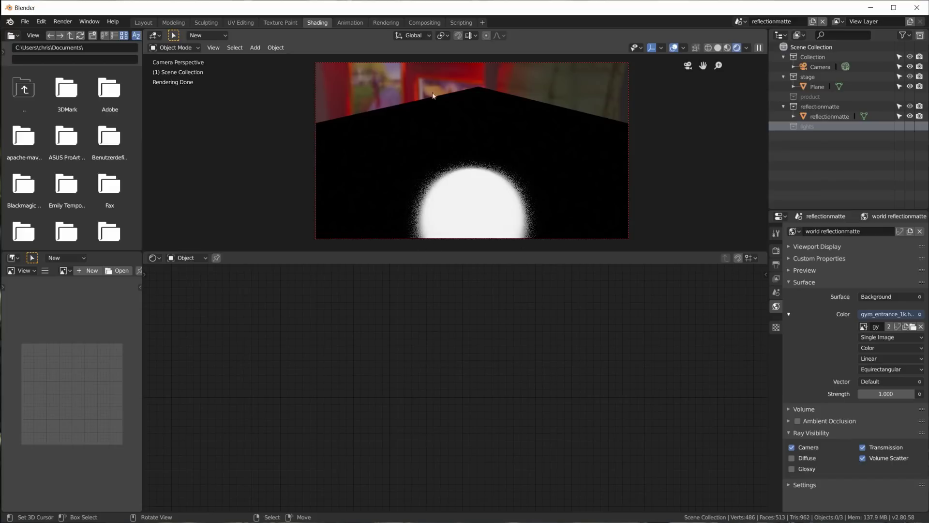
Check the all scene for the lights collection and return to the reflectionmatte scene.
left_click(741, 21)
left_click(754, 42)
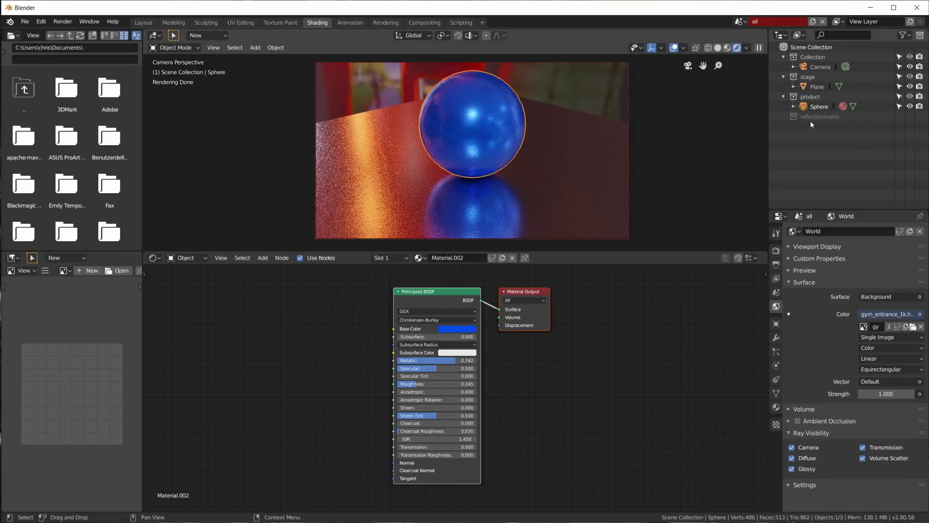
left_click(744, 23)
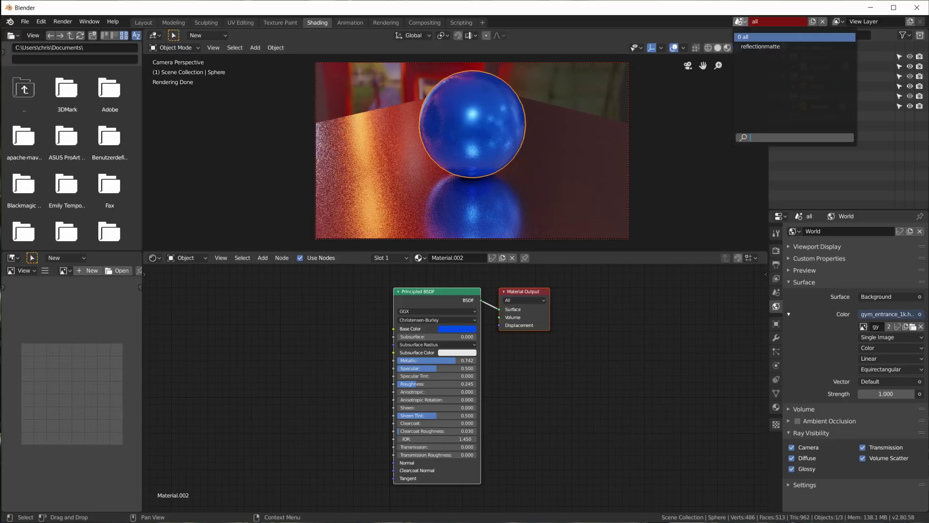
left_click(760, 47)
Clear the lights collection's exclusion from the reflectionmatte scene's view layer.
right_click(849, 128)
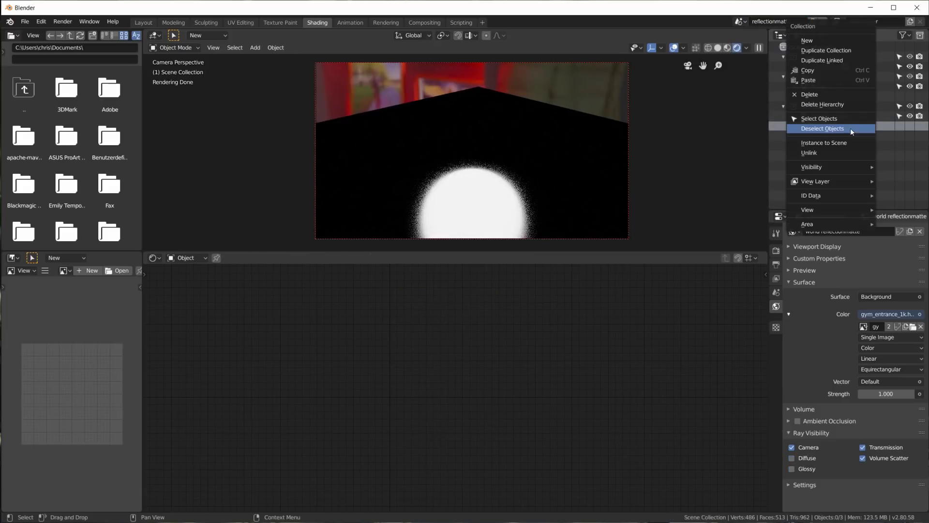
mouse_move(833, 181)
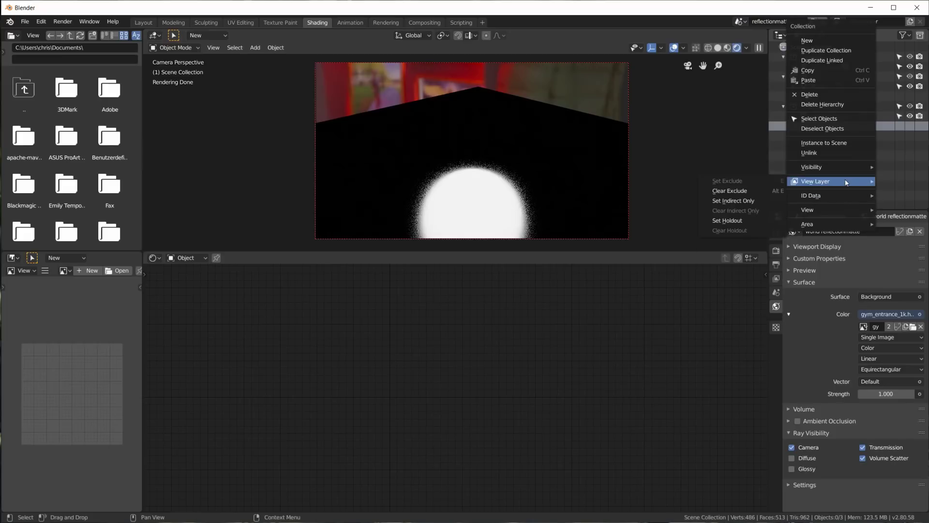
left_click(746, 193)
Copy the lights collection from the reflectionmatte scene and paste it into the all scene.
left_click(813, 135)
left_click(806, 127)
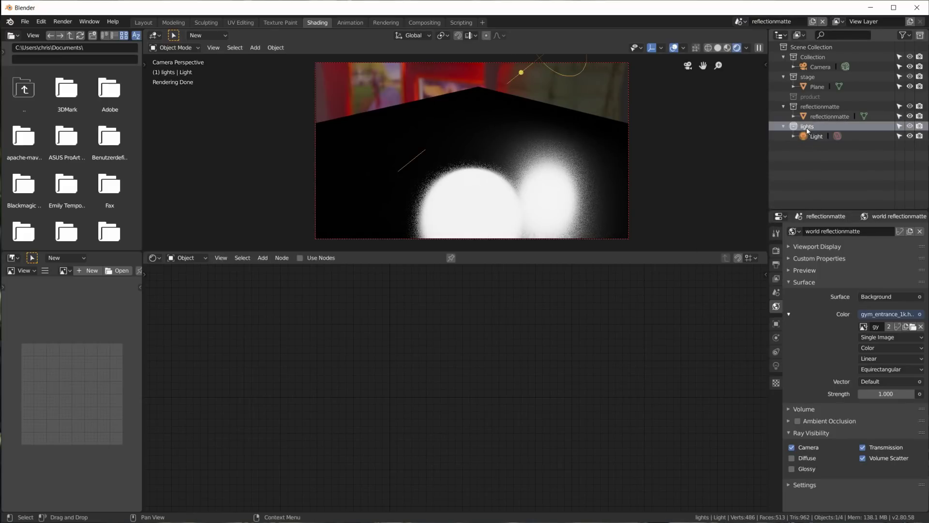
right_click(806, 127)
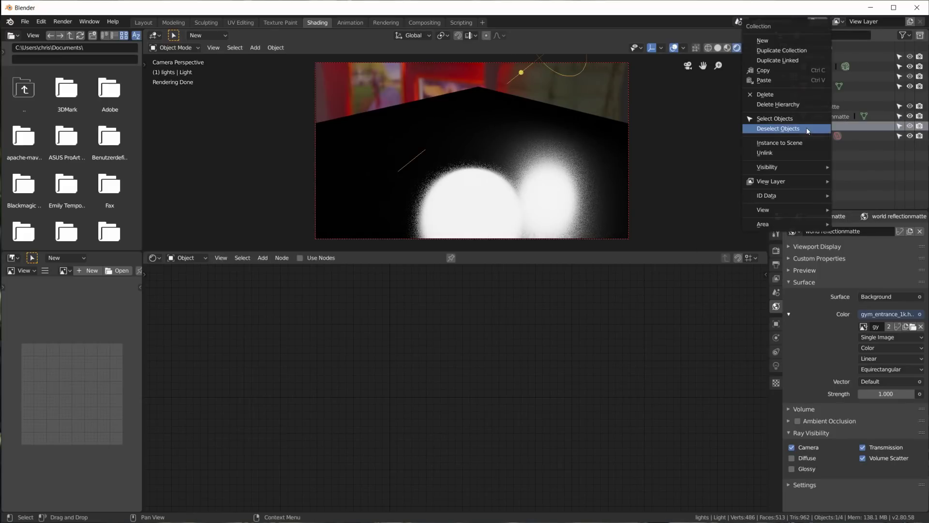
left_click(787, 69)
left_click(741, 21)
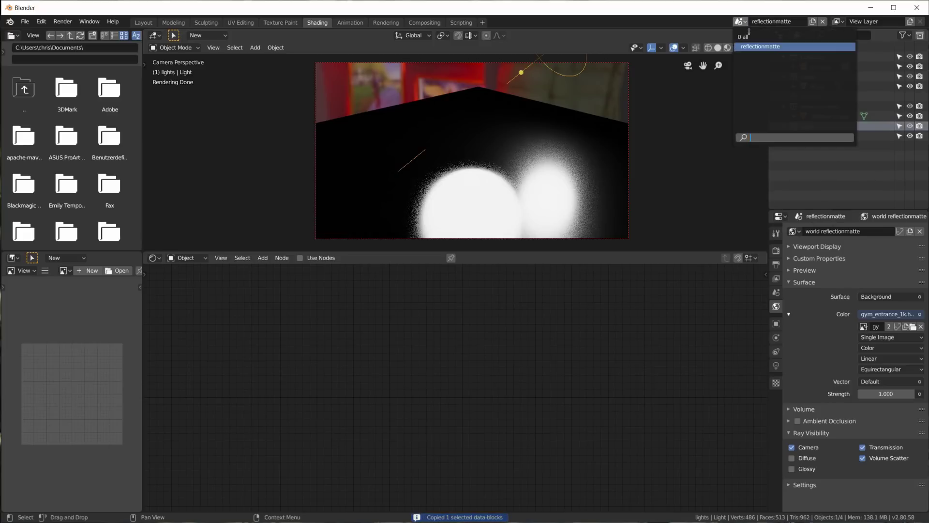
left_click(752, 35)
right_click(802, 140)
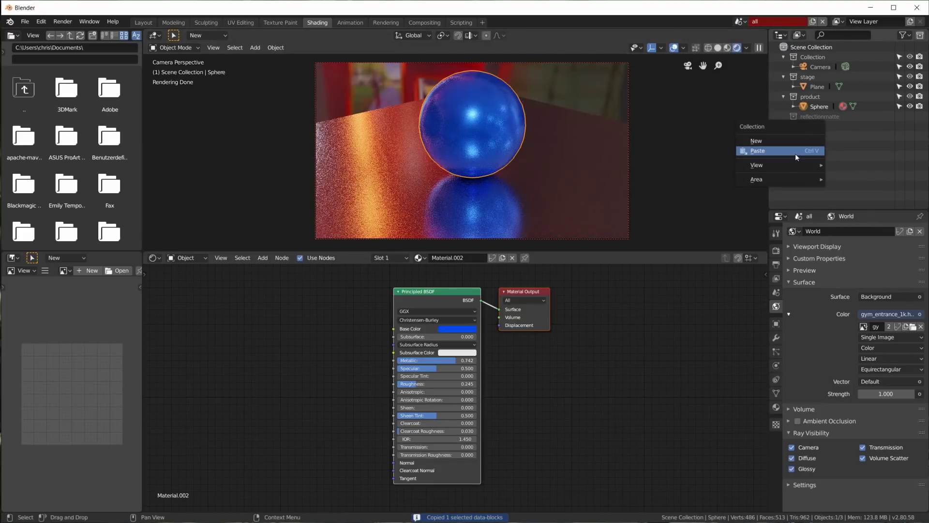
left_click(795, 153)
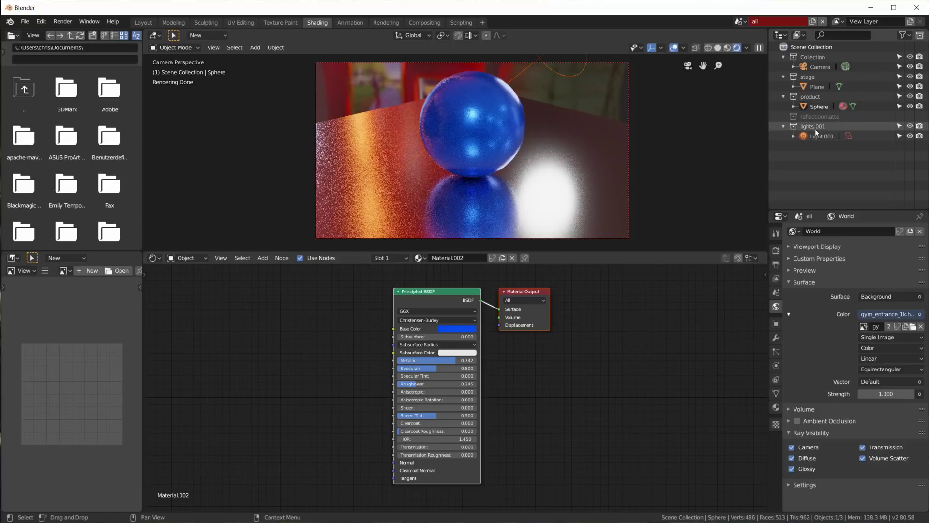
Exclude the lights collection from the reflectionmatte scene's view layer and return to the all scene.
left_click(739, 21)
left_click(751, 45)
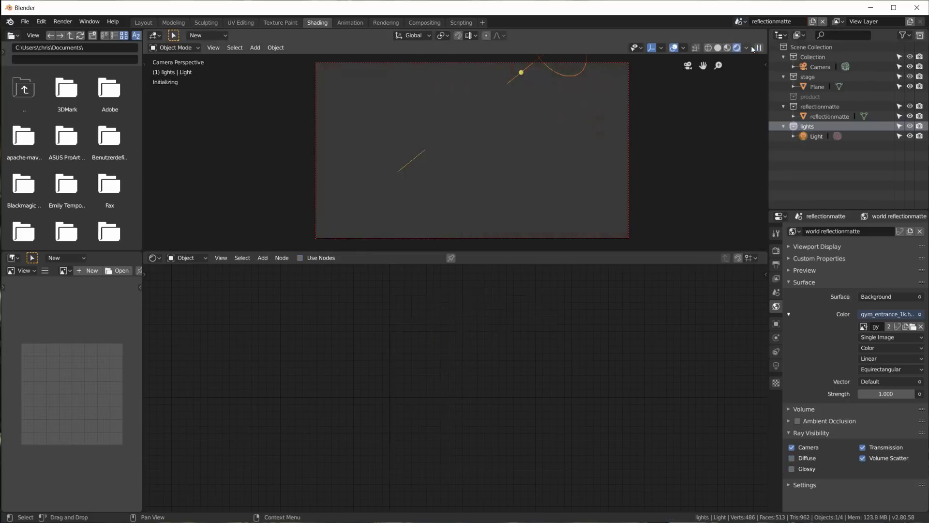
right_click(812, 128)
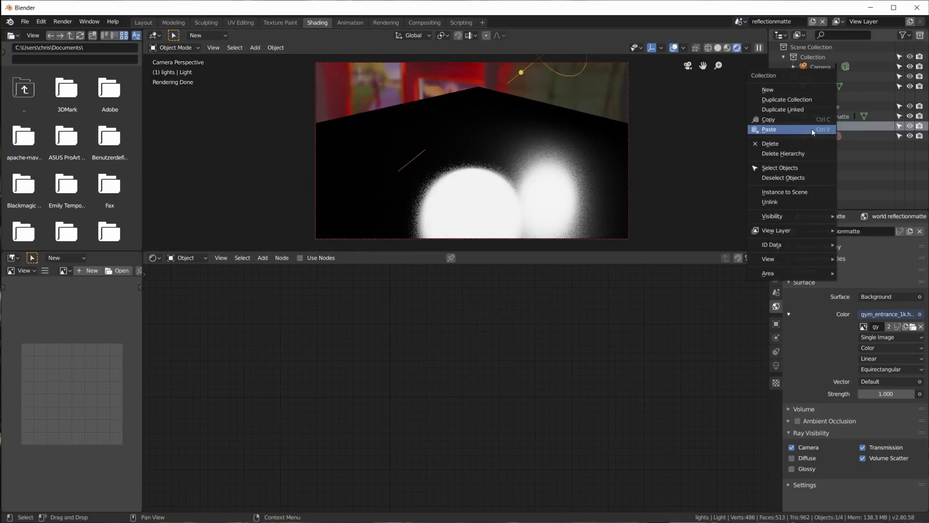
mouse_move(791, 231)
left_click(852, 231)
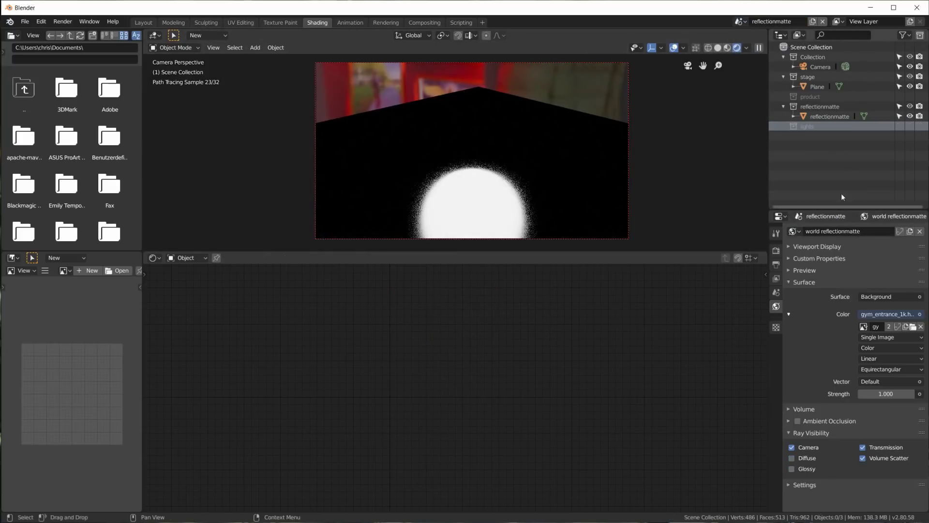
left_click(739, 22)
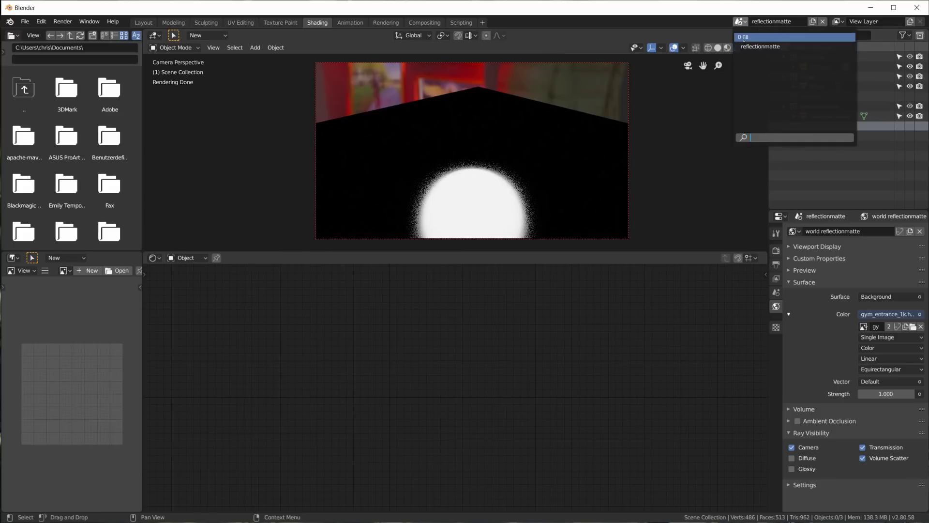
left_click(745, 37)
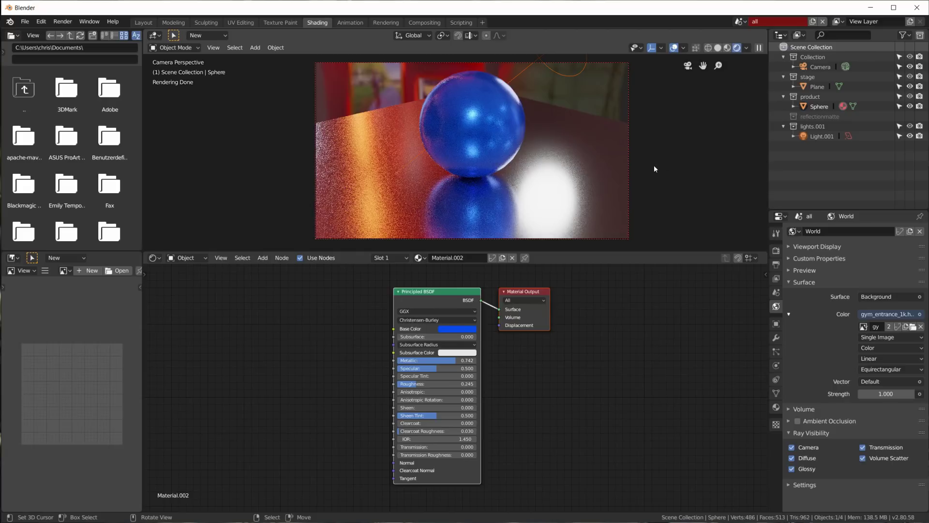
Save the project as rec01 in the 2019-04-25 ReflectionCatcher folder.
left_click(24, 21)
left_click(69, 107)
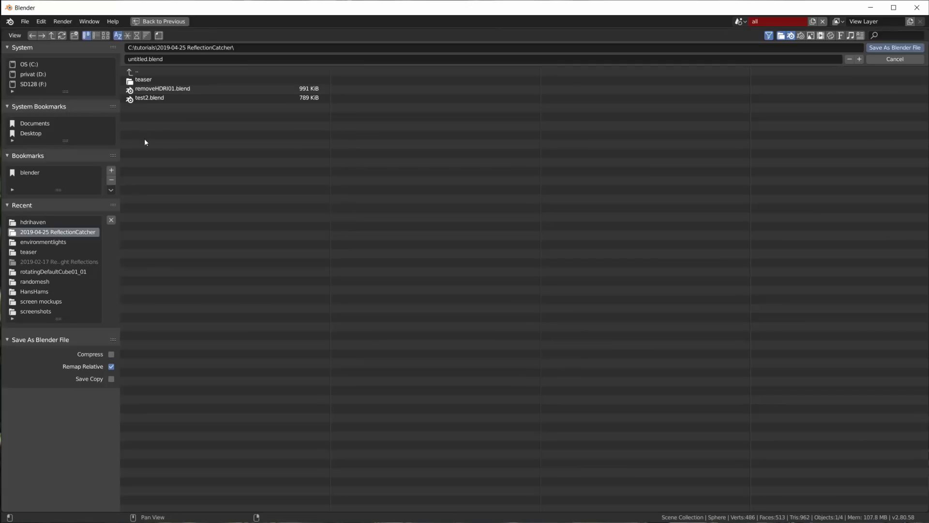
left_click(165, 58)
type("rec")
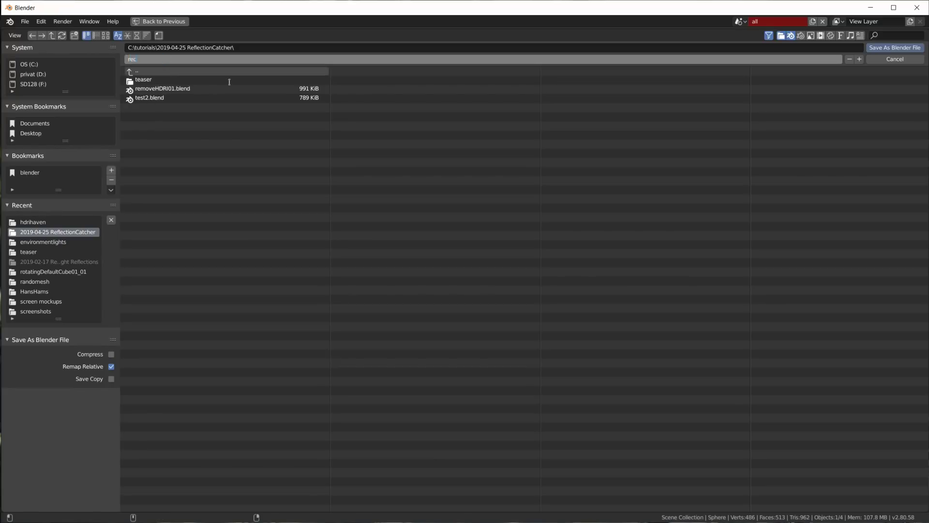
type("01")
key("Return")
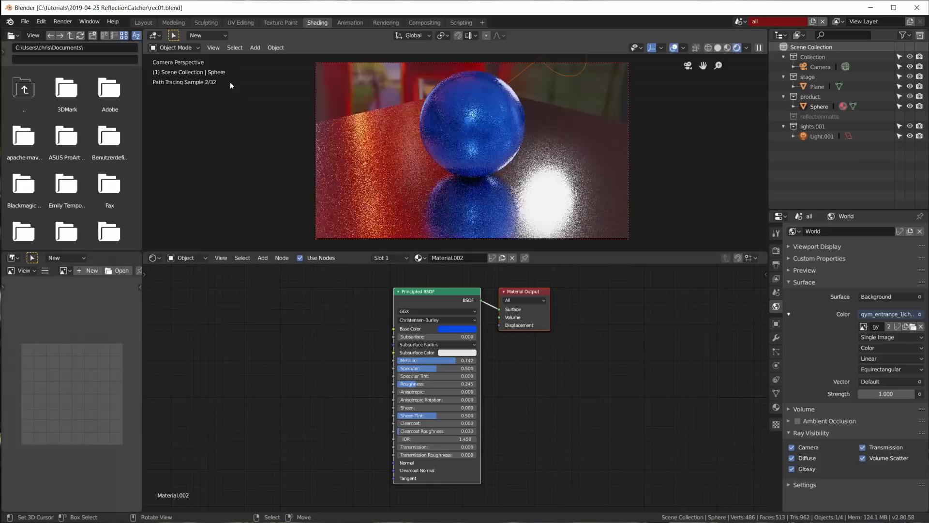
Render the all scene from the Compositing workspace.
left_click(424, 23)
key("F12")
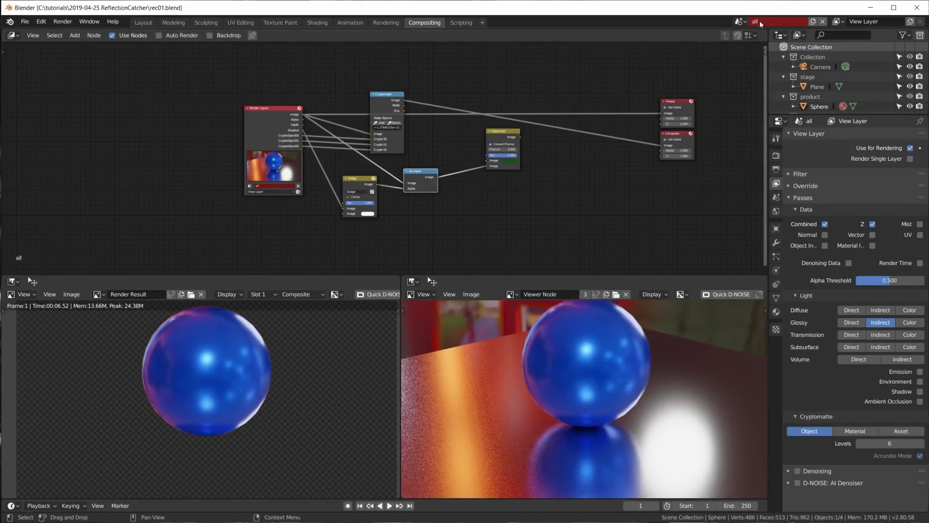
Duplicate the Render Layers node, place the copy below the original and set its scene to reflectionmatte.
left_click_drag(271, 107, 263, 79)
key("shift+d")
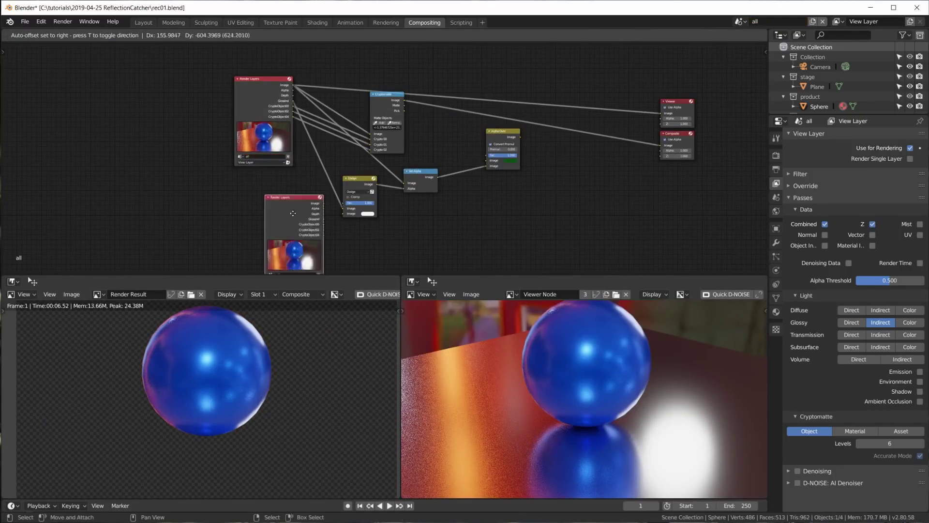
left_click(261, 183)
scroll(324, 227, "up", 3)
middle_click_drag(328, 228, 399, 145)
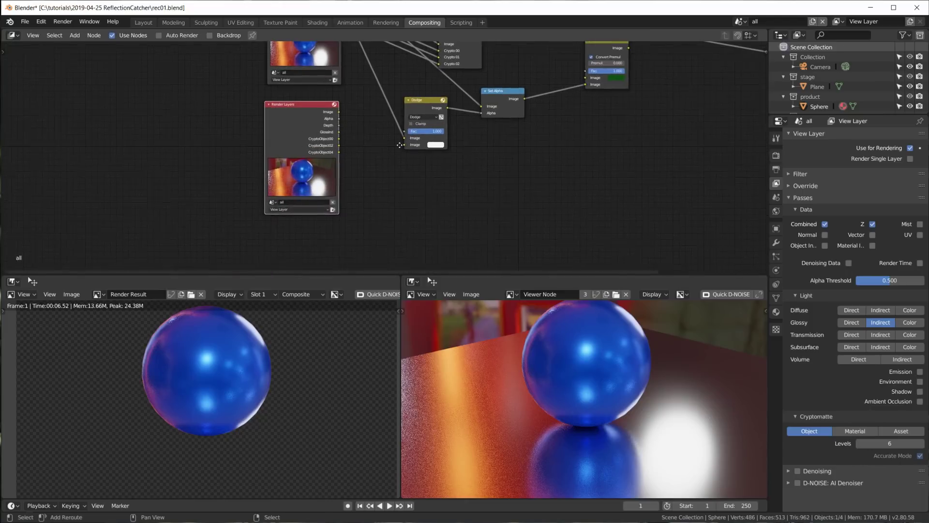
left_click(291, 211)
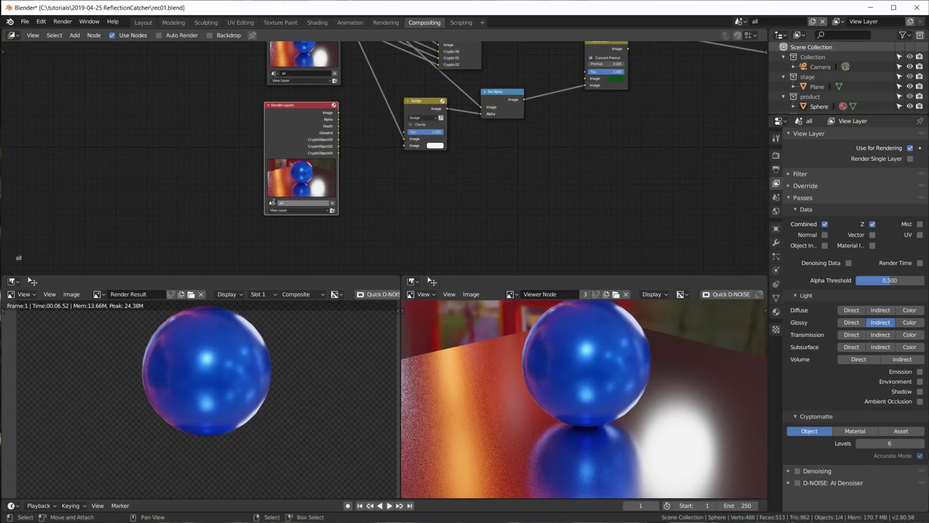
left_click(271, 202)
left_click(284, 221)
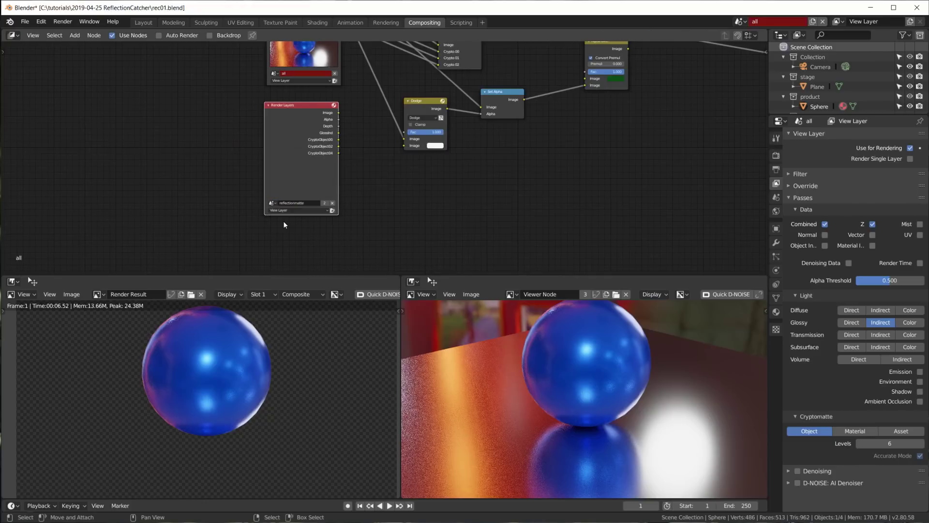
Render again to fill both Render Layers nodes, and close the render window.
middle_click_drag(417, 164, 393, 222)
scroll(393, 222, "down", 2)
middle_click_drag(515, 240, 470, 235)
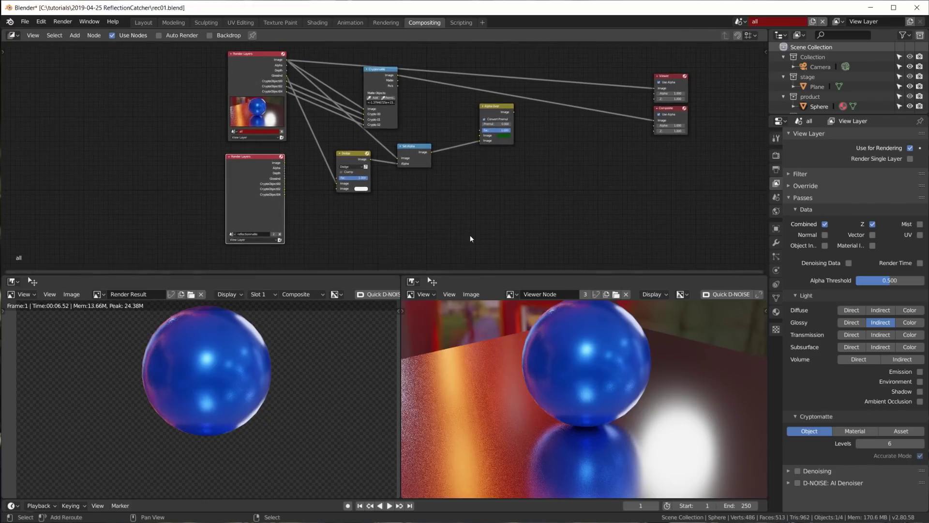
key("F12")
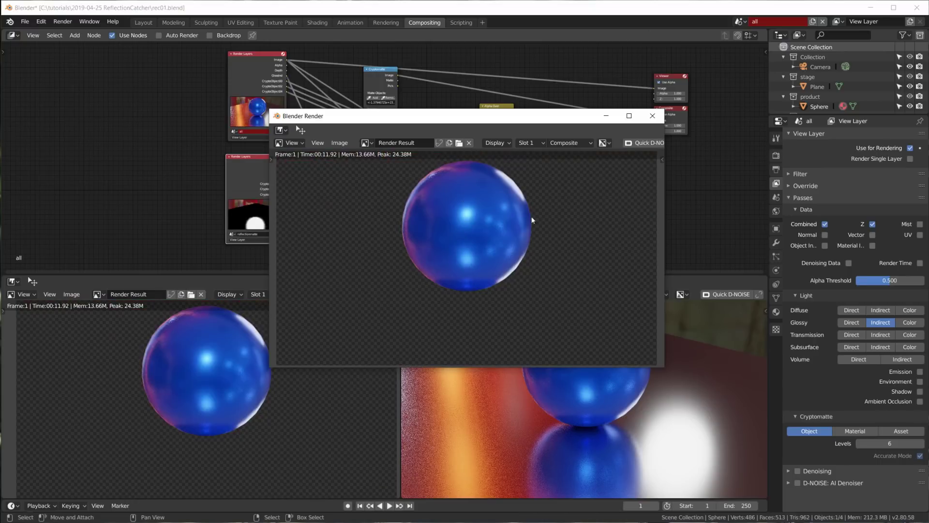
left_click(651, 116)
Preview the all scene's Render Layers image in the Viewer, with the whole image fitted in the image editor.
left_click(251, 61)
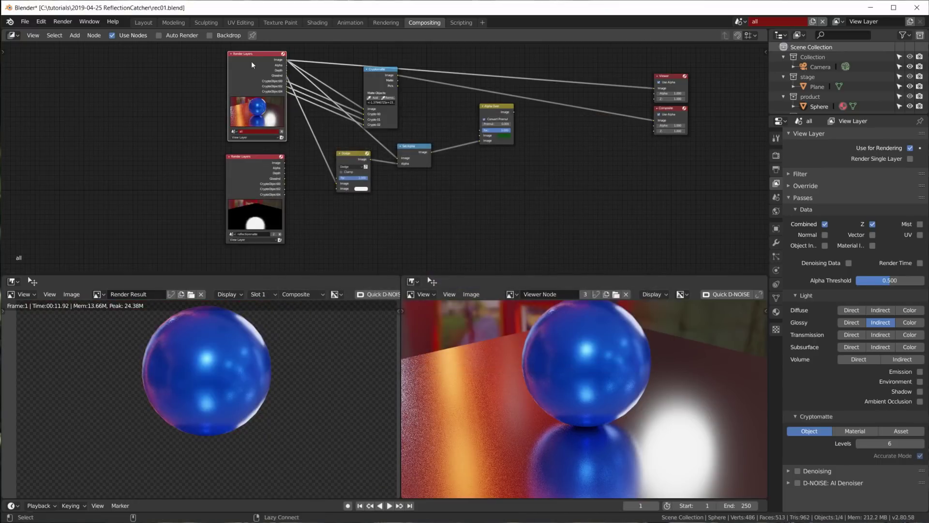
left_click(278, 64, "ctrl+shift")
scroll(309, 109, "up", 3)
scroll(308, 109, "up", 1)
middle_click_drag(308, 109, 273, 181)
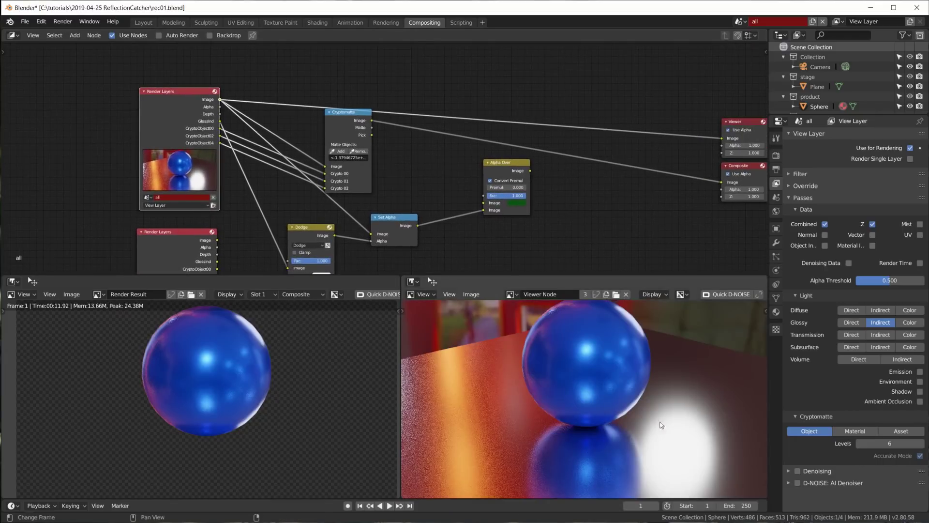
key("Home")
scroll(594, 377, "up", 1)
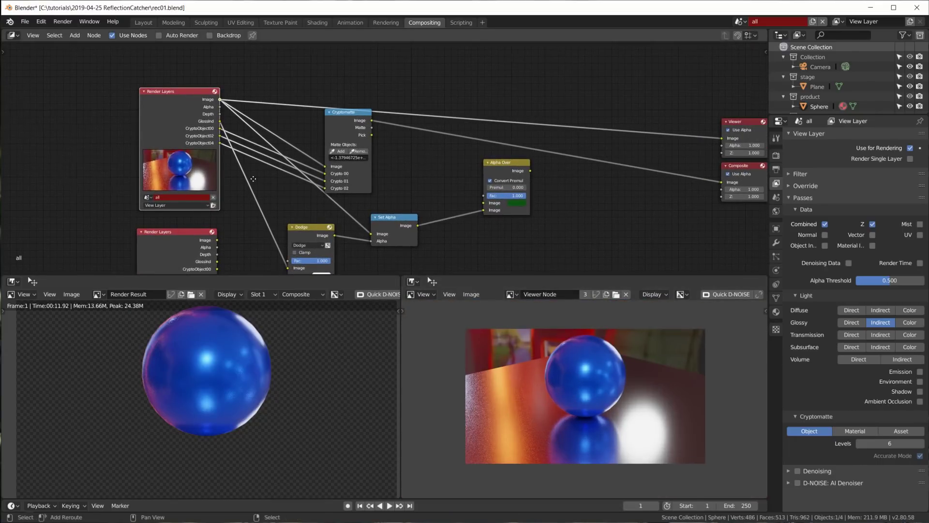
Connect the reflectionmatte Render Layers image to the Viewer and move that node slightly lower.
middle_click_drag(194, 242, 219, 188)
left_click(219, 224, "ctrl+shift")
scroll(588, 399, "up", 1)
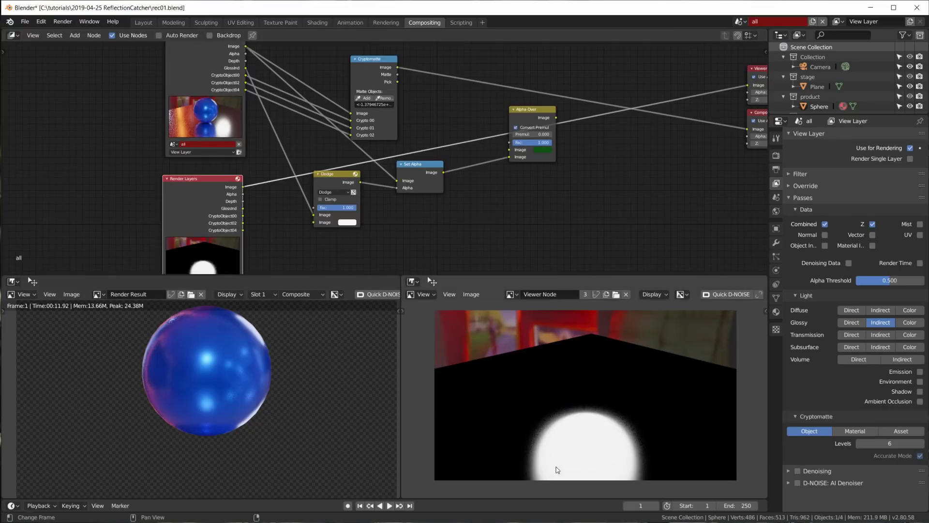
middle_click_drag(436, 185, 459, 112)
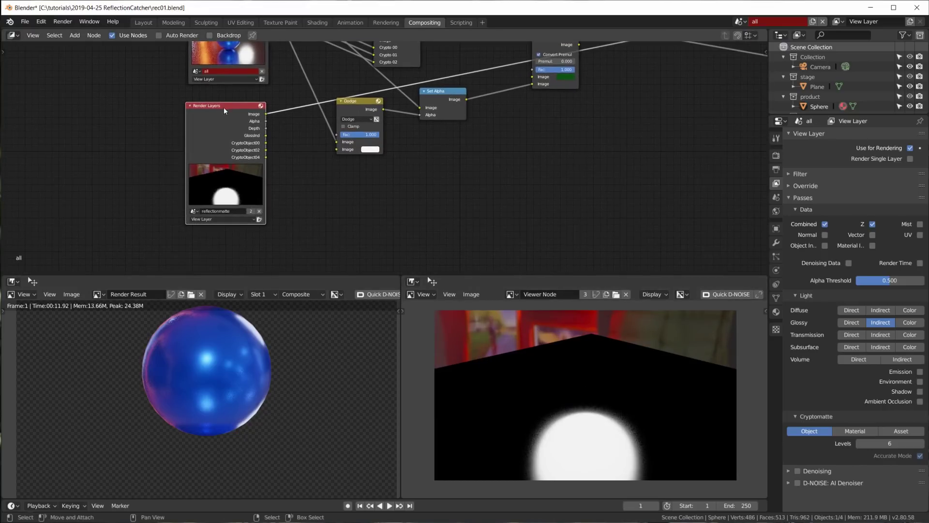
left_click_drag(223, 108, 220, 143)
key("shift+a")
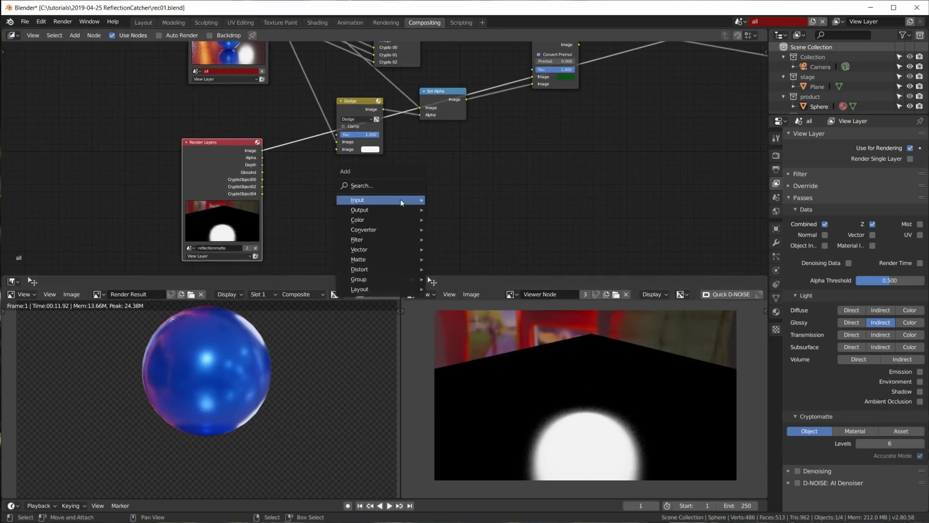
Disable the Glossy Indirect and Cryptomatte Object passes in the reflectionmatte scene and return to the all scene.
left_click(739, 22)
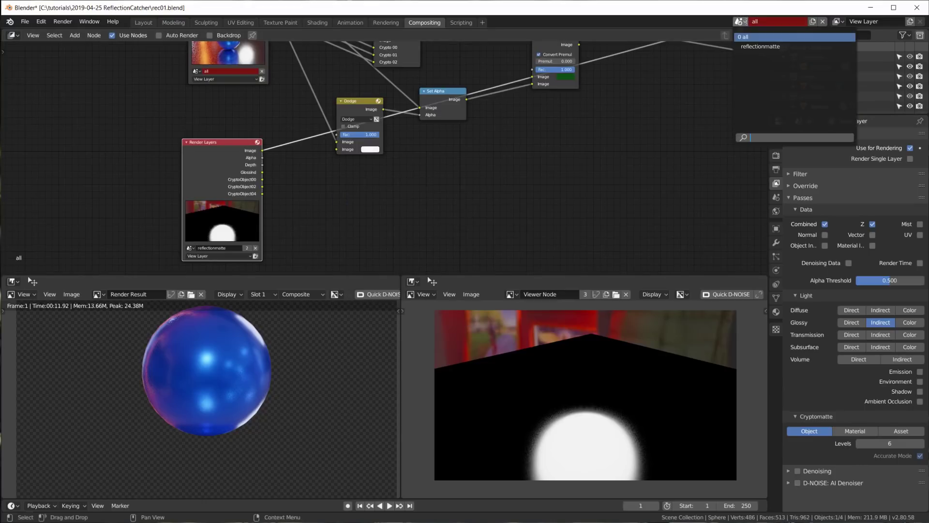
left_click(752, 42)
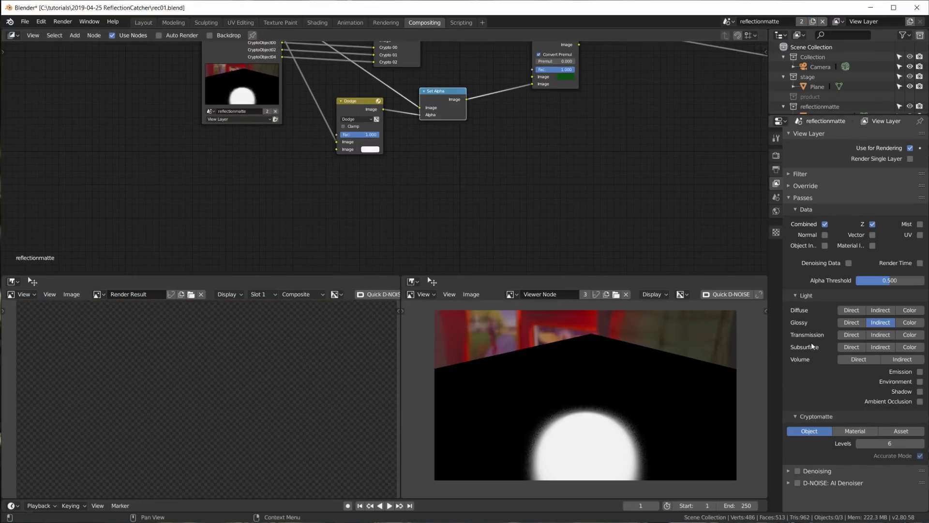
left_click(881, 324)
left_click(817, 431)
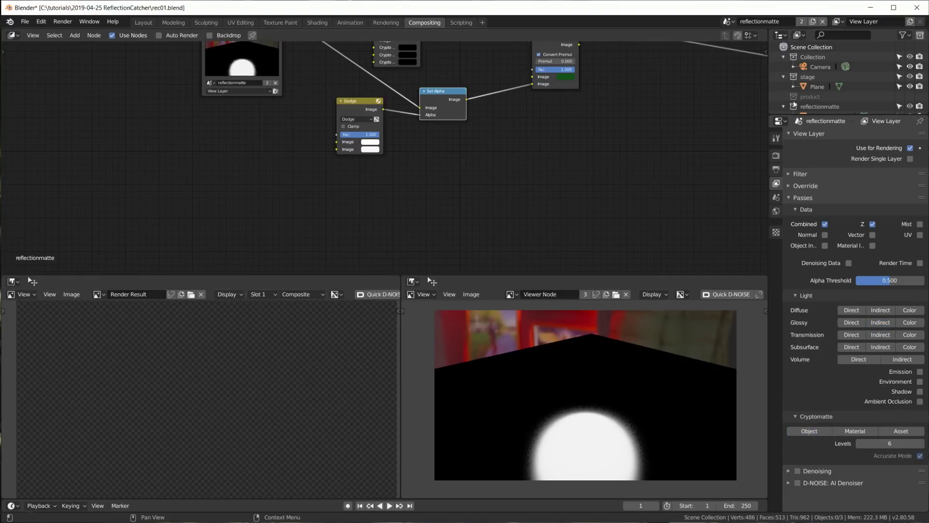
left_click(727, 21)
left_click(745, 39)
Insert a Luminance Key node on the link between the reflectionmatte Render Layers node and the Viewer.
mouse_move(218, 142)
left_mouse_down()
mouse_move(234, 130)
mouse_move(220, 154)
left_mouse_up()
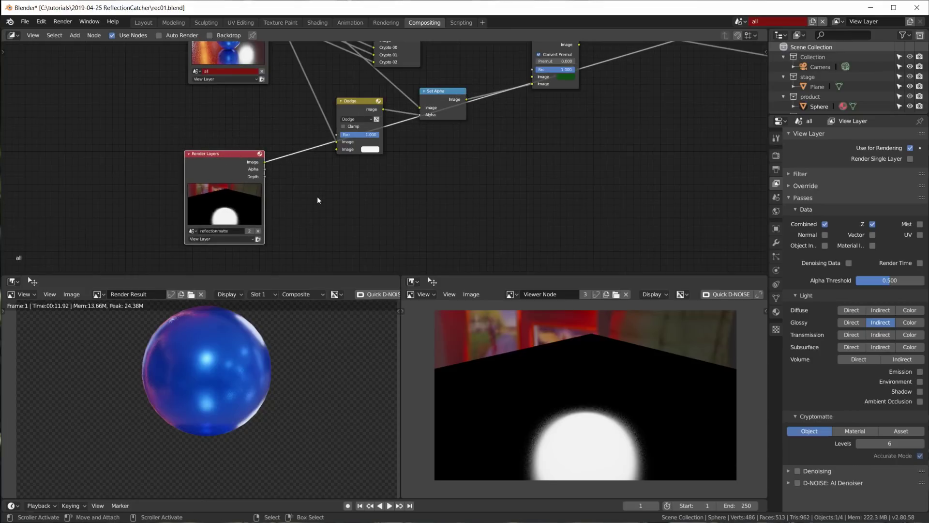
key("shift+a")
mouse_move(313, 242)
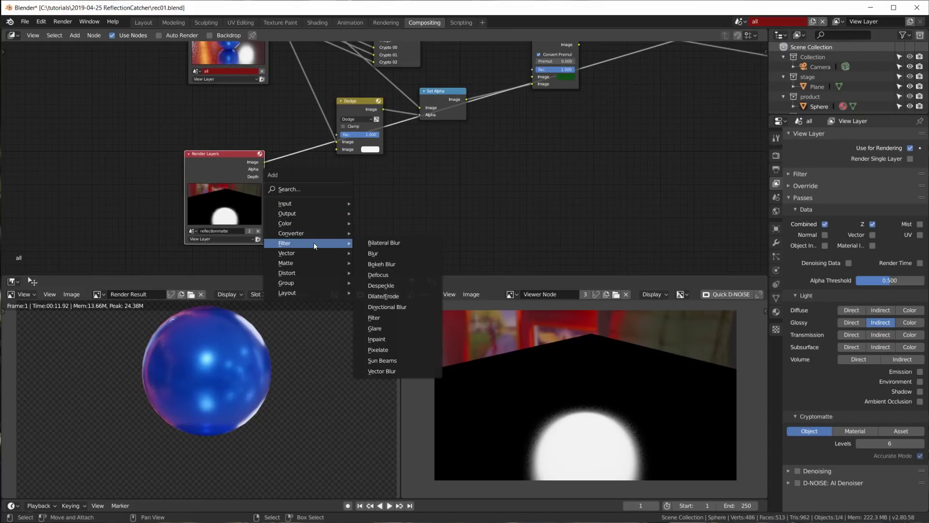
mouse_move(306, 264)
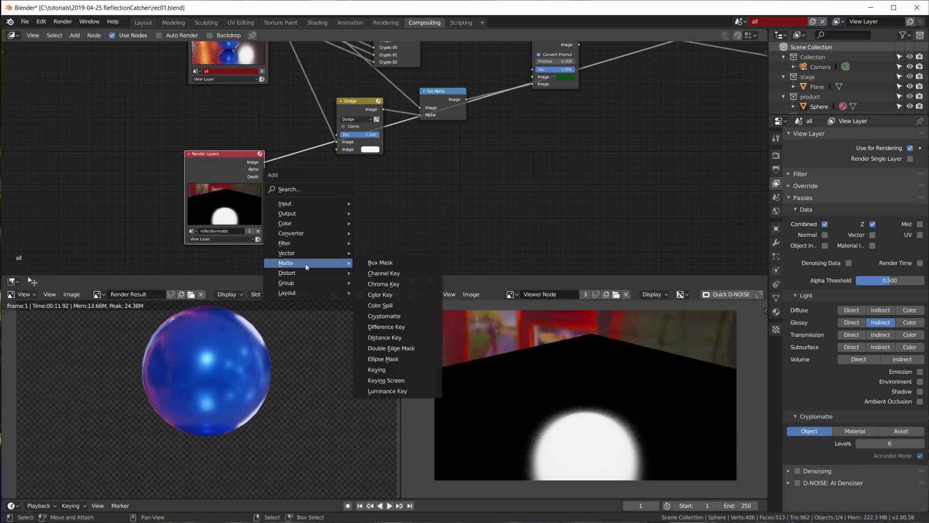
left_click(387, 391)
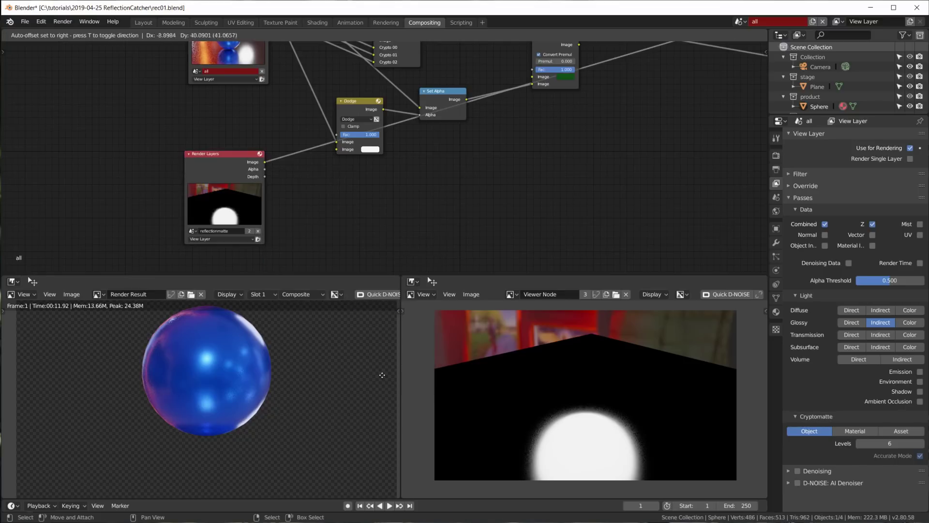
left_click(293, 156)
Connect the Luminance Key node's Matte output to the Viewer.
scroll(300, 169, "up", 4)
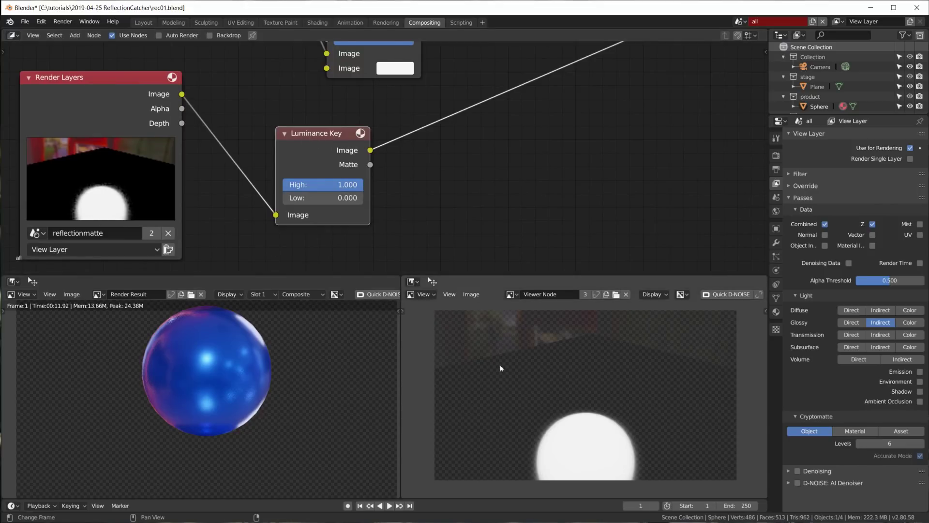
scroll(304, 159, "up", 2)
left_click(310, 155, "ctrl+shift")
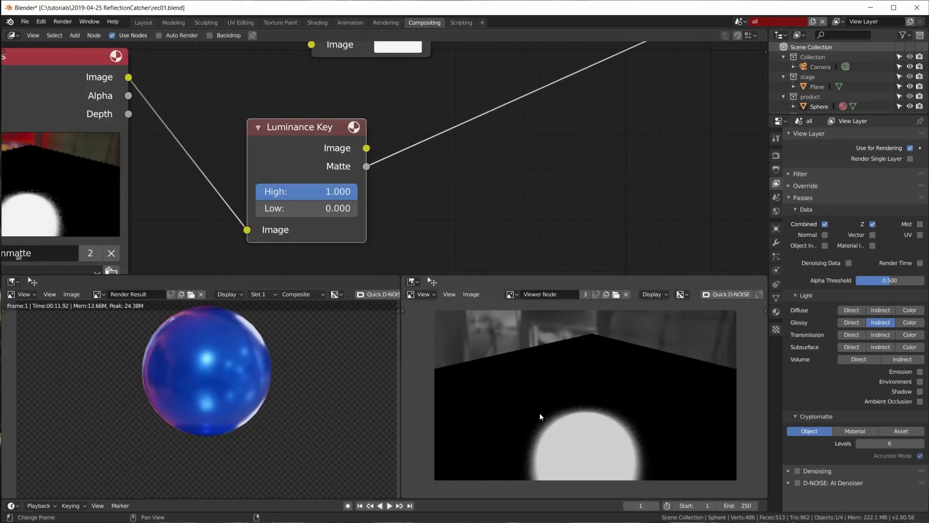
Preview the Luminance Key's outputs and try adjusting its Low threshold.
left_click(322, 149, "ctrl+shift")
left_click(322, 153, "ctrl+shift")
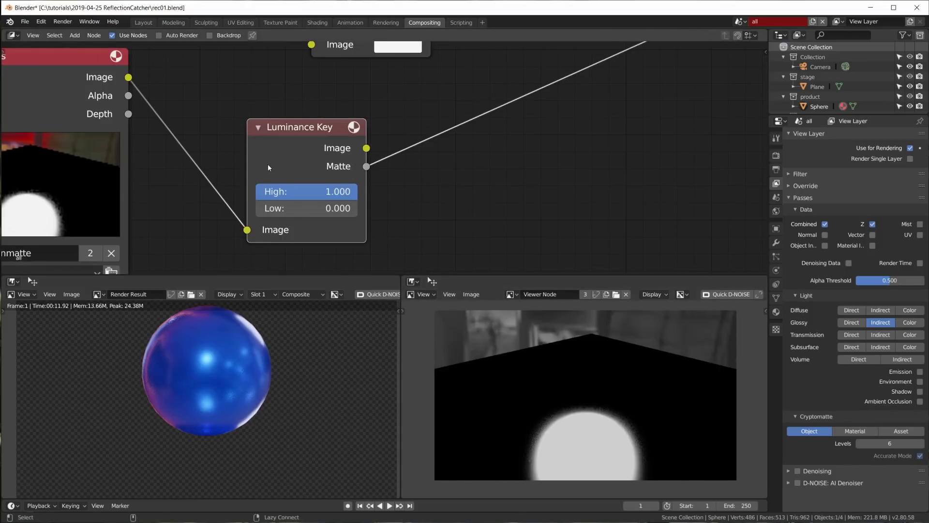
mouse_move(281, 209)
left_mouse_down()
mouse_move(315, 209)
mouse_move(290, 209)
left_mouse_up()
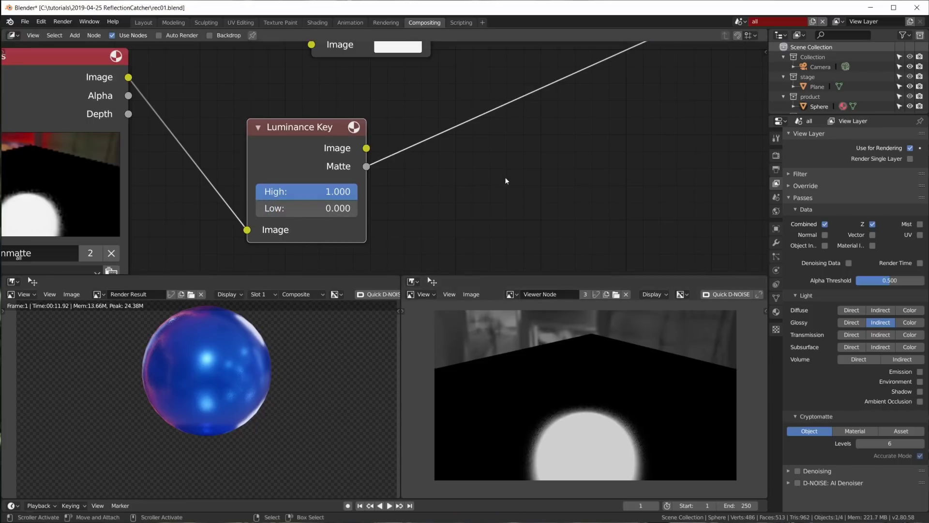
Find the Film Transparency setting in the render properties of the all scene.
scroll(498, 180, "down", 2)
left_click(777, 169)
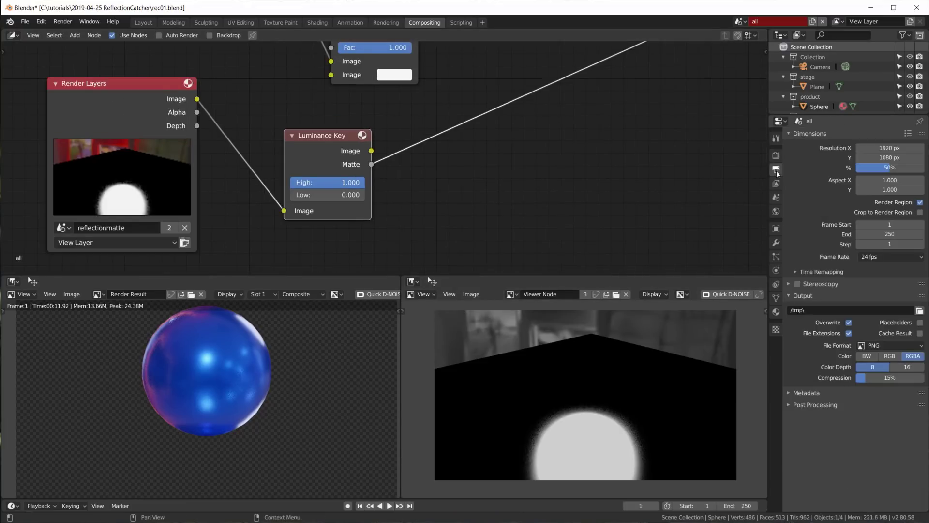
left_click(776, 183)
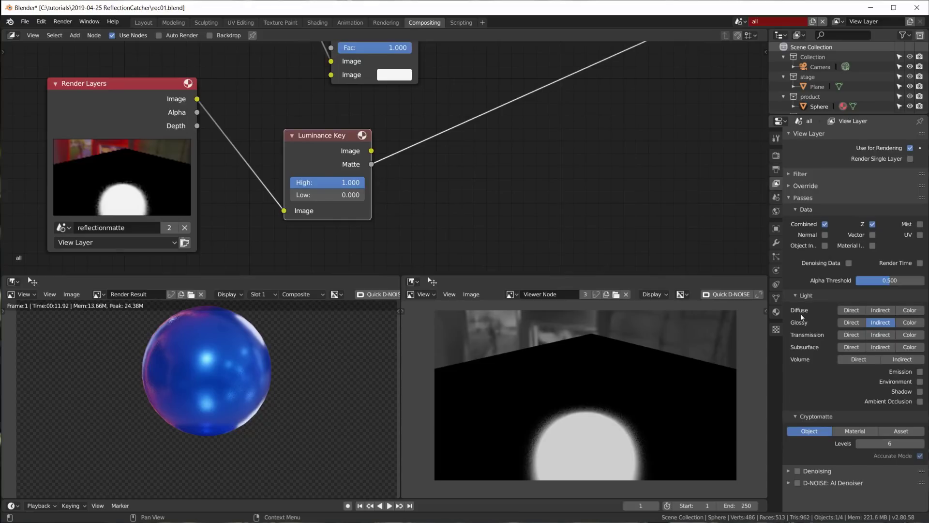
left_click(776, 155)
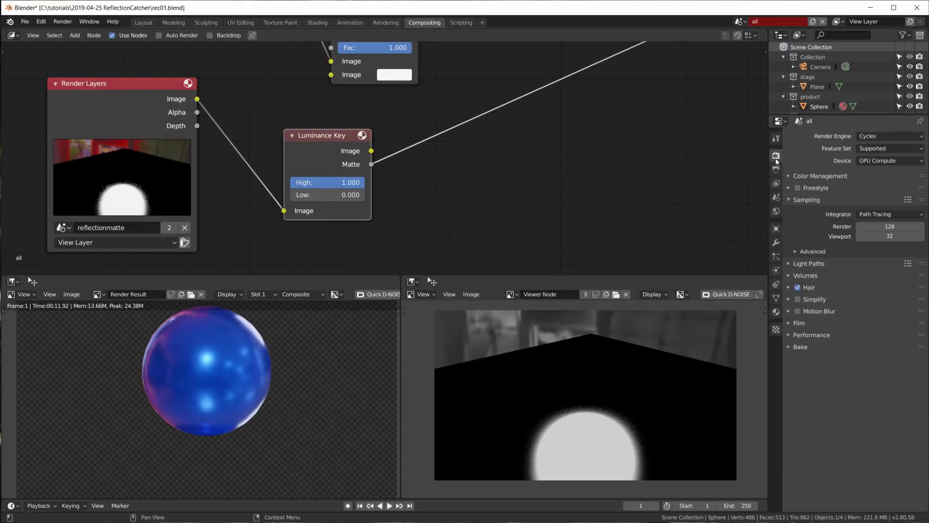
left_click(798, 322)
left_click(804, 393)
Switch to the reflectionmatte scene and enable Film Transparency for its render.
left_click(739, 21)
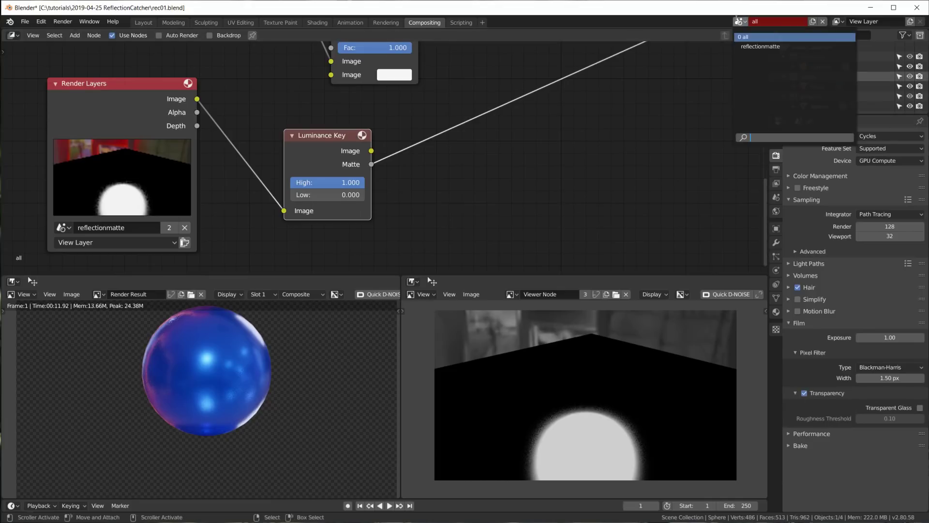
left_click(753, 49)
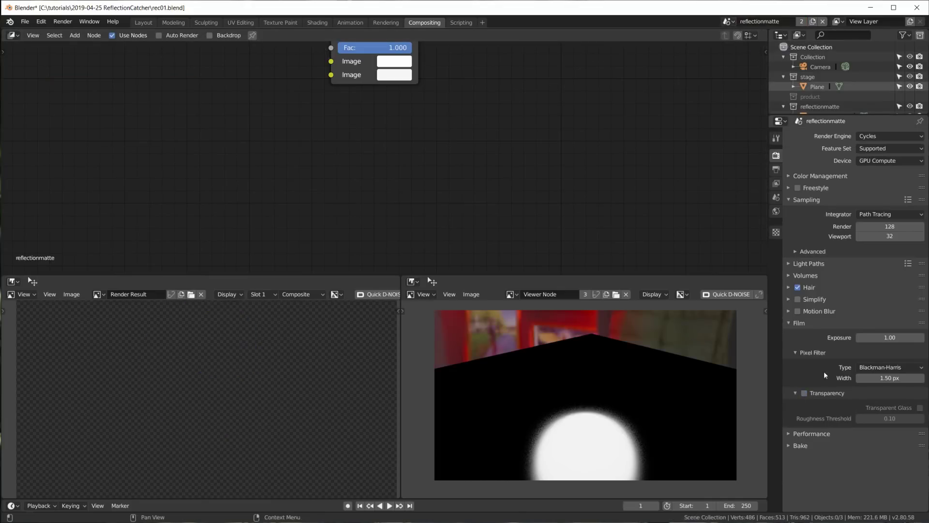
left_click(804, 393)
Return to the all scene, render it again and close the render window.
left_click(728, 21)
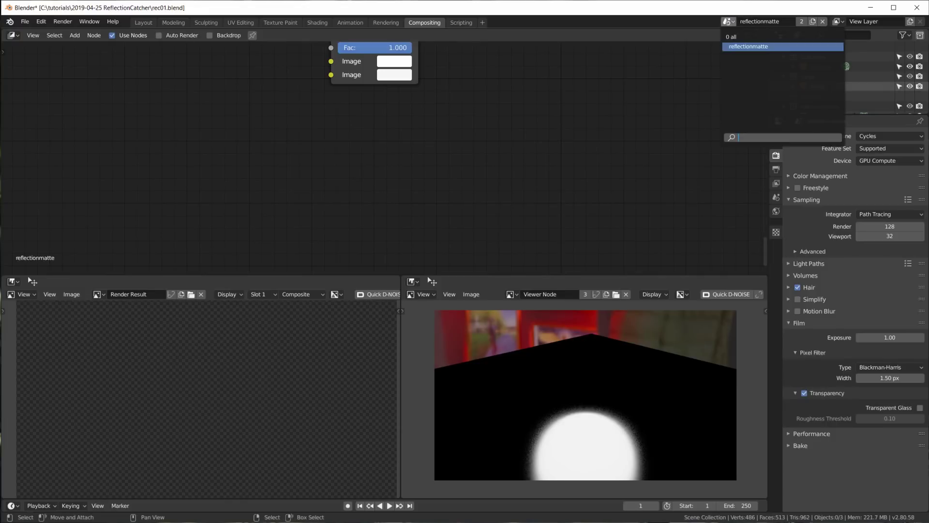
left_click(736, 38)
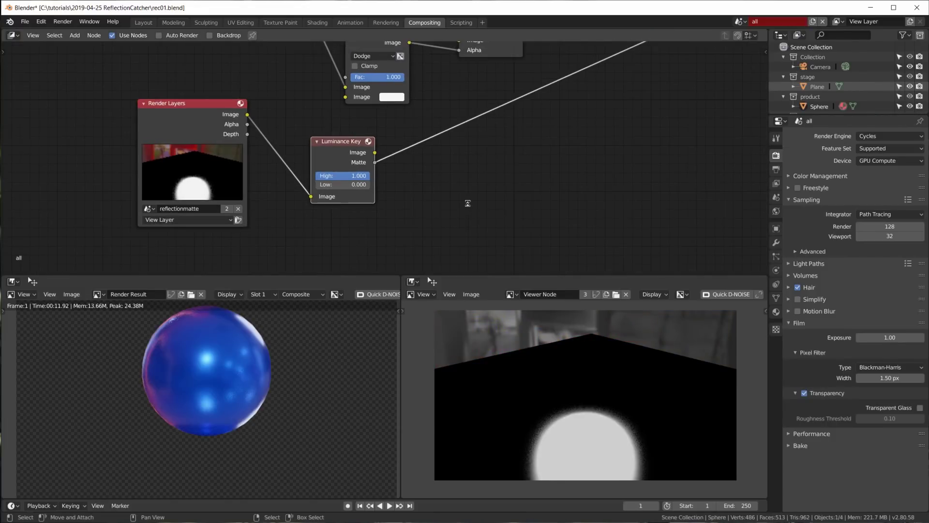
key("F12")
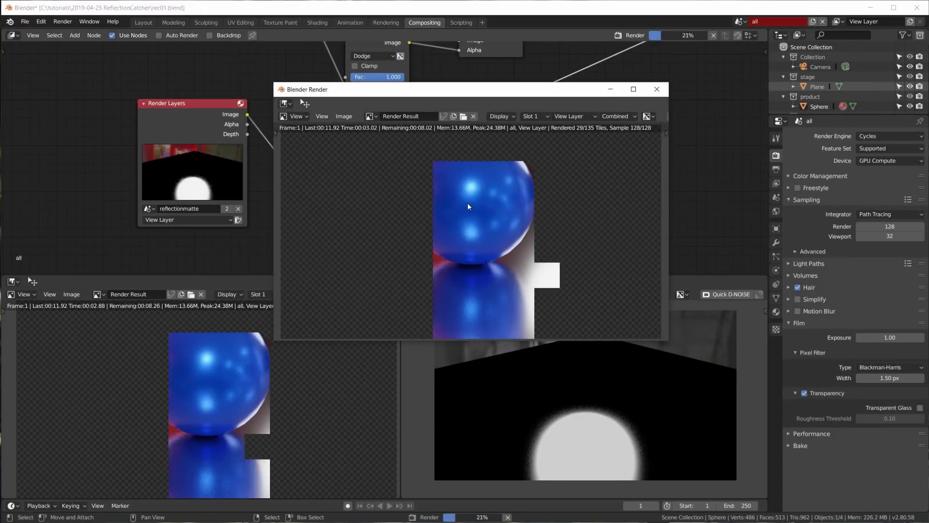
left_click(657, 89)
Preview the reflectionmatte layer and the Luminance Key's matte, and set the key's Low threshold to about 0.053.
left_click(198, 114, "ctrl+shift")
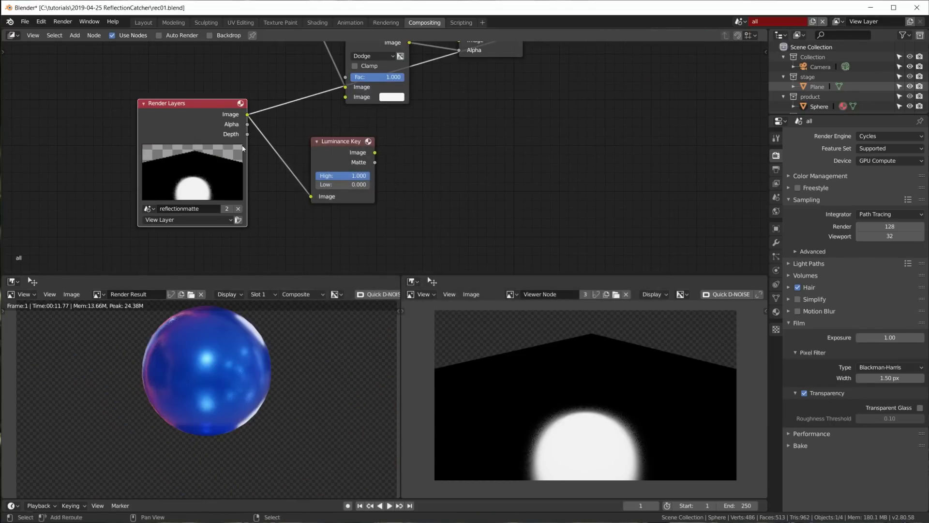
left_click(338, 153, "ctrl+shift")
scroll(337, 153, "up", 3)
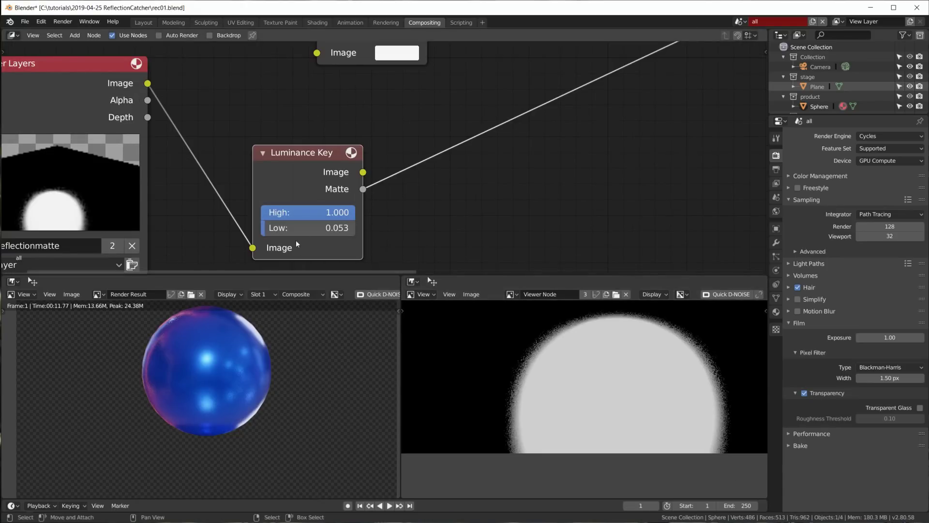
scroll(505, 370, "down", 4)
scroll(591, 402, "up", 5)
middle_click_drag(595, 403, 583, 398)
scroll(584, 398, "down", 4)
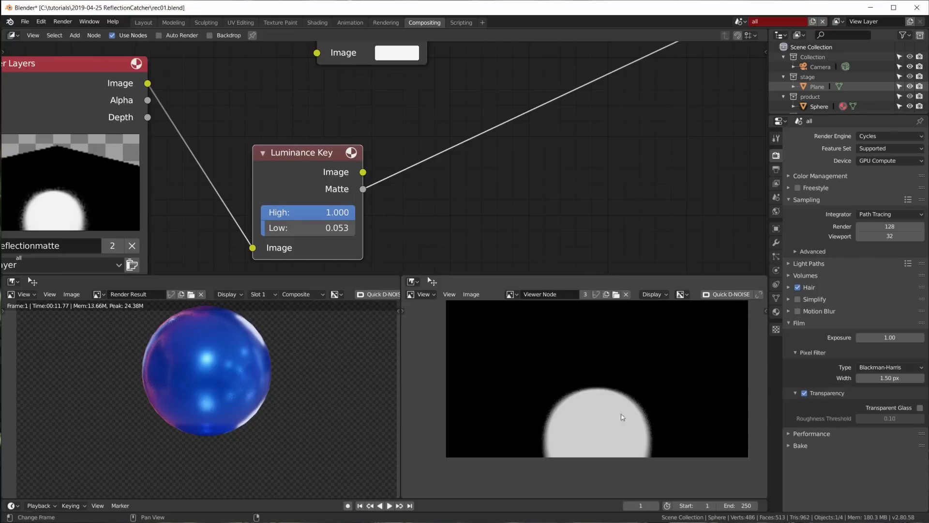
middle_click_drag(586, 429, 592, 452)
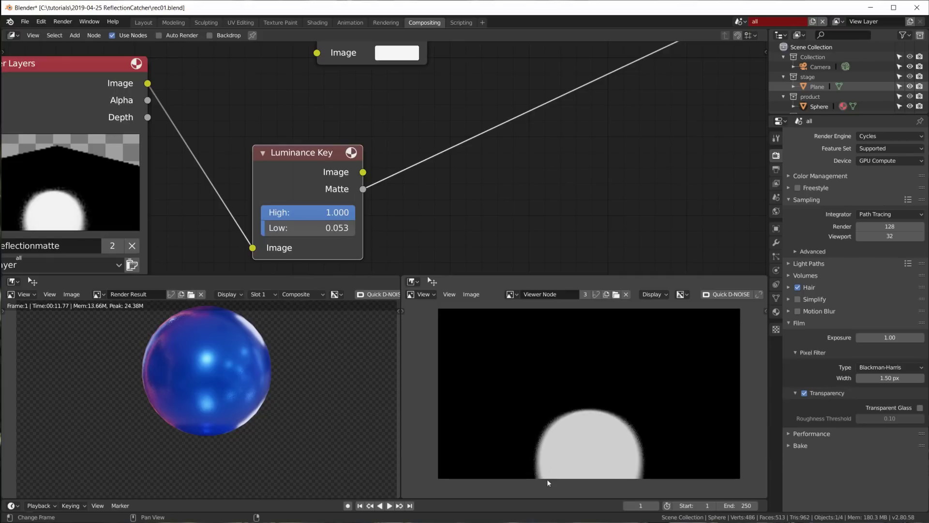
Delete the Dodge node and connect the all layer's GlossInd pass to Set Alpha's Image input.
scroll(413, 187, "down", 4)
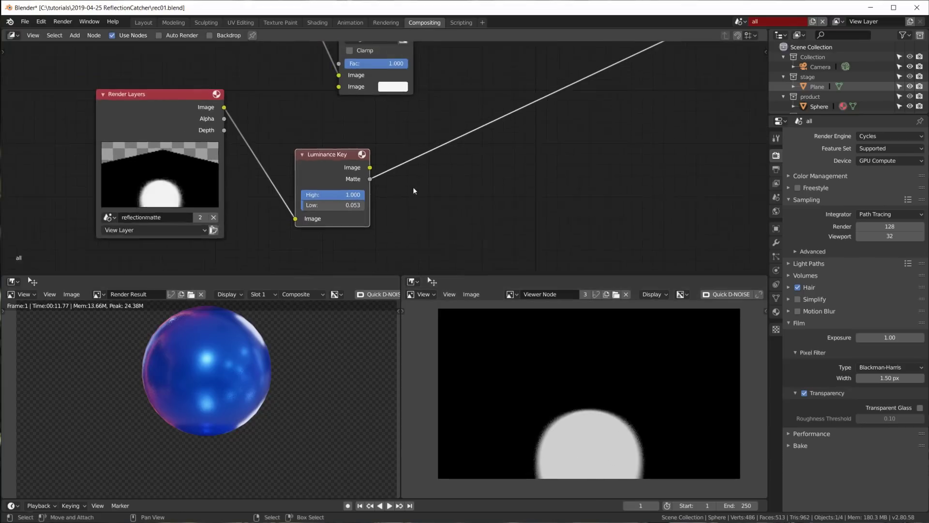
scroll(473, 191, "down", 3)
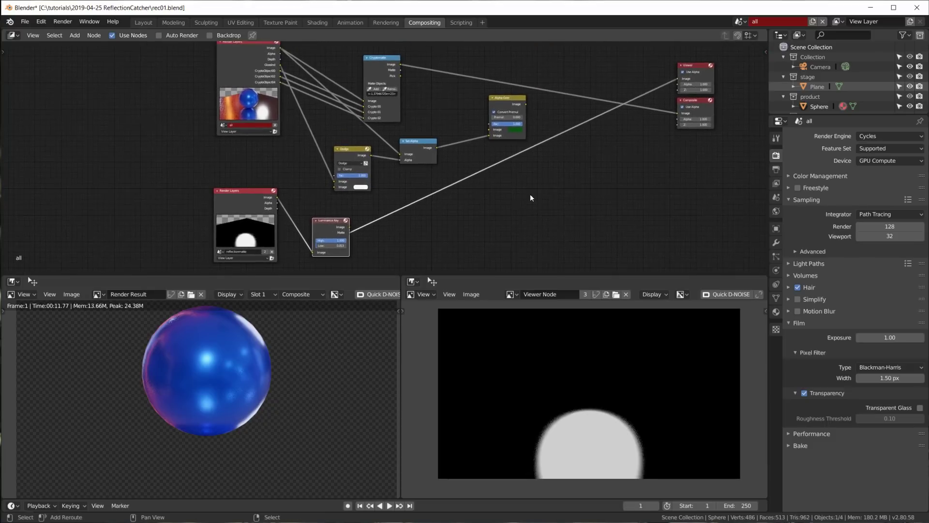
scroll(395, 185, "up", 2)
left_click(334, 148)
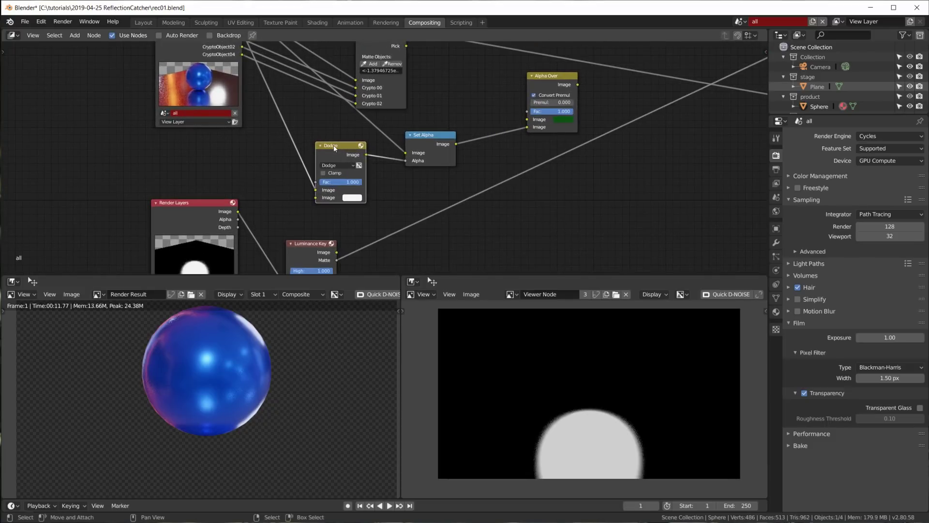
key("x")
middle_click_drag(347, 89, 368, 133)
left_click_drag(264, 75, 434, 195)
Connect the Luminance Key's Matte output to Set Alpha's Alpha input and preview the cut-out reflection.
scroll(349, 239, "down", 3, "shift")
left_click_drag(350, 239, 426, 152)
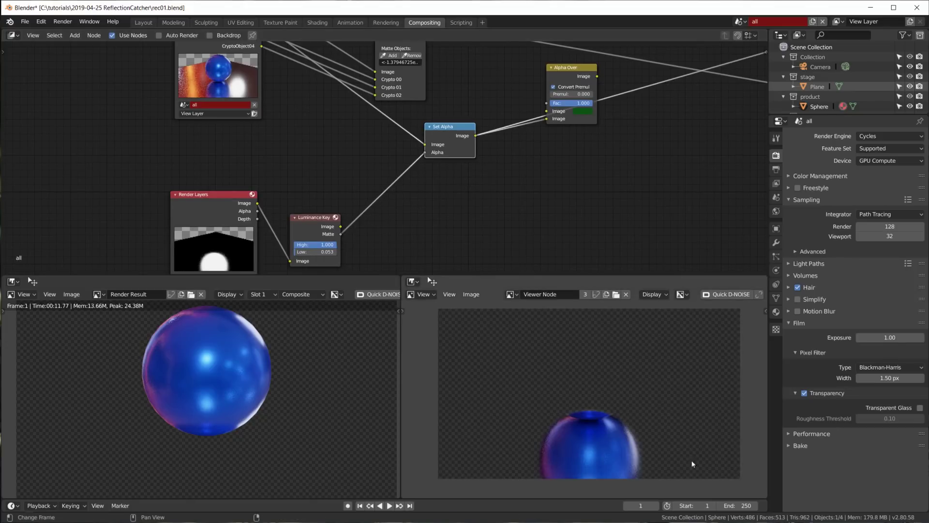
scroll(625, 471, "up", 3)
middle_click_drag(658, 484, 662, 385)
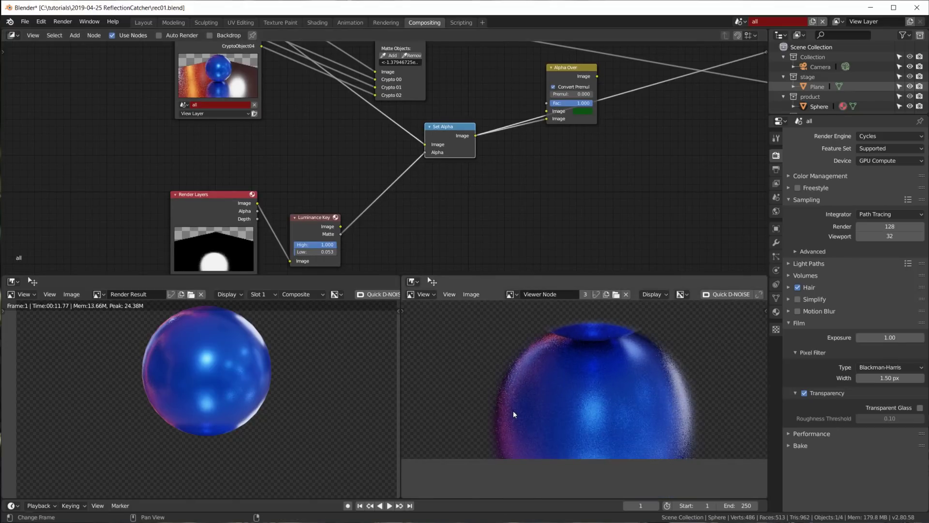
scroll(696, 458, "up", 3)
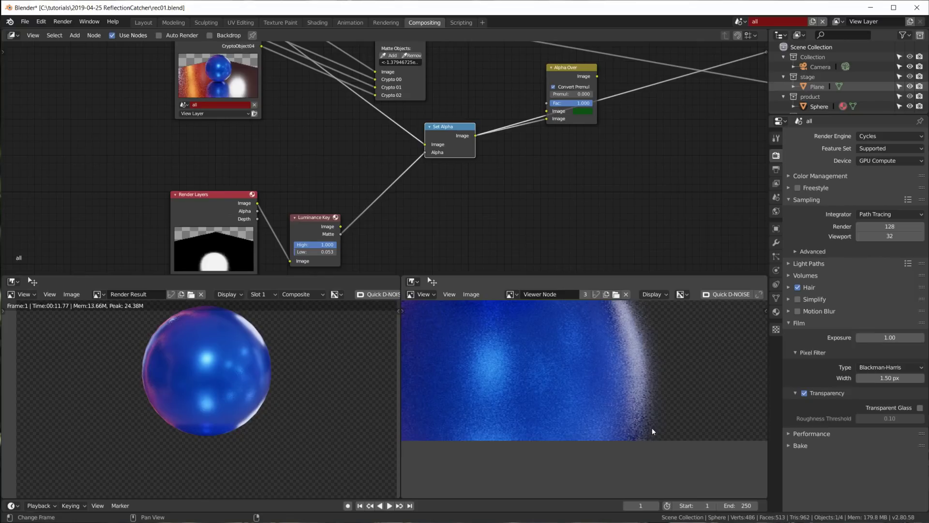
scroll(577, 394, "down", 4)
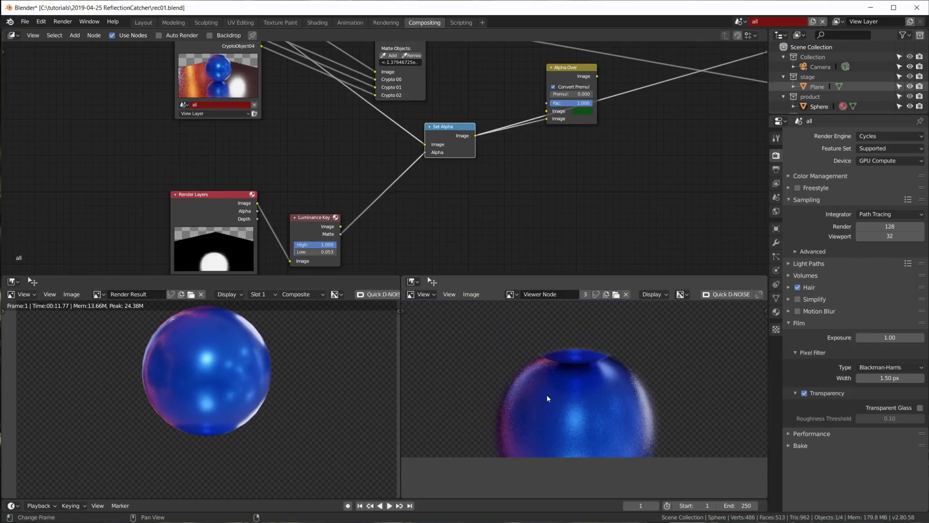
Tidy the positions of the reflectionmatte Render Layers, Luminance Key, Set Alpha and Alpha Over nodes, and preview Alpha Over.
left_click_drag(232, 197, 238, 174)
left_click_drag(309, 217, 316, 210)
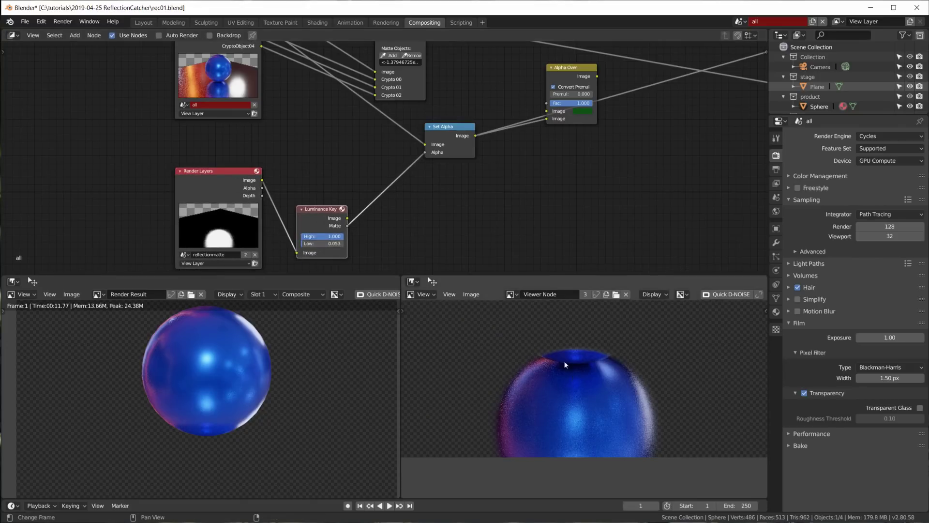
scroll(465, 153, "down", 4)
middle_click_drag(487, 145, 495, 227)
mouse_move(438, 217)
left_mouse_down()
mouse_move(468, 225)
mouse_move(443, 226)
left_mouse_up()
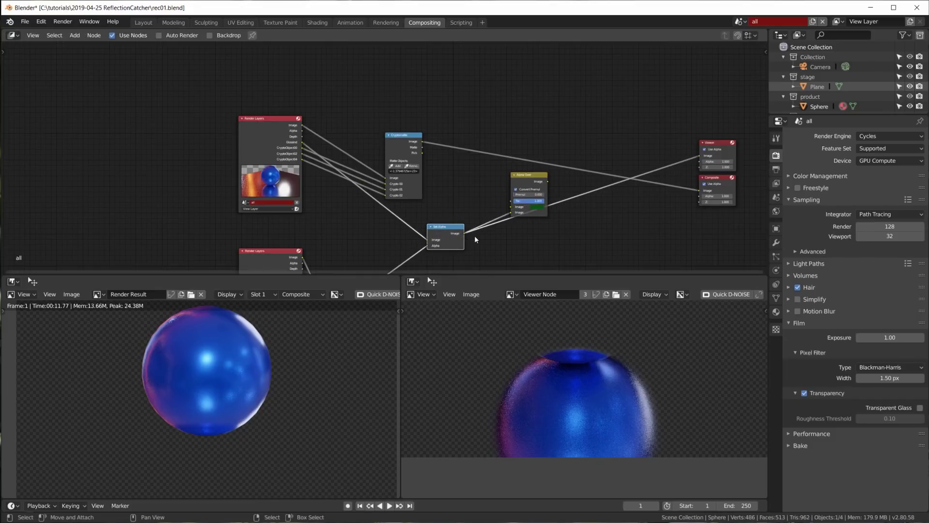
left_click(529, 180, "ctrl+shift")
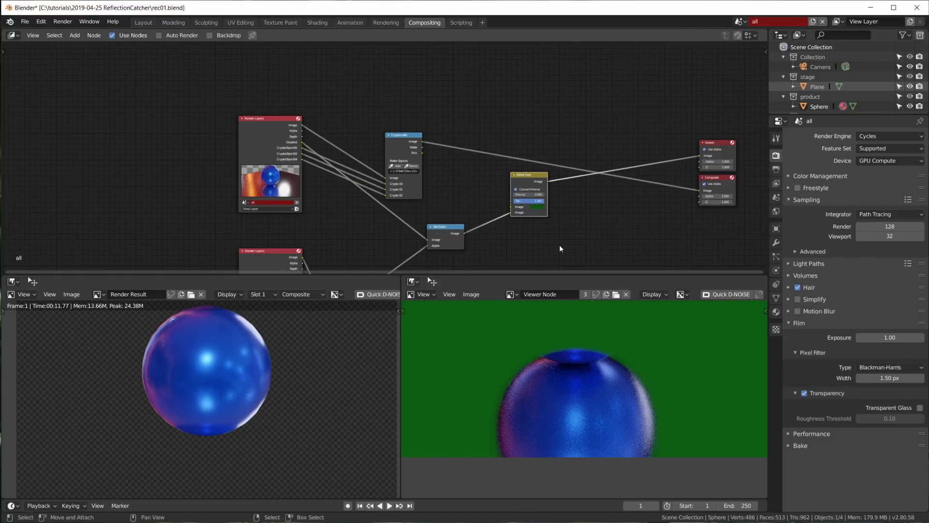
left_click_drag(514, 193, 514, 202)
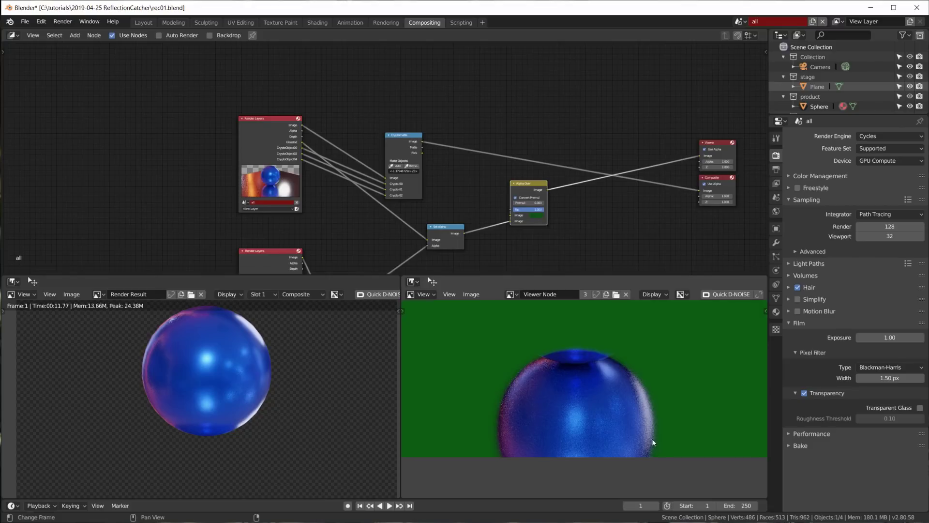
Examine the reflection's edges over the green background and compare them with the original all render layer.
scroll(652, 439, "up", 3)
middle_click_drag(652, 440, 651, 369)
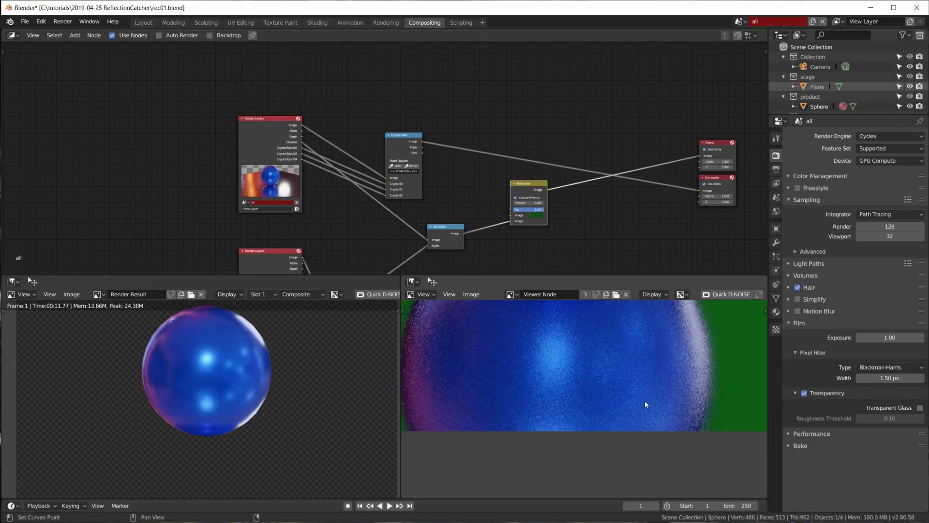
scroll(616, 374, "down", 4)
scroll(585, 423, "up", 1)
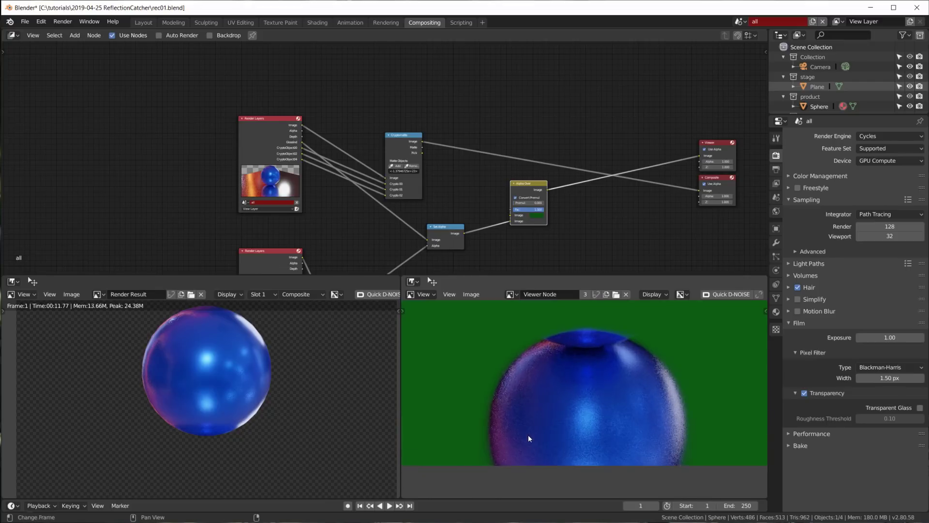
scroll(525, 435, "up", 1)
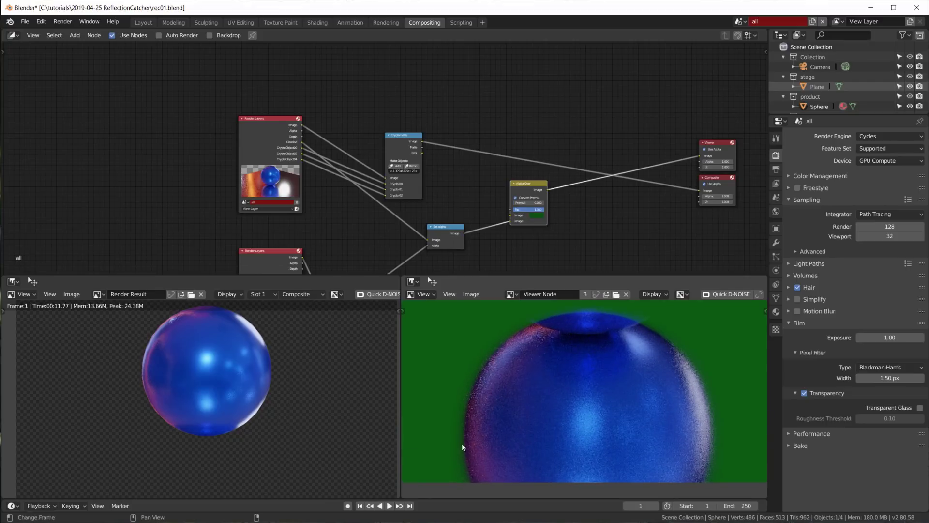
left_click(270, 138, "ctrl+shift")
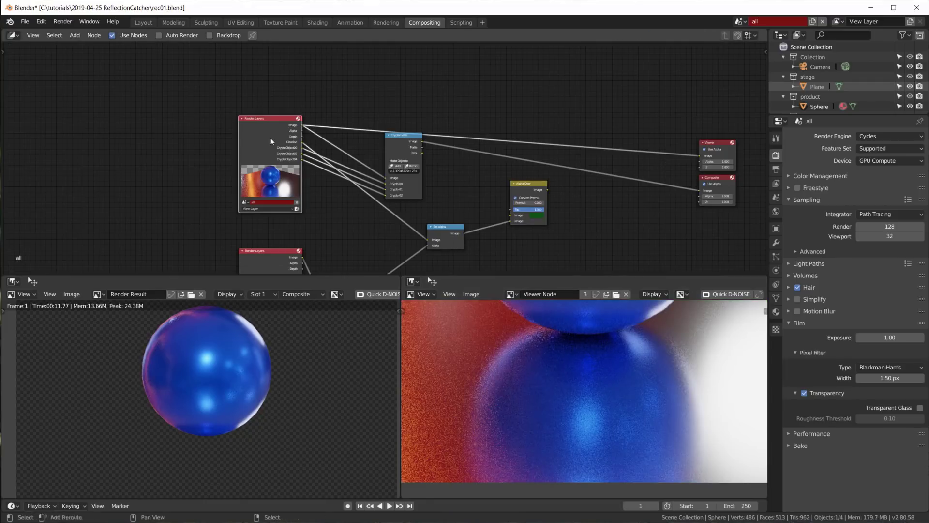
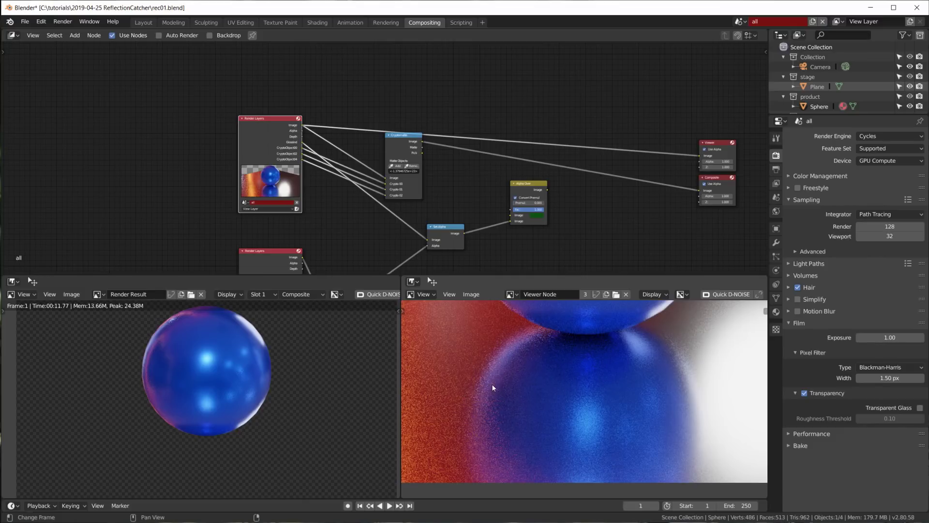
left_click(525, 188, "ctrl+shift")
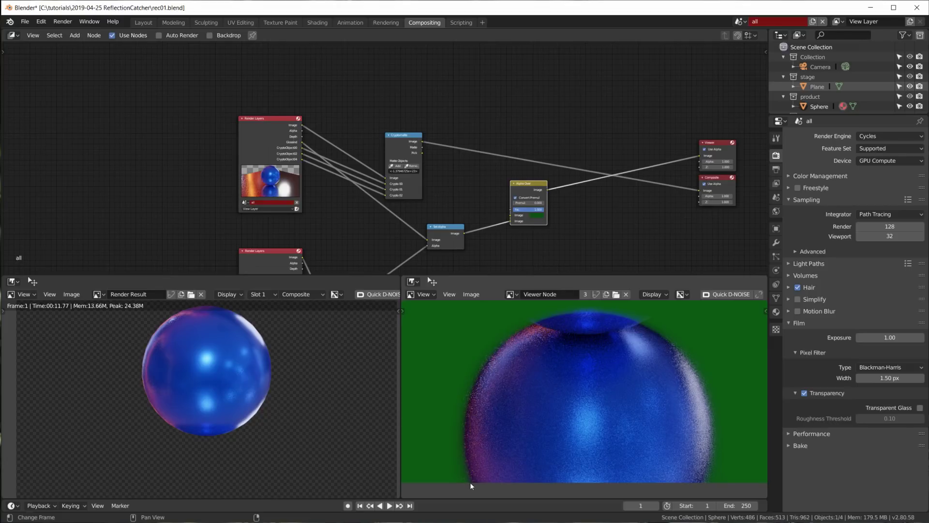
Move the Luminance Key closer to its Render Layers, preview its matte, and shift Set Alpha away to make room between them.
scroll(469, 189, "up", 3)
middle_click_drag(490, 216, 504, 74)
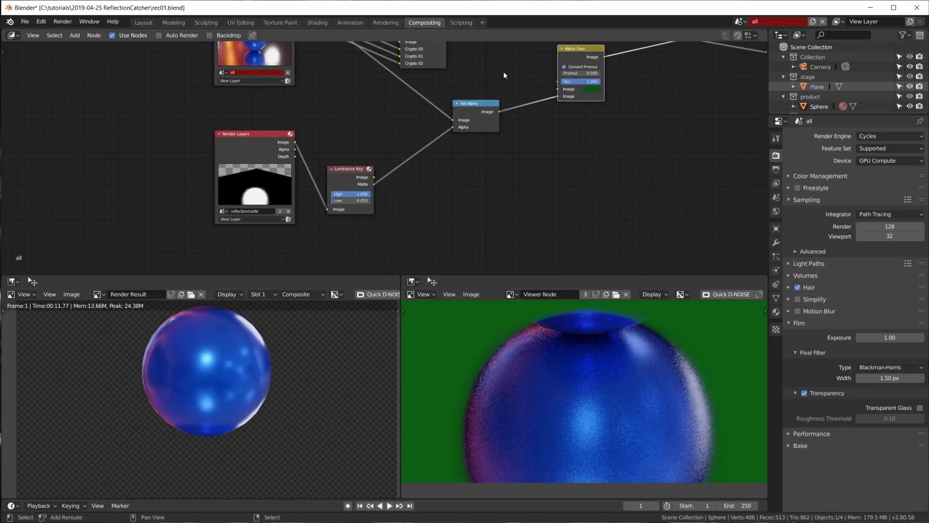
left_click_drag(347, 172, 335, 165)
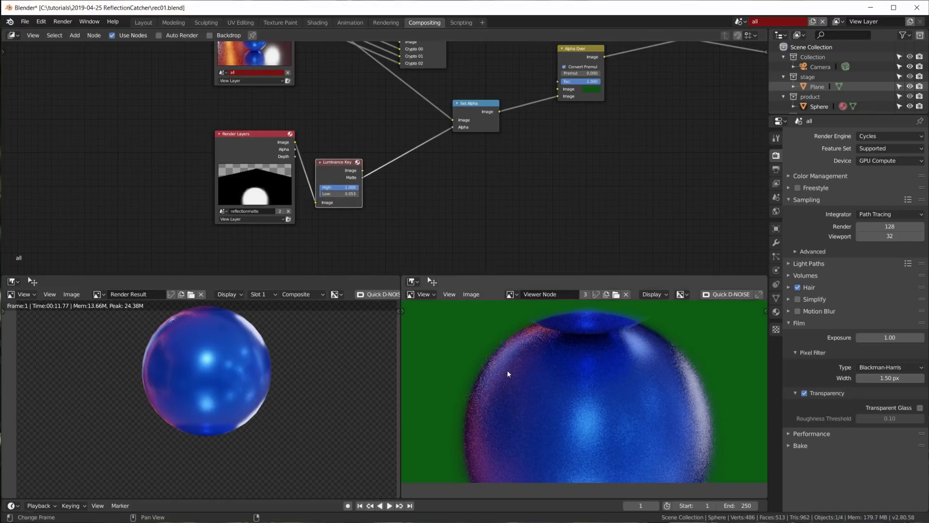
left_click(325, 165, "ctrl+shift")
left_click(332, 175, "ctrl+shift")
middle_click_drag(534, 237, 453, 252)
left_click_drag(393, 125, 428, 99)
Insert a Dilate/Erode node between the Luminance Key's Matte output and Set Alpha's Alpha input, and preview its mask.
key("shift+a")
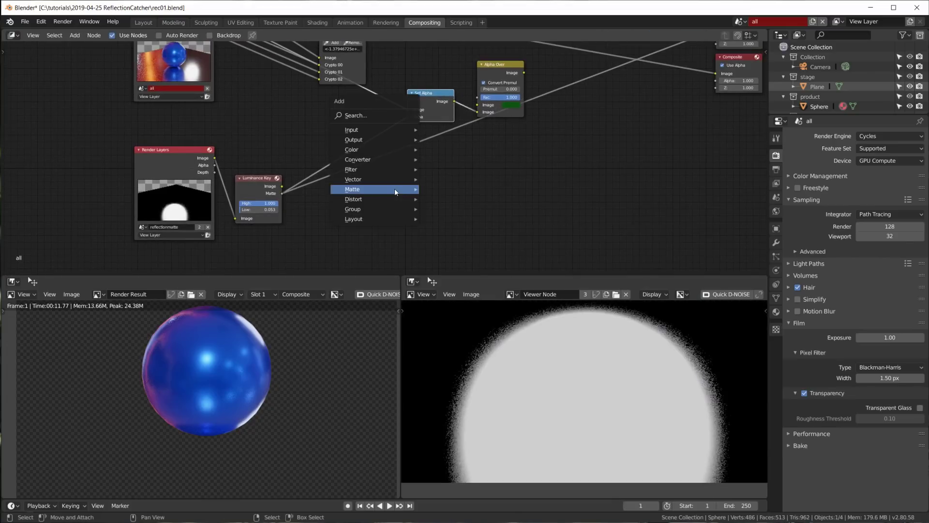
mouse_move(384, 170)
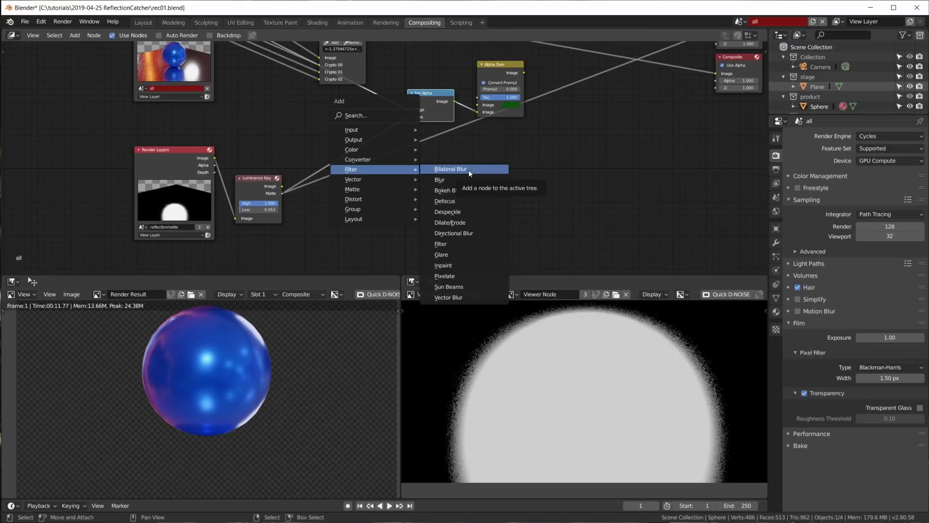
left_click(451, 225)
left_click(345, 159)
scroll(353, 161, "up", 3)
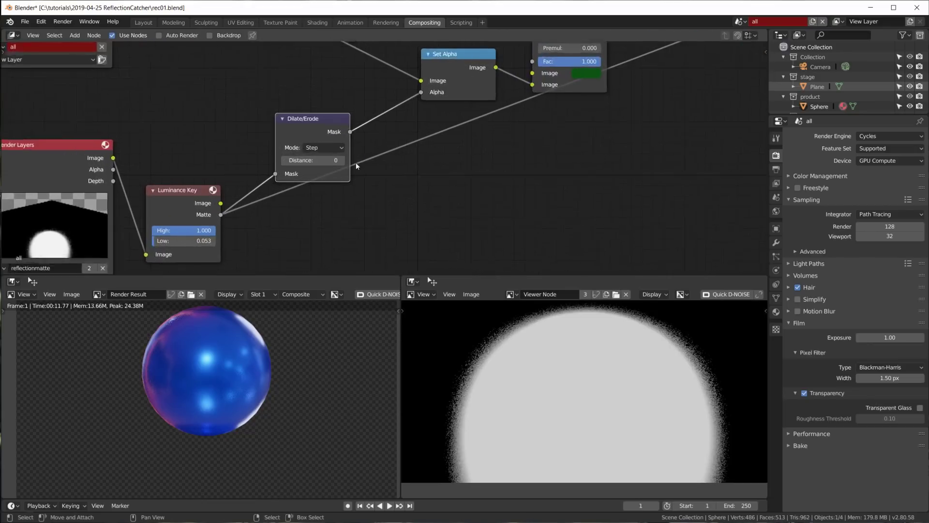
left_click_drag(303, 128, 306, 178)
scroll(380, 233, "up", 2)
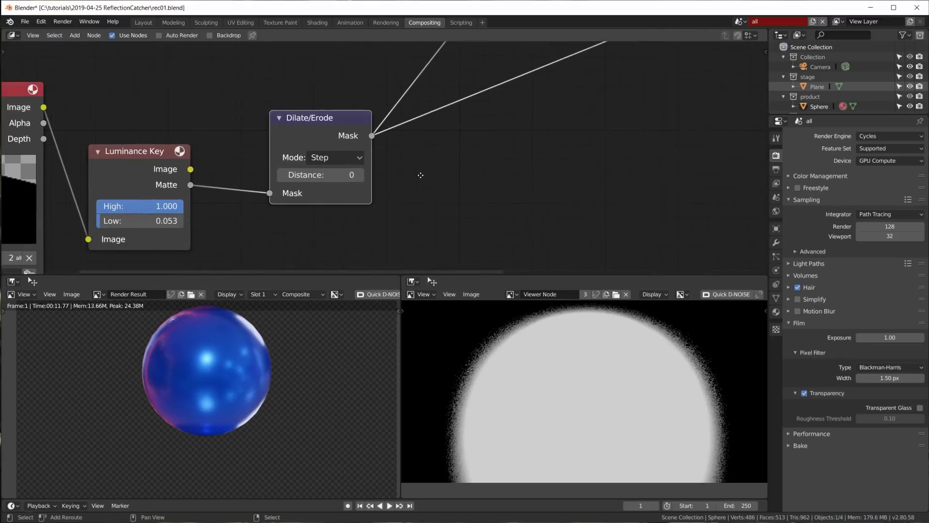
Set the Dilate/Erode node to Feather mode with Sphere falloff and a distance of -14.
left_click(340, 149)
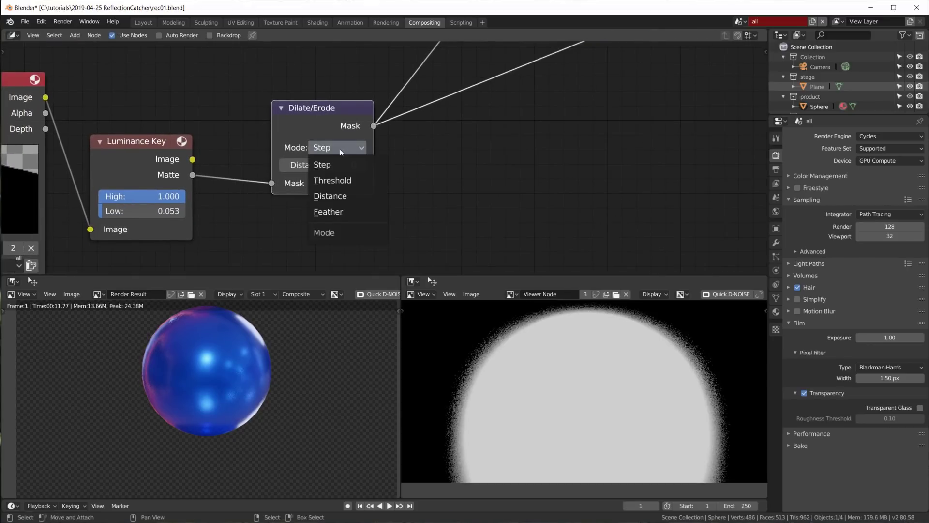
left_click(344, 210)
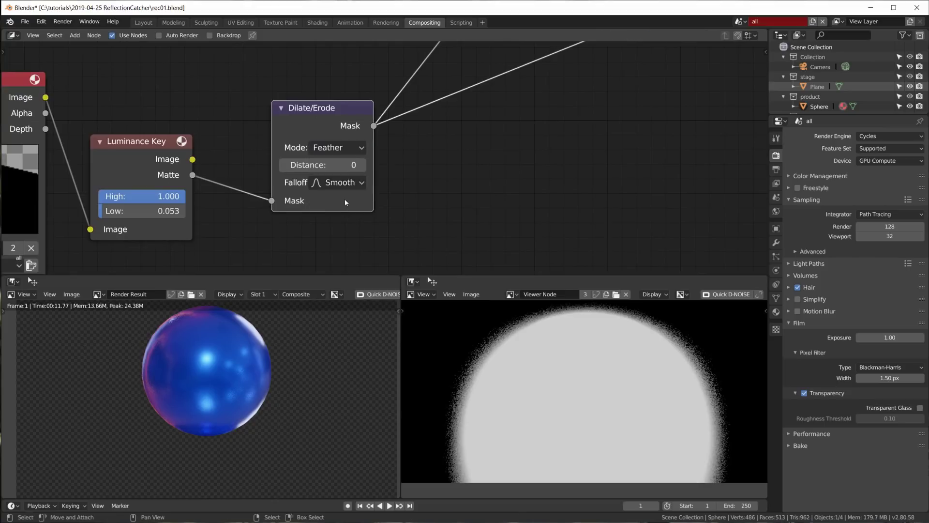
left_click(342, 184)
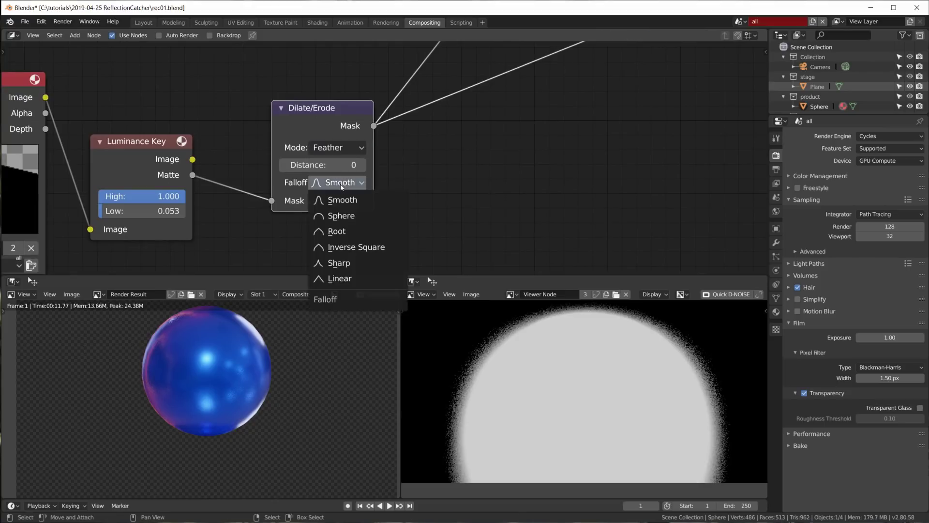
left_click(346, 221)
scroll(325, 213, "up", 2)
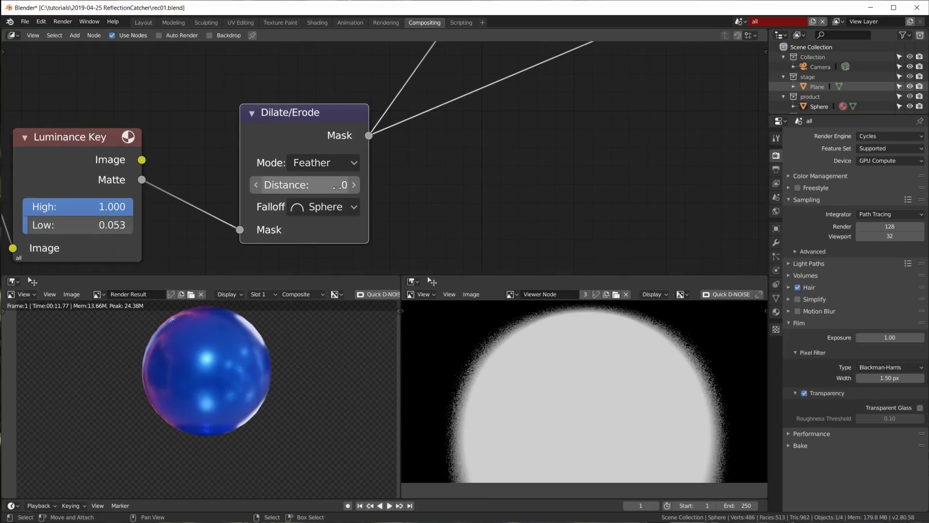
left_click_drag(310, 185, 286, 184)
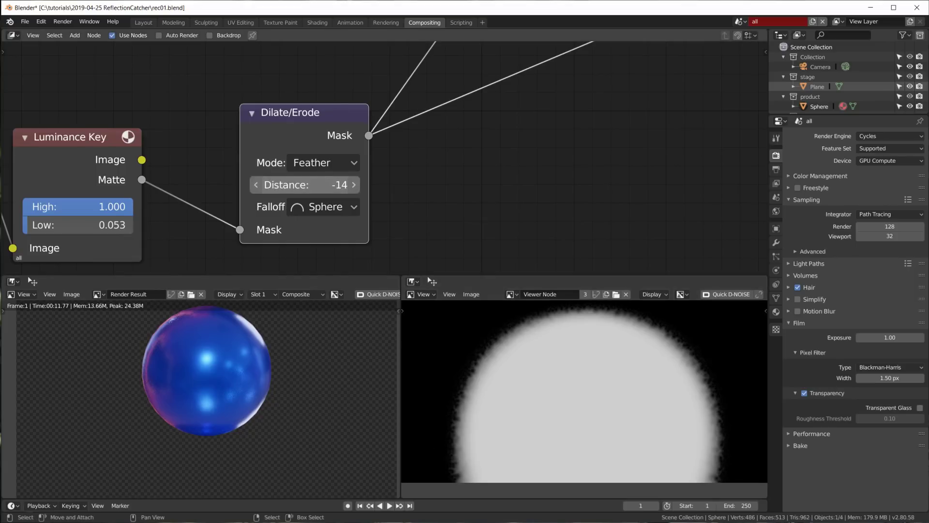
left_click(305, 184)
Preview the Alpha Over result and set the Dilate/Erode distance to -26.
left_click(535, 127)
scroll(536, 129, "down", 7)
middle_click_drag(570, 113, 554, 212)
left_click(557, 71, "ctrl+shift")
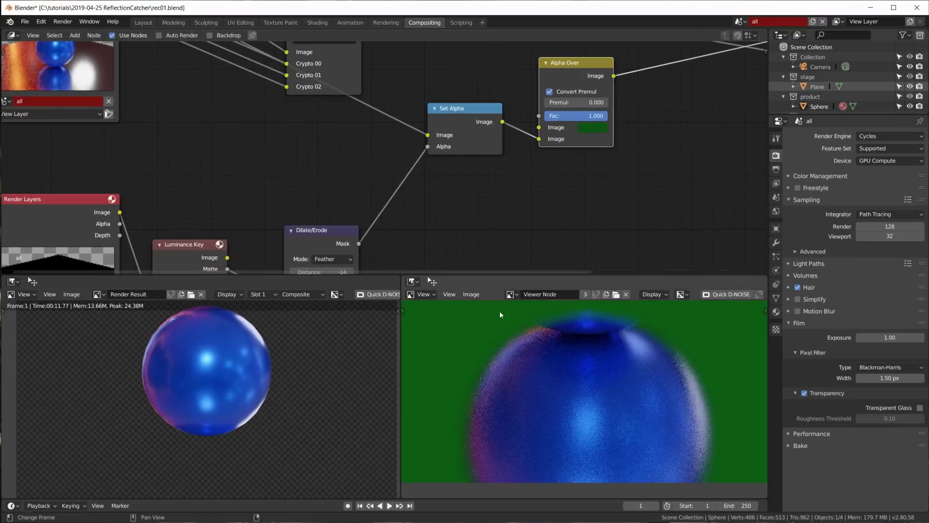
middle_click_drag(487, 242, 525, 169)
scroll(314, 213, "up", 2)
middle_click_drag(395, 229, 451, 192)
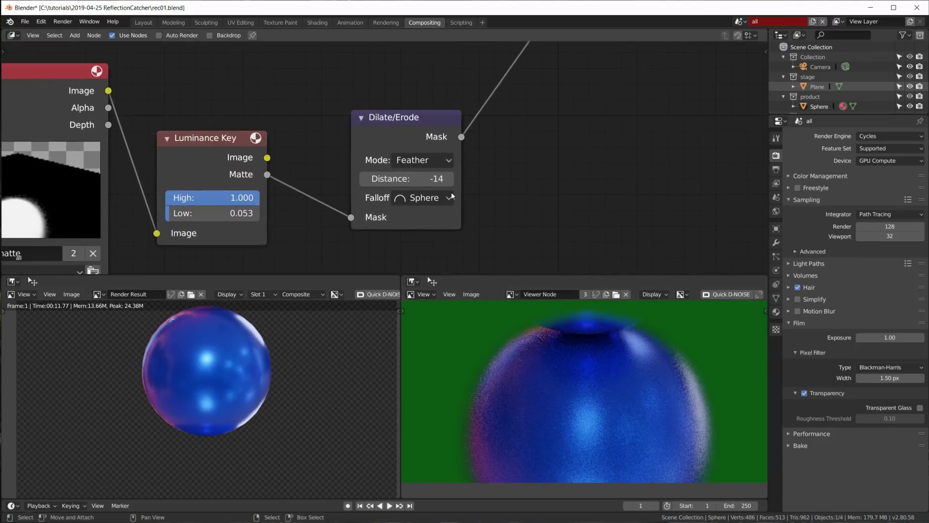
left_click_drag(436, 179, 377, 178)
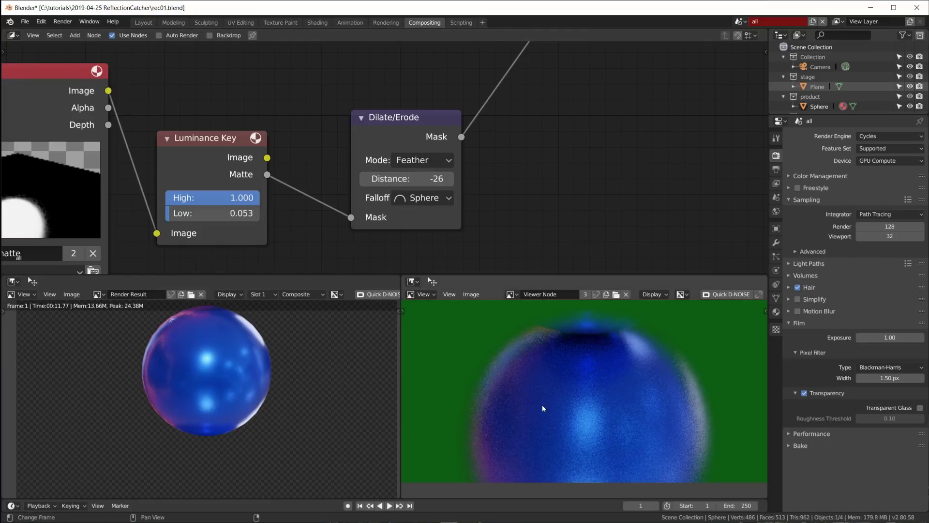
Preview the all Render Layers image and compare the original reflection with the keyed one, especially where it meets the sphere.
scroll(618, 375, "down", 4)
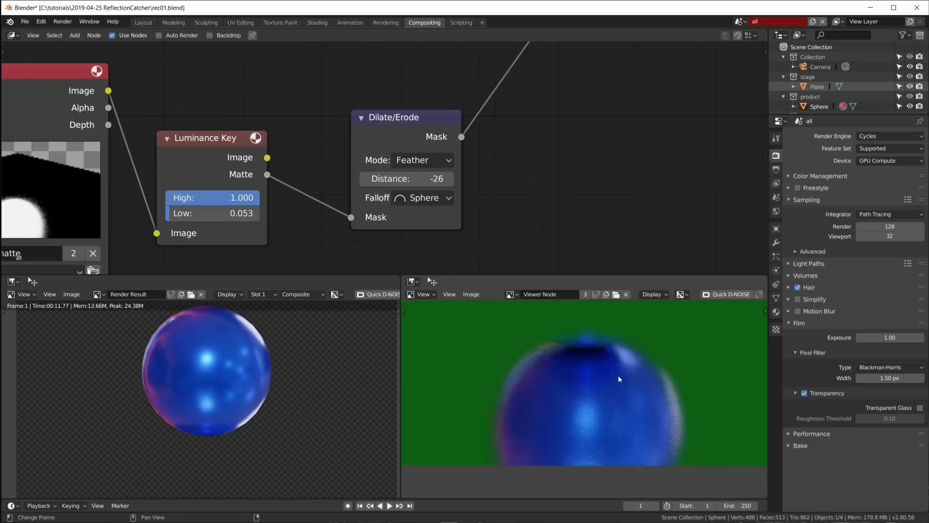
scroll(339, 152, "down", 3)
scroll(339, 152, "up", 5, "shift")
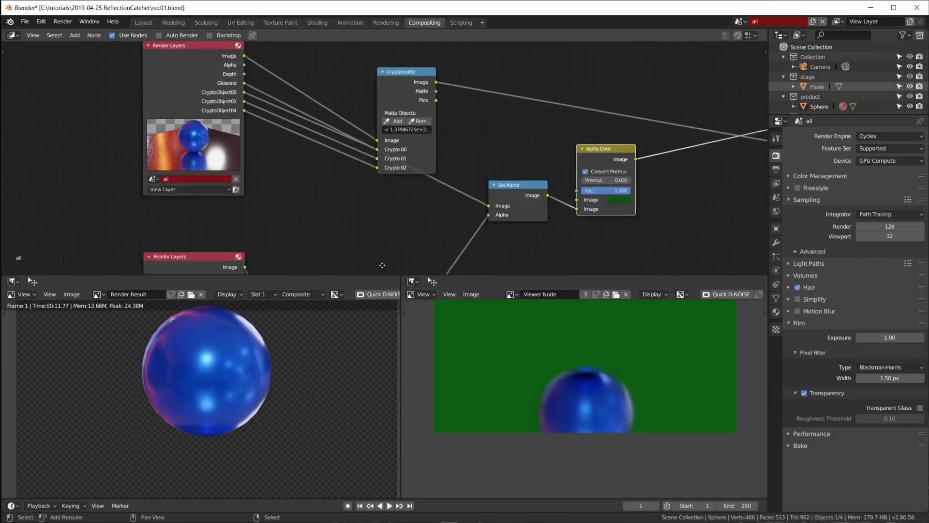
left_click(192, 80, "ctrl+shift")
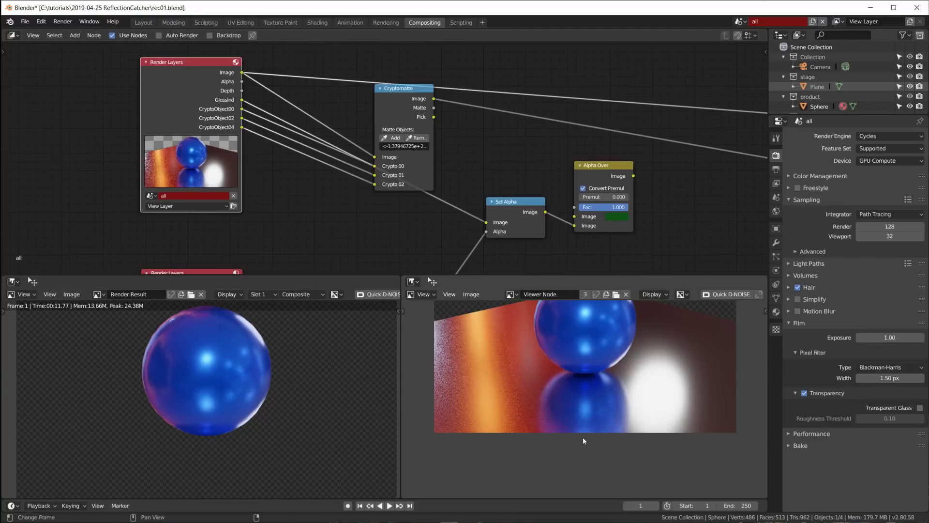
scroll(579, 431, "up", 4)
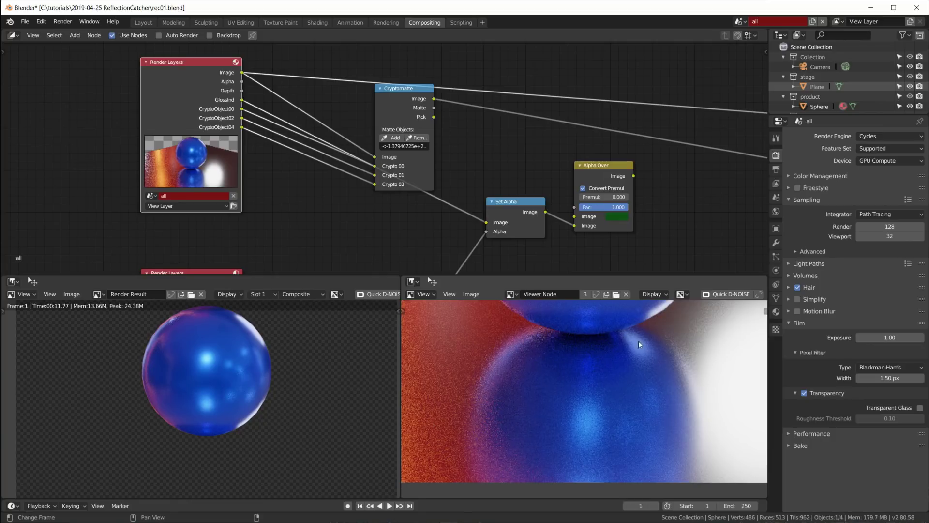
scroll(638, 341, "down", 4)
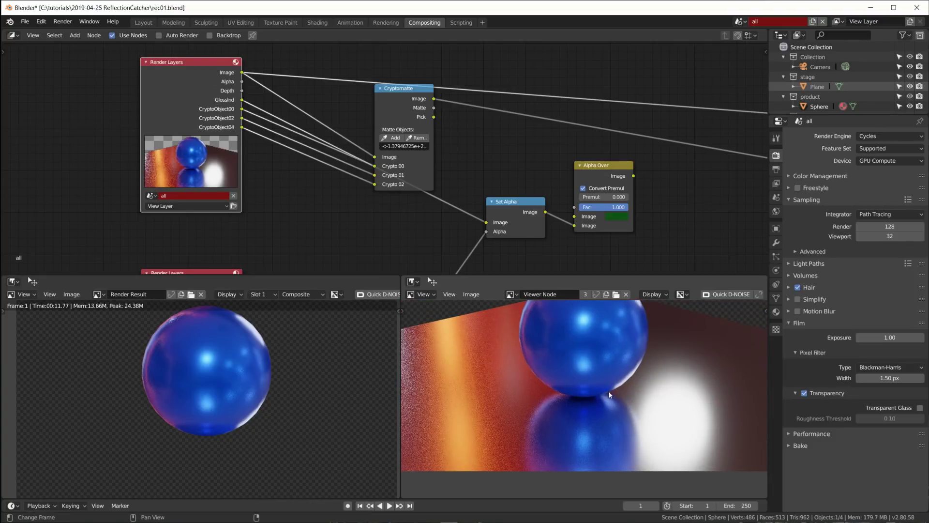
Preview the Dilate/Erode mask and move the Luminance Key node slightly up.
middle_click_drag(432, 265, 478, 122)
scroll(445, 175, "up", 2)
left_click(455, 172, "ctrl+shift")
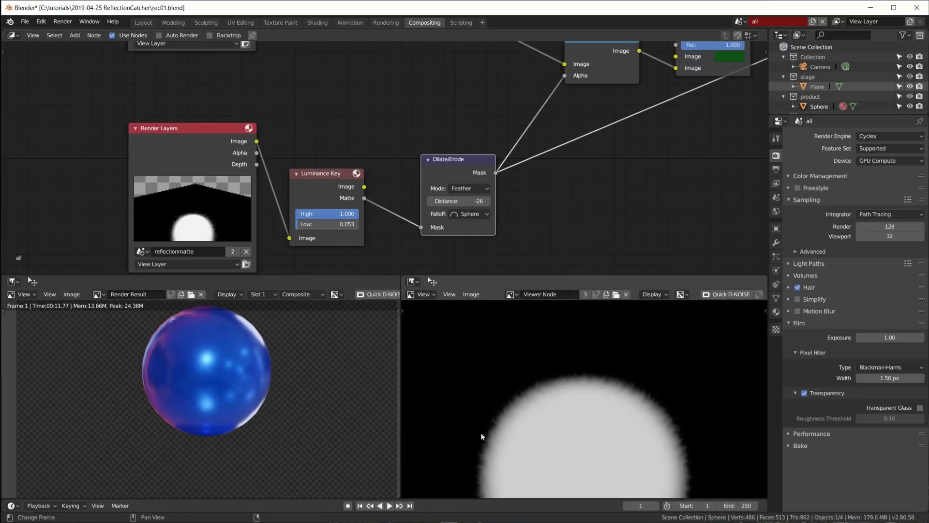
scroll(517, 226, "down", 2)
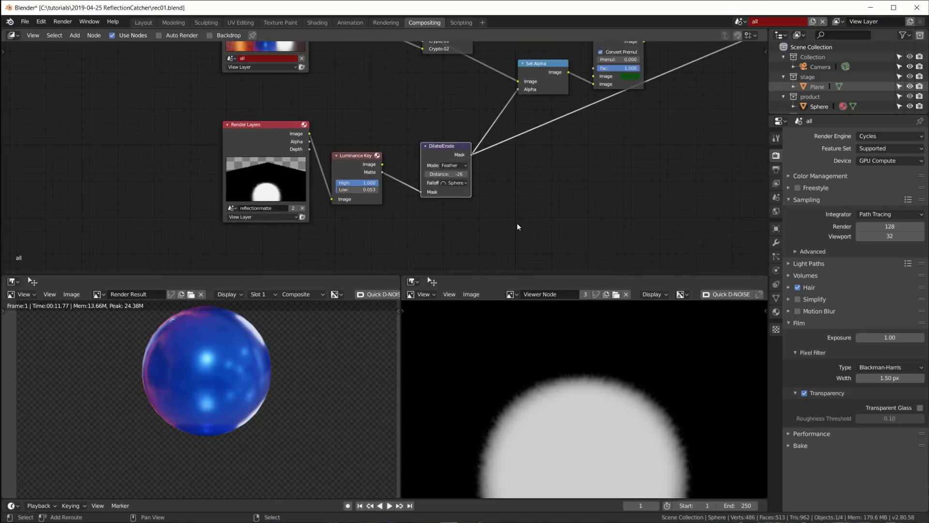
left_click_drag(346, 160, 349, 155)
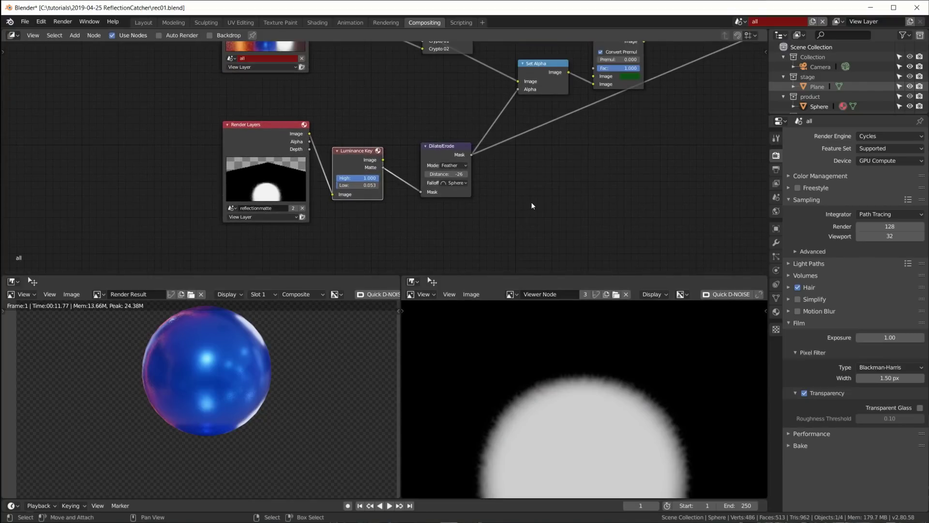
Add a Box Mask node below the Luminance Key and preview its mask.
middle_click_drag(512, 231, 510, 187)
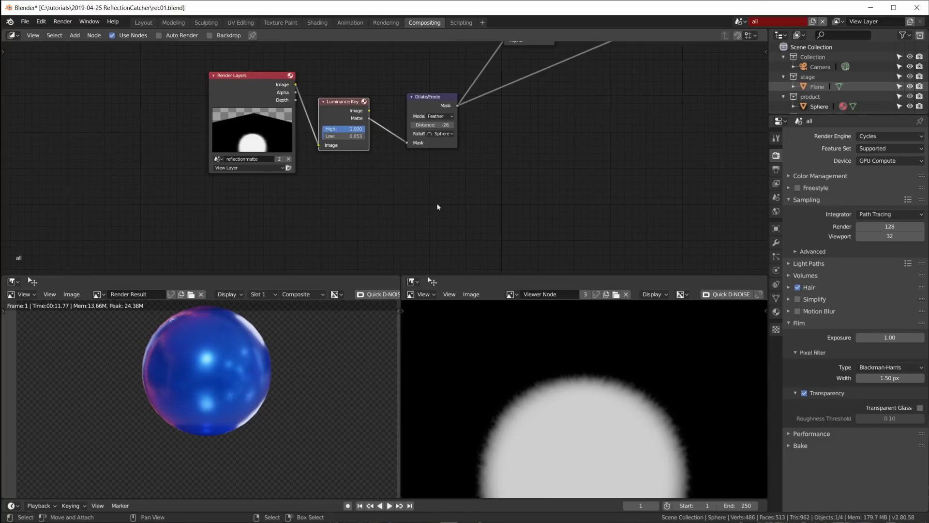
key("shift+a")
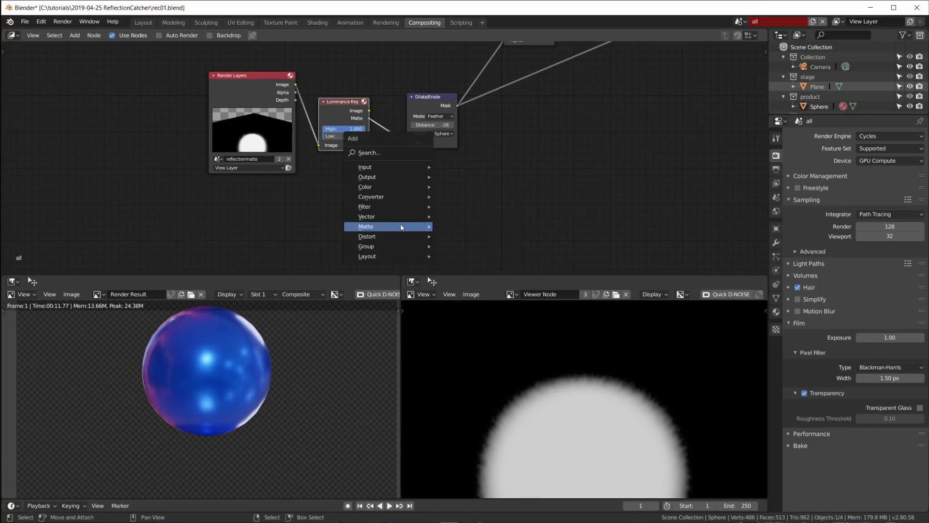
left_click(514, 223)
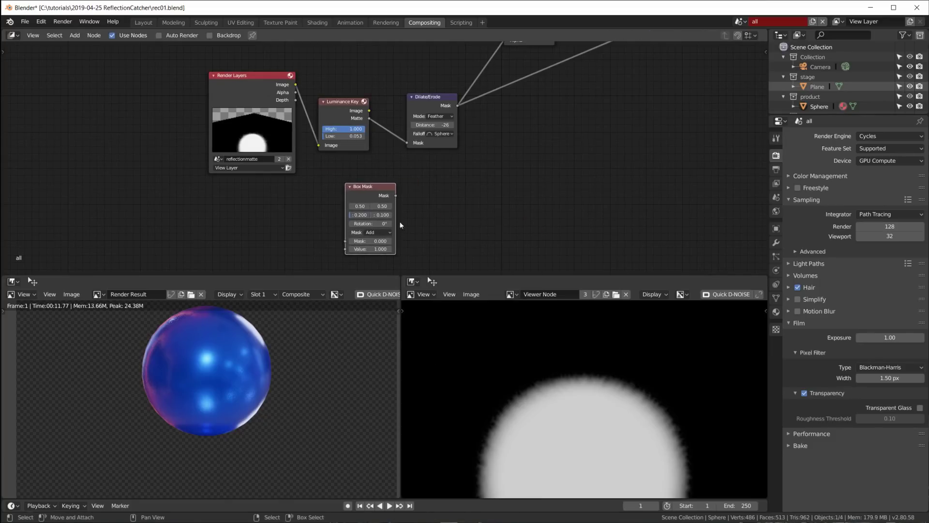
left_click(373, 196, "ctrl+shift")
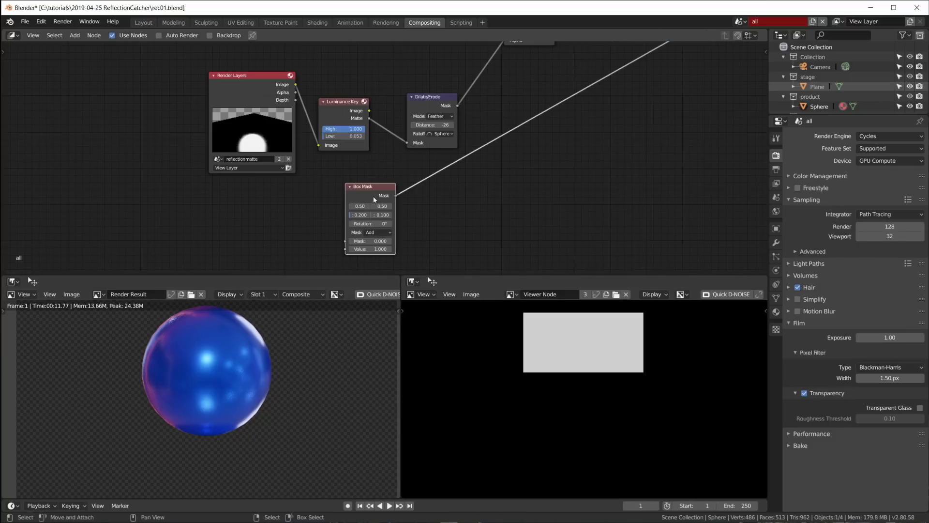
Shift the Box Mask's X position to 0.60 and set its width to 2 and height to 1.
left_click_drag(366, 209, 377, 208)
left_click(360, 214)
type("2")
key("Return")
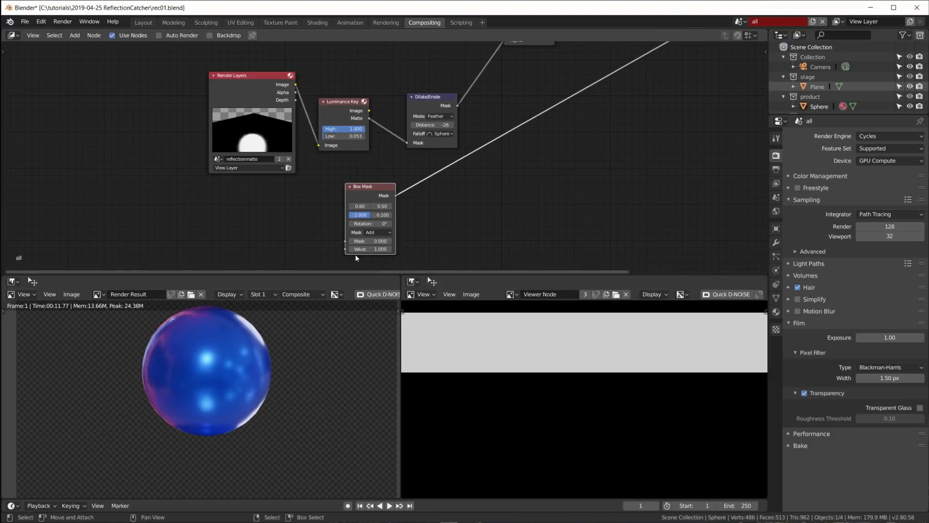
scroll(608, 432, "down", 4)
scroll(608, 431, "up", 1)
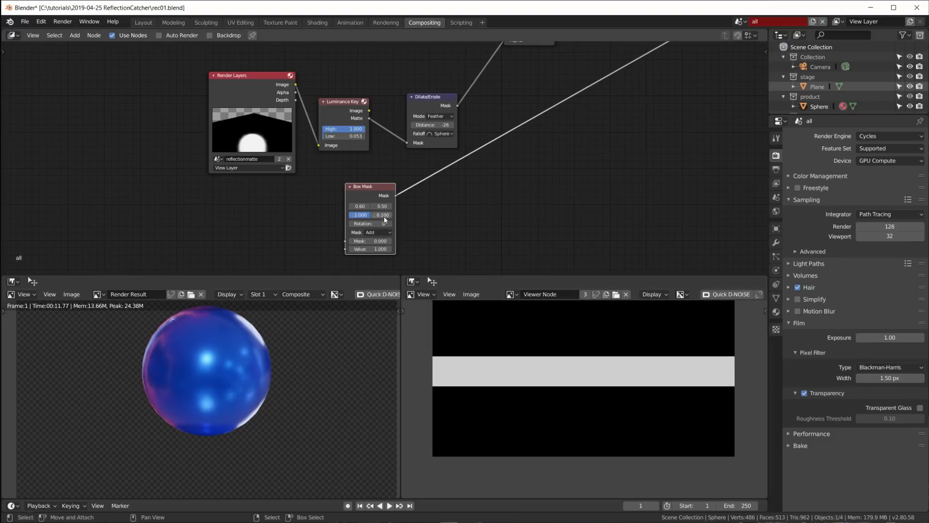
type("1")
key("Return")
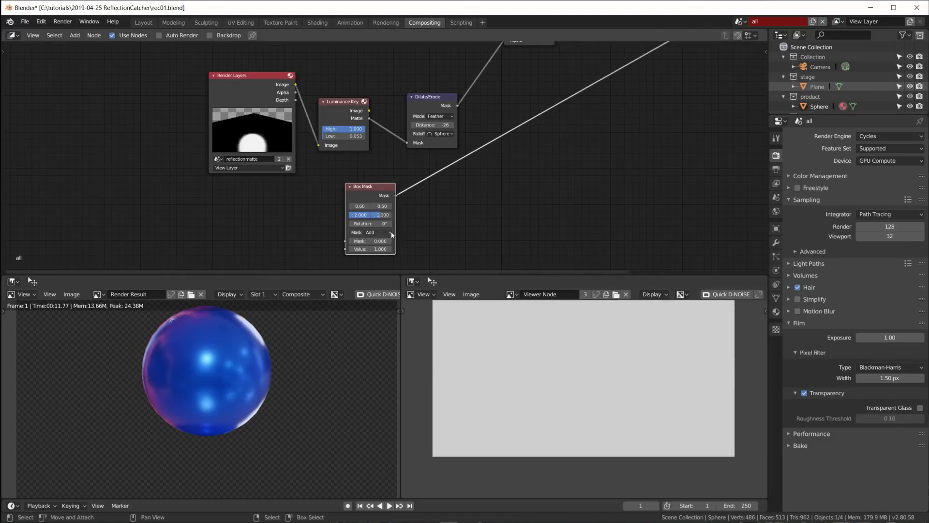
Set the Box Mask's X position to 0.5 and its Y position to 1.30.
left_click(360, 207)
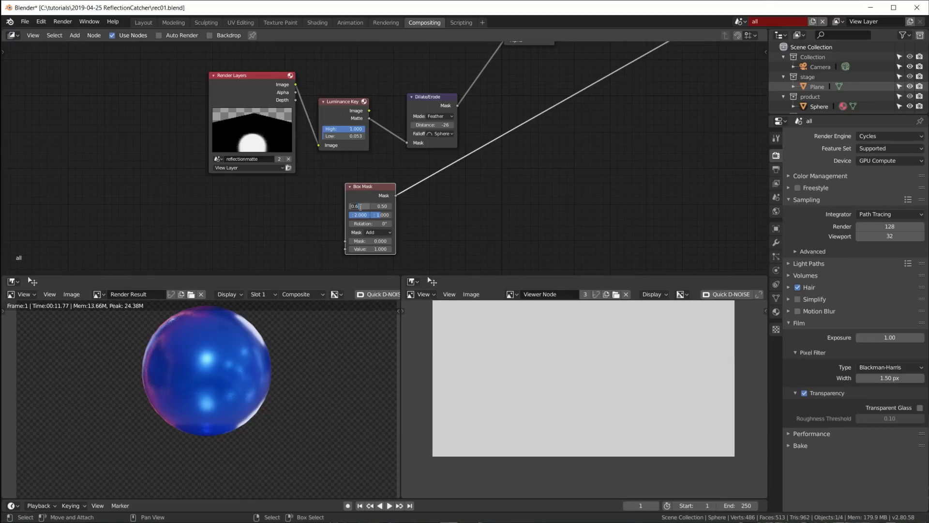
type(".5")
key("Return")
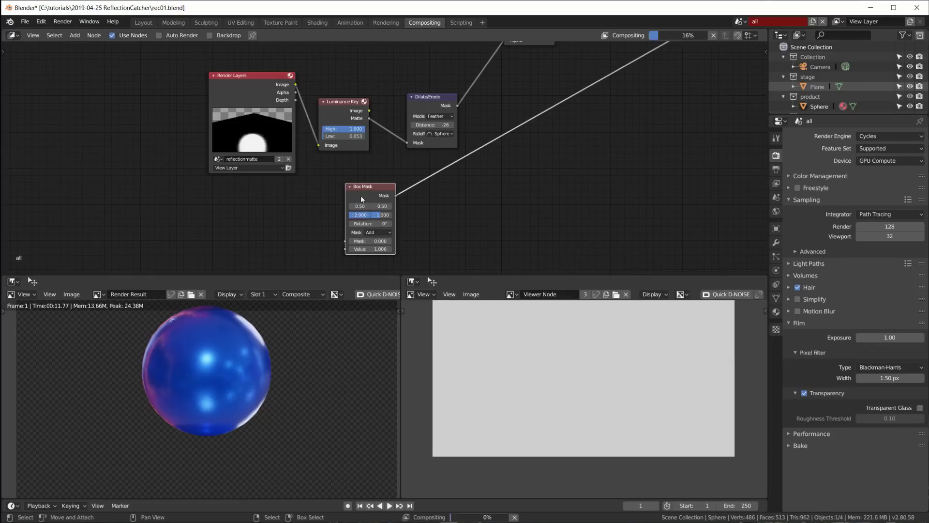
left_click_drag(382, 207, 420, 206)
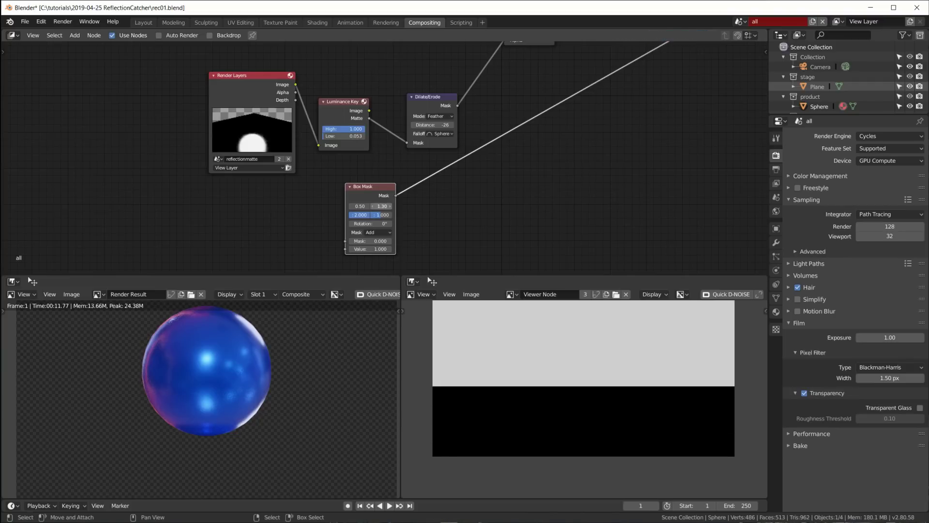
Compare the Box Mask with the reflectionmatte image and lower the mask's Y position to 1.15.
middle_click_drag(539, 347, 547, 376)
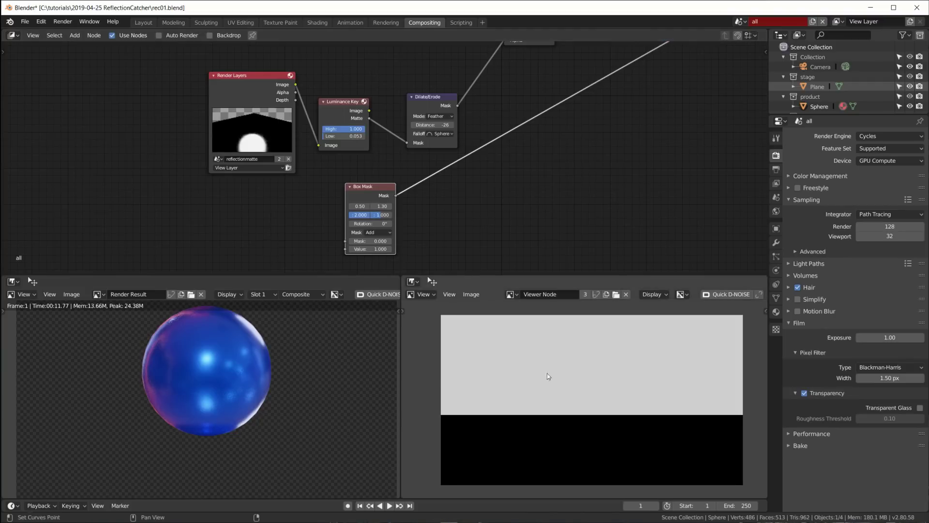
left_click(261, 100, "ctrl+shift")
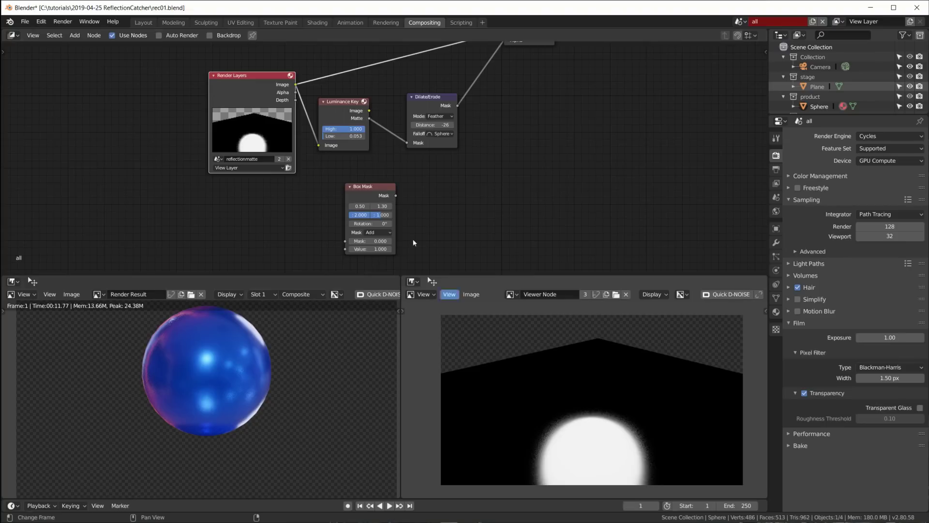
left_click(362, 195, "ctrl+shift")
left_click_drag(382, 205, 369, 205)
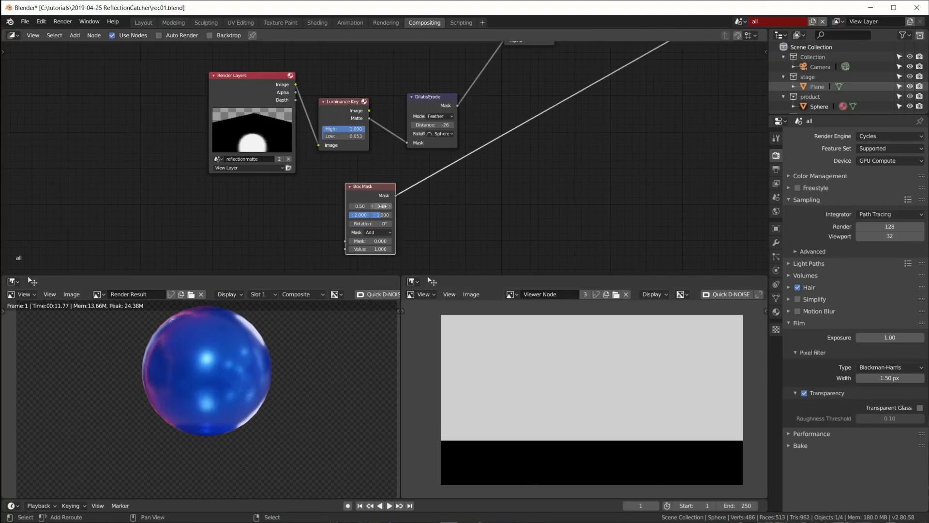
Add a Blur node after the Box Mask's Mask output and set its filter type to Fast Gaussian.
key("shift+a")
mouse_move(434, 199)
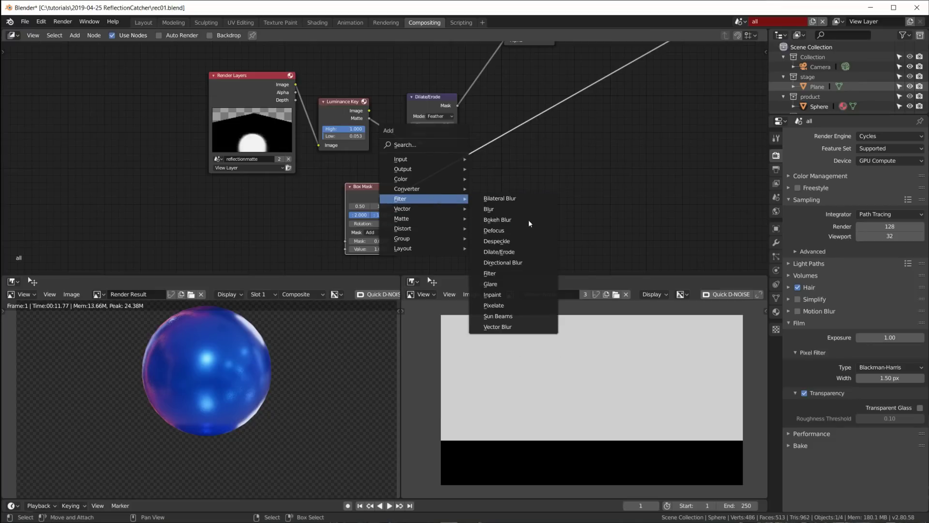
left_click(488, 209)
left_click(449, 213)
left_click(450, 188)
left_click(448, 234)
scroll(449, 227, "up", 2)
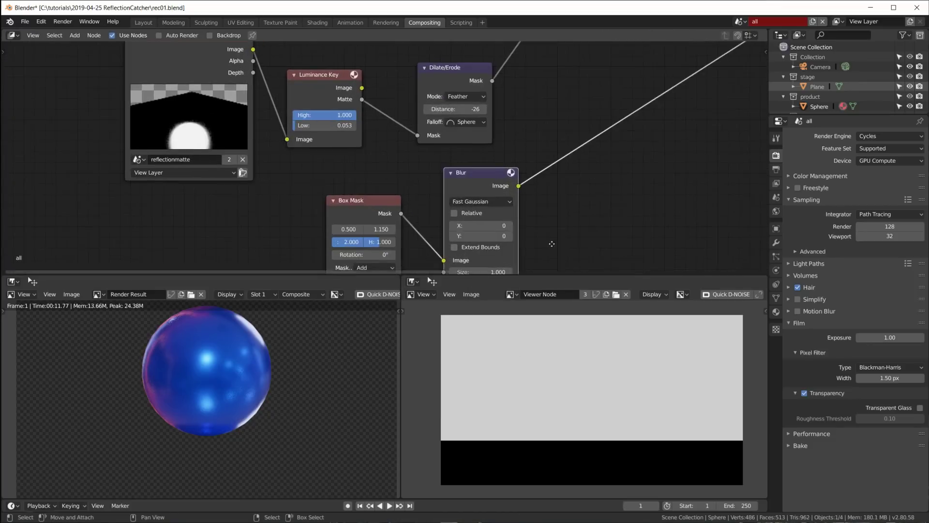
Make the Blur node's size relative and set its X and Y blur to 10%.
middle_click_drag(485, 211, 441, 132)
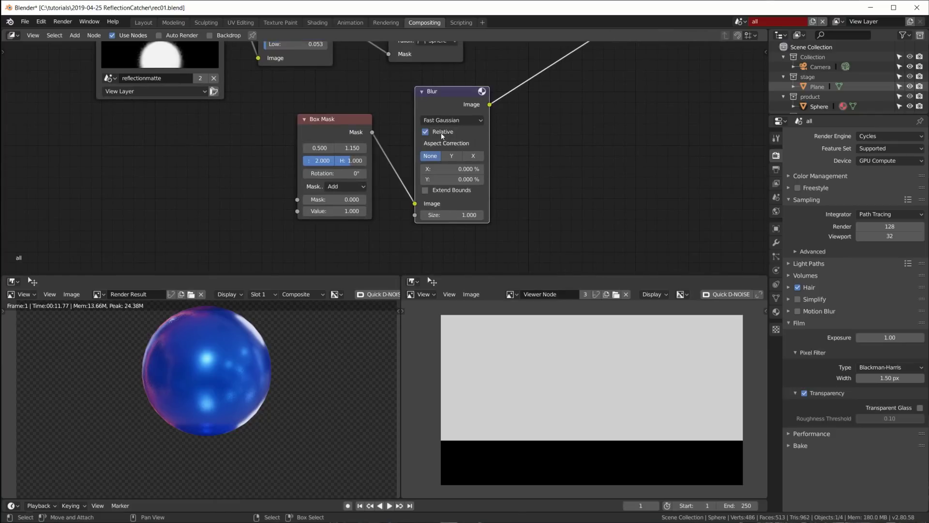
double_click(446, 167)
type("10")
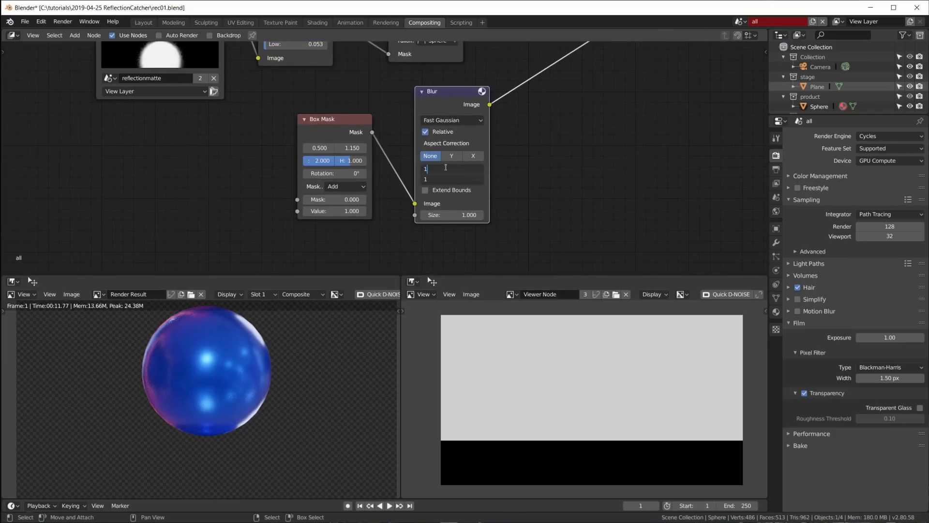
key("Return")
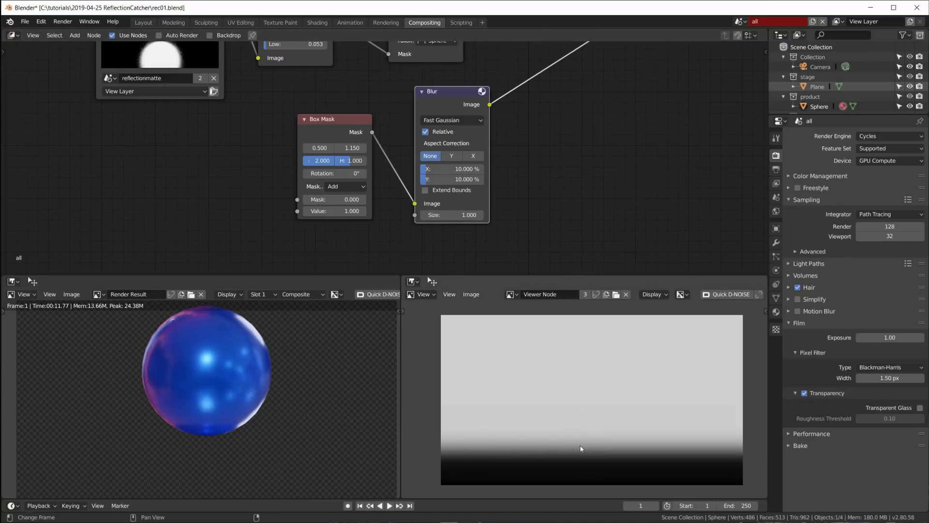
Add a Mix node, feed the Dilate/Erode mask into its first Image input, and preview the Dilate/Erode output in the viewer.
scroll(494, 189, "down", 2)
key("shift+a")
mouse_move(490, 171)
left_click(539, 256)
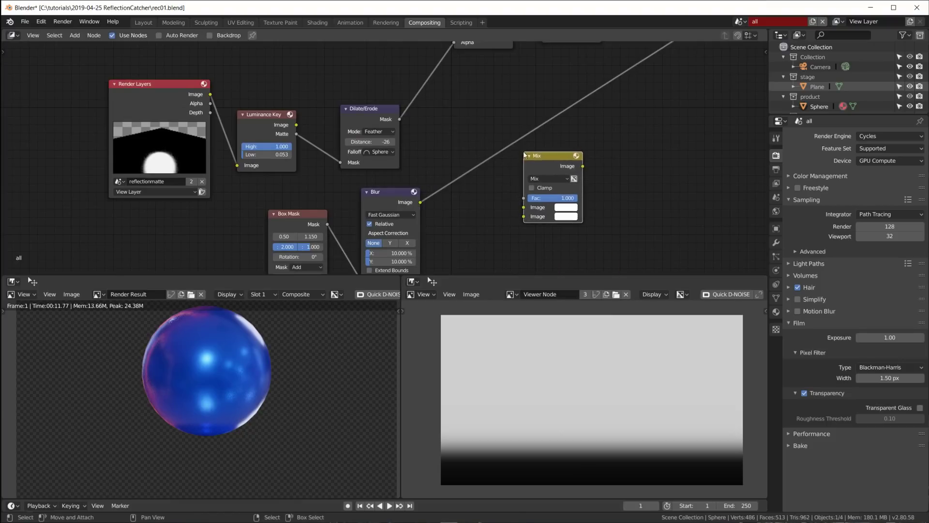
left_click_drag(399, 119, 524, 208)
left_click(371, 111, "ctrl+shift")
scroll(631, 467, "up", 3)
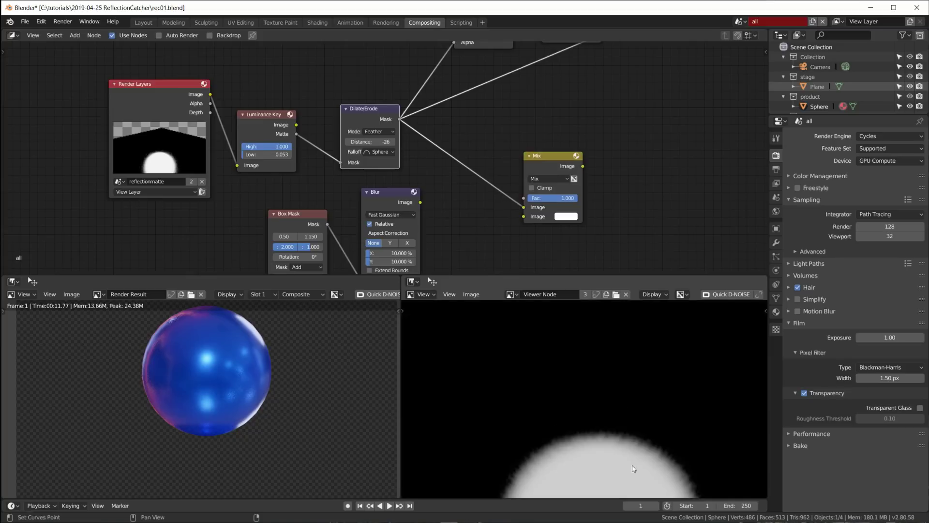
Connect the Blur node's Image output to the Mix node's Fac input and preview the Mix result.
left_click_drag(356, 113, 351, 109)
left_click_drag(411, 208, 525, 199)
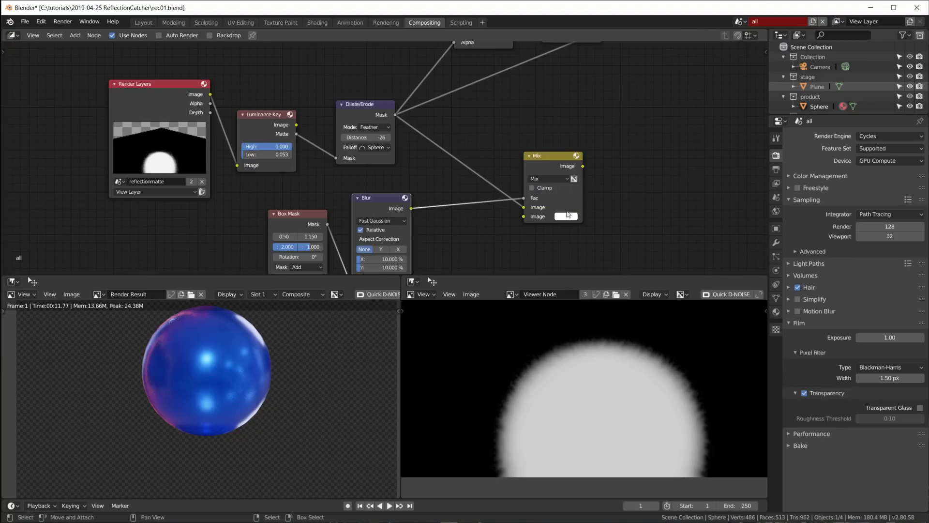
left_click(545, 164, "ctrl+shift")
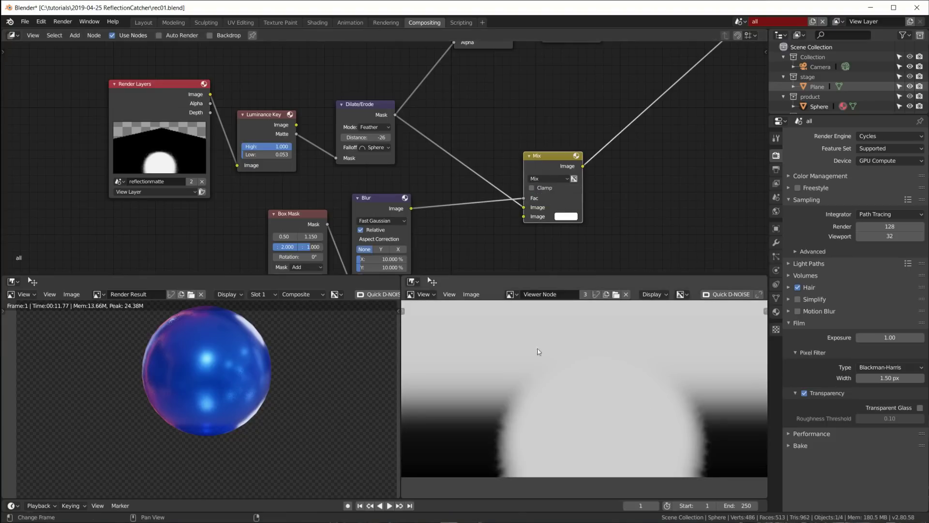
Make room among the mask nodes, duplicate Dilate/Erode above the original, feed it the Luminance Key's Matte, and preview it.
left_click_drag(317, 215, 279, 230)
left_click_drag(385, 202, 364, 220)
left_click_drag(357, 107, 355, 141)
key("shift+d")
left_click(347, 93)
left_click_drag(297, 134, 333, 118)
left_click_drag(362, 68, 365, 68)
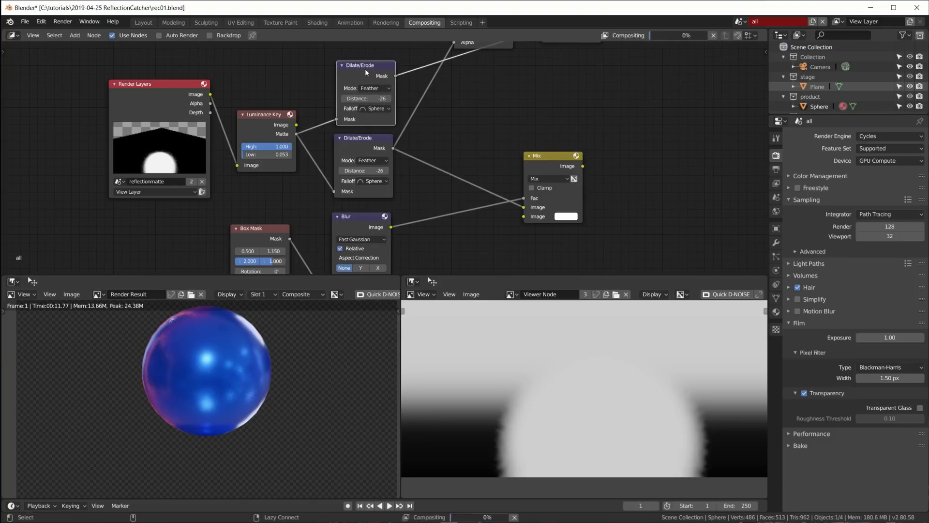
Set the duplicated Dilate/Erode node's feather distance to -5.
scroll(364, 63, "up", 2)
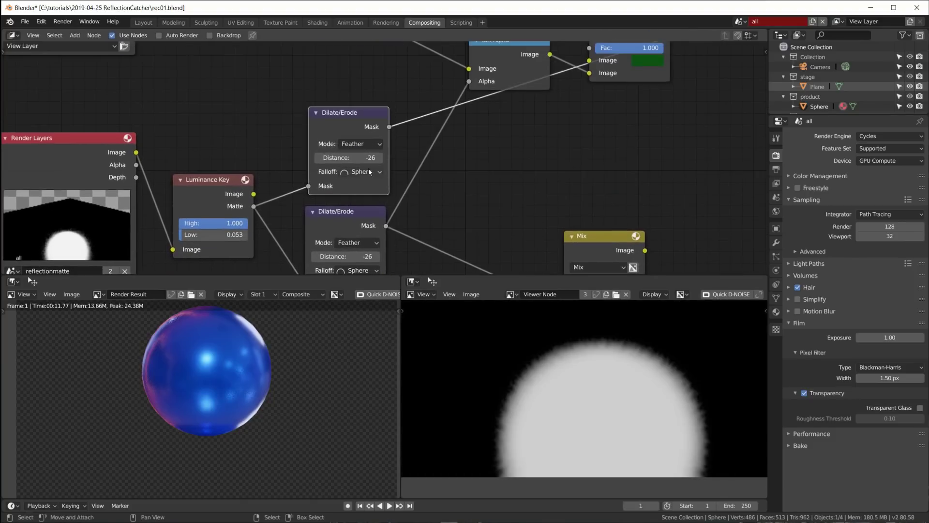
left_click_drag(348, 157, 367, 157)
left_click(354, 157)
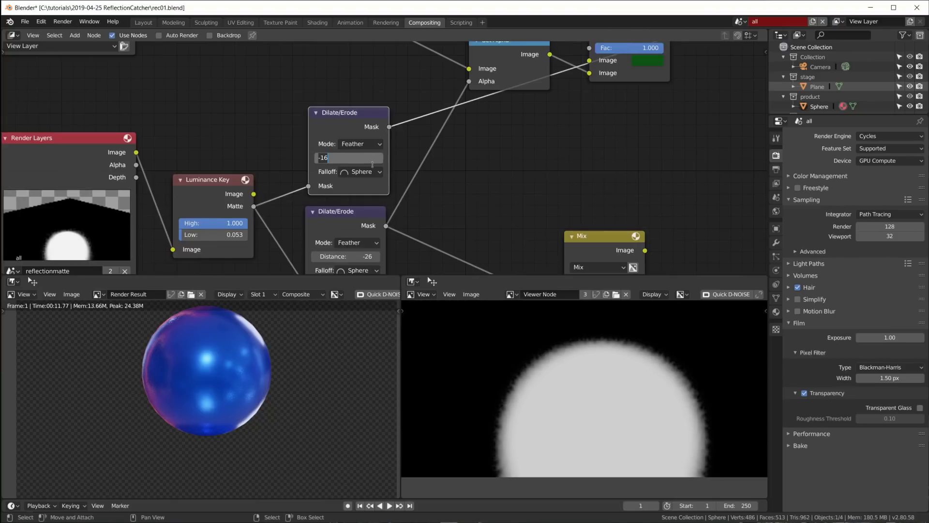
type("5")
key("Return")
left_click(358, 156)
type("-5")
key("Return")
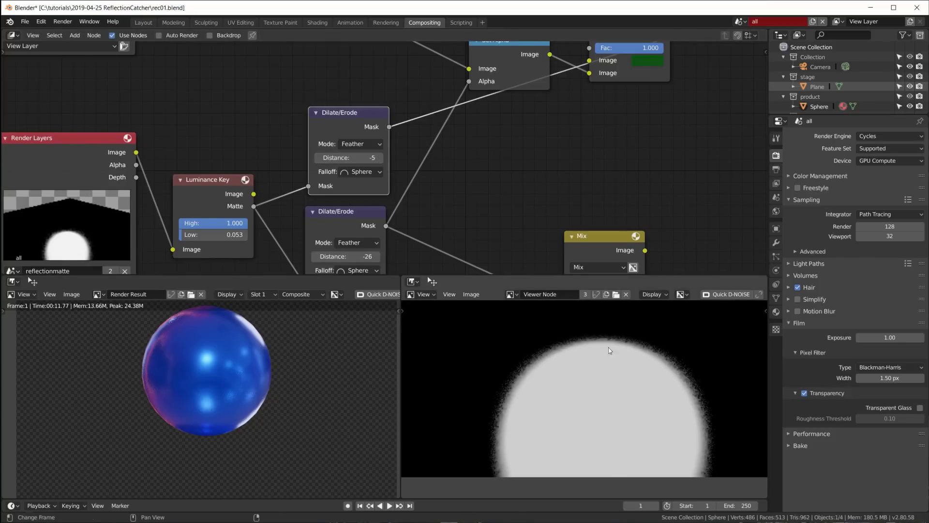
Connect the -5 Dilate/Erode mask to Mix's first Image input, moving the -26 mask to the second, and preview the Mix.
middle_click_drag(500, 119, 516, 70)
middle_click_drag(464, 139, 456, 100)
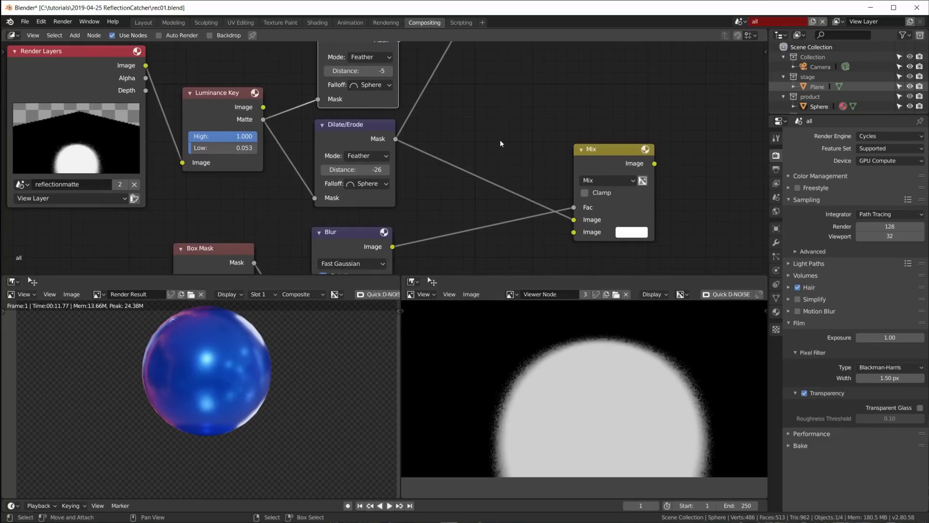
middle_click_drag(401, 135, 387, 167)
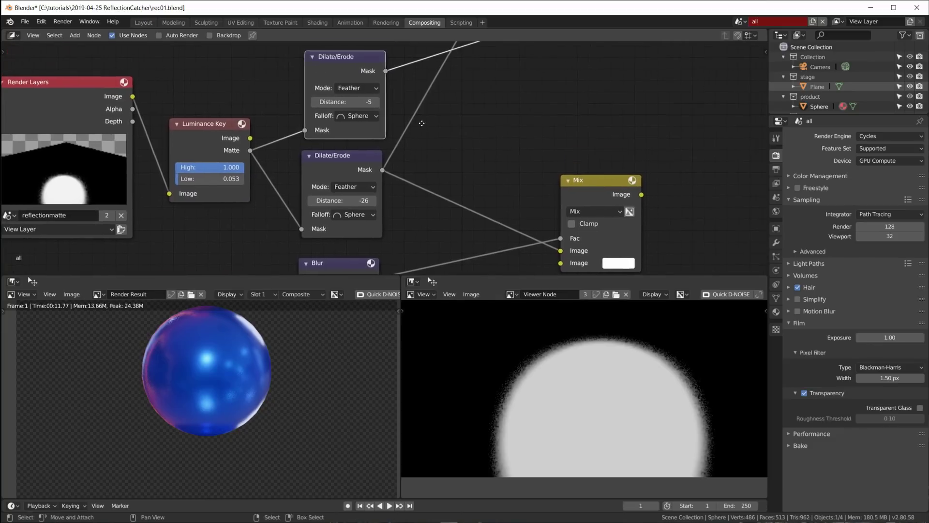
left_click_drag(384, 71, 560, 252)
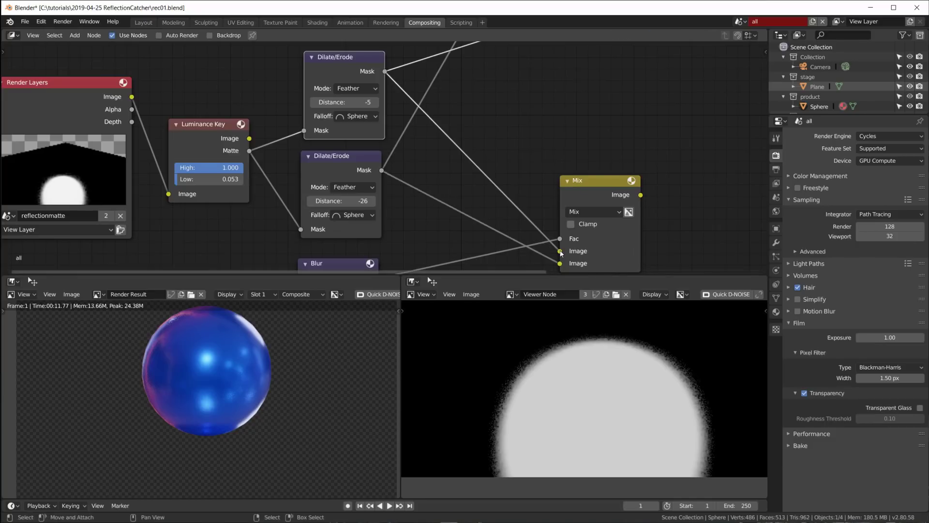
left_click(584, 194, "ctrl+shift")
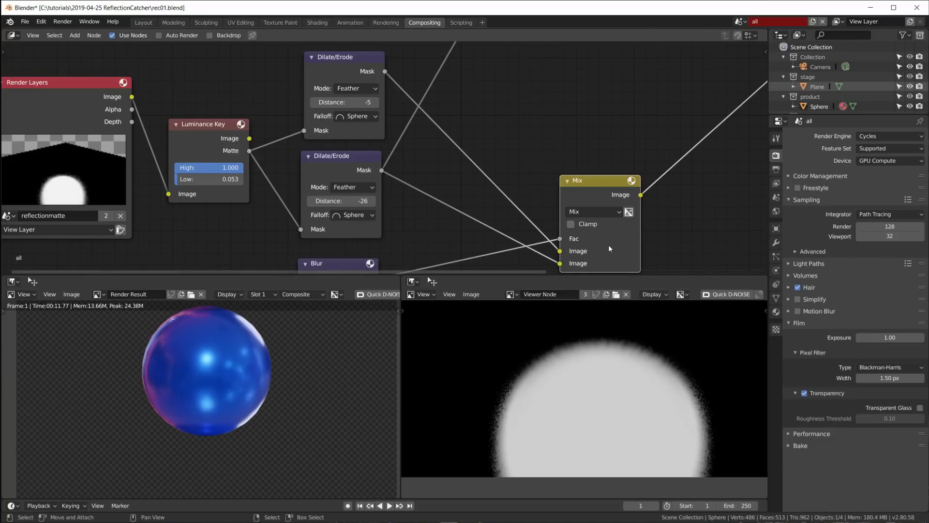
Preview the Blur, both Dilate/Erode nodes and the Mix in turn to compare the masks with the blended matte.
middle_click_drag(617, 235, 616, 166)
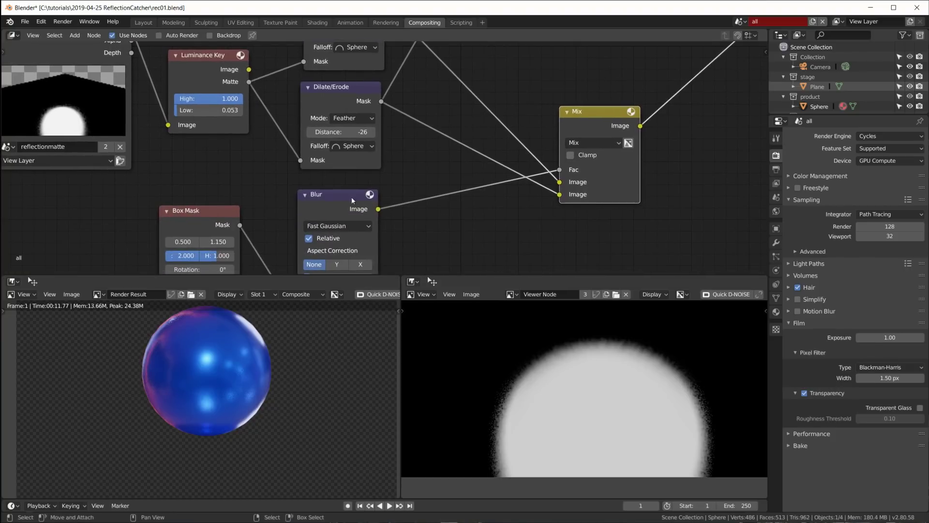
left_click_drag(352, 201, 351, 207)
left_click(343, 216, "ctrl+shift")
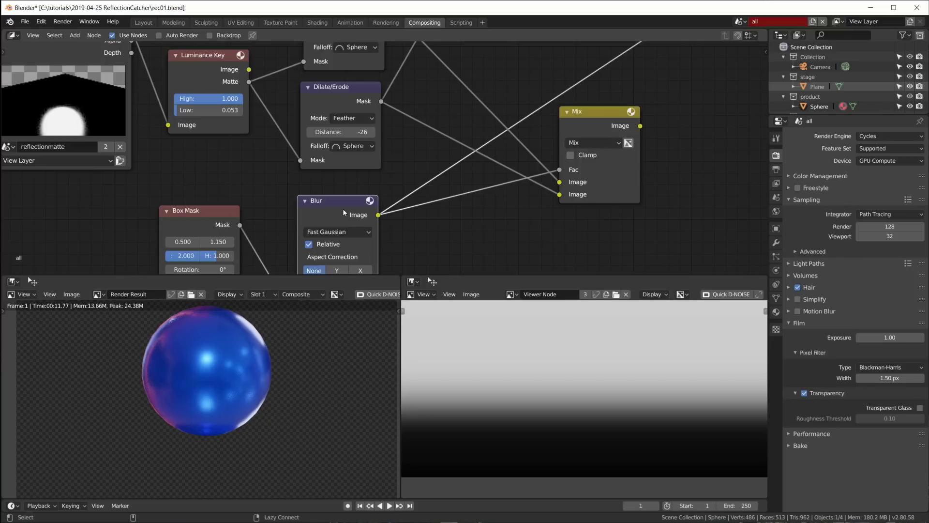
middle_click_drag(344, 213, 344, 267)
left_click(325, 63, "ctrl+shift")
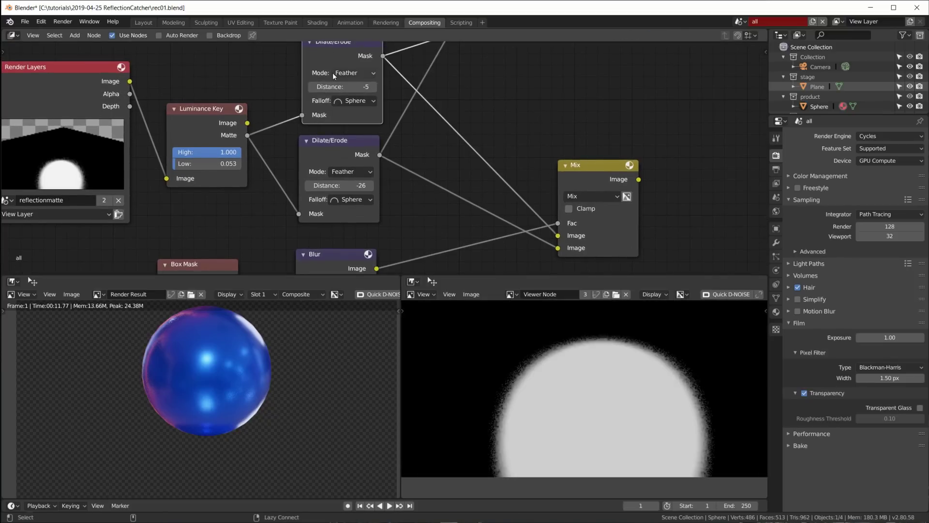
left_click(340, 156, "ctrl+shift")
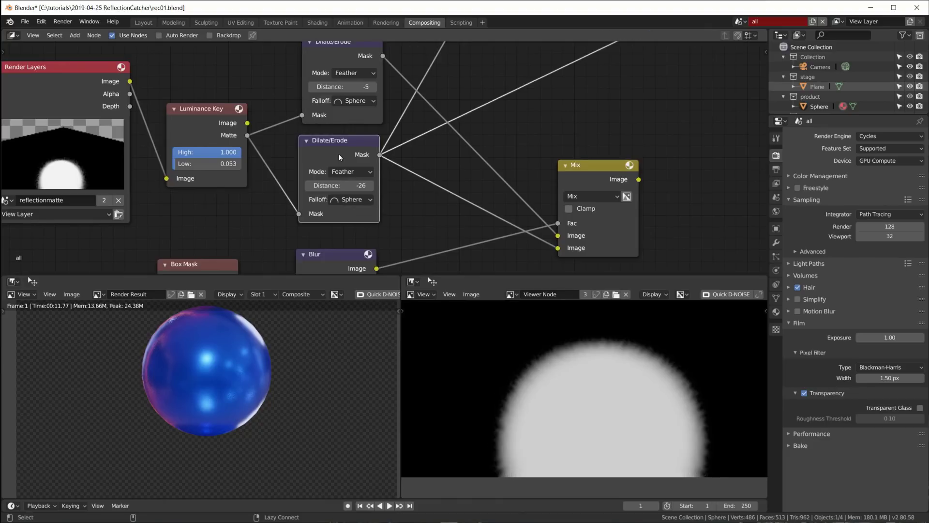
left_click(583, 182, "ctrl+shift")
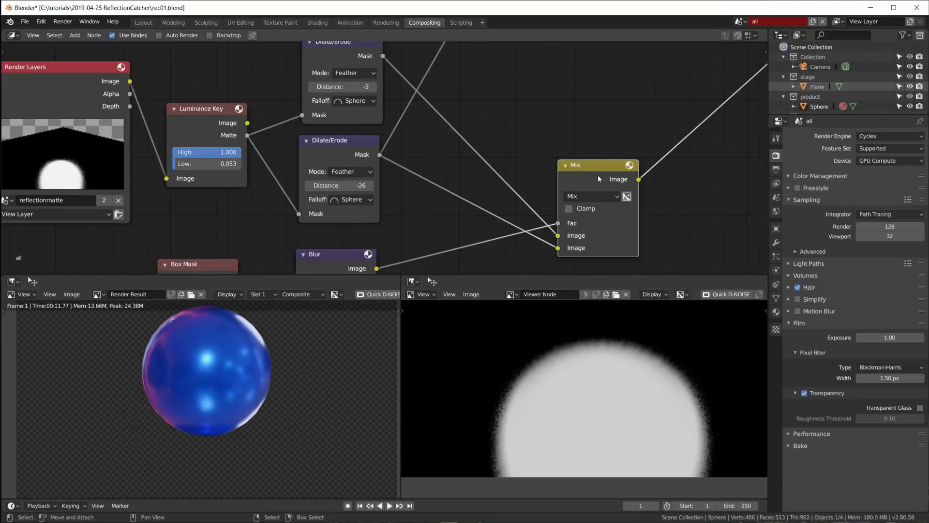
Feed the Mix output into Set Alpha's Alpha input, reposition Set Alpha and Alpha Over after it, and preview Alpha Over.
scroll(599, 179, "down", 4)
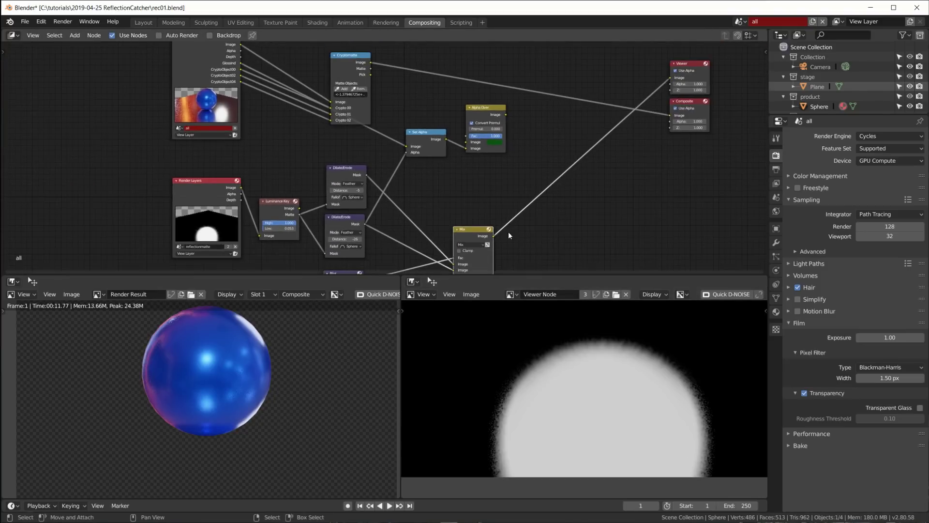
left_click_drag(495, 237, 551, 191)
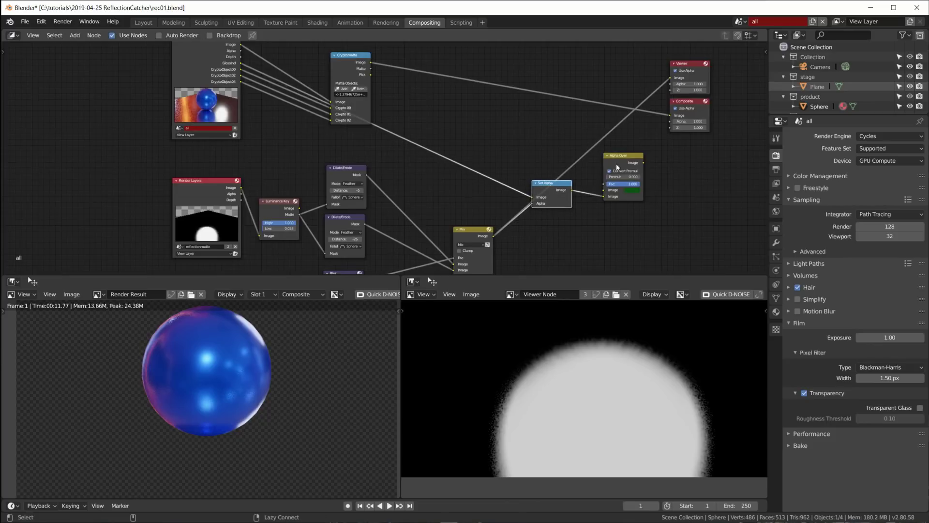
left_click(617, 166, "ctrl+shift")
scroll(597, 402, "up", 2)
Swap the Mix node's two Image inputs and set the lower Dilate/Erode distance to -30 and the upper one to -11.
middle_click_drag(600, 407, 600, 428)
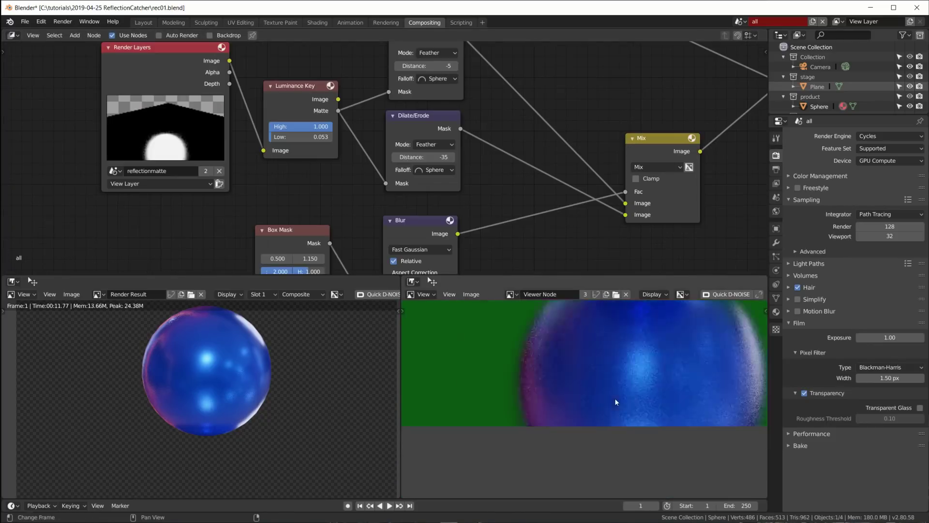
scroll(596, 408, "down", 2)
scroll(596, 408, "up", 2)
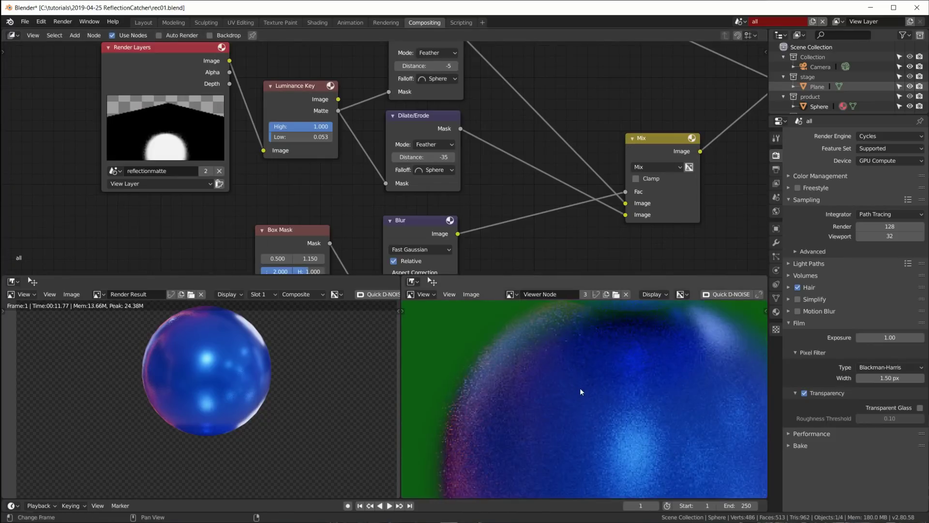
middle_click_drag(581, 390, 575, 436)
mouse_move(427, 156)
left_mouse_down()
mouse_move(415, 157)
mouse_move(424, 157)
left_mouse_up()
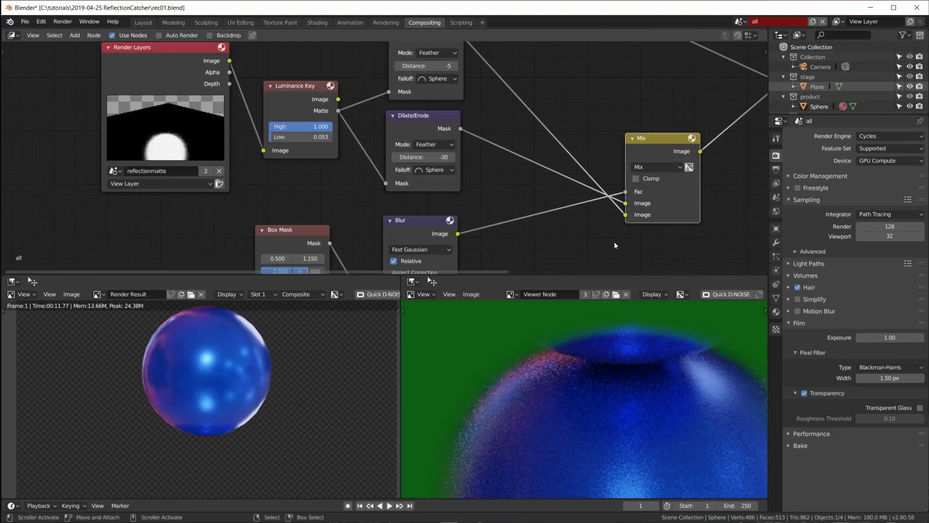
middle_click_drag(424, 67, 423, 122)
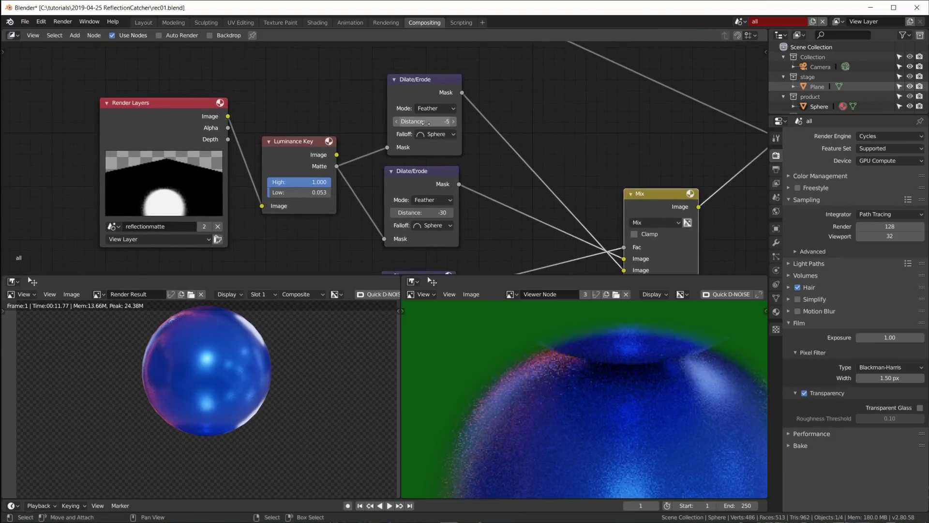
left_click_drag(422, 122, 417, 122)
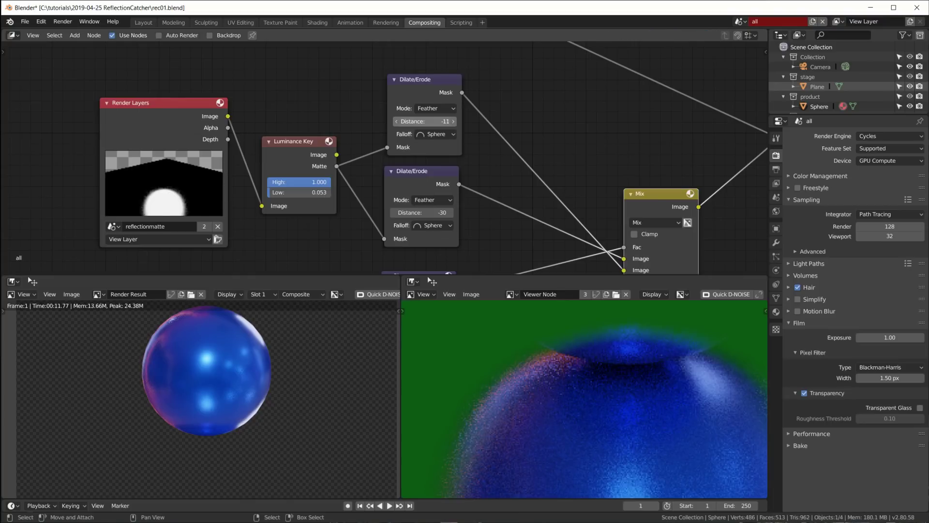
Set the lower Dilate/Erode node's distance to -46 and the upper one's to -14 to soften the reflection's edges.
middle_click_drag(493, 230, 517, 119)
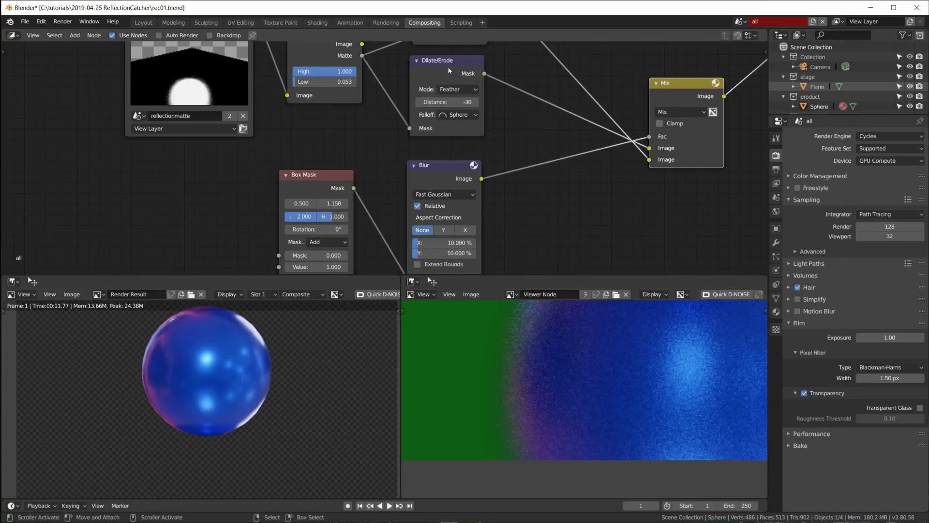
left_click_drag(449, 71, 448, 77)
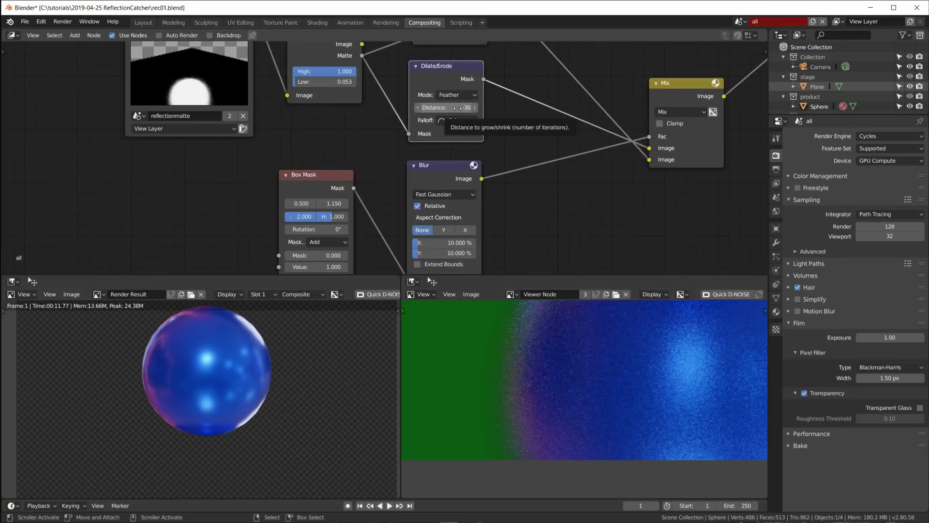
left_click_drag(461, 107, 430, 107)
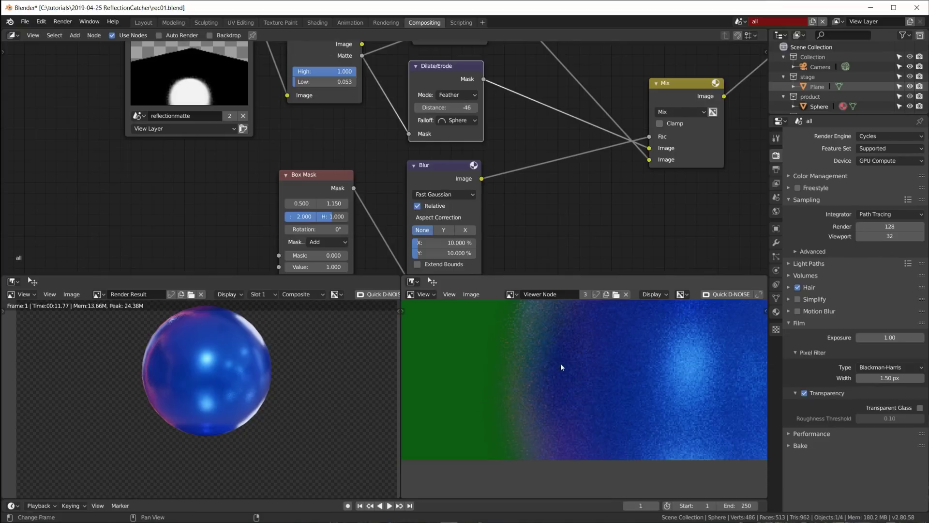
middle_click_drag(684, 342, 711, 460)
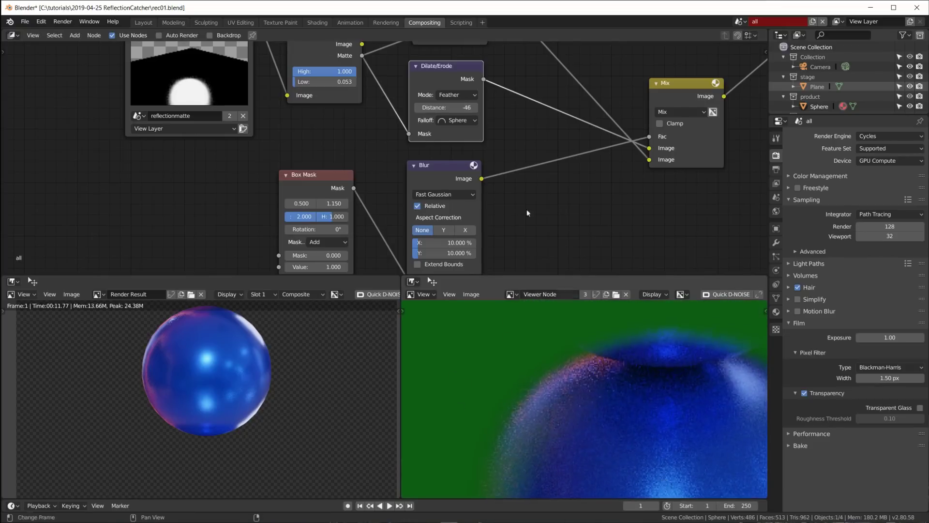
middle_click_drag(445, 88, 439, 207)
left_click_drag(443, 130, 435, 129)
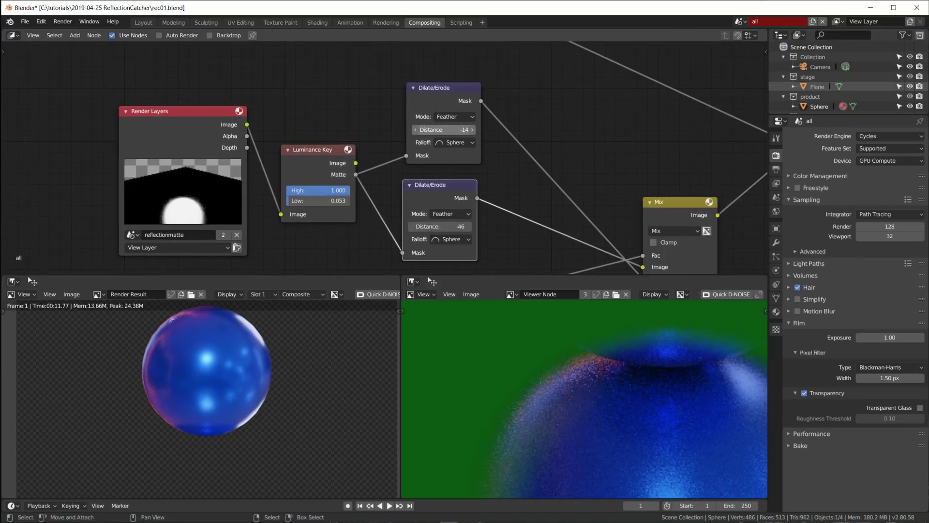
Examine the masked reflection over green and compare it with the original image from the "all" Render Layers node.
scroll(684, 446, "down", 2)
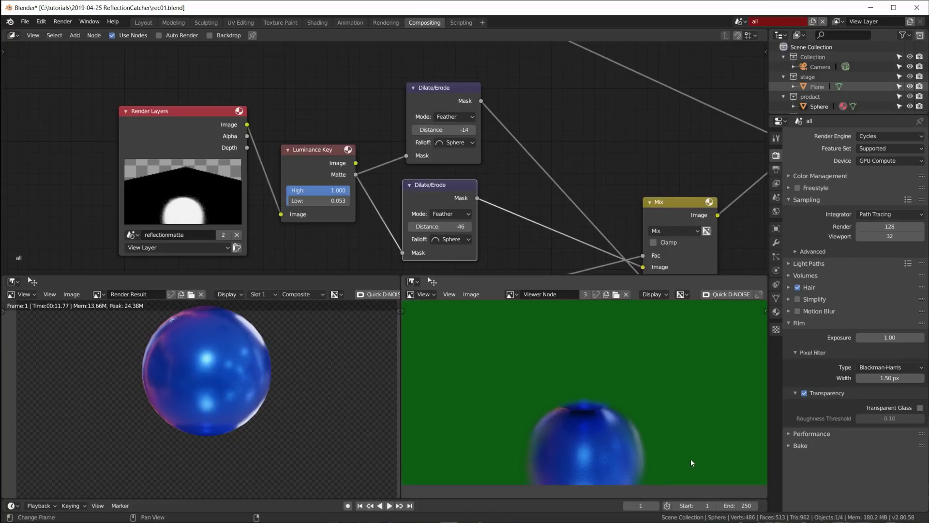
middle_click_drag(689, 457, 711, 444)
scroll(469, 150, "down", 3)
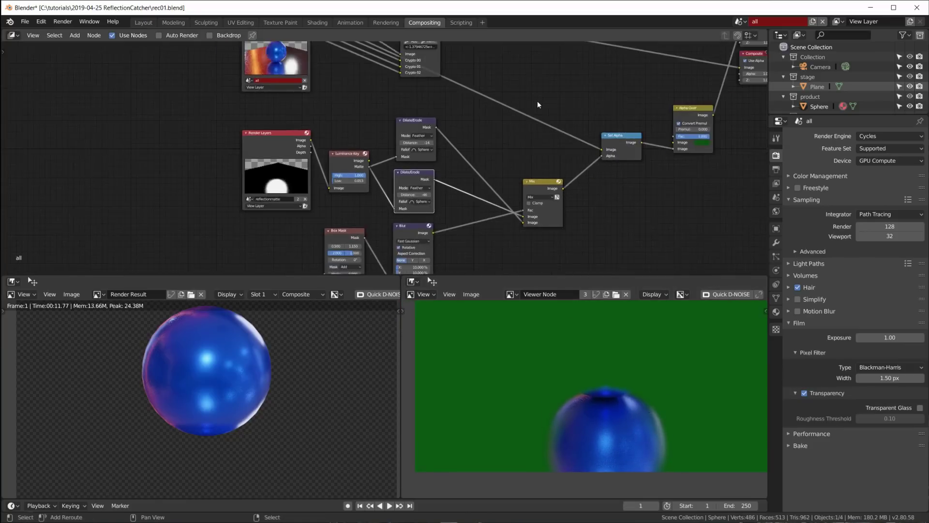
middle_click_drag(469, 149, 489, 217)
scroll(489, 217, "up", 2)
left_click(255, 86, "ctrl+shift")
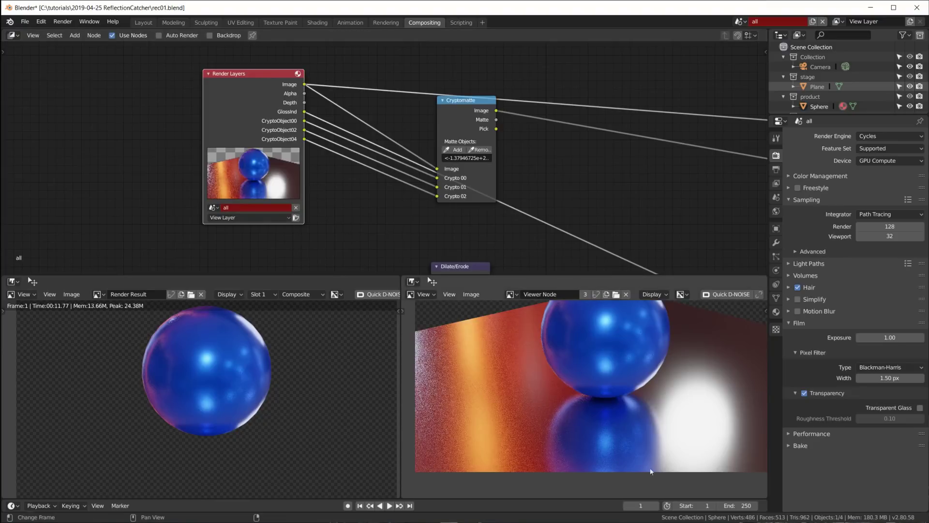
Preview the Alpha Over result in the viewer again and collapse the Cryptomatte node to its header.
middle_click_drag(671, 240, 474, 146)
left_click(673, 171, "ctrl+shift")
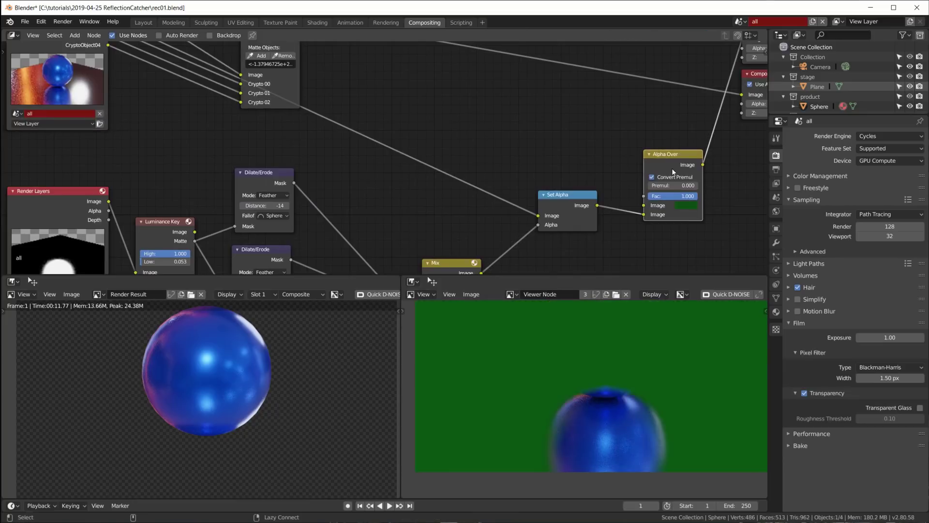
middle_click_drag(503, 108, 537, 195)
scroll(630, 146, "down", 2)
left_click_drag(323, 81, 308, 66)
key("h")
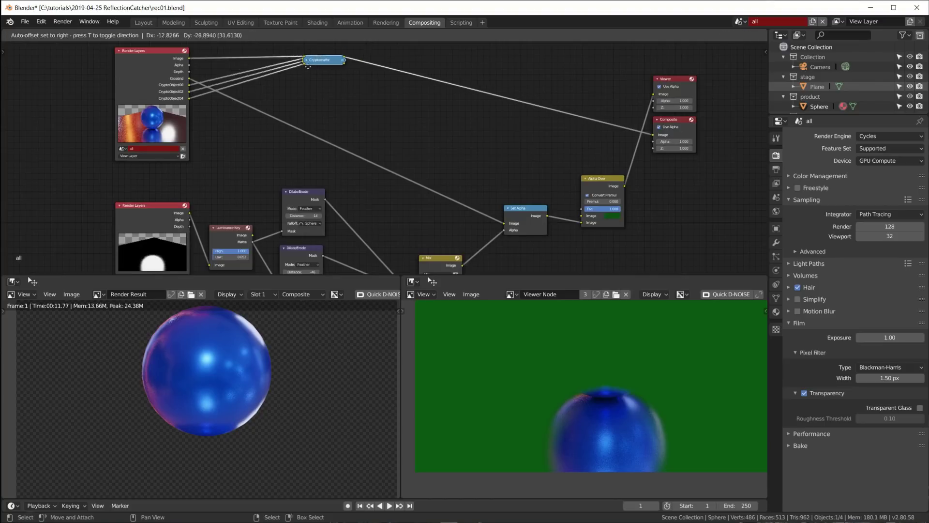
key("Escape")
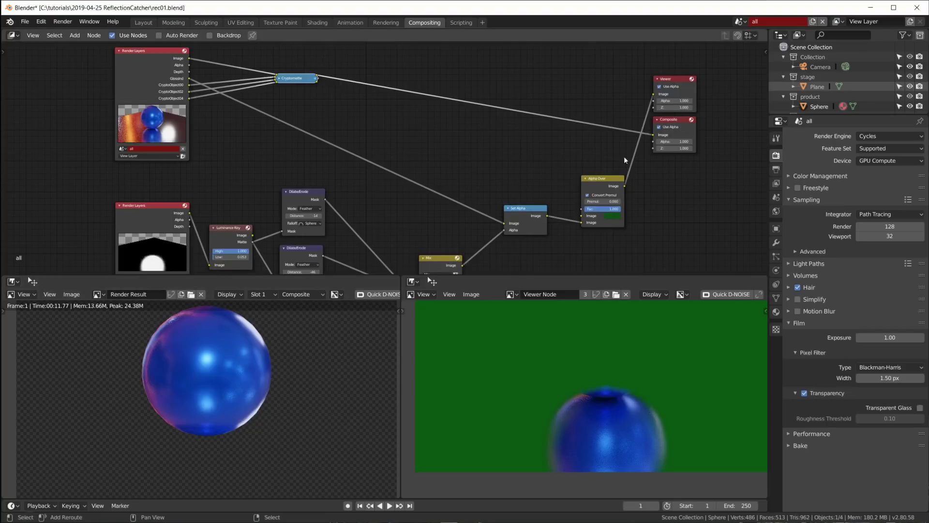
Duplicate Alpha Over onto the Composite link, feeding the first Alpha Over into its upper Image input and Cryptomatte into the lower one.
left_click_drag(595, 189, 559, 189)
key("shift+d")
left_click(598, 136)
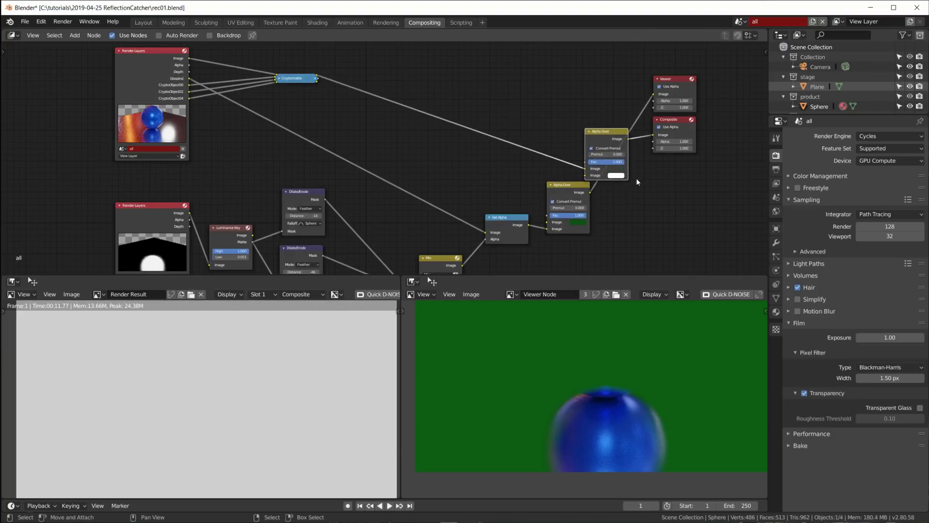
left_click_drag(605, 134, 624, 116)
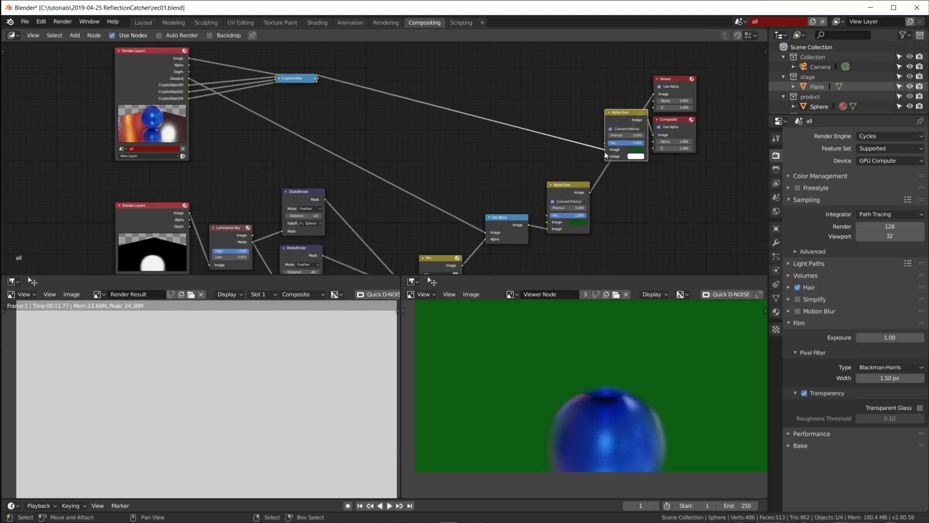
left_click_drag(604, 152, 605, 156)
left_click_drag(591, 192, 610, 151)
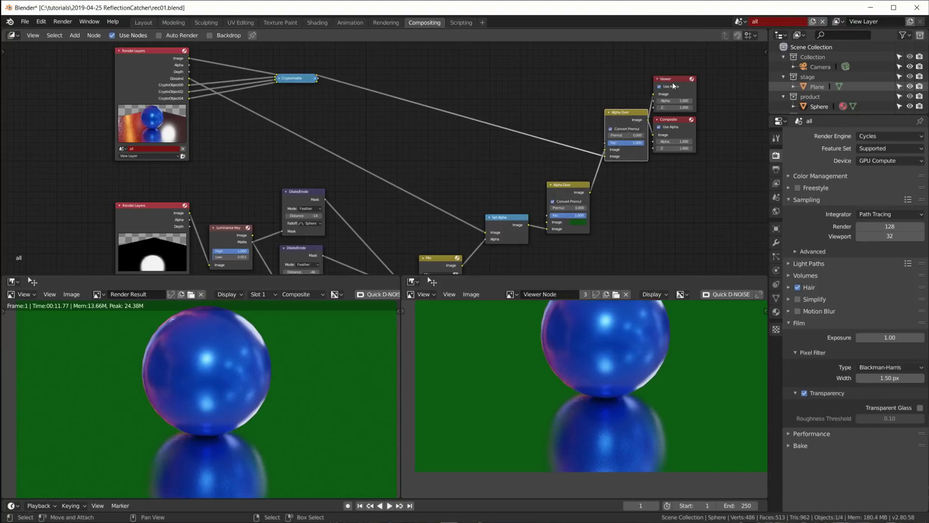
Space the Composite and Viewer nodes farther from the second Alpha Over and check the combined sphere and reflection.
left_click_drag(673, 119, 721, 134)
left_click_drag(673, 79, 724, 79)
scroll(624, 432, "down", 2)
scroll(644, 421, "up", 3)
scroll(629, 421, "down", 3)
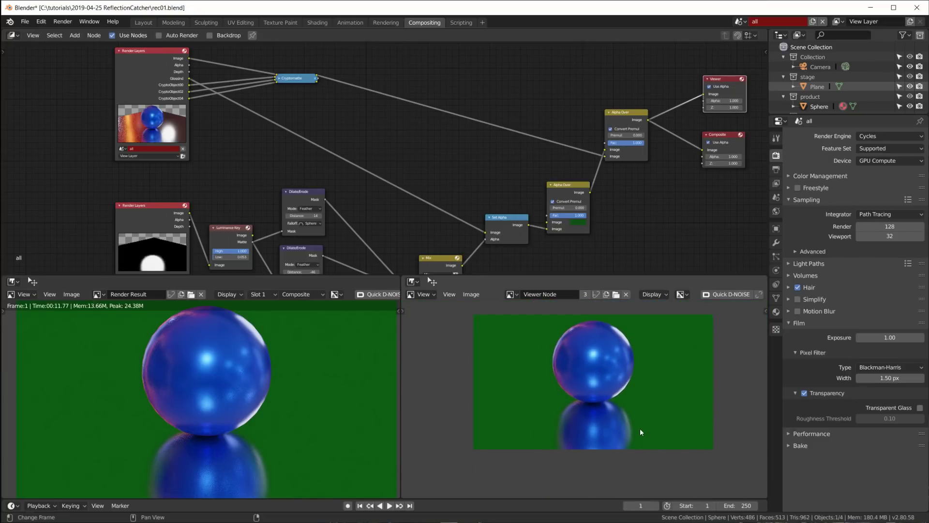
Set the first Alpha Over node's background color to fully transparent black and inspect the resulting composite.
left_click_drag(576, 231, 577, 222)
scroll(576, 221, "up", 1)
scroll(576, 222, "up", 2)
middle_click_drag(576, 221, 611, 159)
left_click(610, 160)
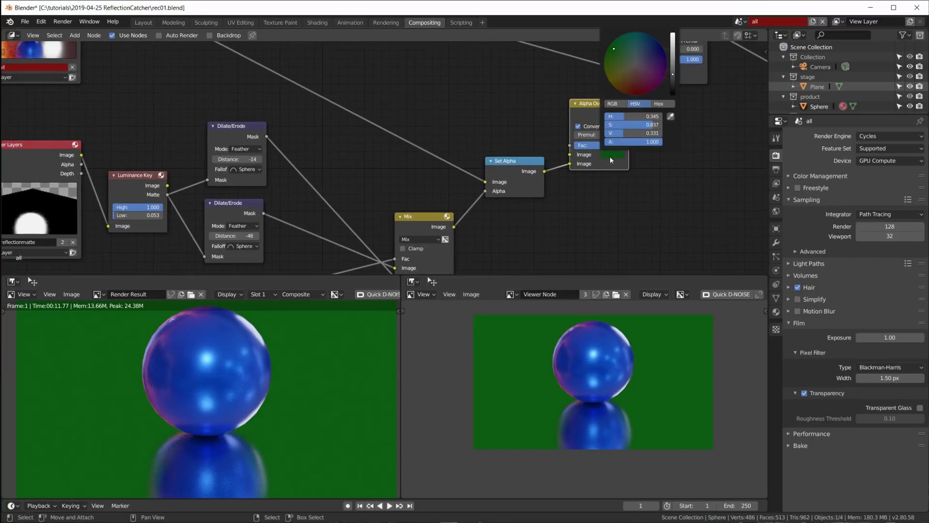
left_click_drag(650, 141, 601, 142)
left_click_drag(673, 73, 673, 86)
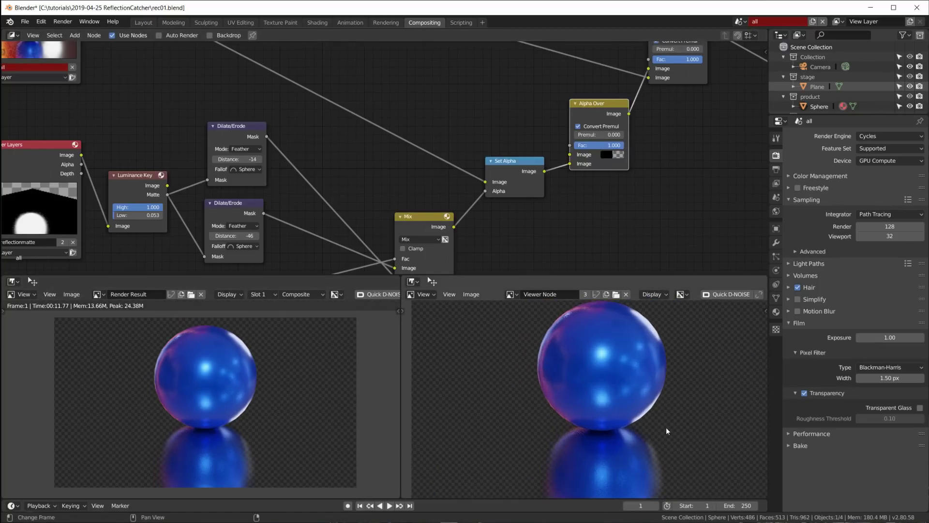
scroll(635, 435, "up", 2)
scroll(643, 439, "down", 3)
mouse_move(643, 439)
middle_mouse_down()
mouse_move(641, 428)
mouse_move(635, 437)
middle_mouse_up()
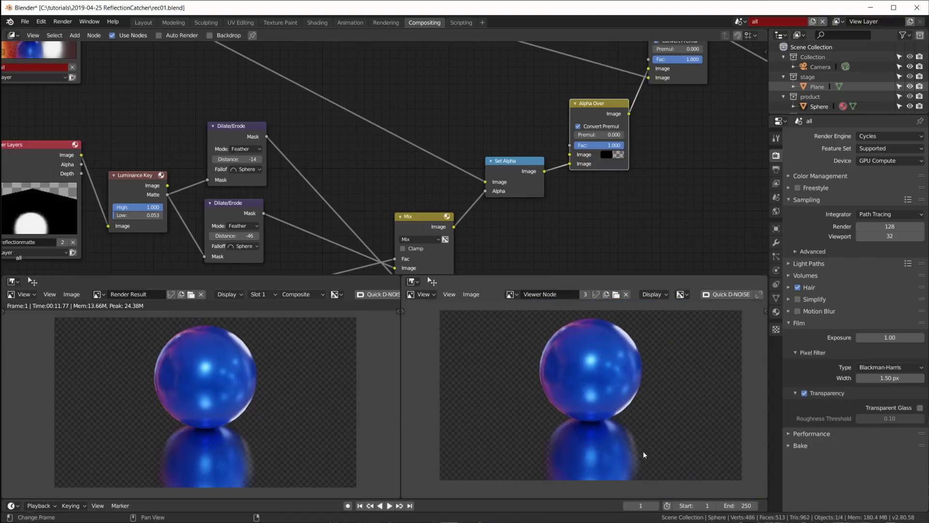
left_click_drag(600, 103, 599, 94)
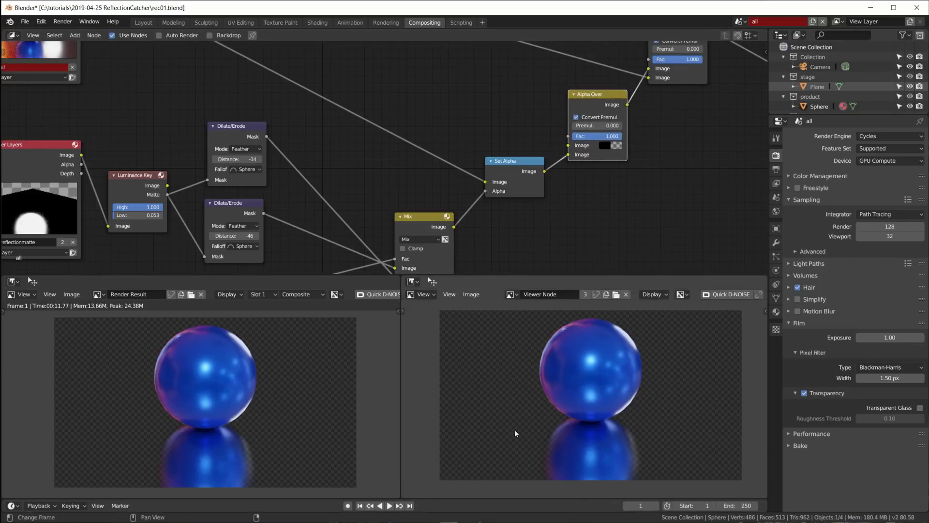
Switch to the Shading workspace, select the floor plane and create a linked copy of the "all" scene.
left_click(317, 23)
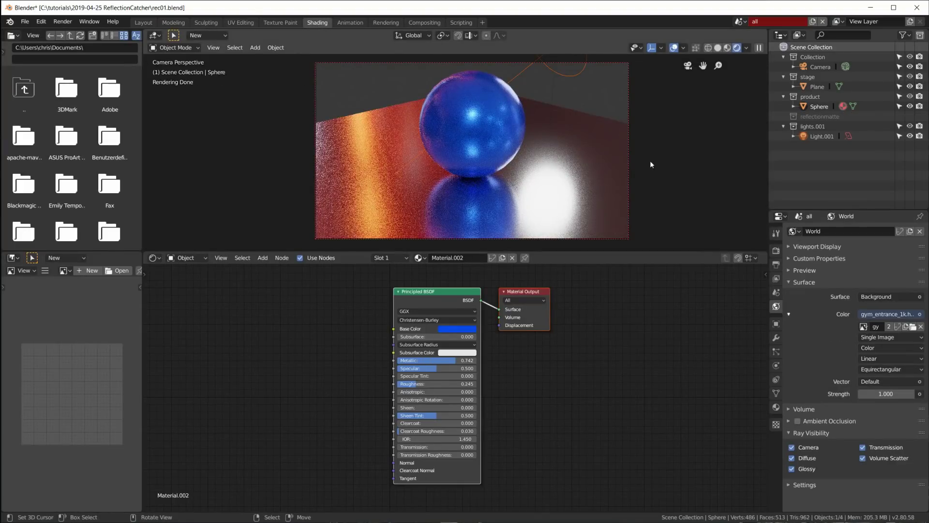
left_click(579, 147)
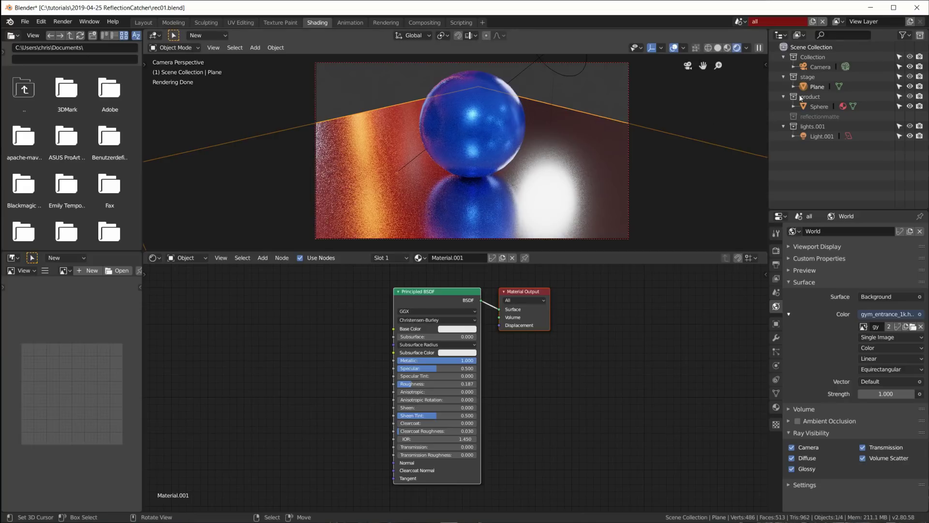
left_click(741, 21)
left_click(813, 22)
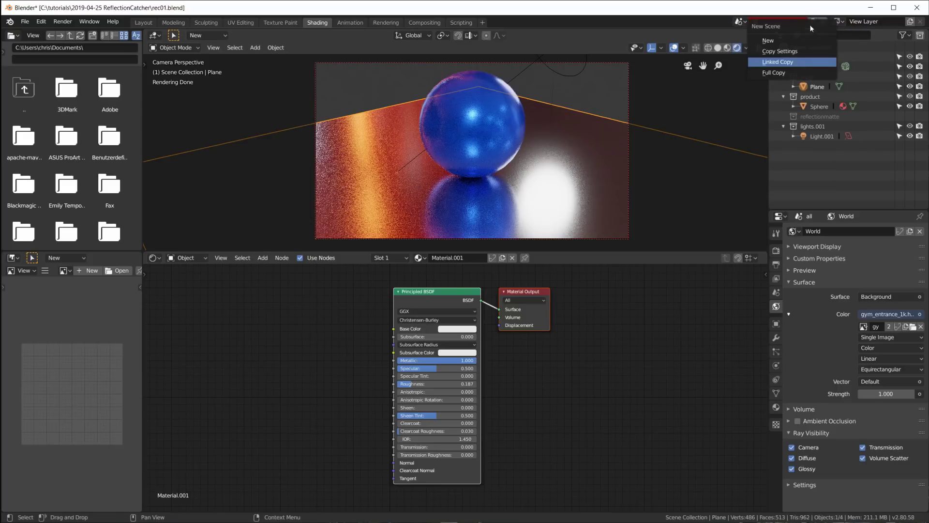
left_click(784, 61)
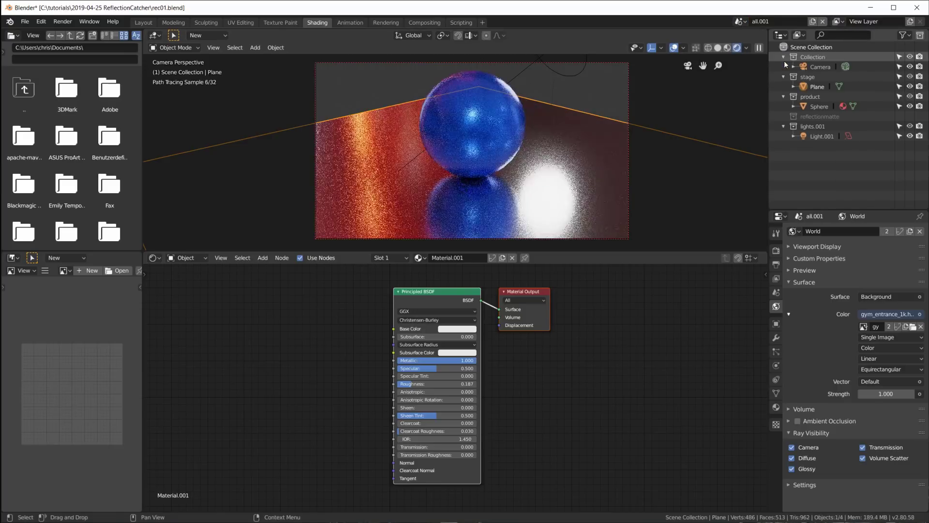
Rename the copied scene "new stage" and assign it the "world reflectionmatte" world.
double_click(777, 23)
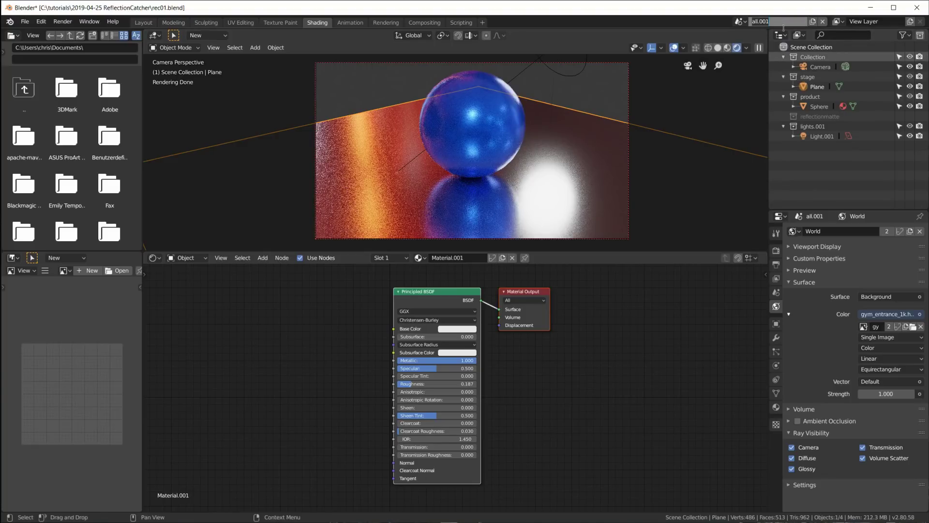
type("new stage")
key("Return")
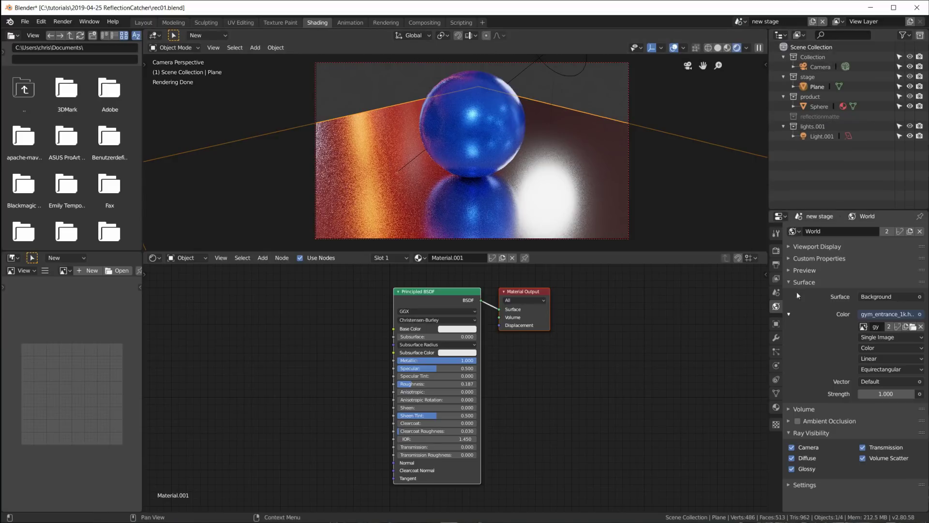
left_click(796, 232)
left_click(762, 257)
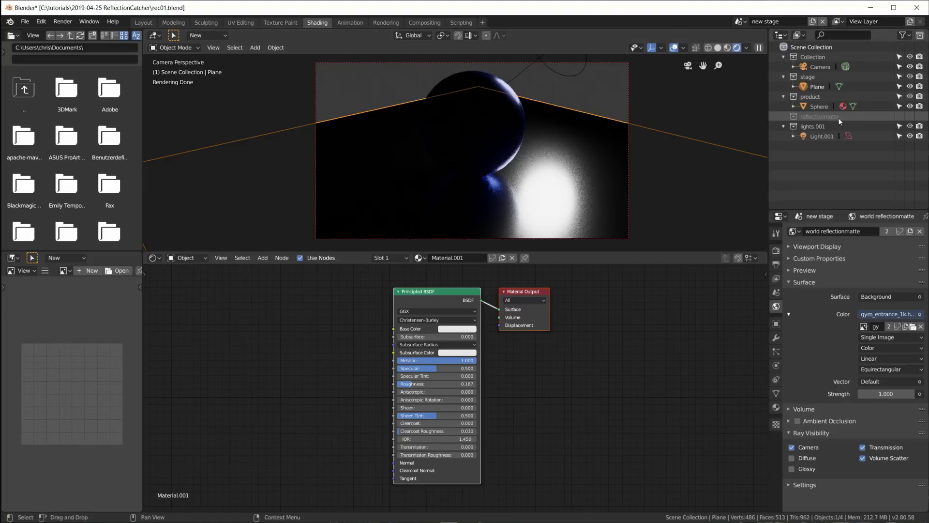
Exclude the "stage" and "product" collections from the new scene's view layer.
left_click(815, 76)
right_click(815, 76)
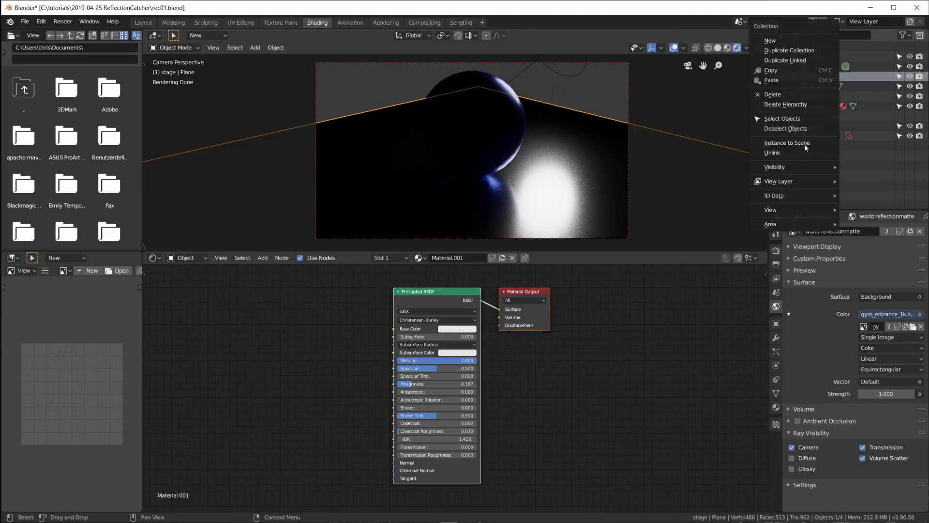
mouse_move(796, 186)
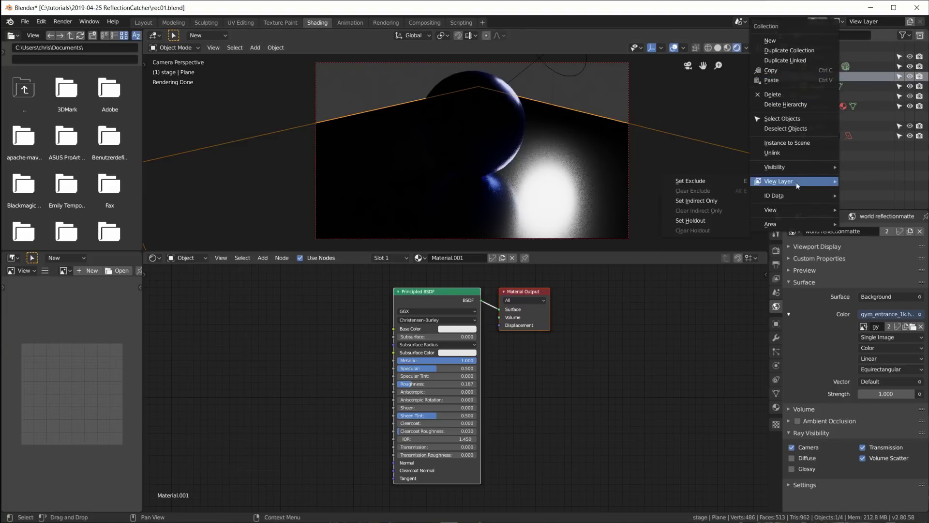
left_click(697, 181)
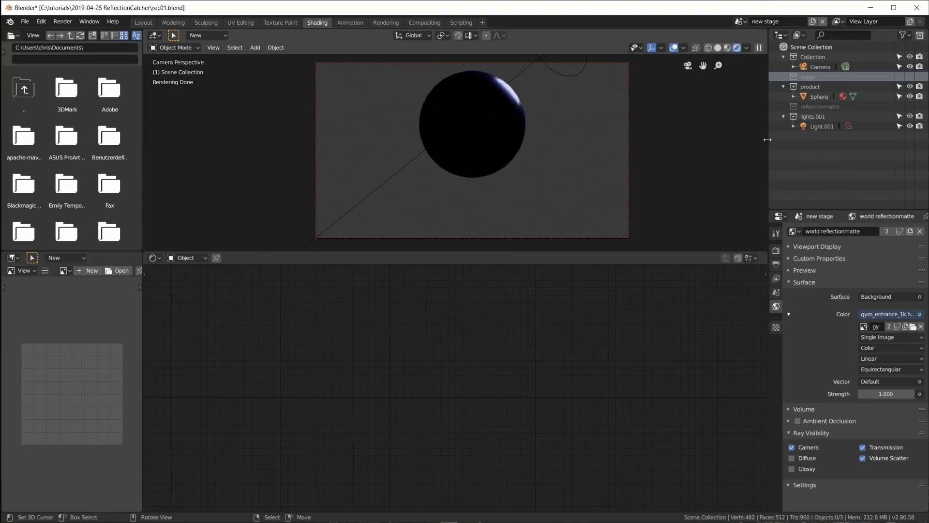
left_click(812, 89)
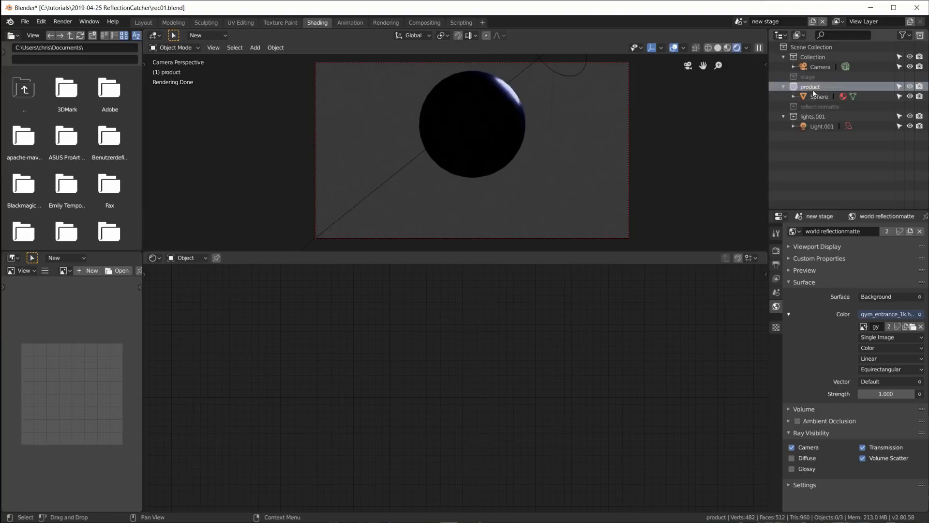
right_click(812, 89)
mouse_move(796, 184)
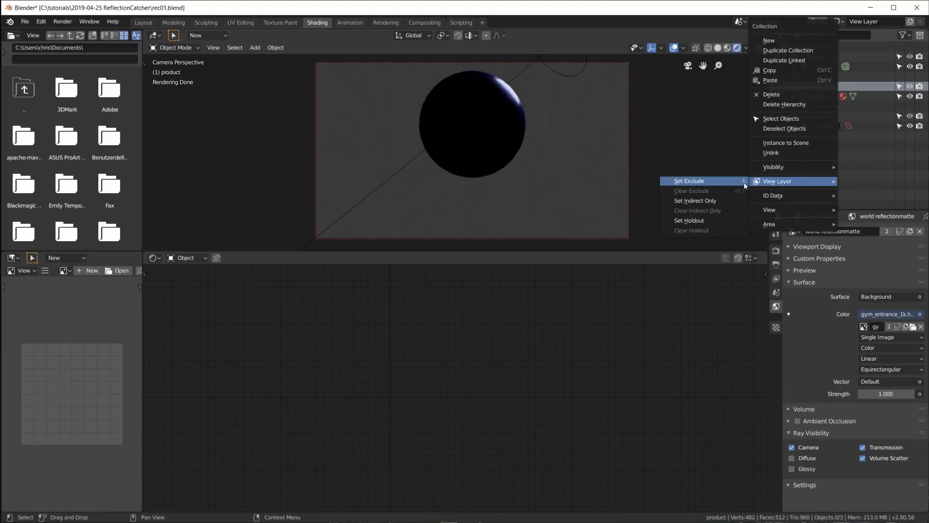
left_click(726, 182)
Add a mesh circle at the 3D cursor with its fill type set to Ngon and view it through the camera.
key("KP_0")
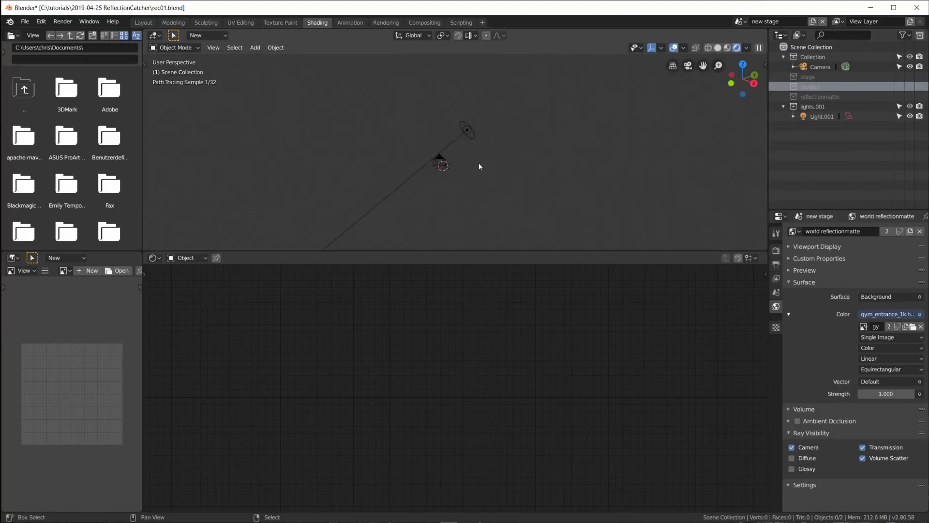
key("KP_7")
scroll(490, 152, "up", 6)
middle_click_drag(487, 157, 639, 196, "shift")
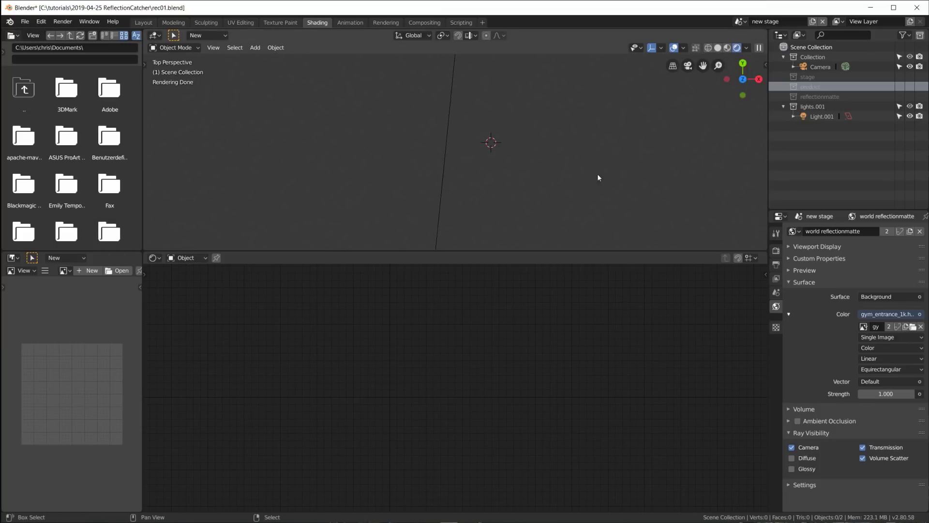
key("shift+a")
mouse_move(587, 169)
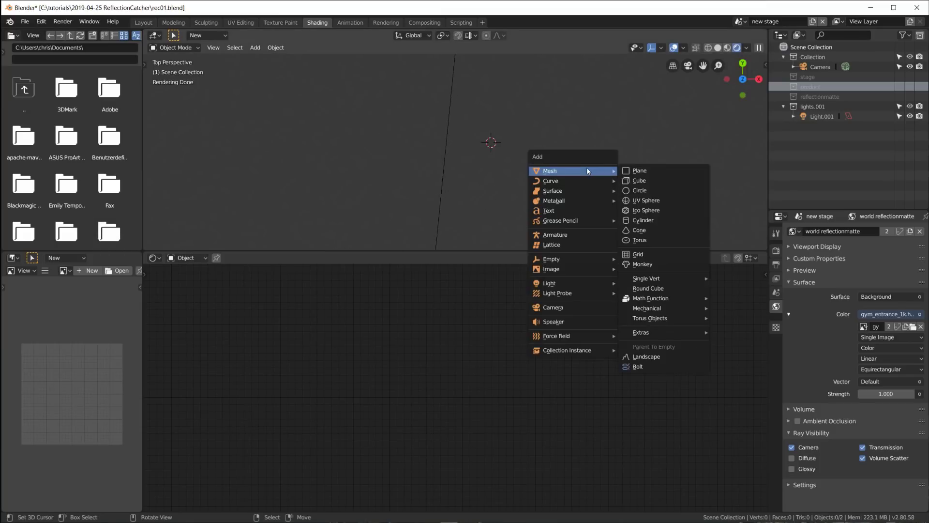
left_click(663, 193)
left_click(153, 243)
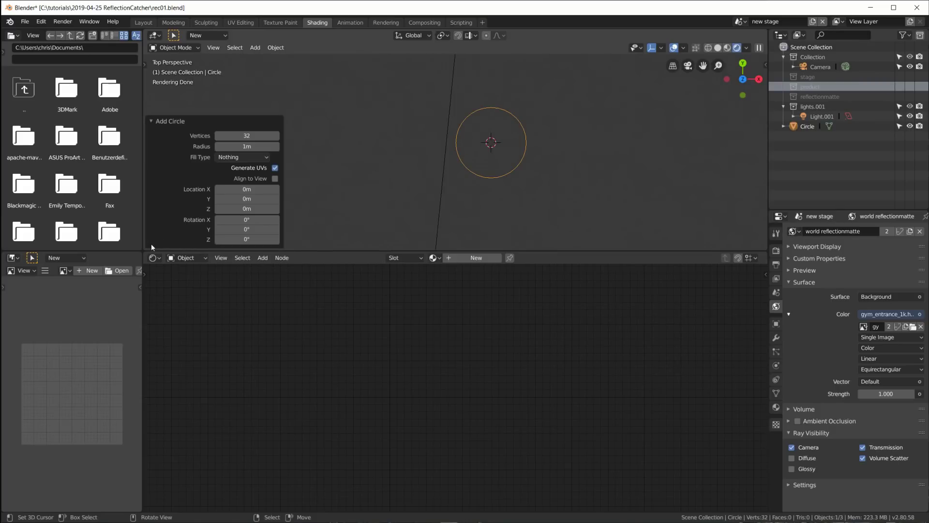
left_click(238, 157)
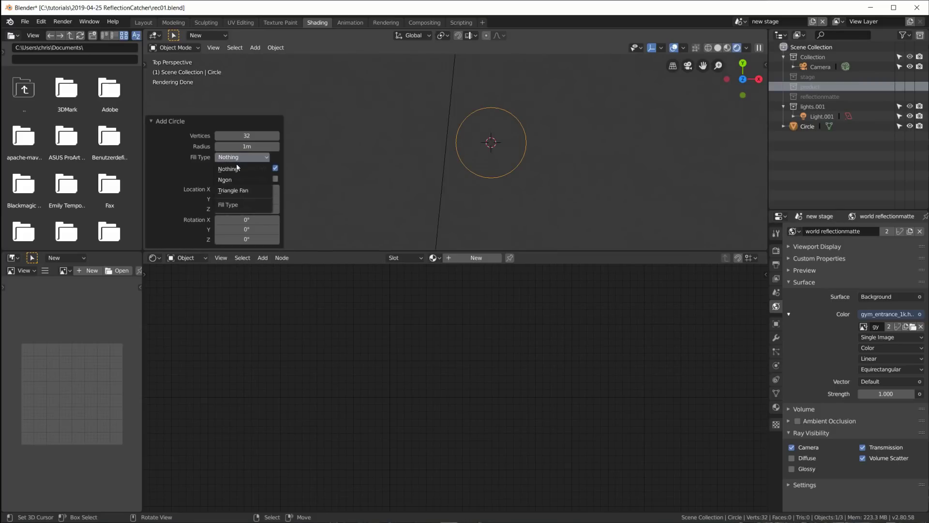
left_click(235, 180)
key("KP_0")
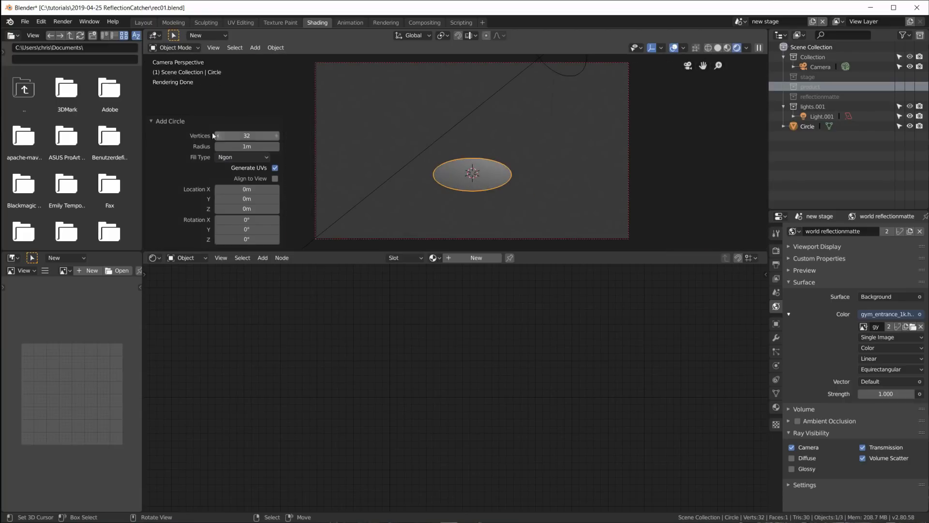
Scale the circle up uniformly until it spans about two thirds of the camera frame's width.
left_click(153, 122)
key("s")
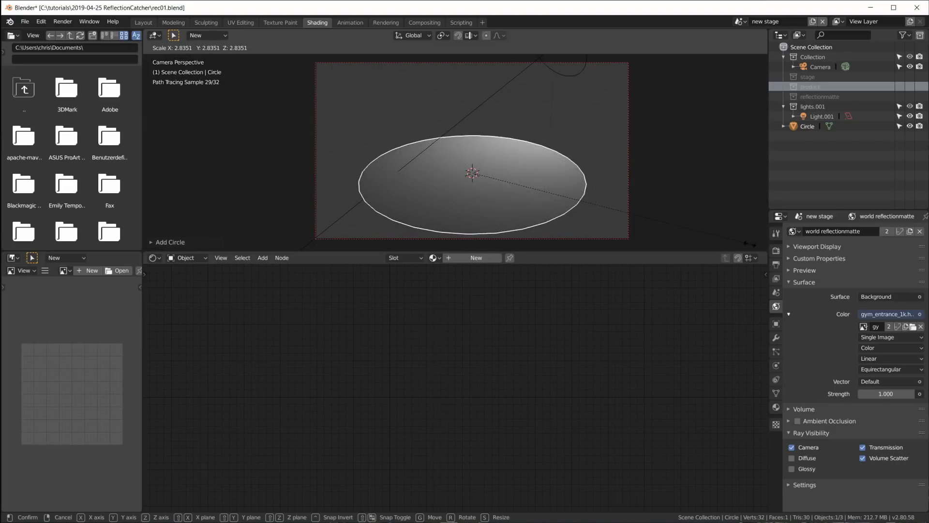
left_click(608, 199)
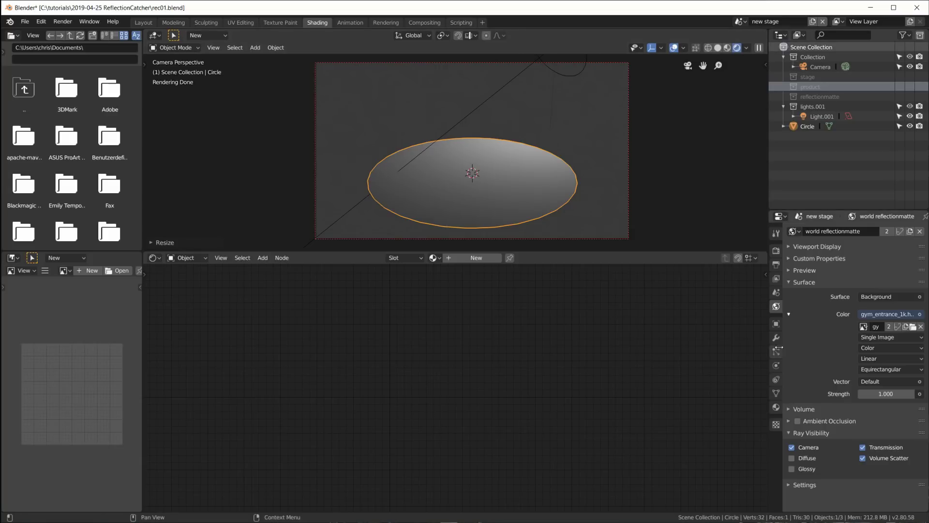
Create a new material for the circle and set its Base Color to pink.
left_click(479, 260)
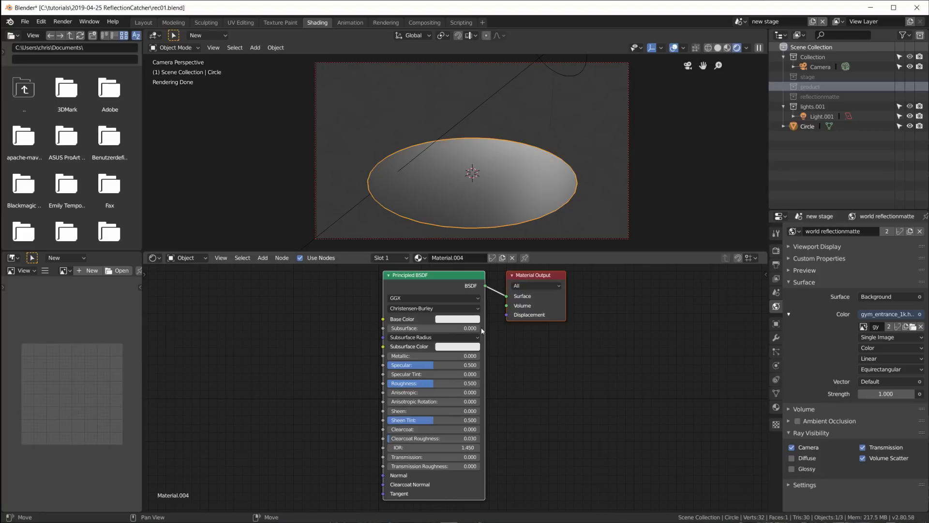
scroll(457, 327, "up", 1)
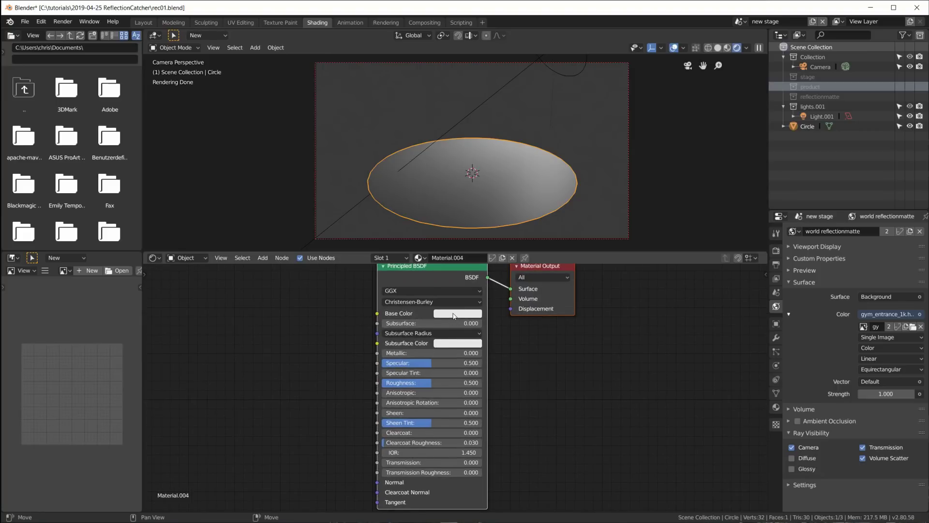
left_click(454, 314)
left_click_drag(481, 217, 485, 223)
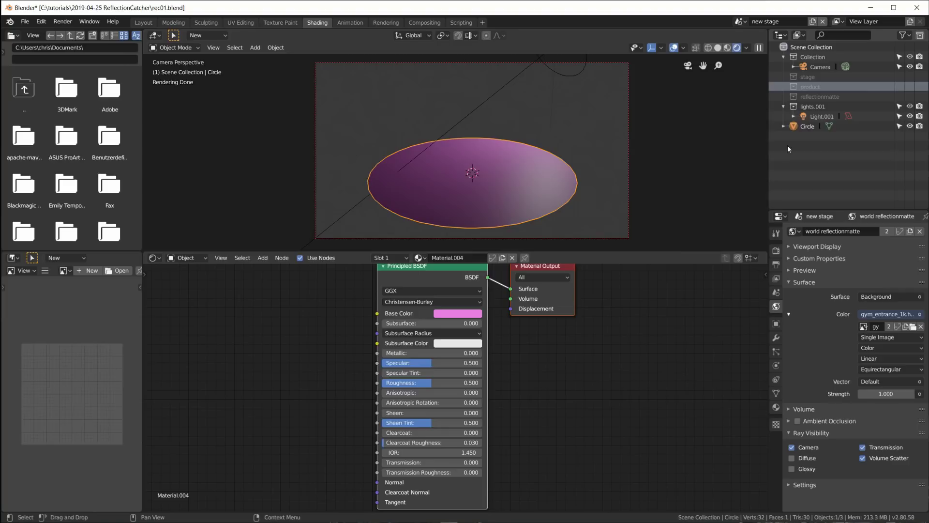
Add a point light at the 3D cursor directly in the Scene Collection.
left_click(812, 106)
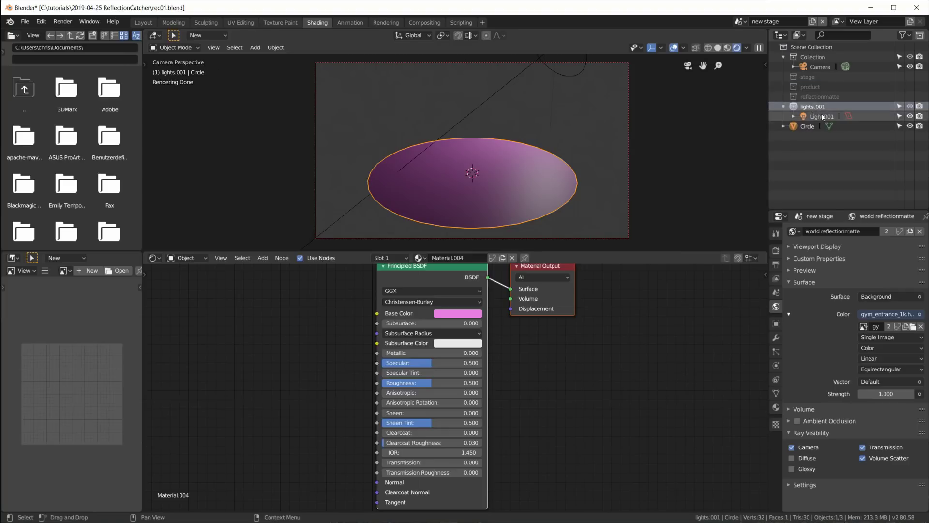
left_click(807, 127)
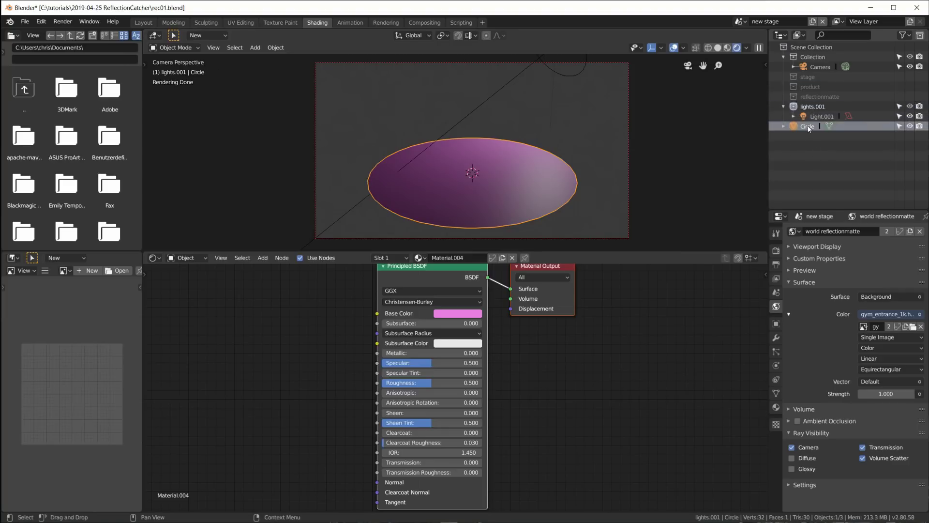
left_click(809, 46)
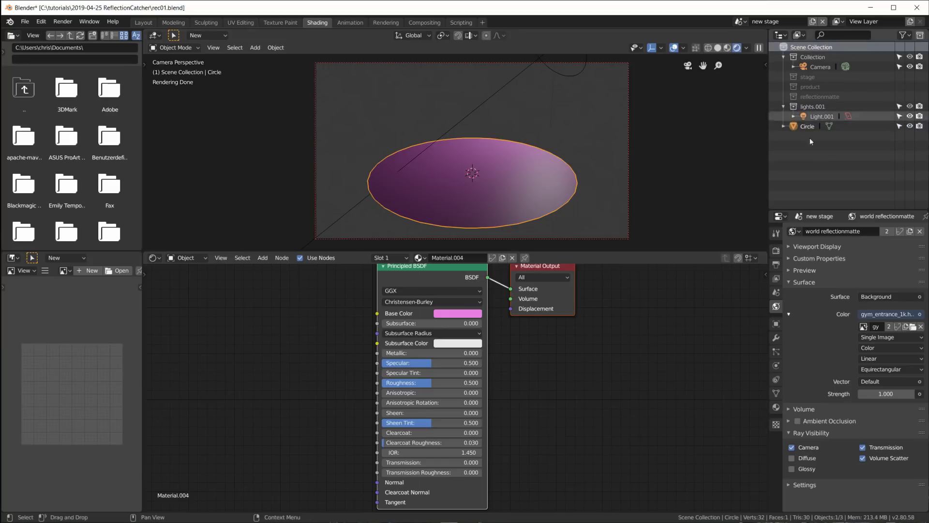
key("shift+a")
mouse_move(550, 277)
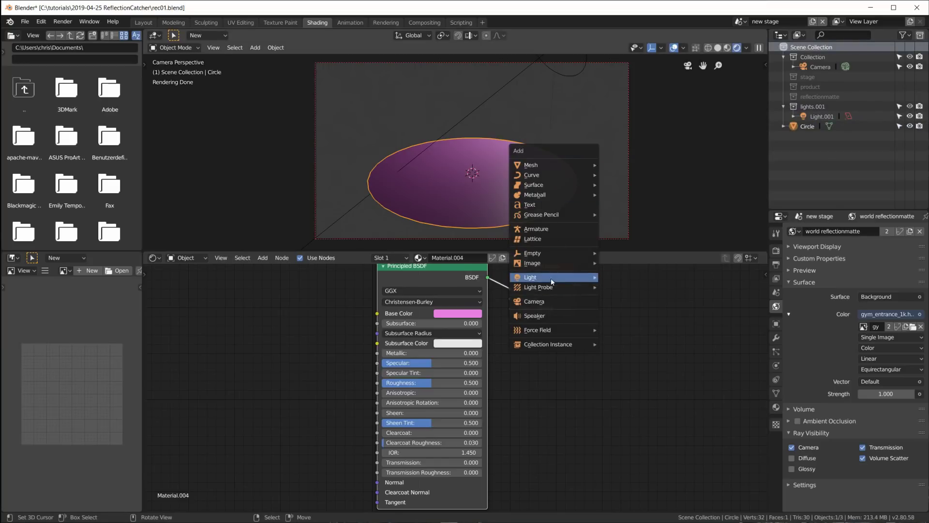
left_click(639, 283)
Move the point light up above the far left part of the circle and set its emission color to light blue.
key("g")
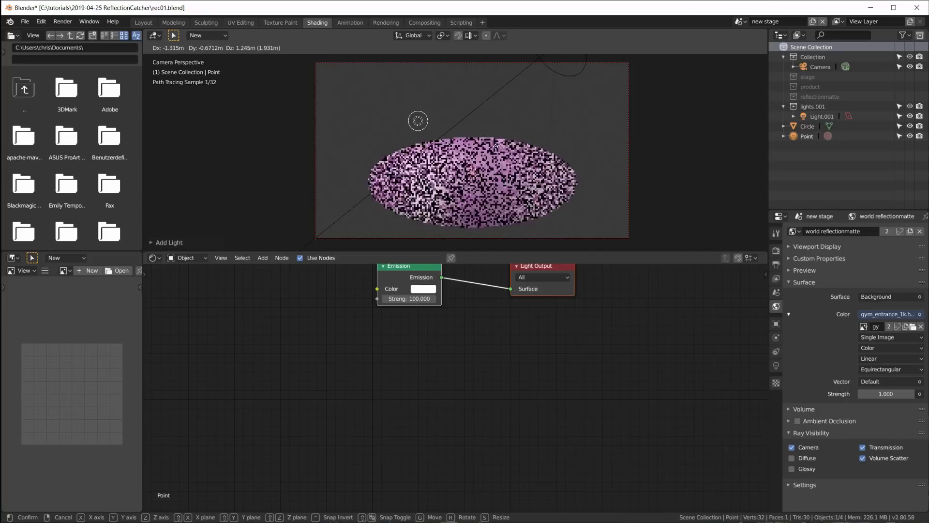
left_click(496, 146)
key("g")
left_click(502, 181)
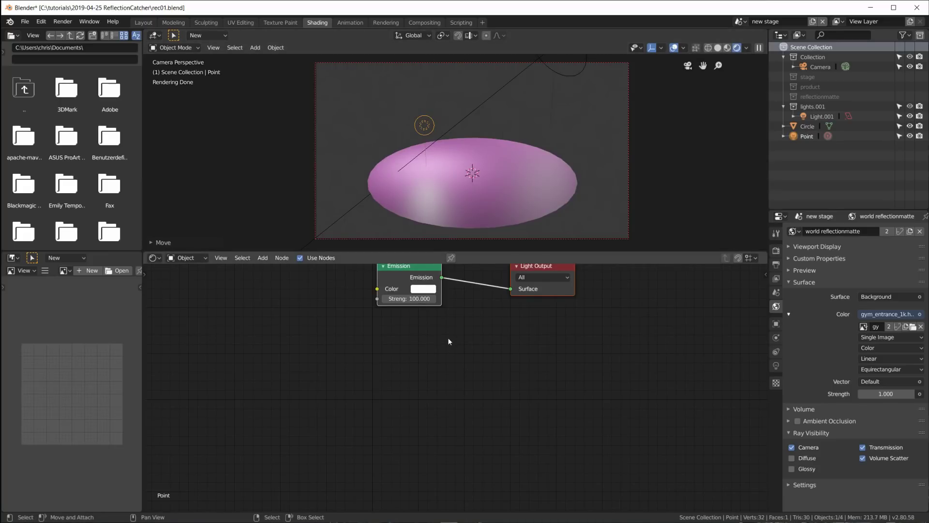
left_click(426, 291)
mouse_move(459, 194)
left_mouse_down()
mouse_move(462, 166)
mouse_move(460, 181)
left_mouse_up()
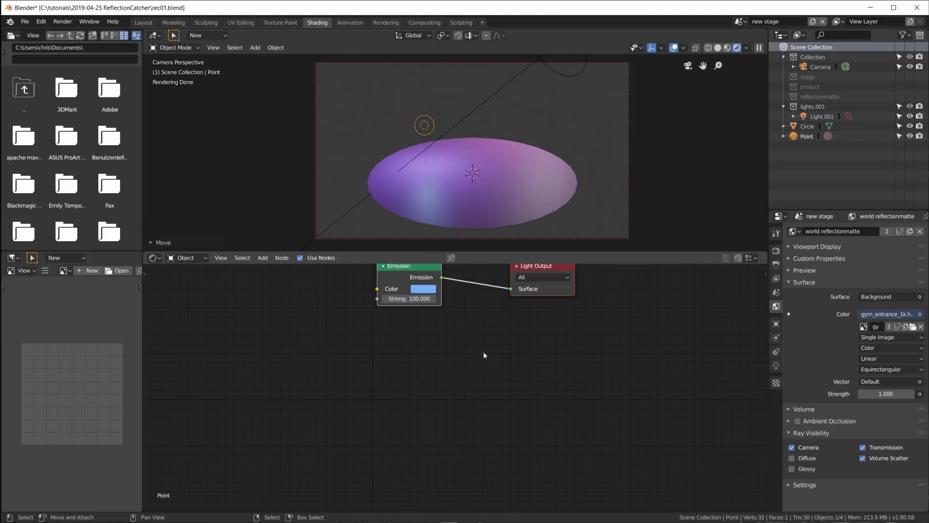
Switch to the "all" scene and bring up its compositing node tree.
left_click(740, 22)
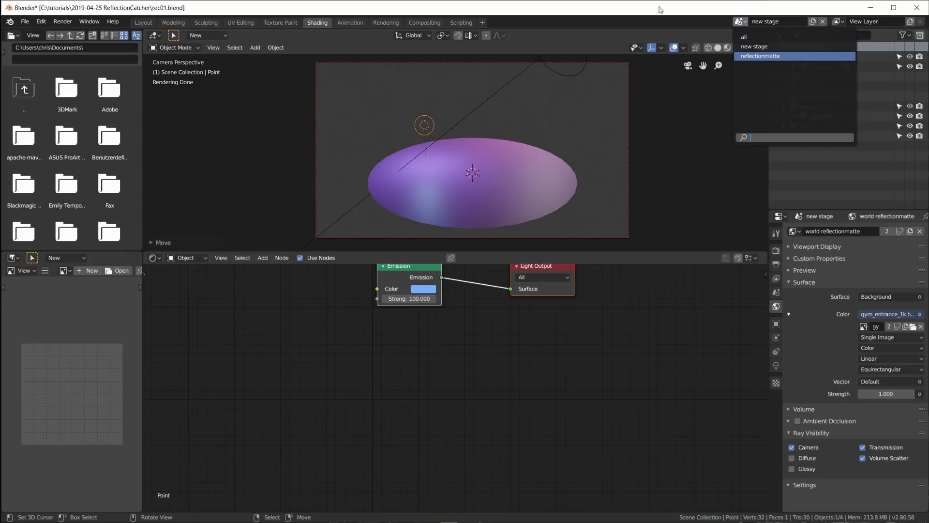
left_click(753, 36)
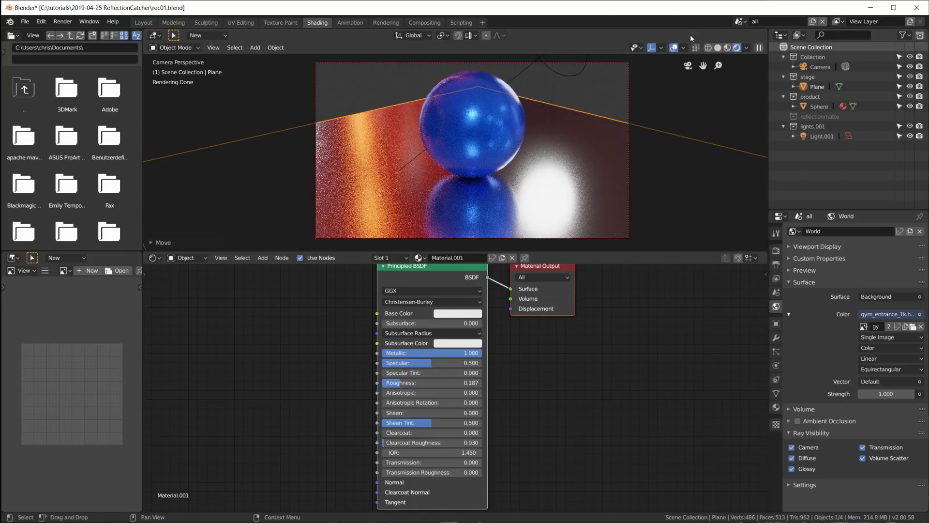
left_click(425, 23)
key("Home")
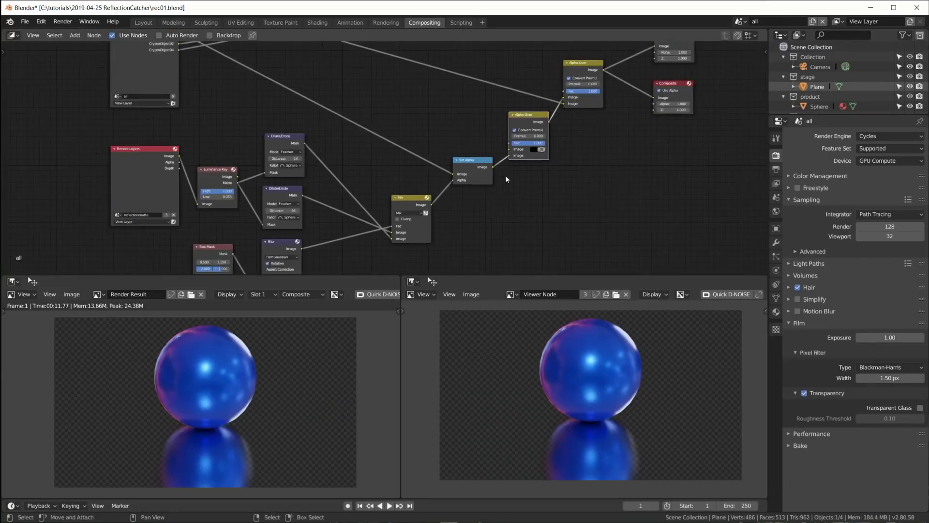
middle_click_drag(530, 209, 569, 166)
Duplicate the "reflectionmatte" Render Layers node, place the copy below it and set its scene to "new stage".
left_click(234, 114)
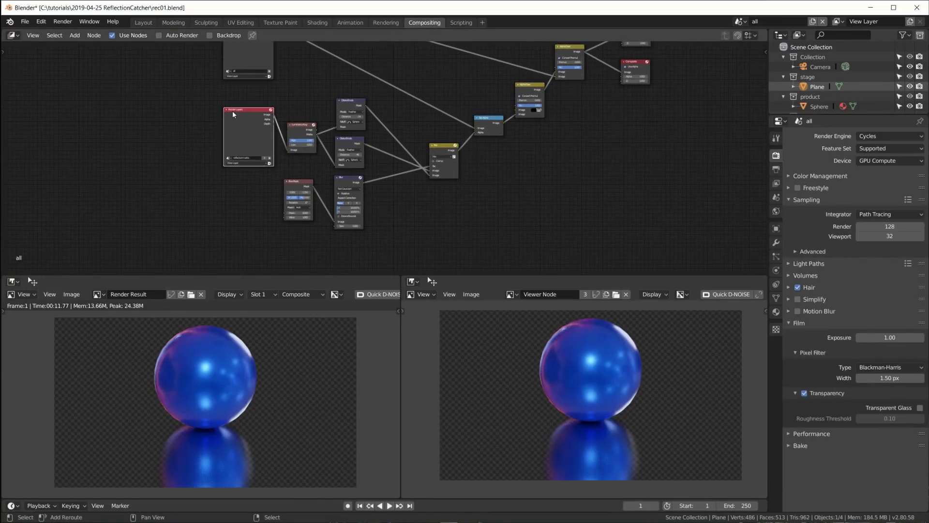
scroll(242, 132, "up", 3)
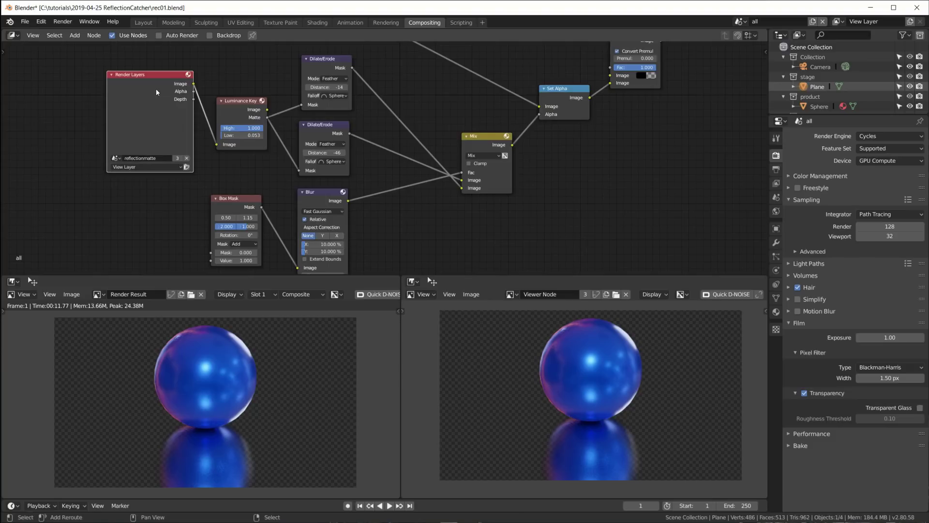
key("shift+d")
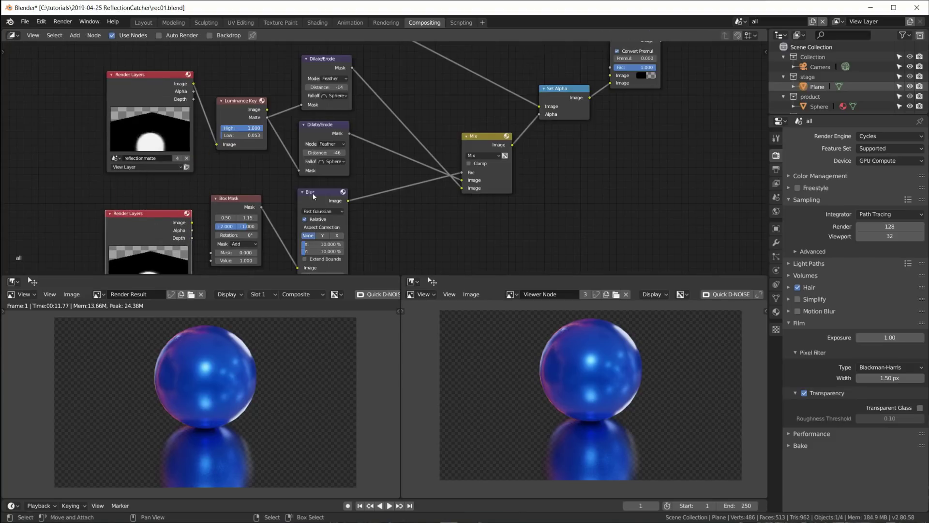
middle_click_drag(313, 195, 383, 109)
left_click(186, 216)
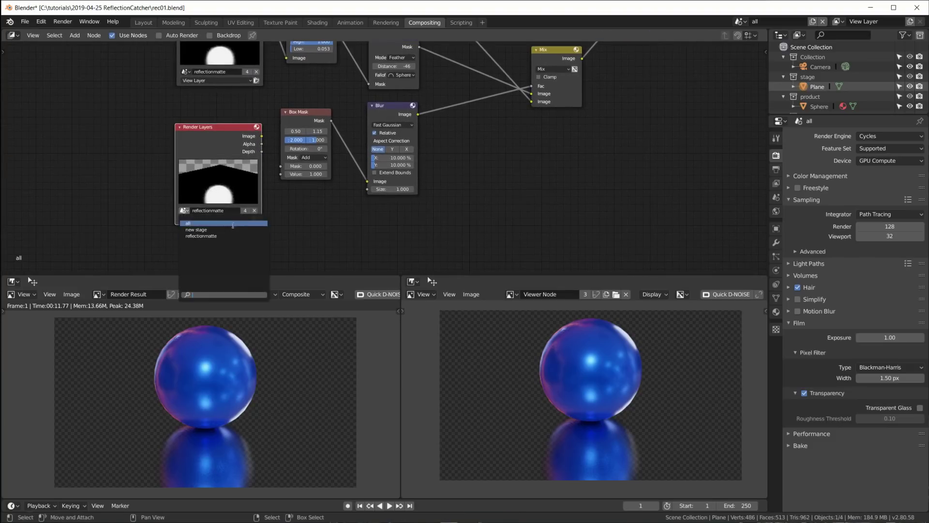
left_click(208, 227)
left_click_drag(226, 137, 221, 144)
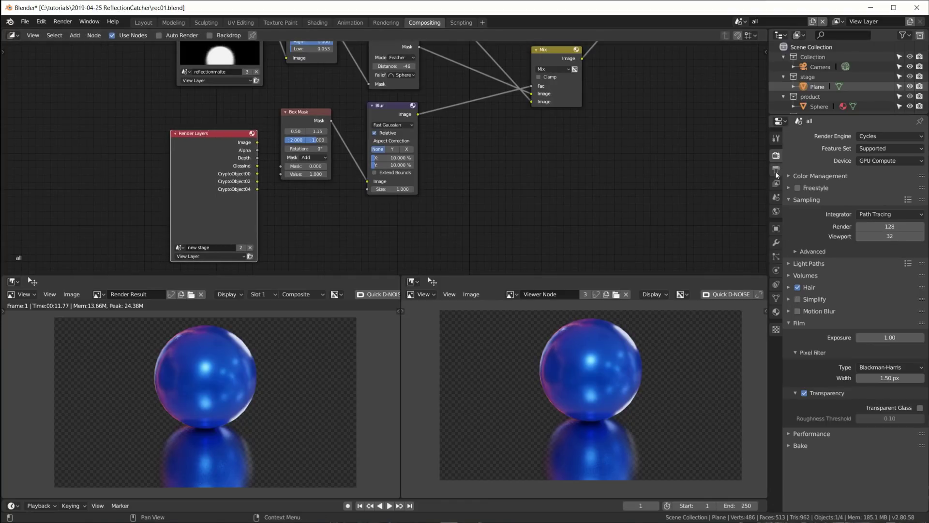
Disable the Glossy Indirect and Cryptomatte Object passes in the "new stage" scene's view layer and return to the "all" scene.
left_click(776, 184)
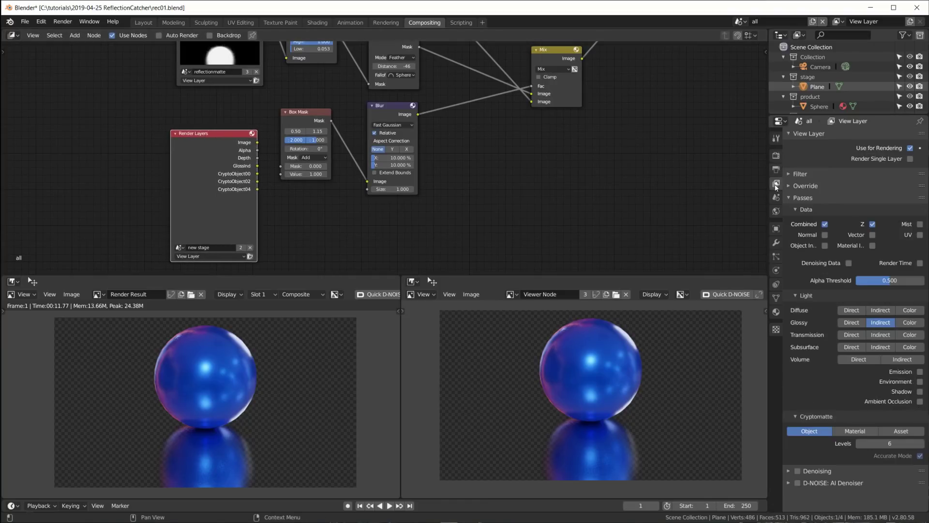
left_click(740, 22)
left_click(749, 46)
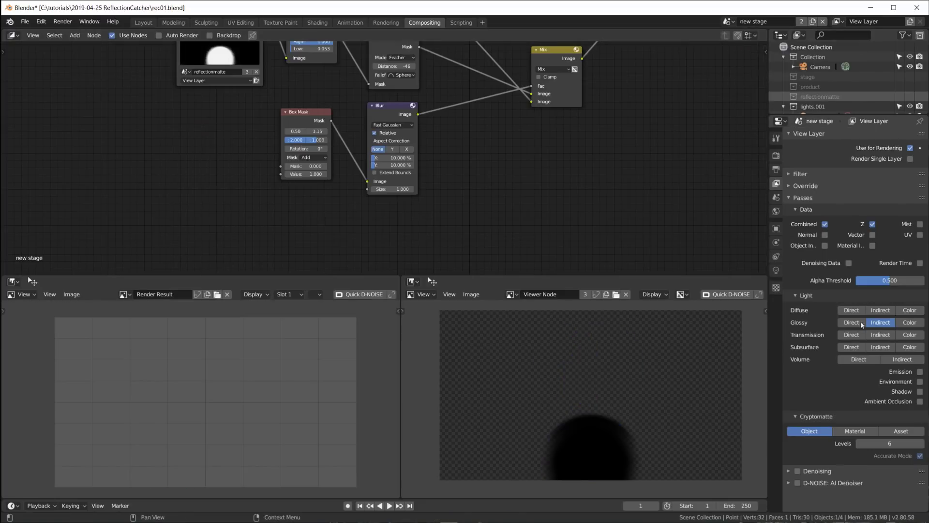
left_click(885, 323)
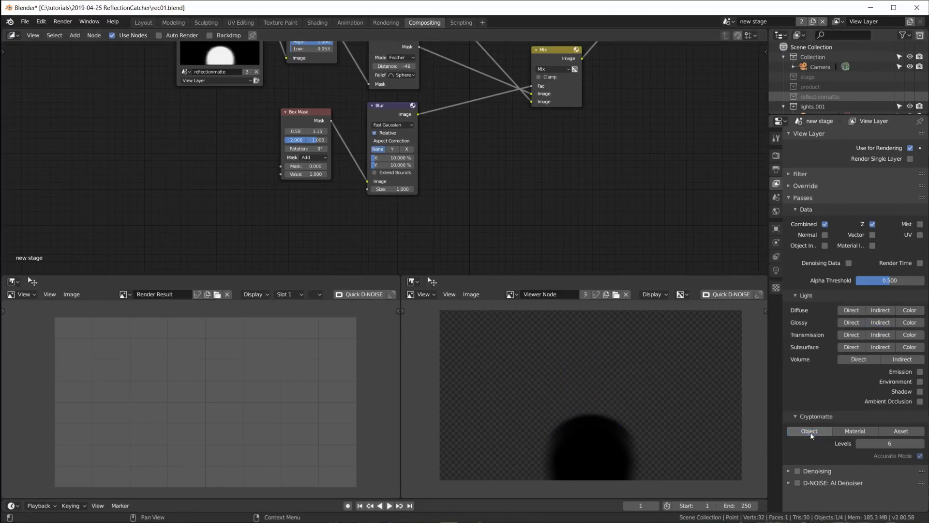
left_click(729, 21)
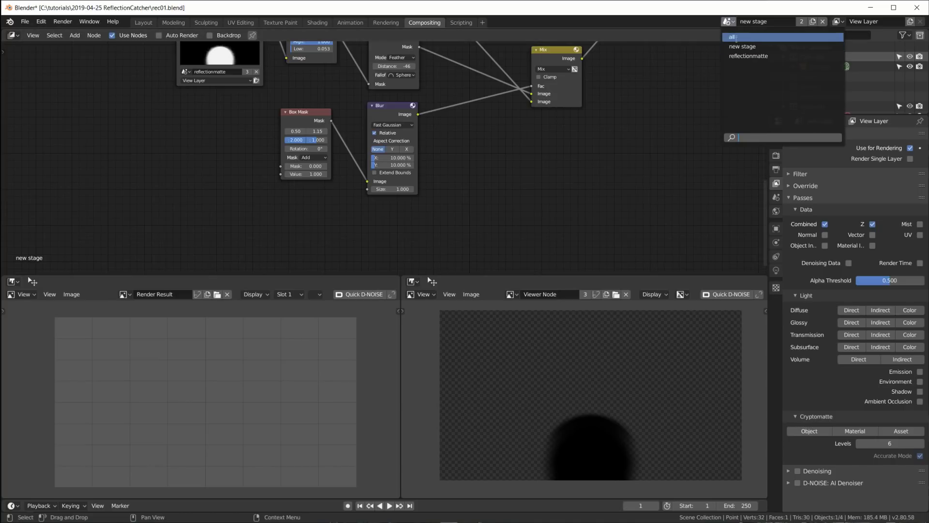
left_click(740, 38)
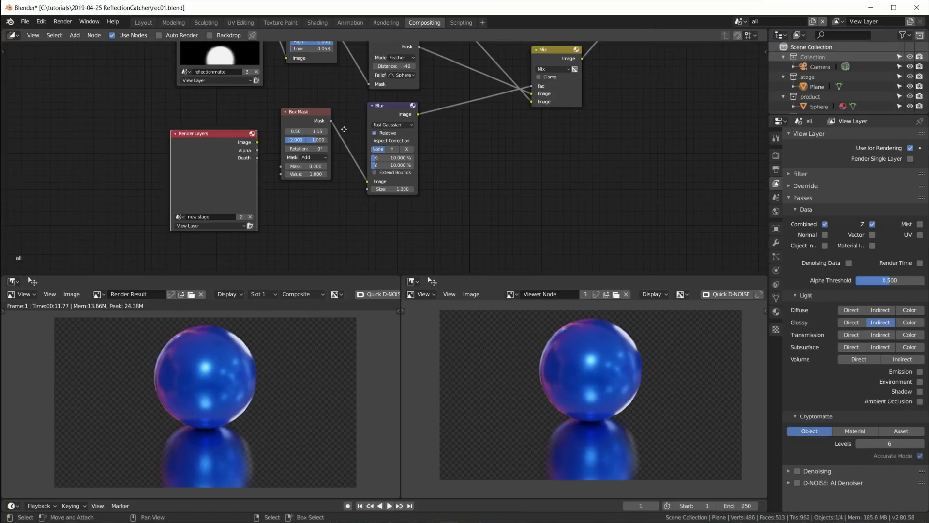
Save the file and render the image of the "all" scene, closing the render window.
middle_click_drag(344, 129, 328, 173)
key("ctrl+s")
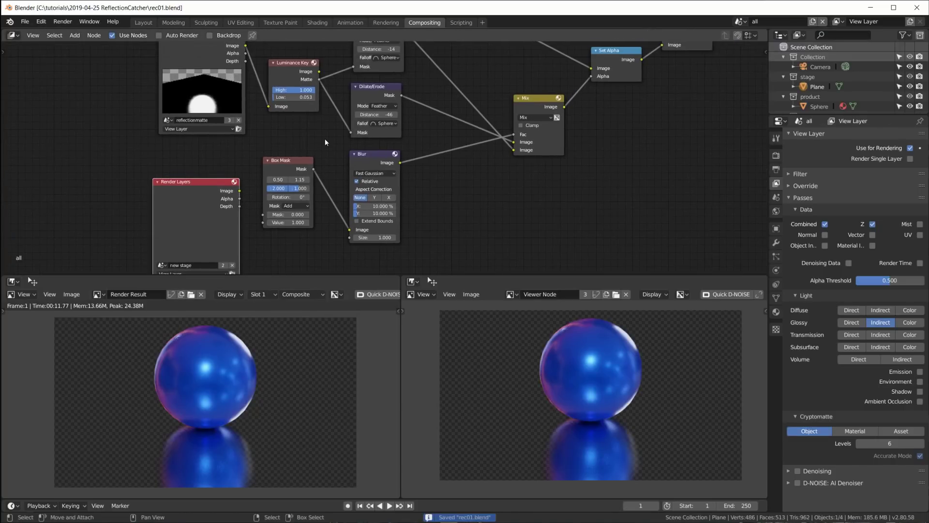
key("F12")
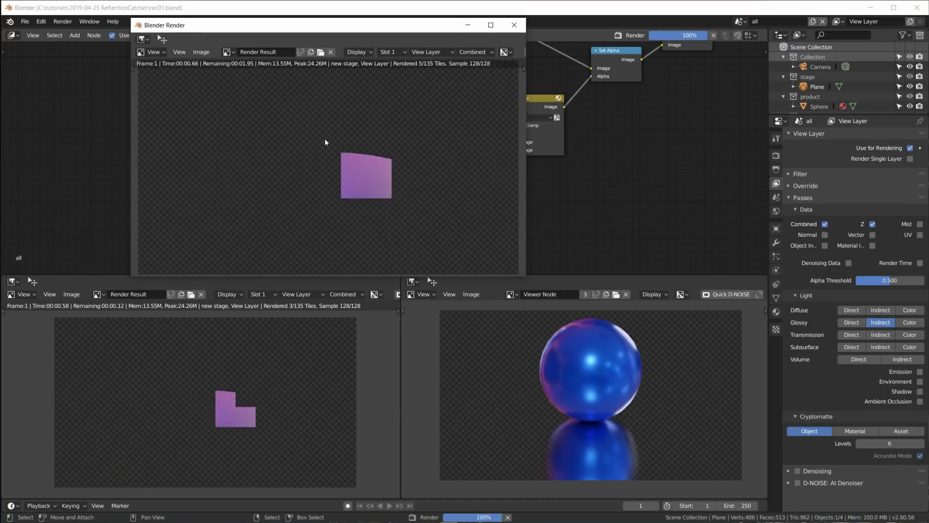
left_click(514, 24)
Enlarge the node editor and connect the "new stage" Render Layers image to the upper Image input of the Alpha Over following Set Alpha.
scroll(435, 194, "down", 3)
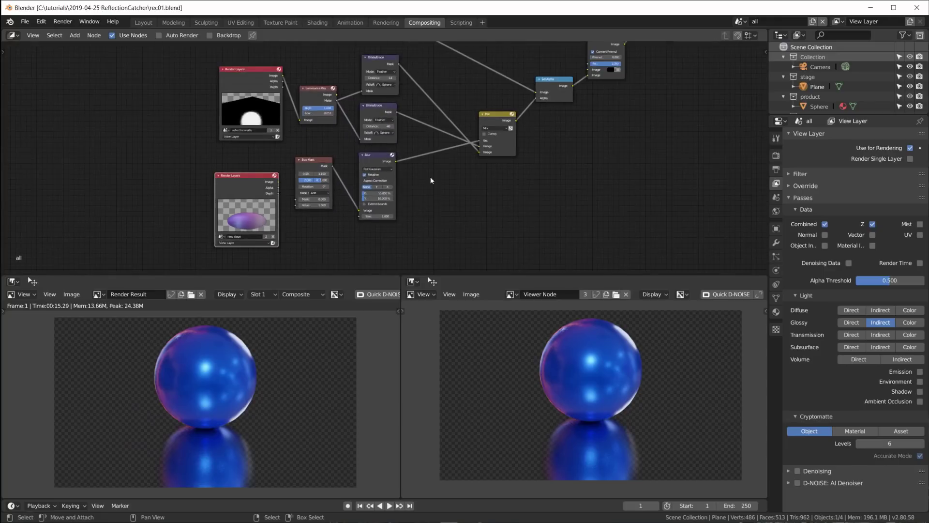
left_click_drag(432, 274, 430, 325)
scroll(274, 450, "down", 2)
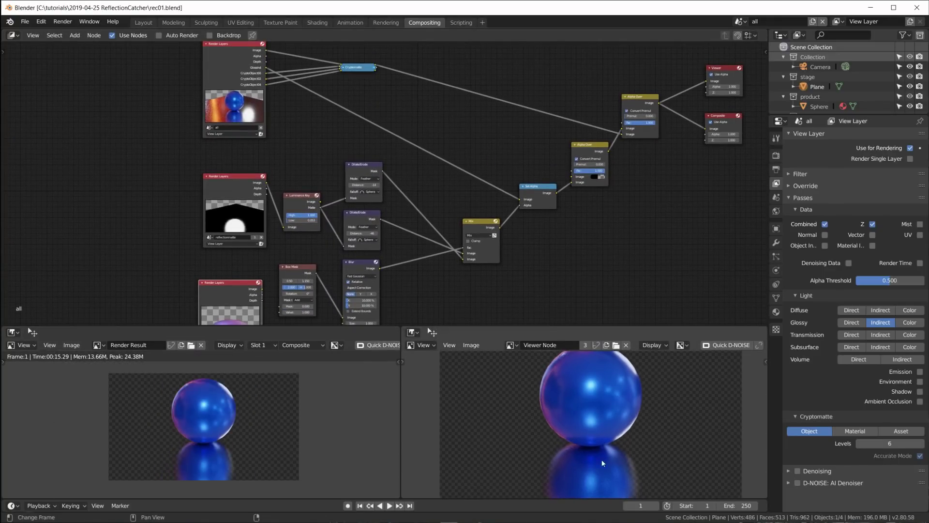
scroll(603, 463, "down", 2)
mouse_move(559, 227)
middle_mouse_down()
mouse_move(552, 194)
mouse_move(551, 213)
middle_mouse_up()
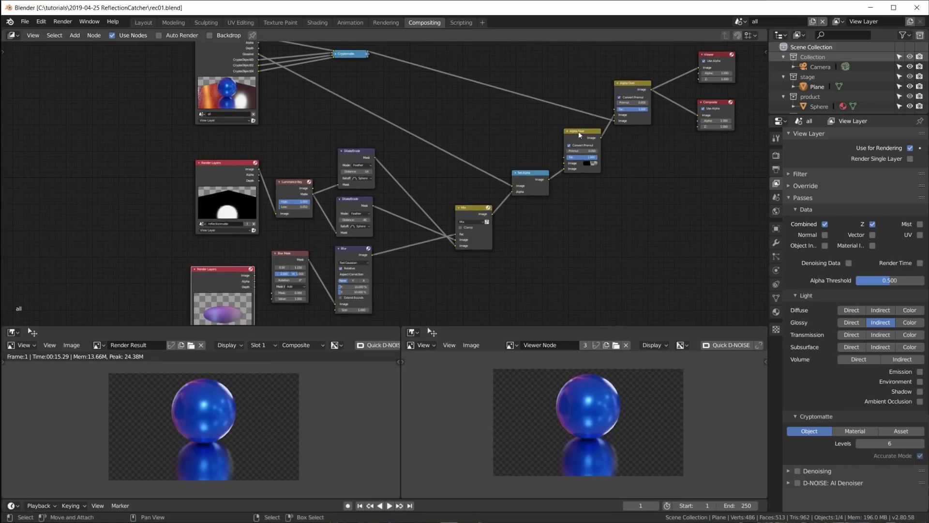
left_click_drag(231, 277, 567, 167)
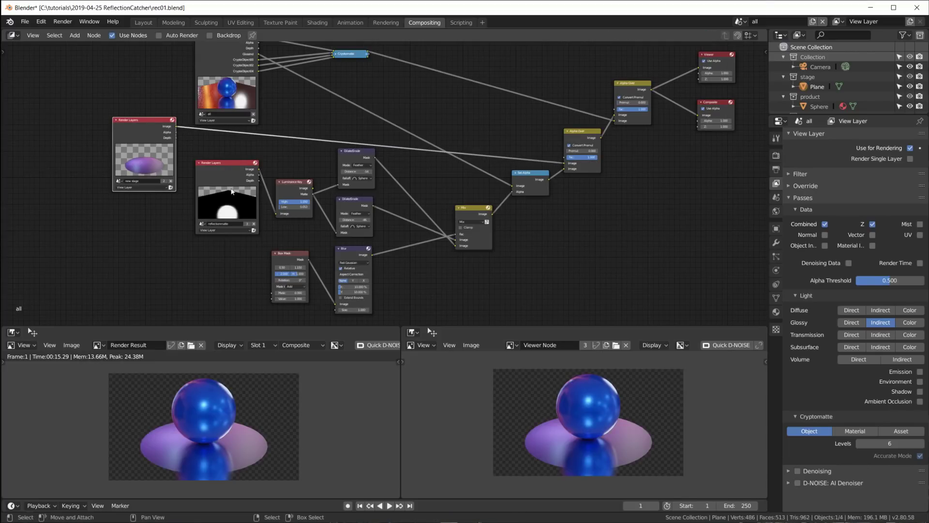
Rearrange the compositing nodes, moving the reflection matte group down and the "new stage" Render Layers node beneath the "all" one.
left_click_drag(236, 171, 228, 227)
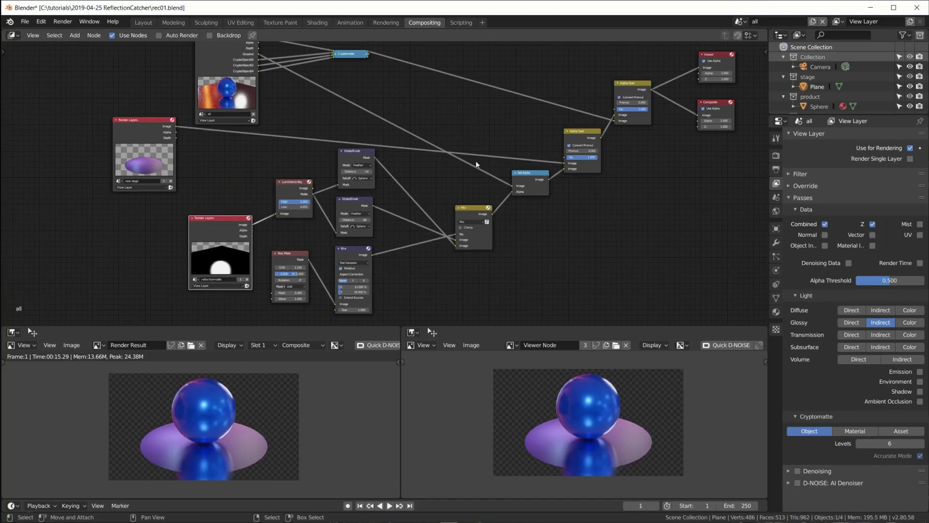
left_click_drag(603, 186, 213, 304)
key("g")
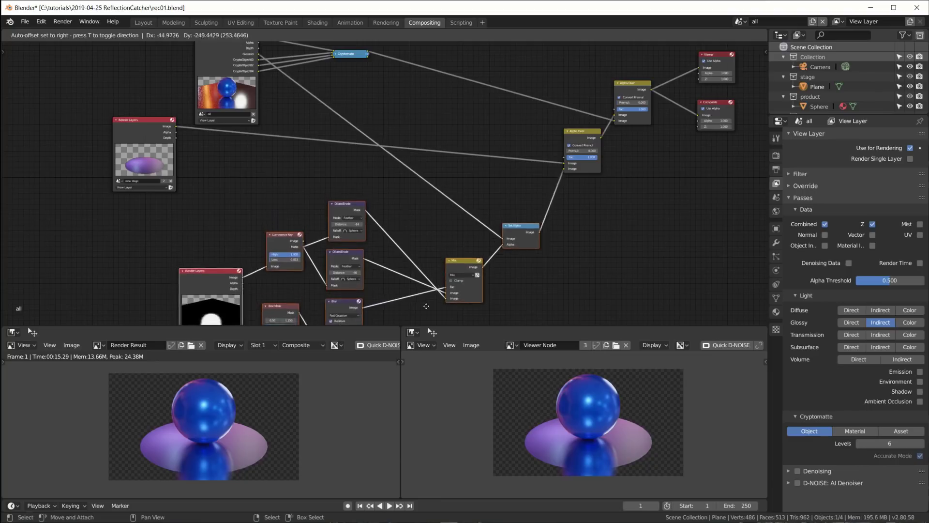
left_click(425, 301)
left_click_drag(591, 157, 587, 170)
left_click_drag(132, 128, 213, 140)
Shift the Mix node away from Set Alpha and insert a duplicate of it on the link between them.
scroll(212, 140, "up", 2)
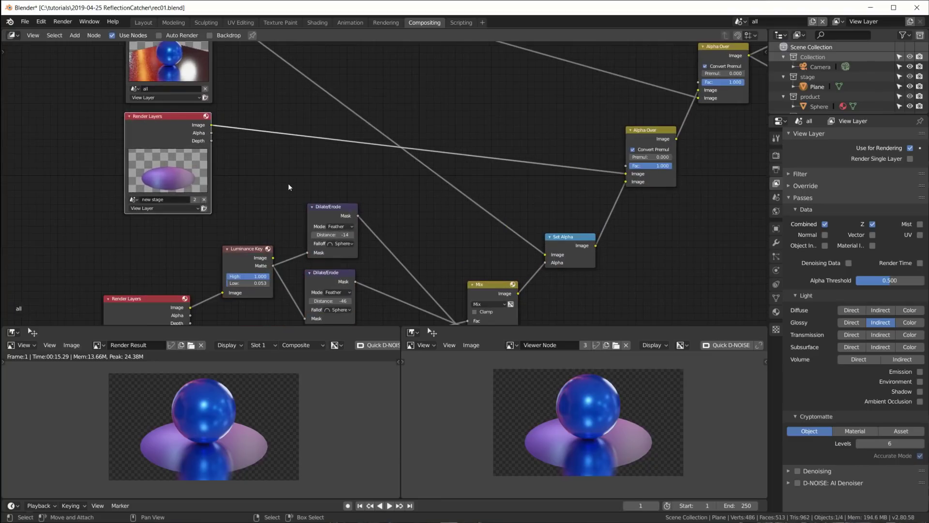
scroll(568, 474, "up", 2)
scroll(591, 471, "down", 2)
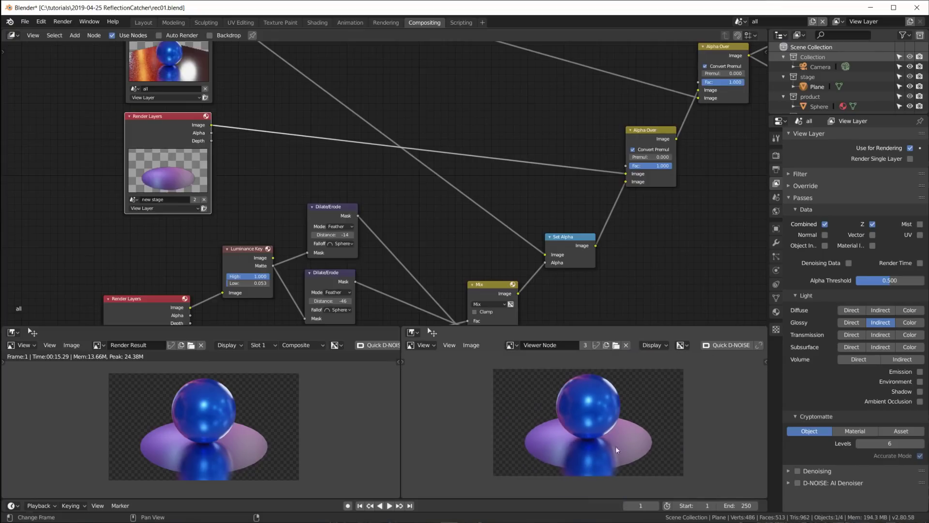
scroll(374, 138, "up", 1)
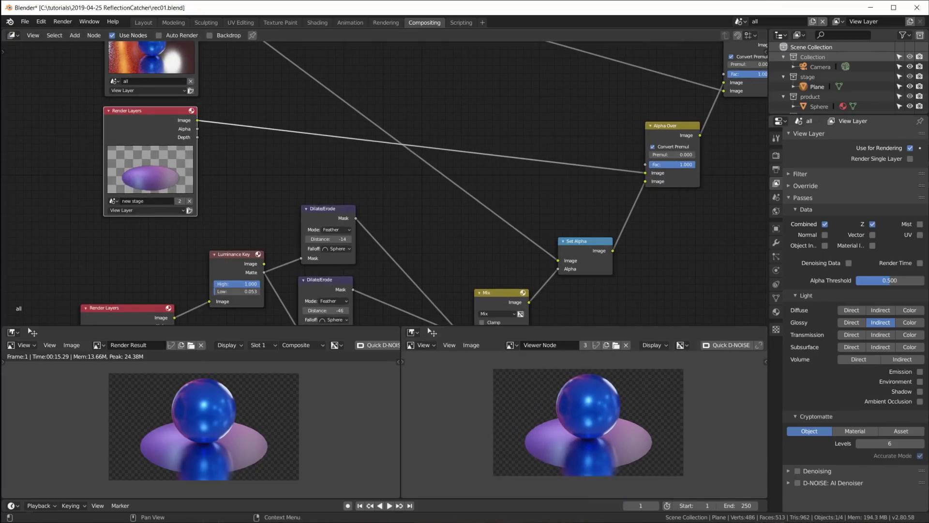
middle_click_drag(428, 173, 406, 129)
left_click_drag(492, 256, 407, 256)
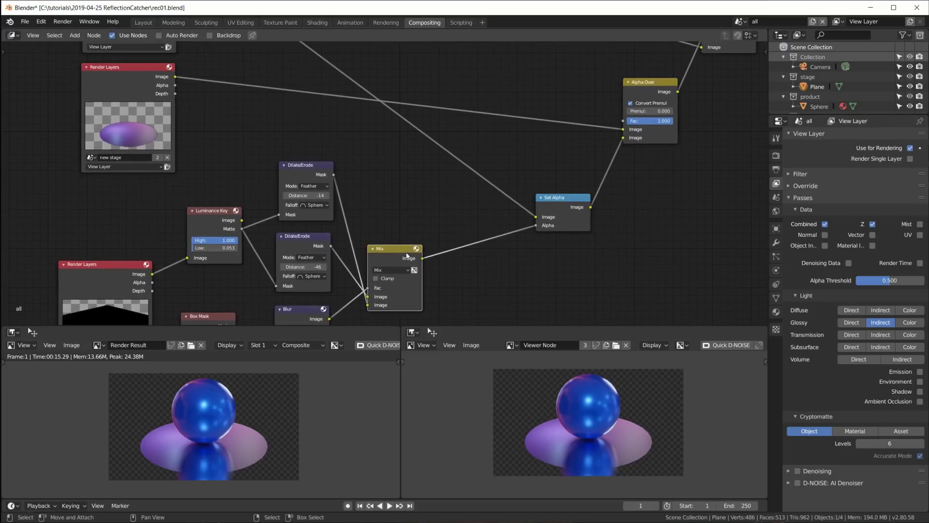
key("shift+d")
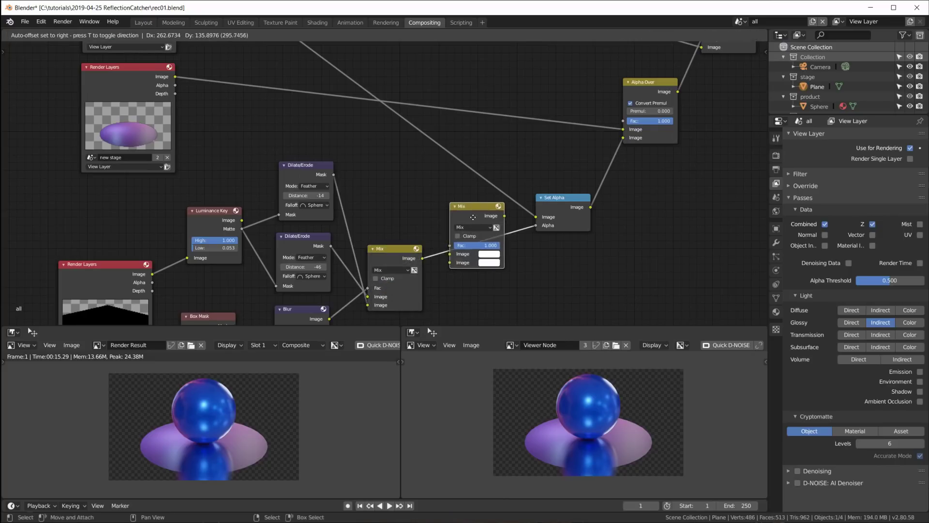
left_click(490, 218)
Set the duplicated Mix node to Multiply and connect the "new stage" Render Layers alpha to its free Image input.
left_click(478, 231)
left_click(468, 260)
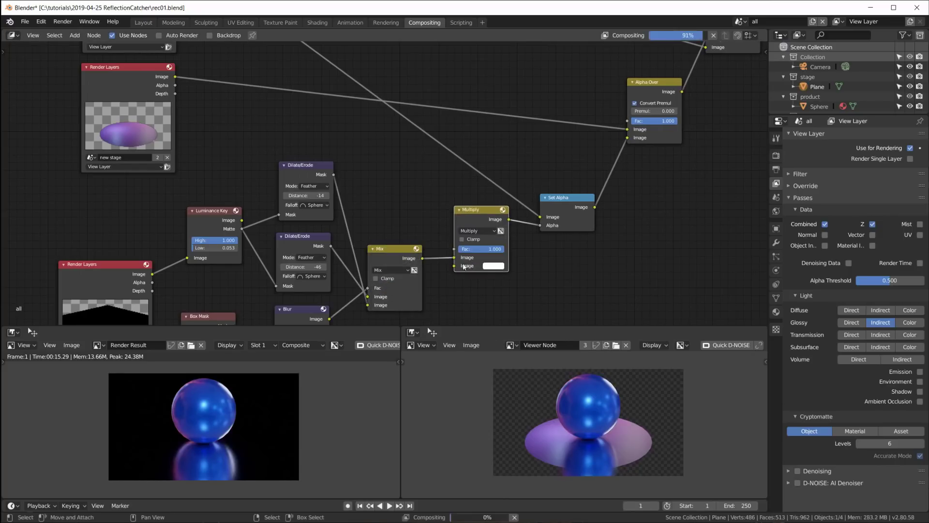
left_click_drag(176, 89, 456, 257)
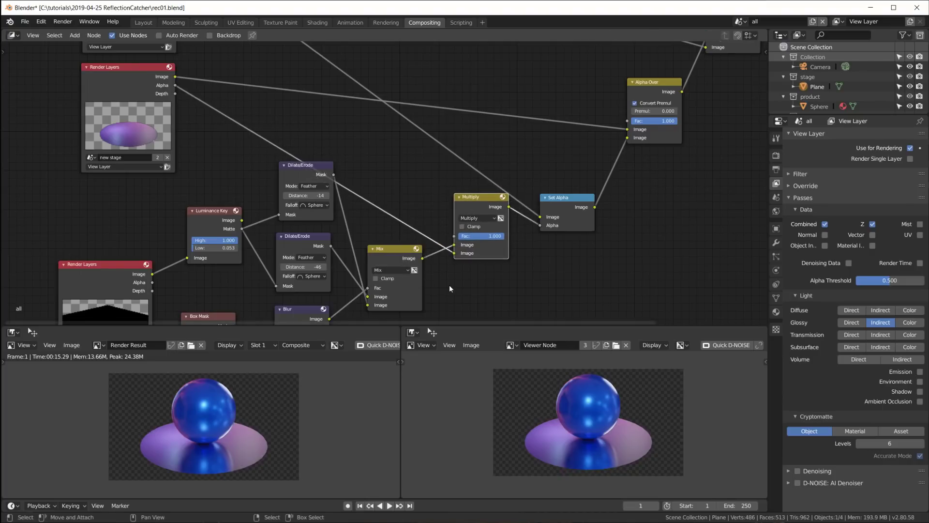
Preview the Mix node's reflection matte in the viewer and examine its edge up close.
scroll(449, 285, "up", 3)
middle_click_drag(530, 296, 525, 227)
left_click(389, 211, "ctrl+shift")
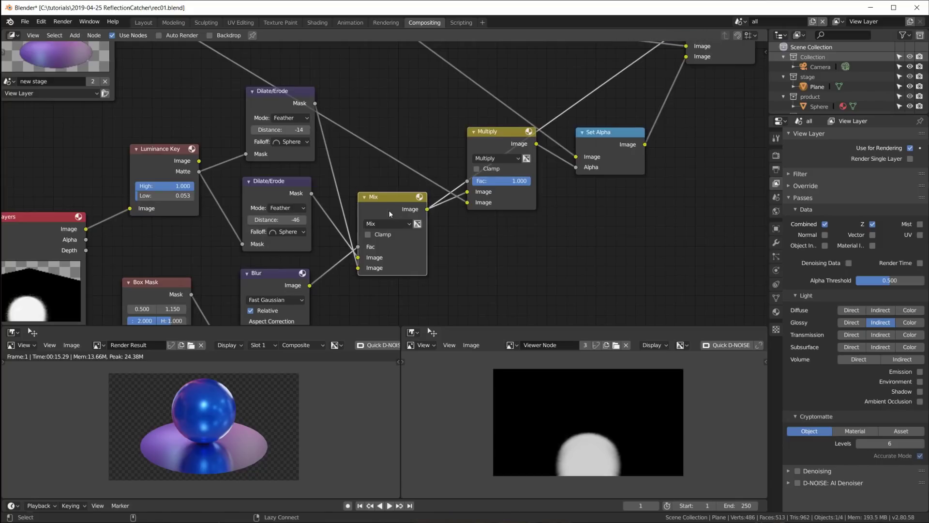
scroll(588, 476, "up", 3)
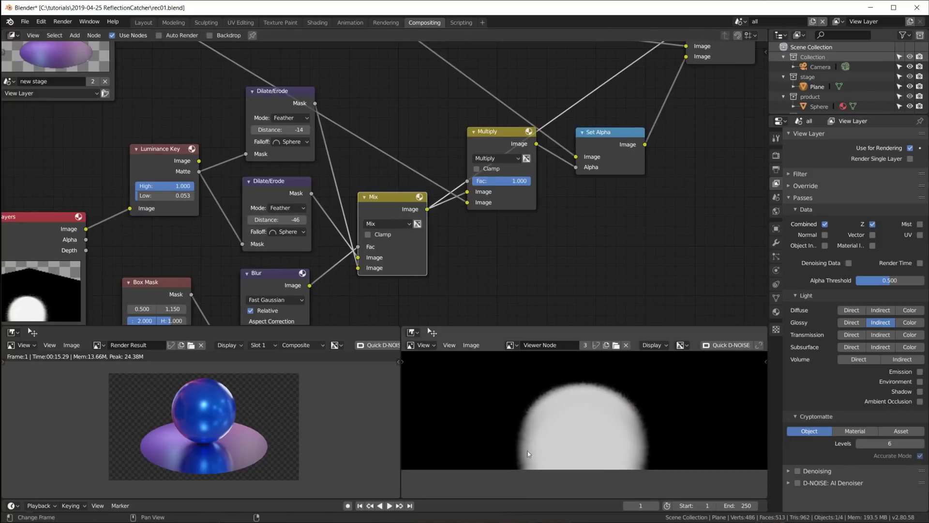
scroll(511, 266, "down", 4)
middle_click_drag(500, 206, 503, 285)
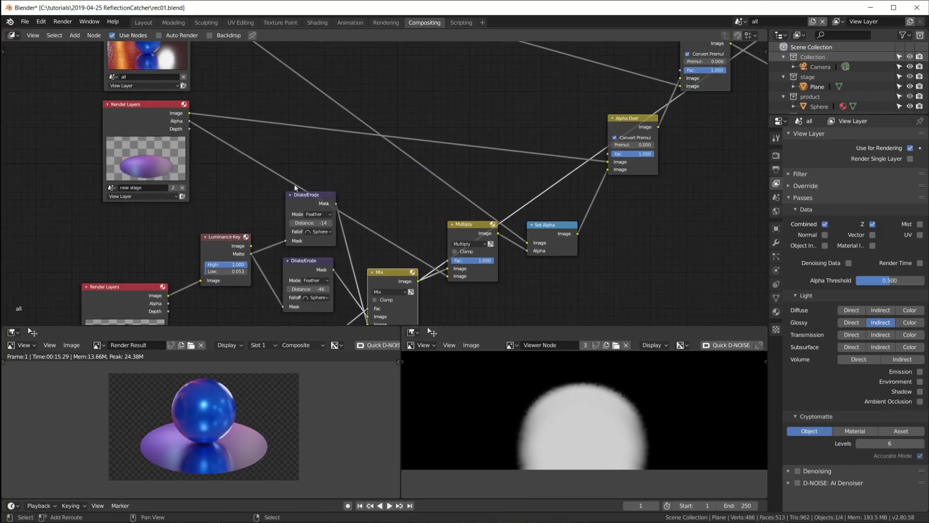
Compare the "new stage" alpha and the Mix matte with the Multiply node's output in the viewer.
left_click(173, 121, "ctrl+shift")
left_click(173, 121, "ctrl+shift")
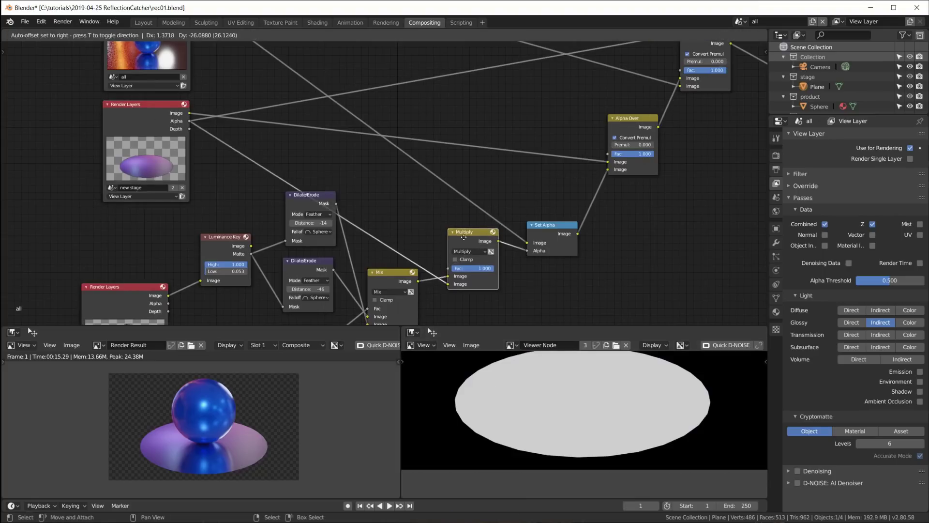
left_click(394, 278, "ctrl+shift")
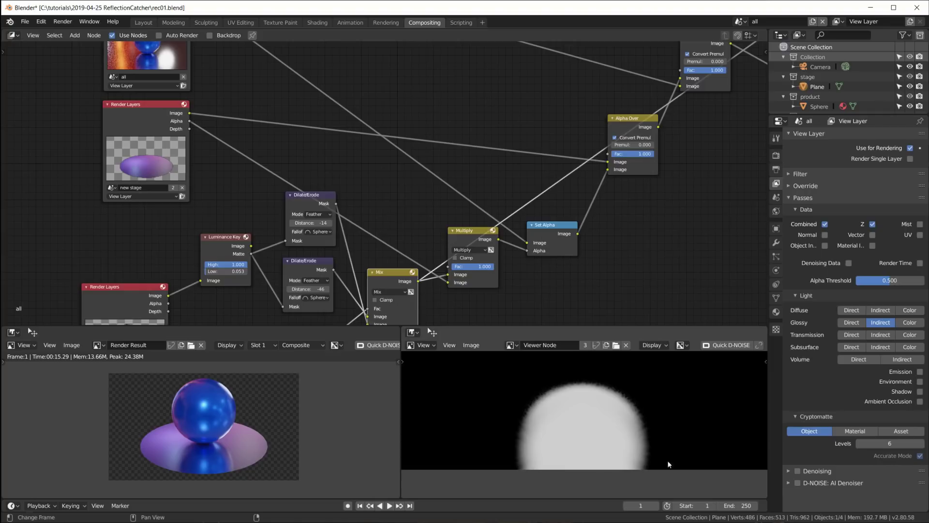
left_click(469, 233, "ctrl+shift")
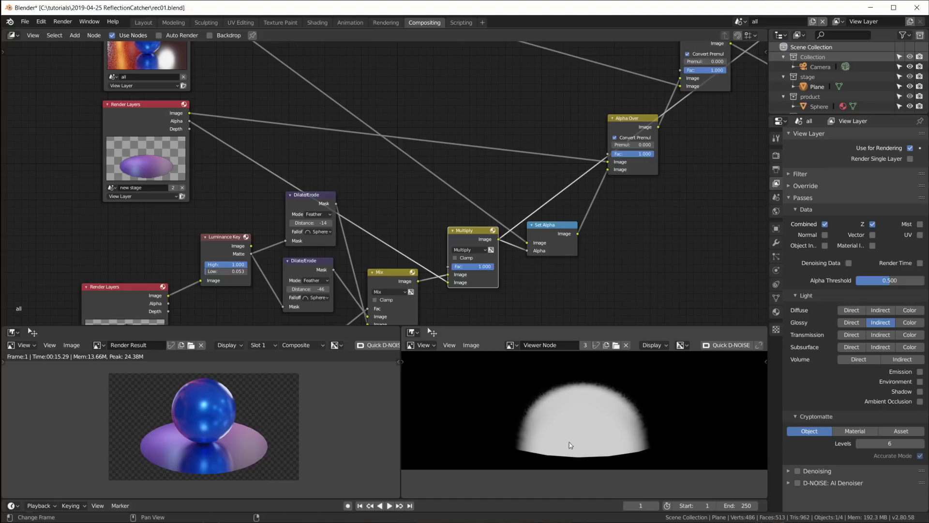
Move the Set Alpha node up and preview the chain from it through both Alpha Over nodes.
left_click_drag(554, 226, 555, 194)
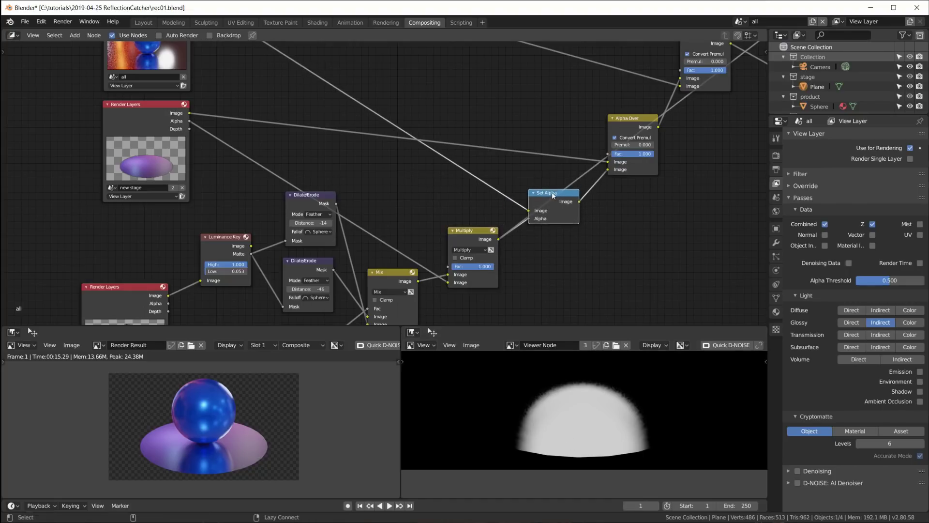
left_click(554, 196, "ctrl+shift")
middle_click_drag(631, 307, 608, 379)
left_click(603, 196, "ctrl+shift")
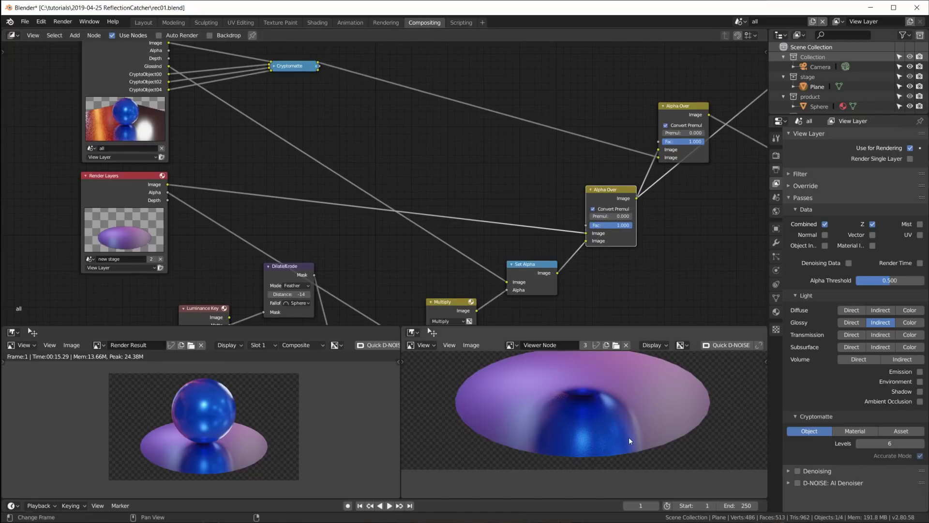
left_click(683, 116, "ctrl+shift")
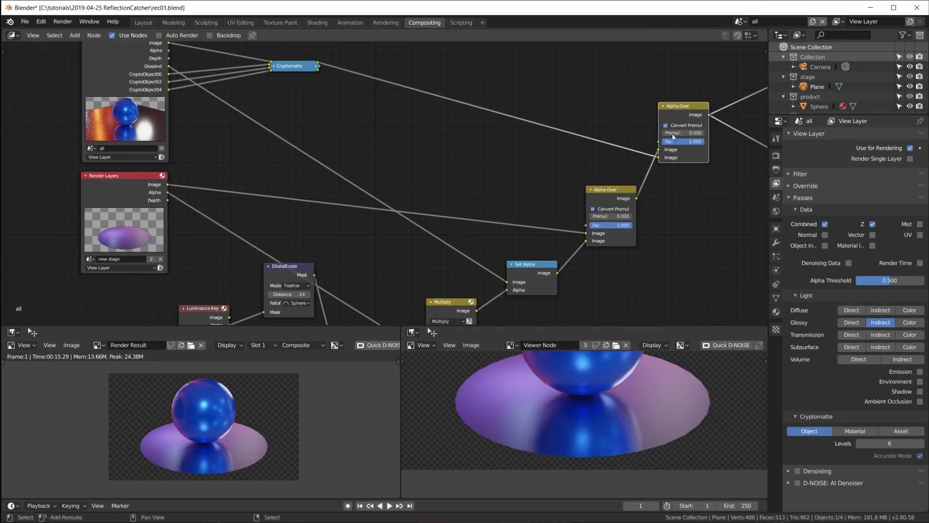
Examine the final Alpha Over composite up close where the sphere meets its reflection.
scroll(655, 190, "down", 2)
middle_click_drag(653, 200, 685, 179)
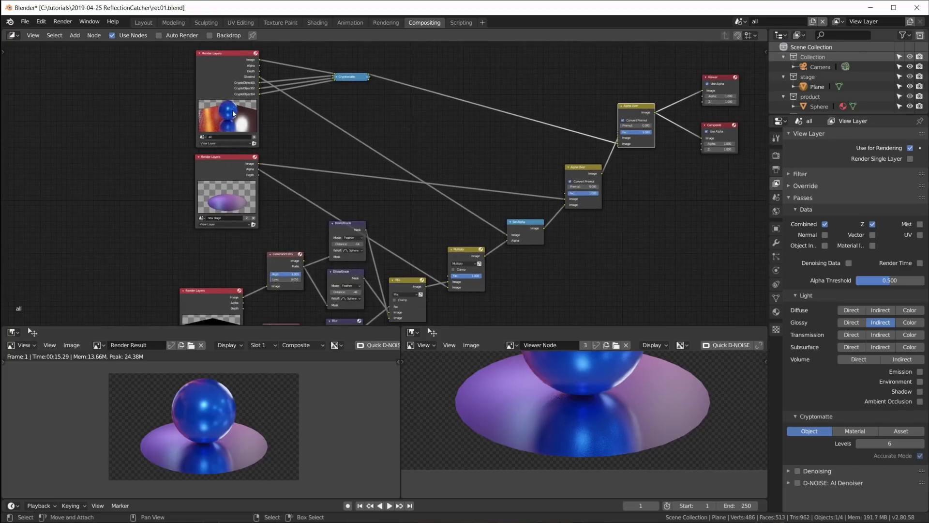
scroll(582, 425, "up", 4)
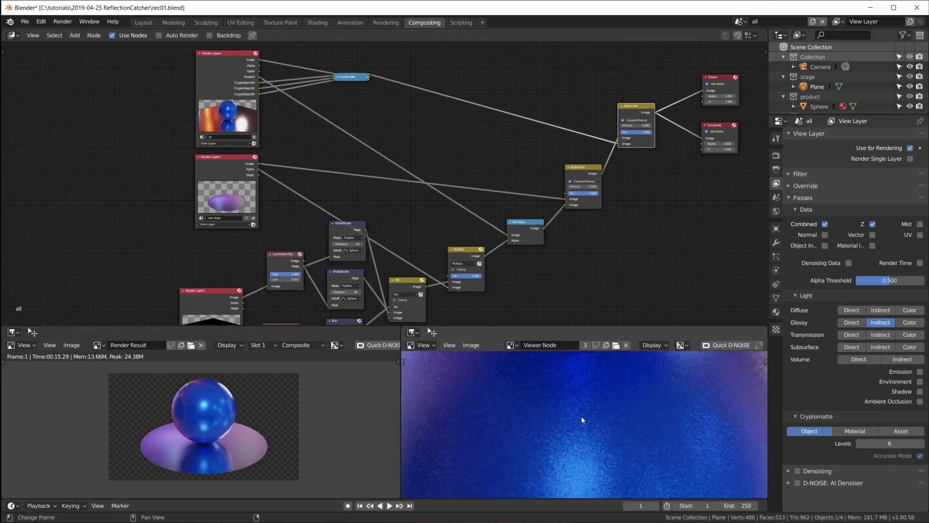
scroll(583, 445, "down", 2)
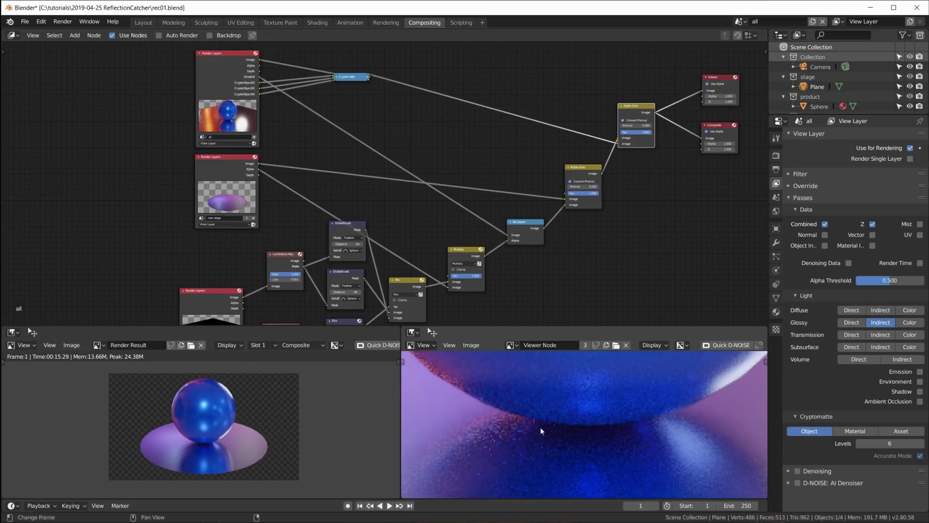
scroll(580, 445, "down", 5)
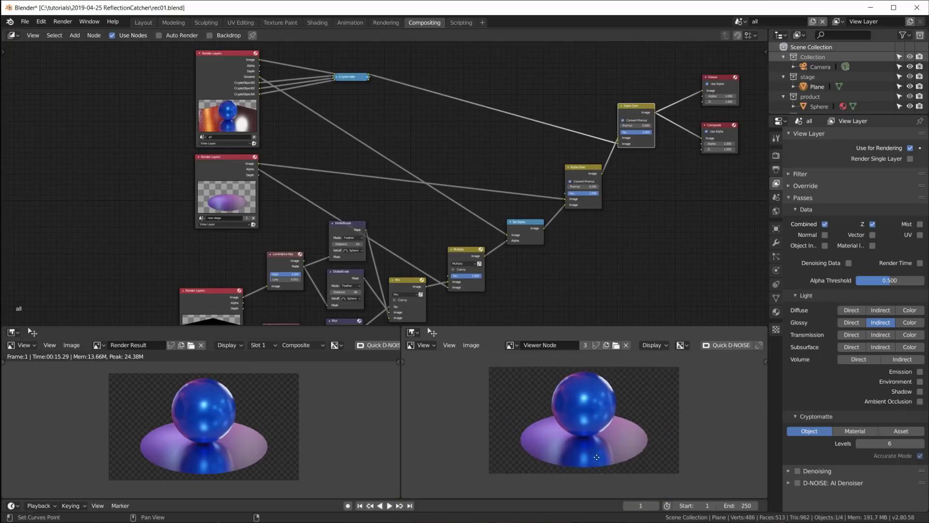
Enlarge the image editors and merge them into one wide area showing the Viewer Node.
scroll(607, 454, "up", 2)
left_click_drag(510, 327, 513, 179)
scroll(614, 399, "up", 2)
scroll(615, 399, "down", 2)
left_click_drag(380, 184, 271, 290)
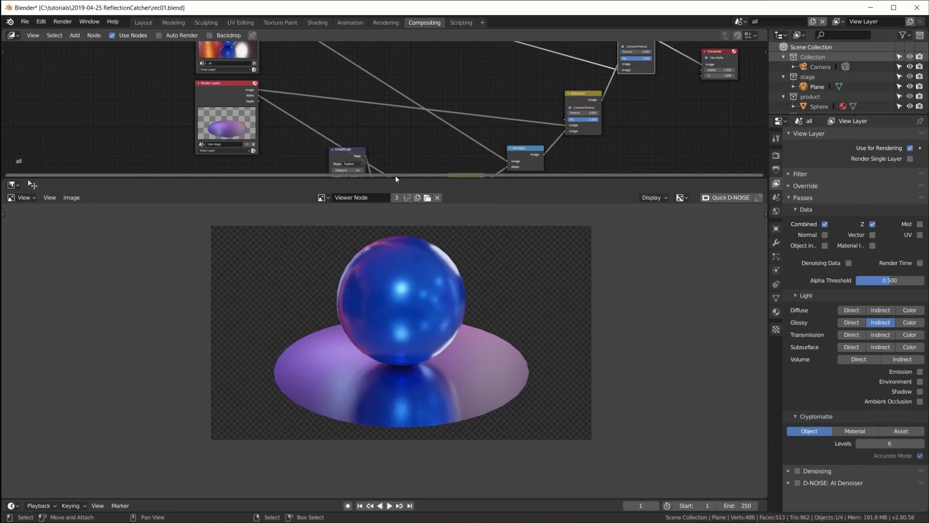
Enlarge the node editor again and maximize it to full screen.
left_click_drag(395, 179, 394, 356)
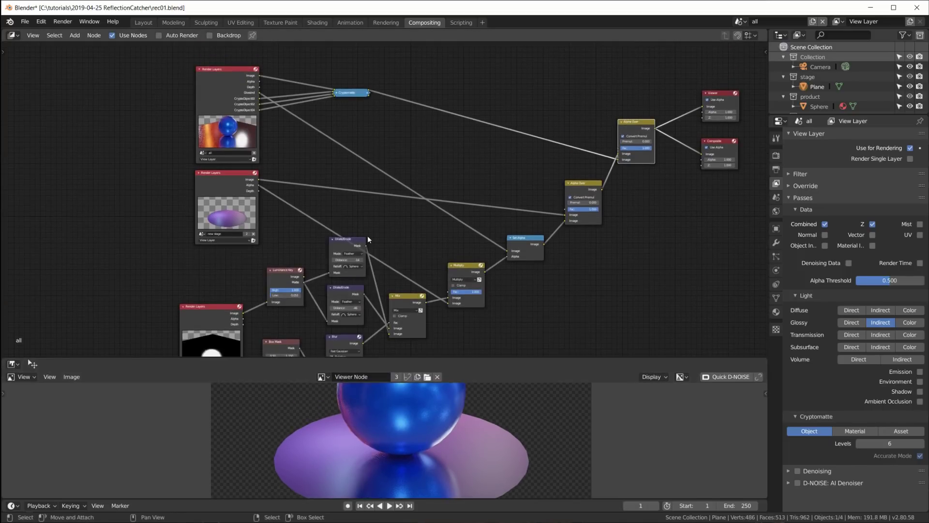
key("ctrl+space")
middle_click_drag(500, 336, 493, 326)
scroll(492, 325, "down", 4)
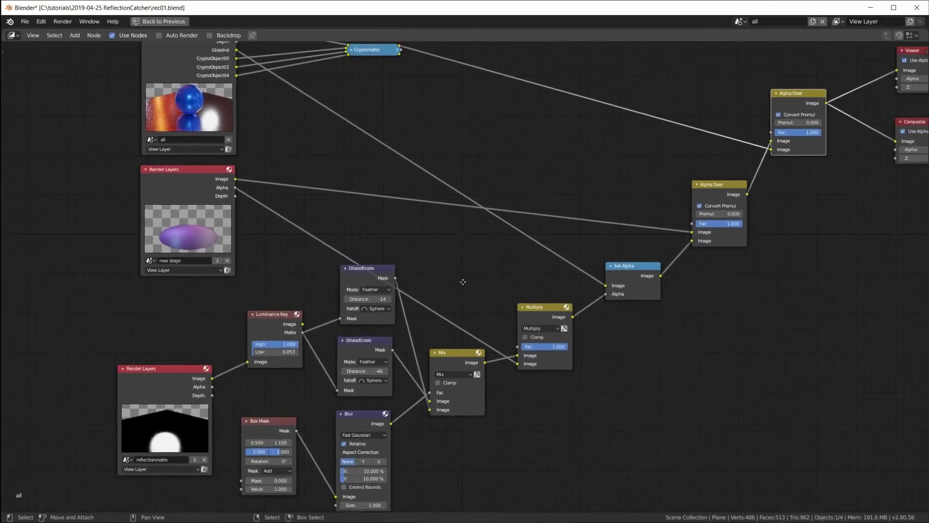
Spread out the "new stage" and "all" Render Layers, Cryptomatte and Box Mask nodes to tidy the node tree.
left_click_drag(280, 221, 359, 210)
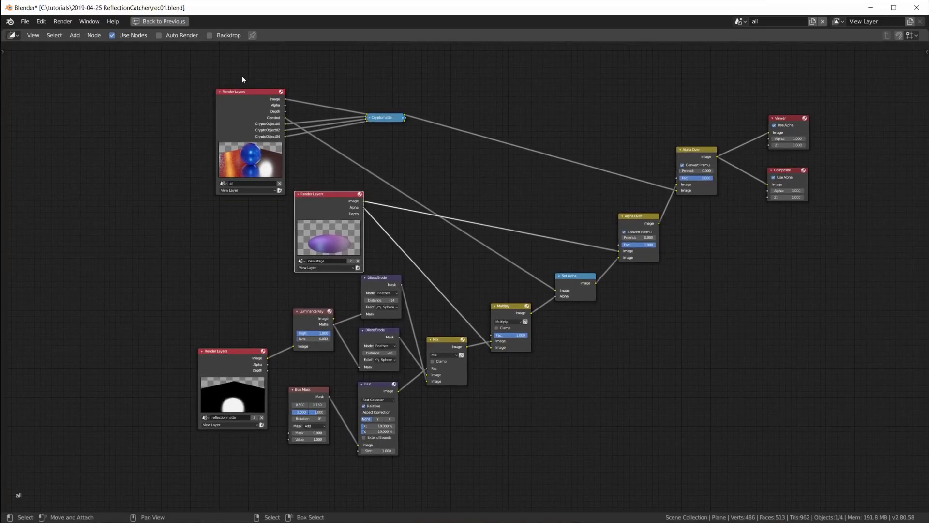
left_click_drag(382, 120, 533, 132)
left_click_drag(274, 86, 349, 73)
scroll(547, 283, "up", 2)
middle_click_drag(555, 324, 560, 305)
left_click_drag(294, 391, 301, 419)
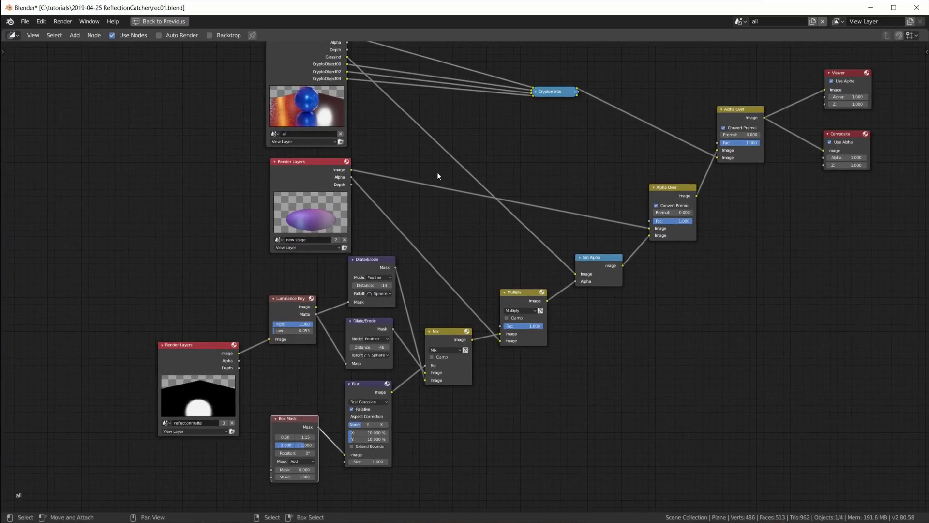
Send the "all" Render Layers image to the viewer, and return the viewer to the final Alpha Over.
middle_click_drag(437, 173, 415, 268)
left_click(277, 136, "ctrl+shift")
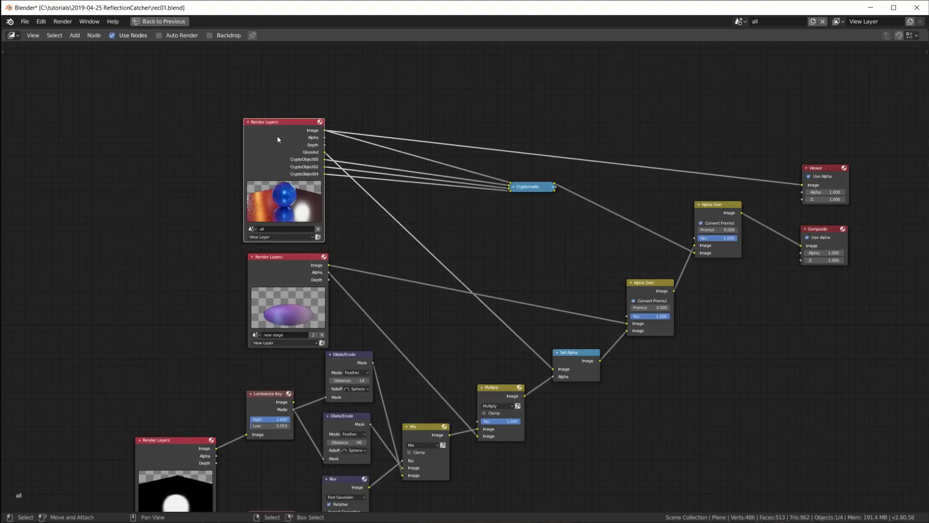
left_click(697, 212, "ctrl+shift")
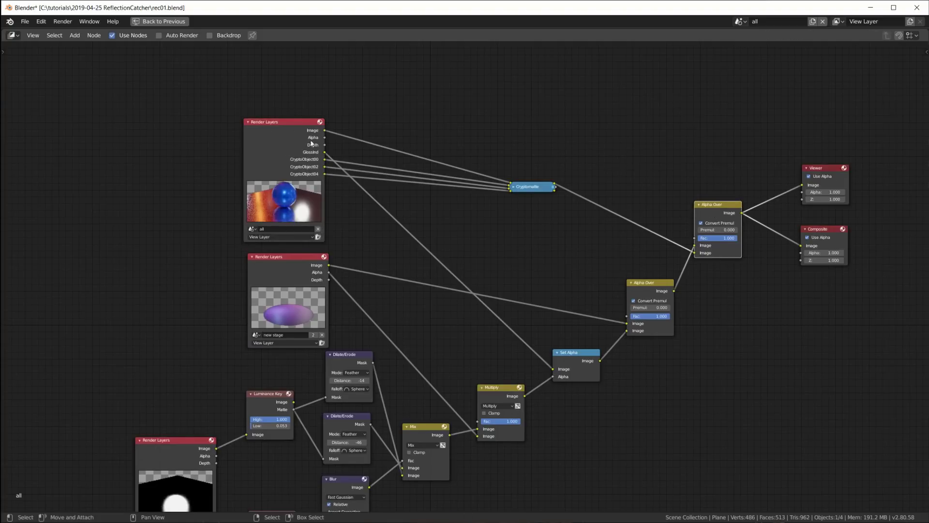
Place the Cryptomatte node close to the "all" Render Layers node and shift the final Alpha Over toward the outputs.
left_click_drag(284, 117, 285, 105)
left_click_drag(523, 186, 407, 147)
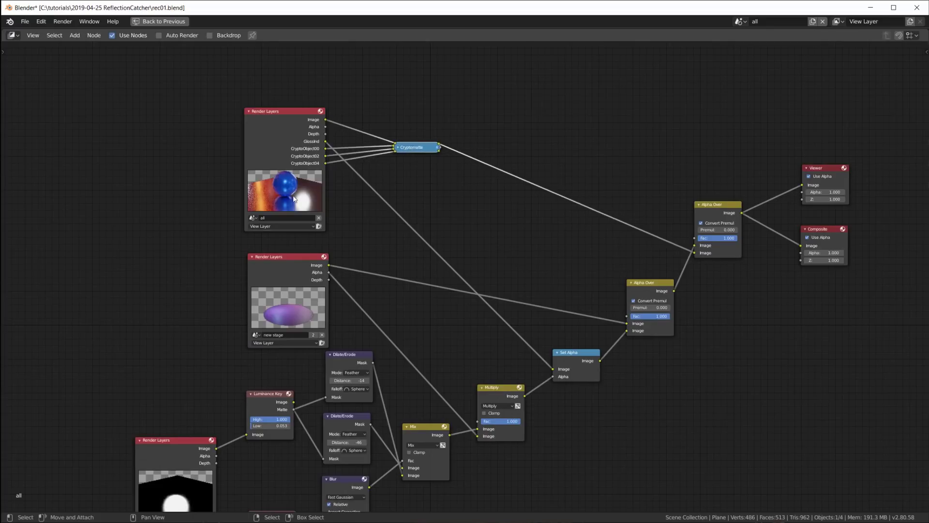
left_click_drag(716, 213, 736, 210)
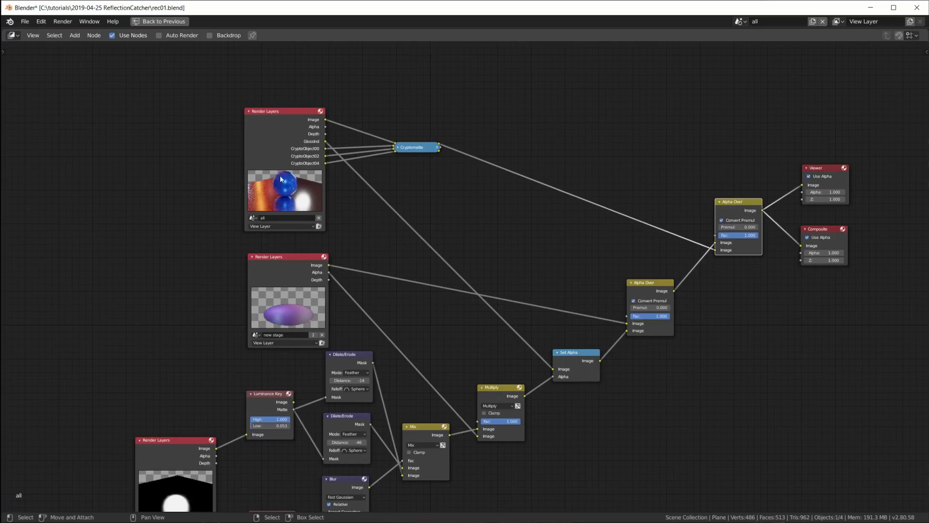
Move the "reflectionmatte" Render Layers node up level with Luminance Key and align the two Dilate/Erode nodes.
middle_click_drag(467, 330, 479, 242)
left_click_drag(183, 344, 183, 293)
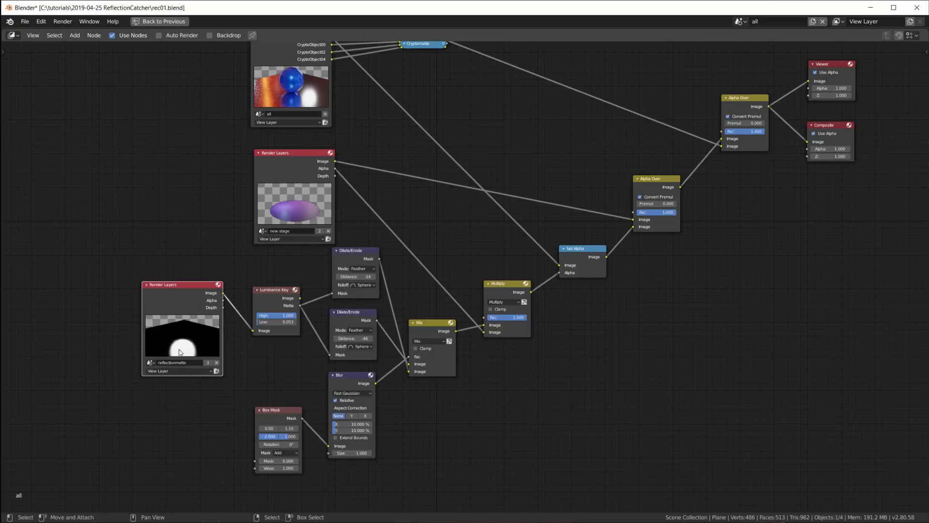
scroll(178, 346, "up", 1)
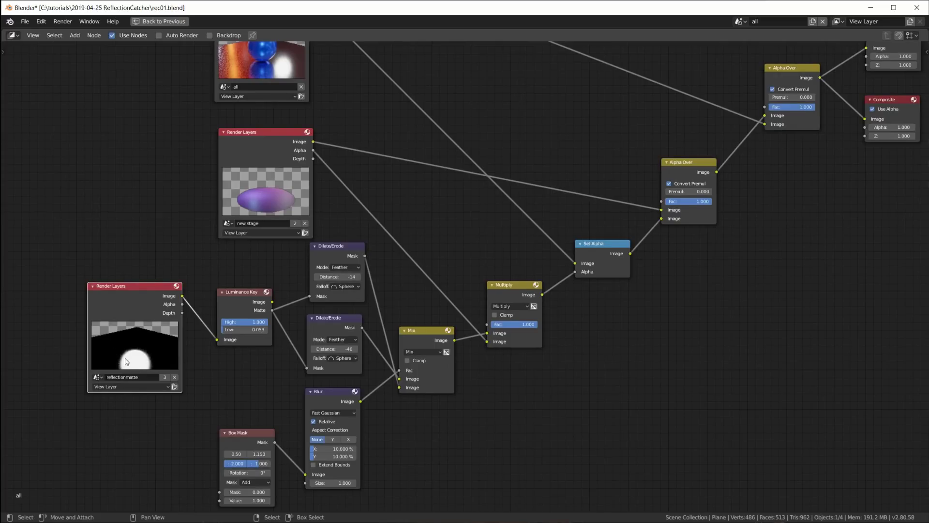
left_click_drag(331, 246, 327, 258)
left_click_drag(332, 319, 329, 323)
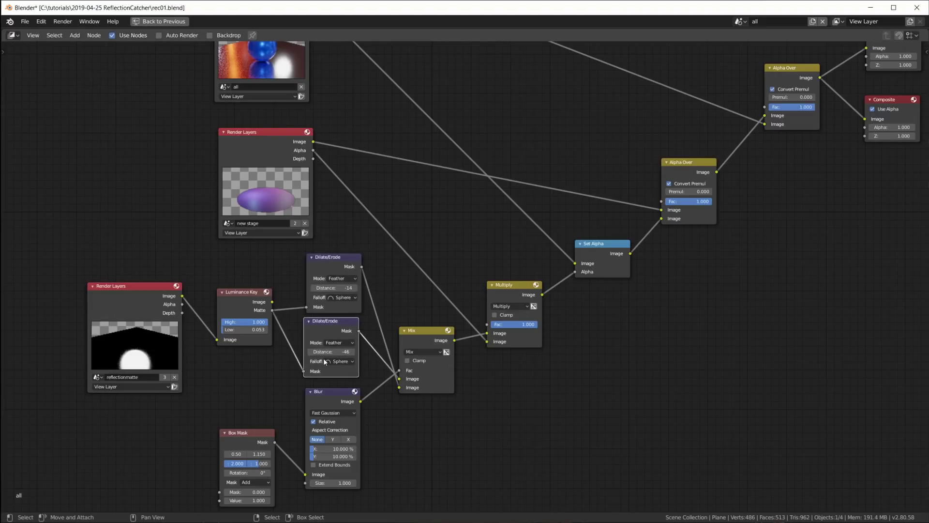
left_click_drag(333, 376, 337, 380)
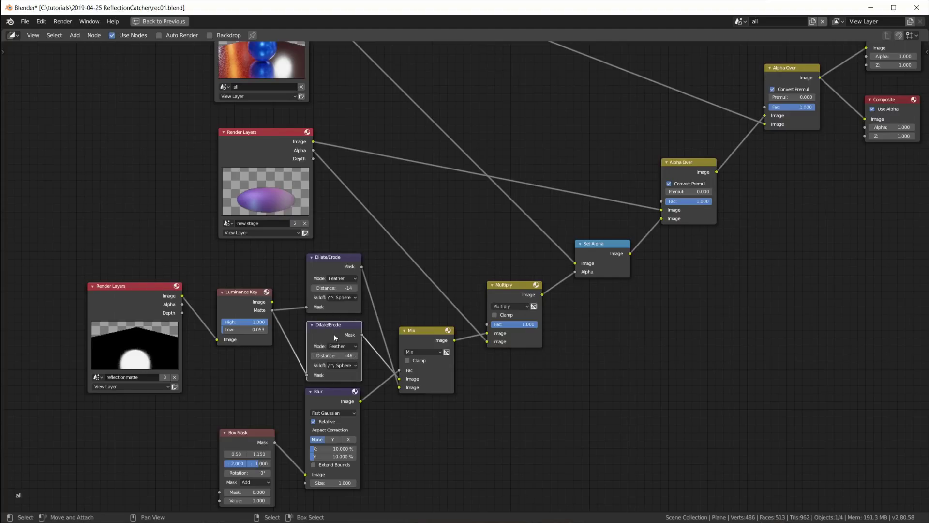
Lower the Blur node, move Box Mask closer to it, and nudge the Mix node toward the mask nodes.
left_click_drag(327, 395, 329, 410)
left_click_drag(271, 430, 281, 416)
left_click_drag(419, 340, 415, 337)
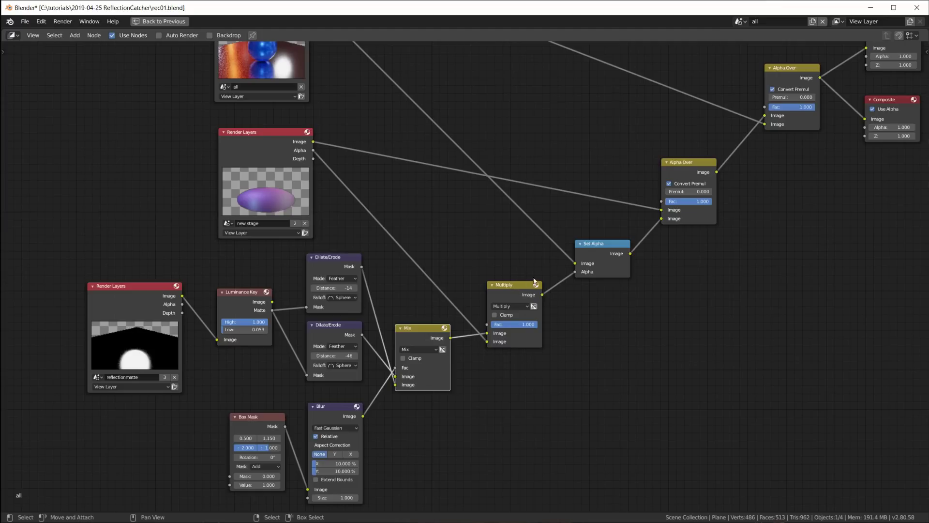
Move the "new stage" Render Layers node slightly up and restore the node editor from full screen.
scroll(605, 224, "down", 2)
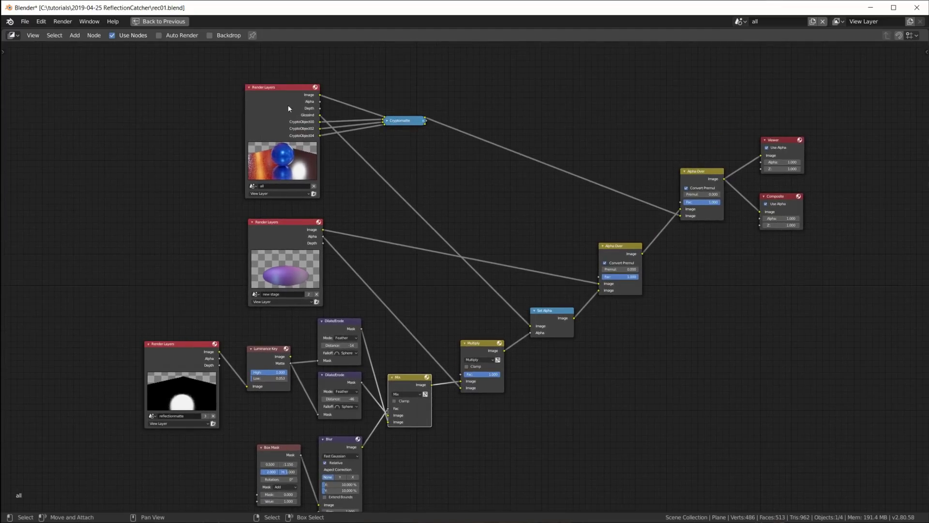
left_click_drag(283, 226, 282, 219)
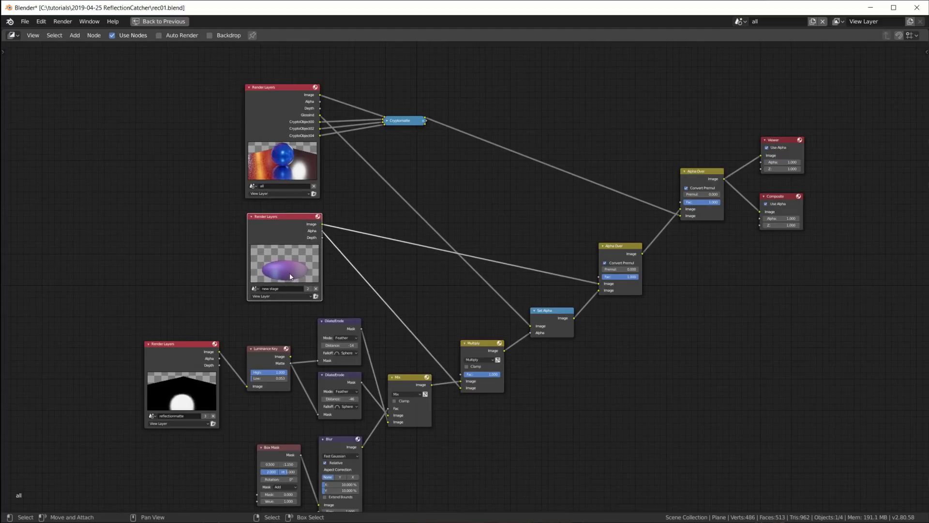
scroll(291, 276, "up", 1)
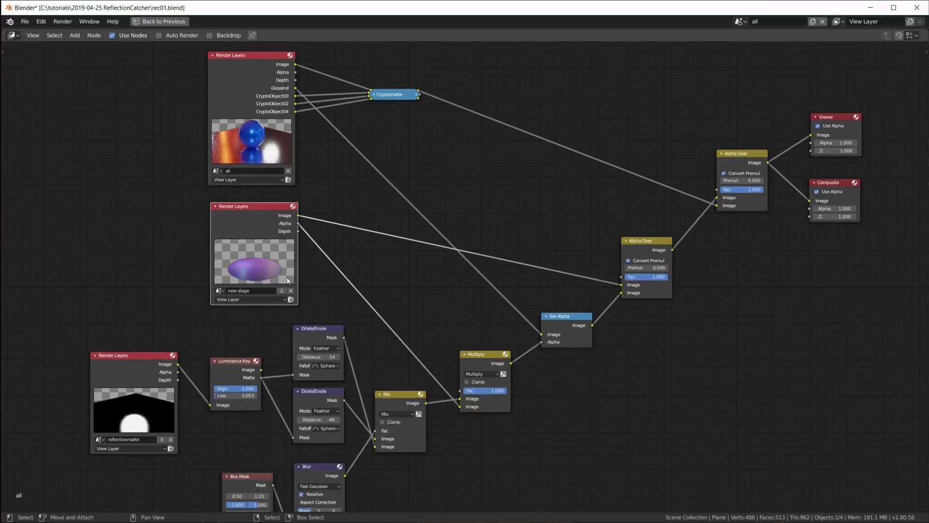
scroll(558, 228, "down", 2)
key("ctrl+space")
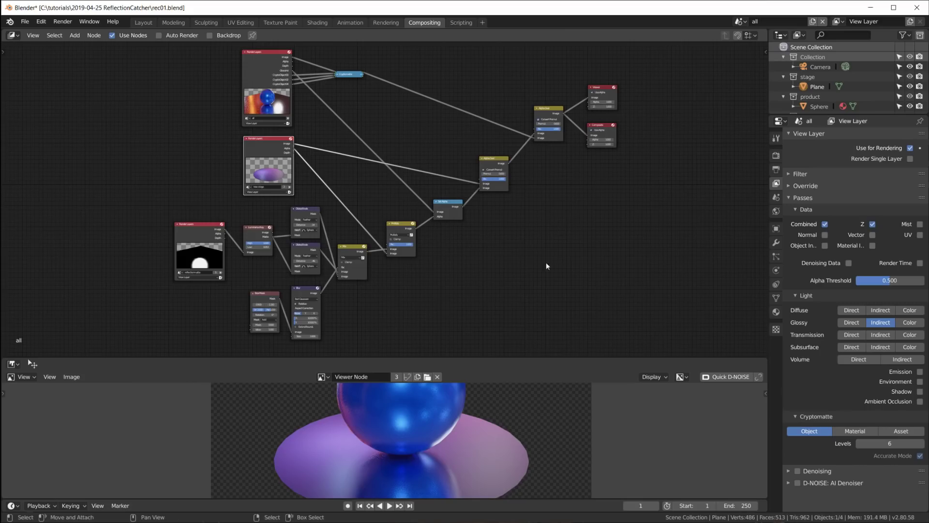
Enlarge the viewer image area and examine the finished composite alongside its Alpha Over nodes.
left_click_drag(493, 357, 494, 188)
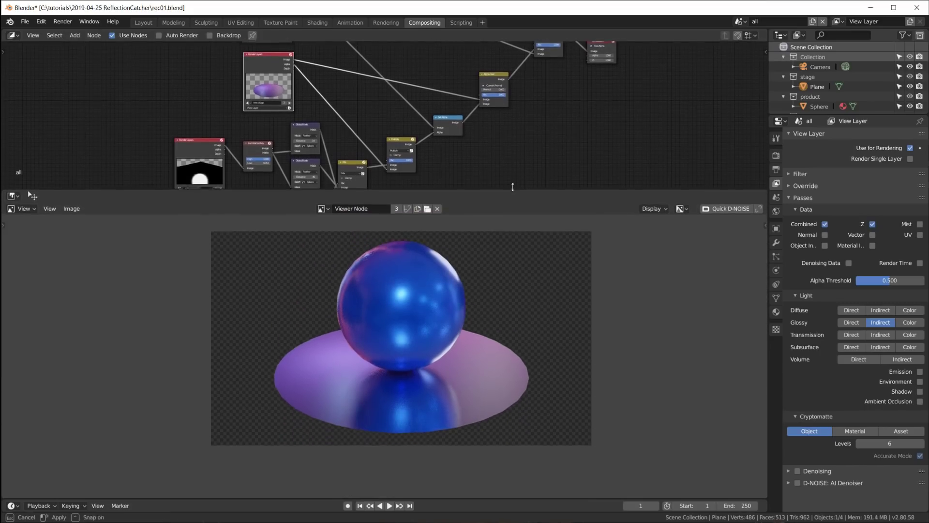
scroll(495, 378, "up", 1)
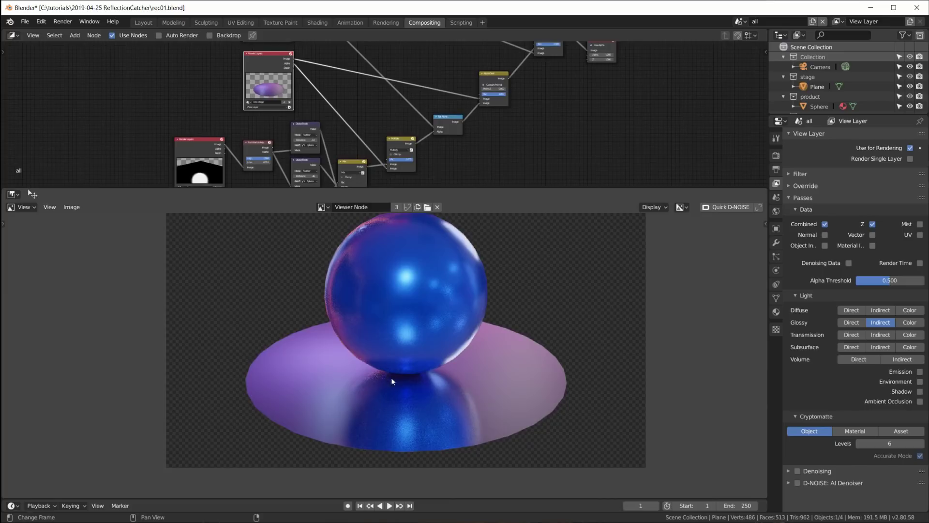
middle_click_drag(459, 103, 432, 178)
scroll(431, 178, "up", 1)
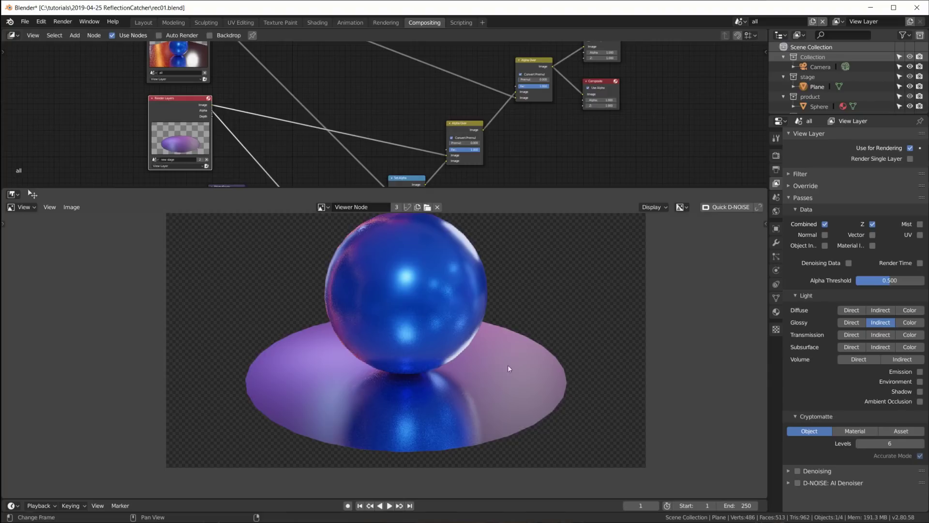
scroll(387, 131, "down", 2)
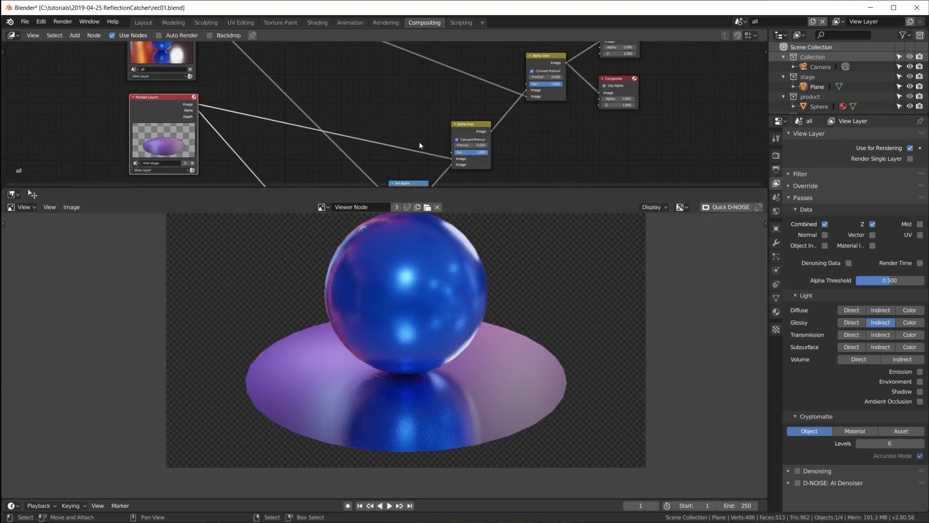
Enlarge the node editor area and nudge the "new stage" Render Layers node slightly to tidy its placement.
left_click_drag(443, 188, 426, 274)
scroll(399, 208, "up", 2)
scroll(399, 208, "down", 1, "shift")
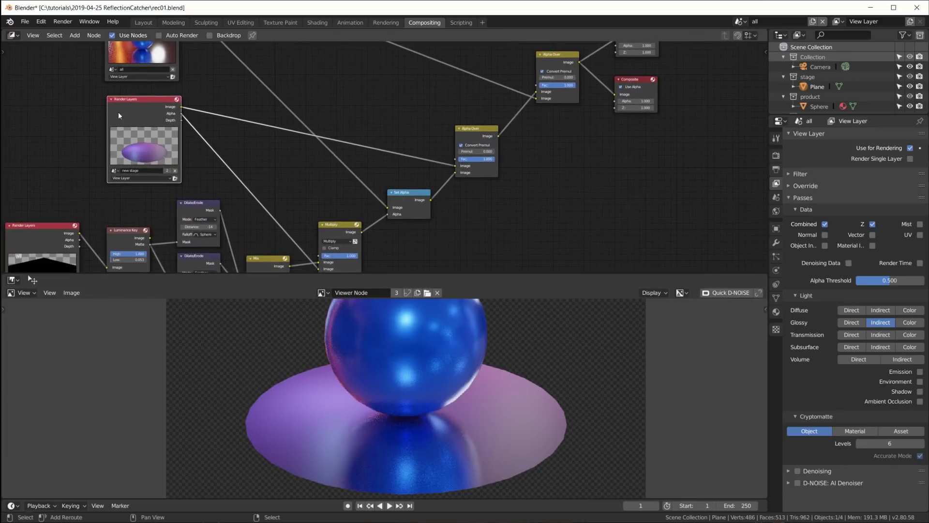
left_click_drag(143, 101, 141, 103)
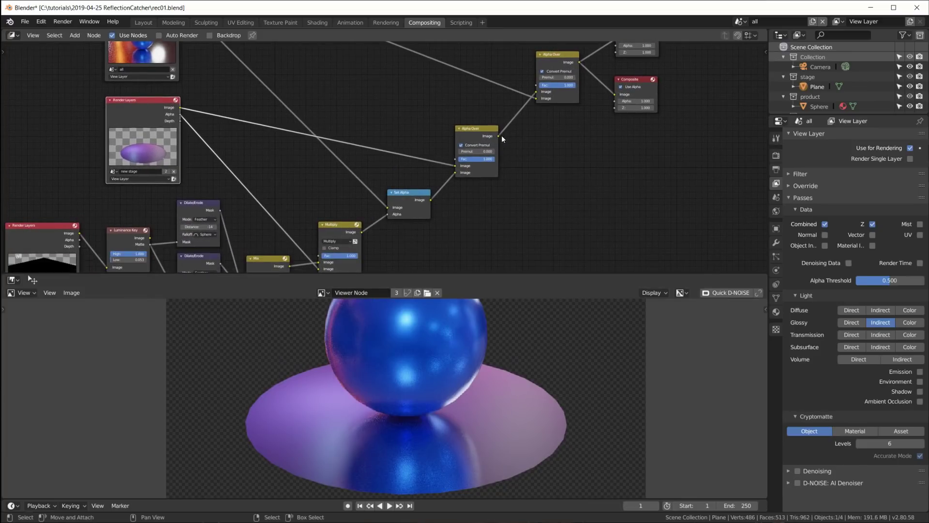
middle_click_drag(504, 176, 523, 212)
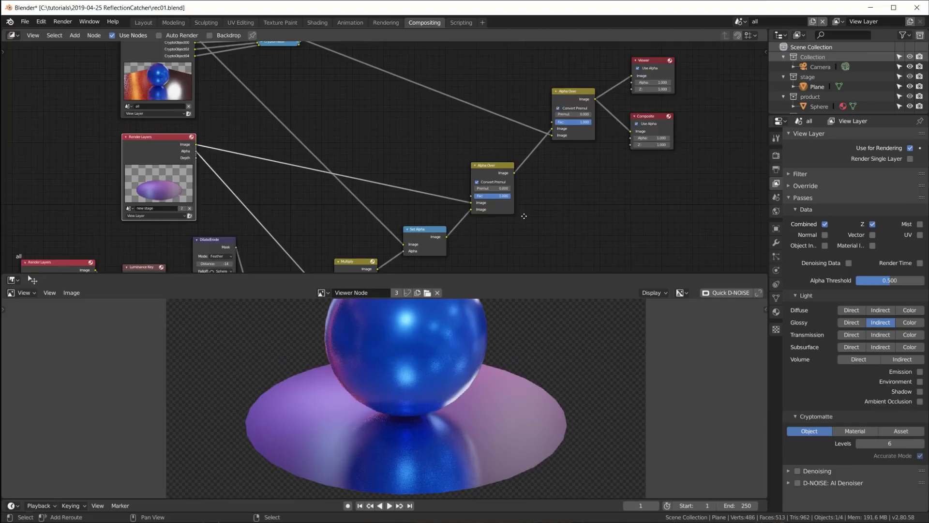
Add a Mix node and insert it on the link between the "all" Render Layers node and Set Alpha.
key("shift+a")
mouse_move(301, 177)
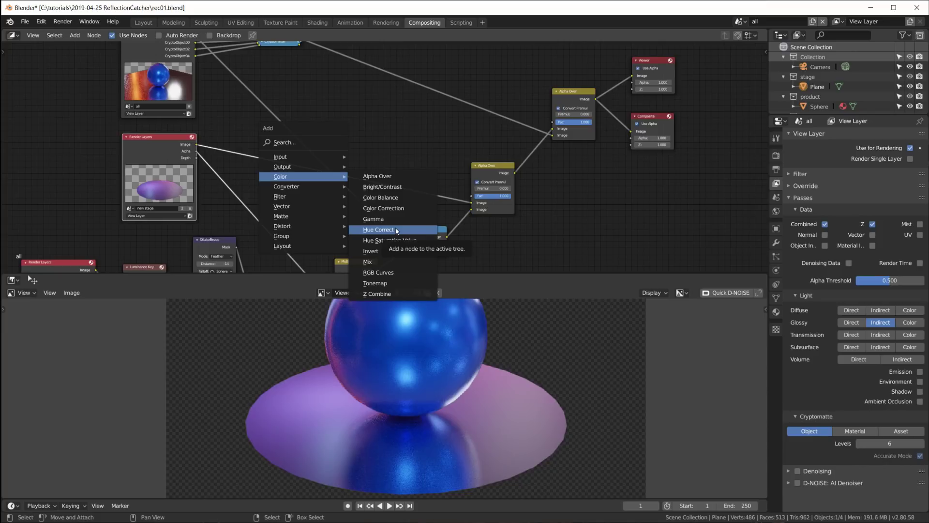
left_click(375, 262)
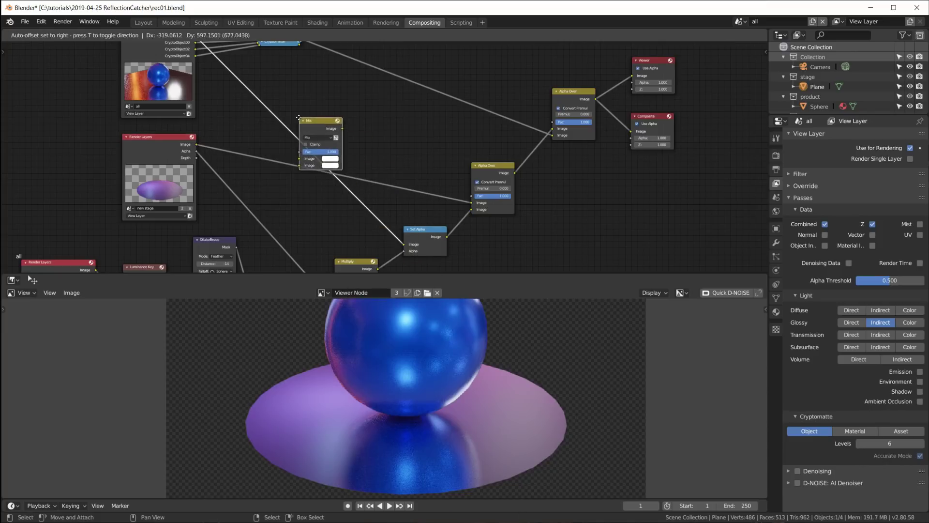
left_click(356, 133)
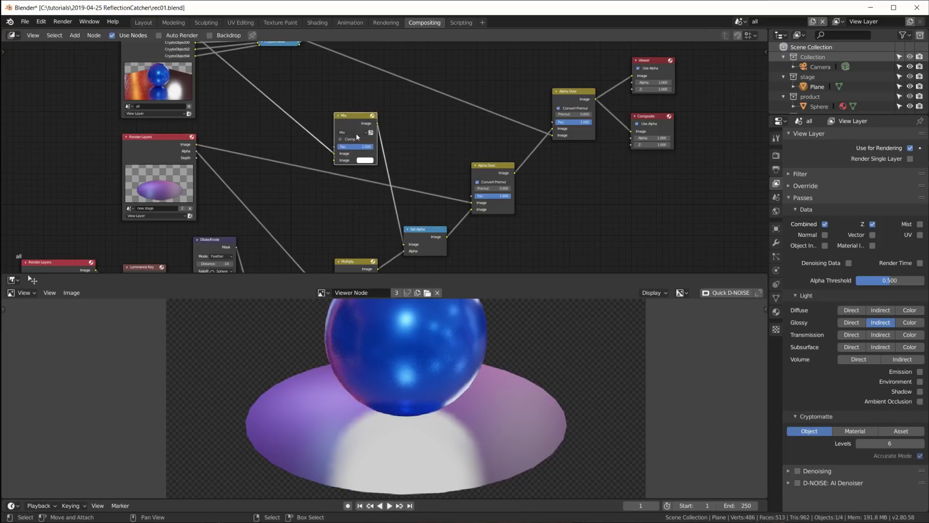
Set the new Mix node's blend type to Dodge and lower its second color's brightness value to about 0.9.
scroll(353, 136, "up", 2)
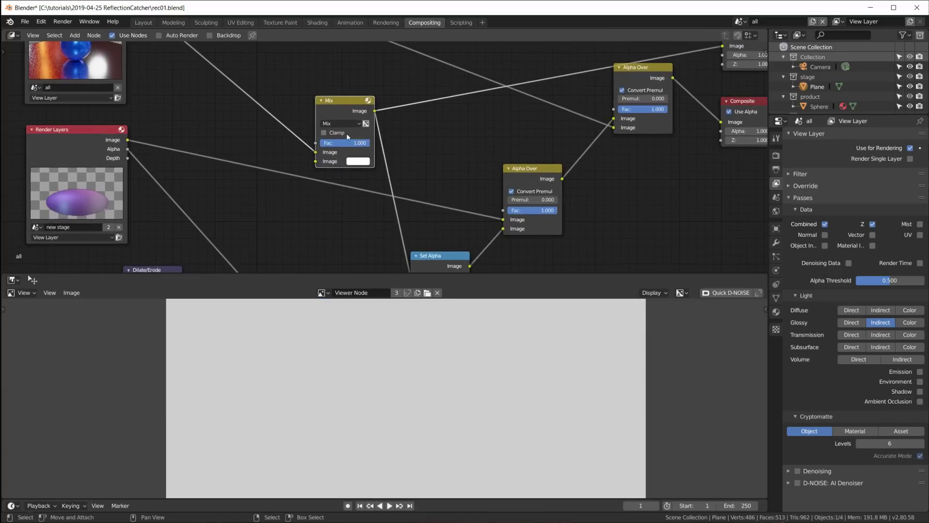
left_click(342, 124)
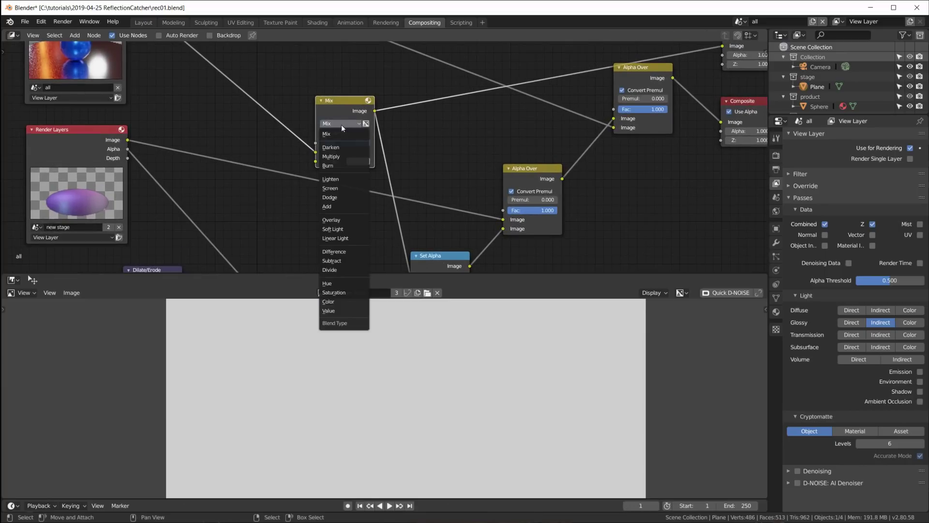
left_click(345, 197)
left_click(357, 161)
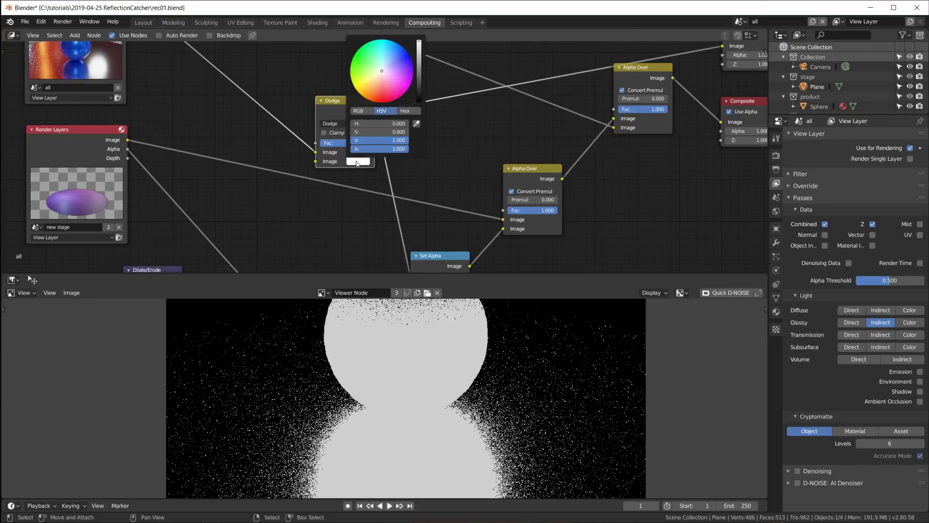
left_click_drag(419, 44, 419, 46)
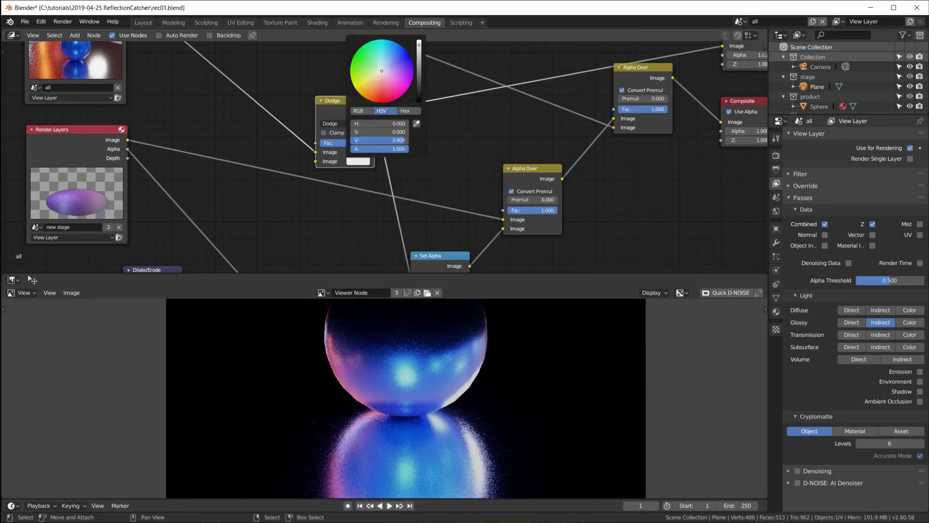
Tint the Dodge node's second color pink and preview the final Alpha Over output in the viewer.
left_click(382, 76)
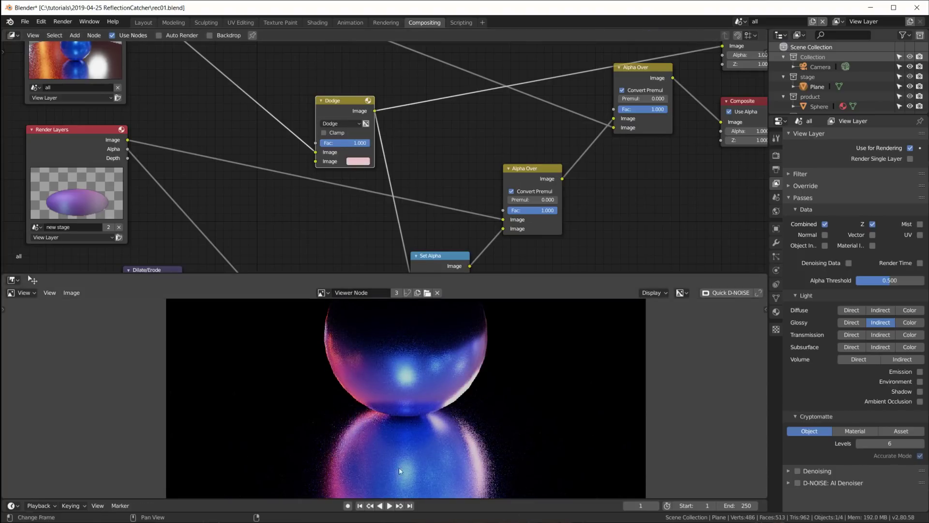
left_click(359, 161)
left_click_drag(387, 87, 388, 79)
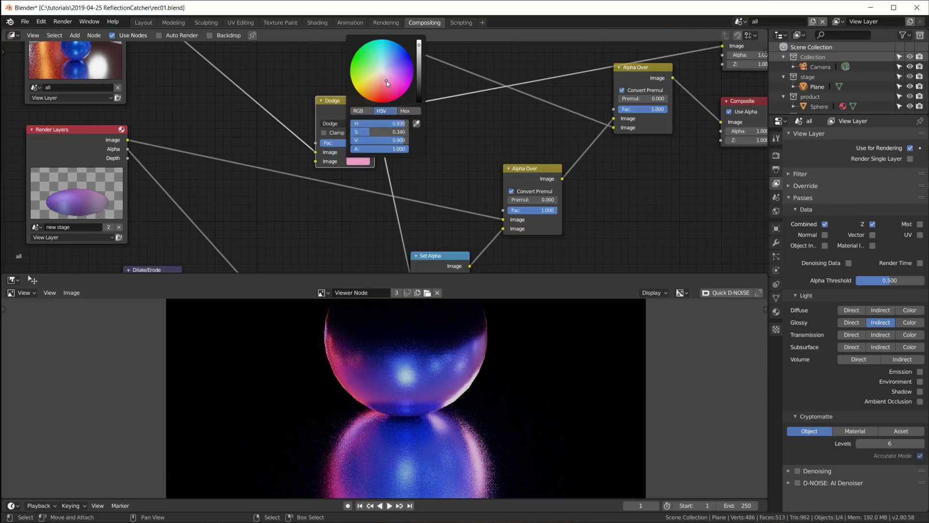
scroll(539, 114, "down", 3)
left_click(538, 115, "ctrl+shift")
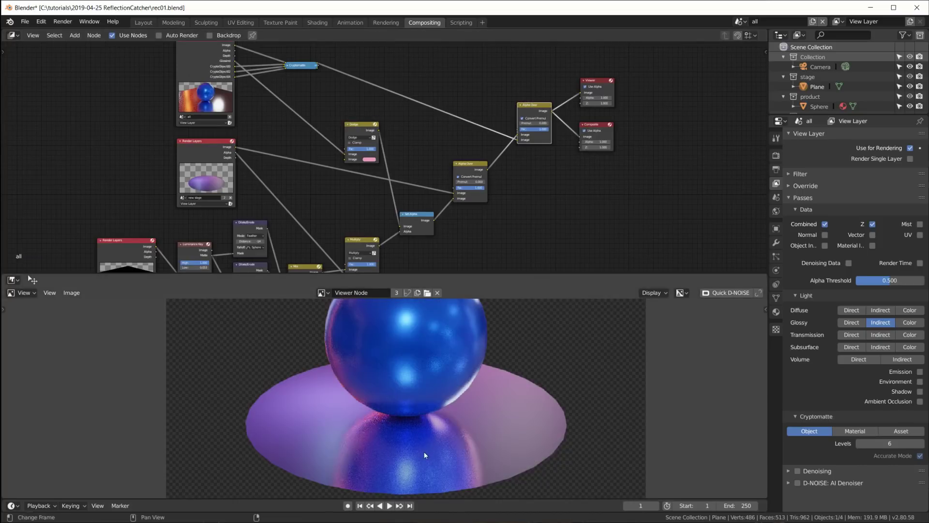
Examine the tinted floor reflection in the composite and frame the node tree for an overview.
scroll(385, 455, "up", 1)
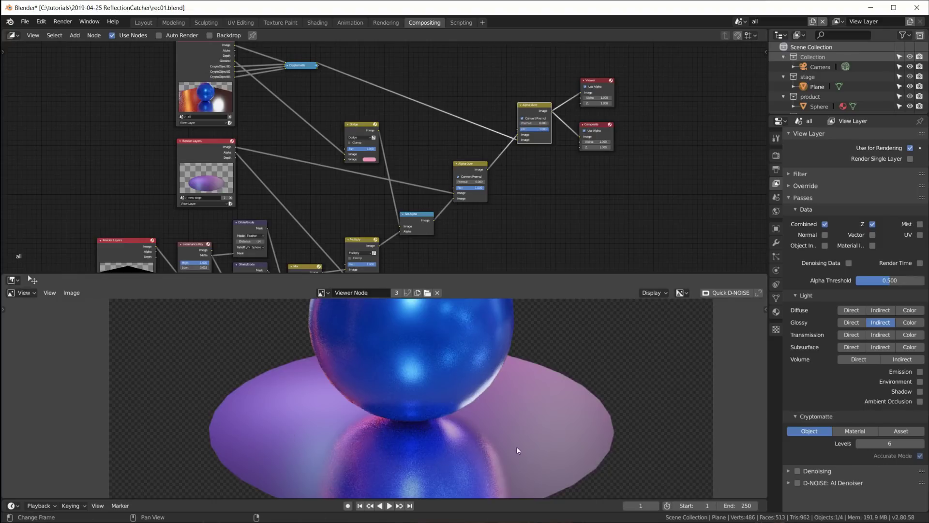
key("Home")
key("Home")
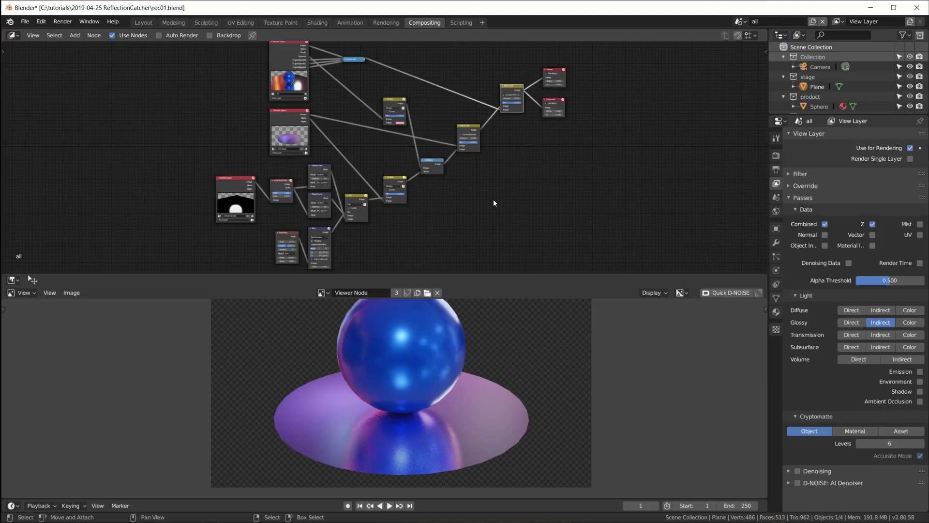
scroll(474, 211, "up", 1)
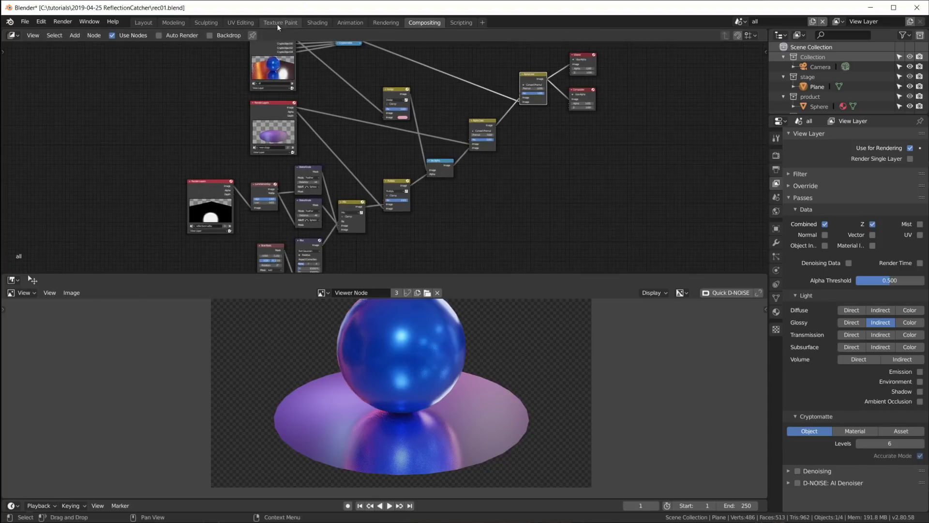
In the Shading workspace, select the sphere and set the World background strength to 0.
left_click(318, 23)
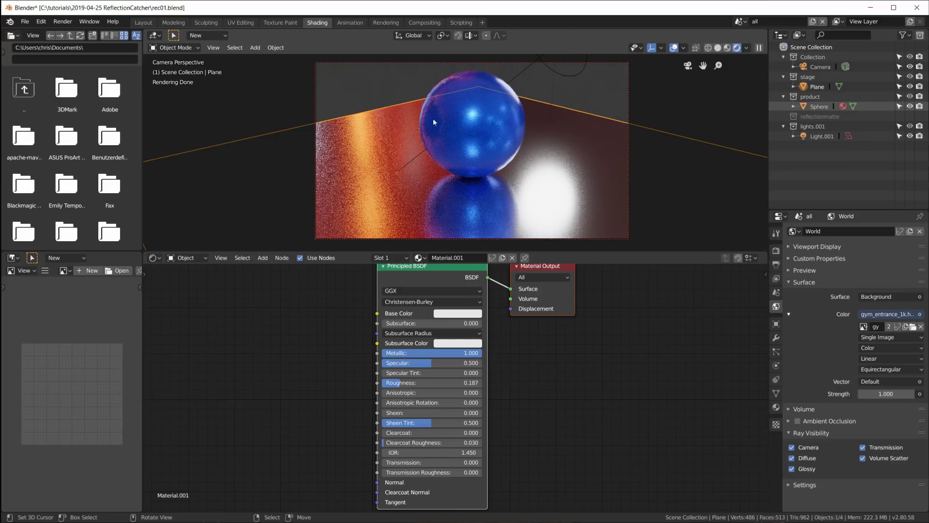
left_click(483, 108)
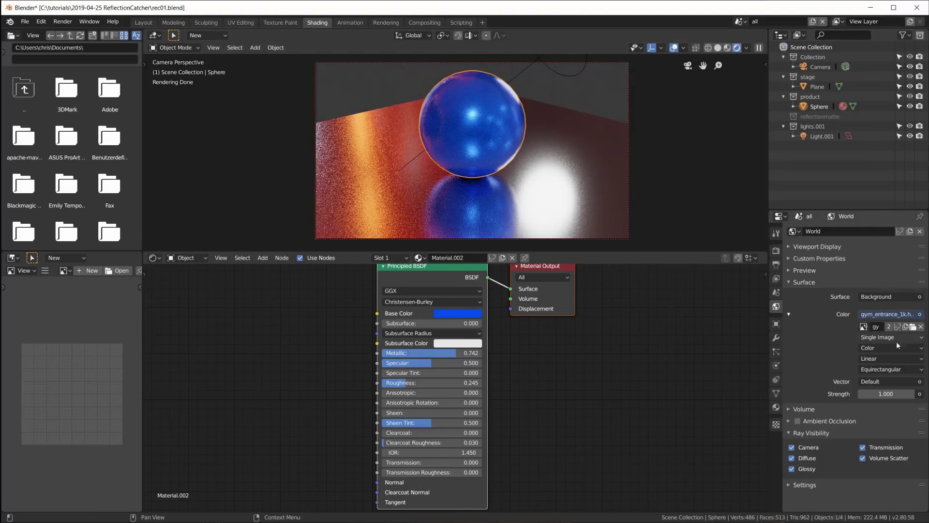
left_click(886, 394)
type("0")
key("Return")
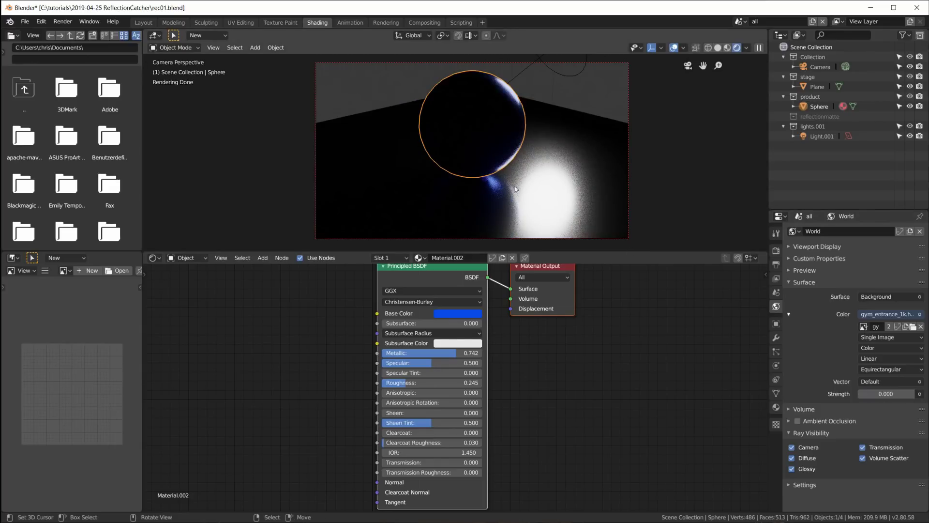
Set the World background strength back to 1.
left_click(892, 393)
type("1")
key("Return")
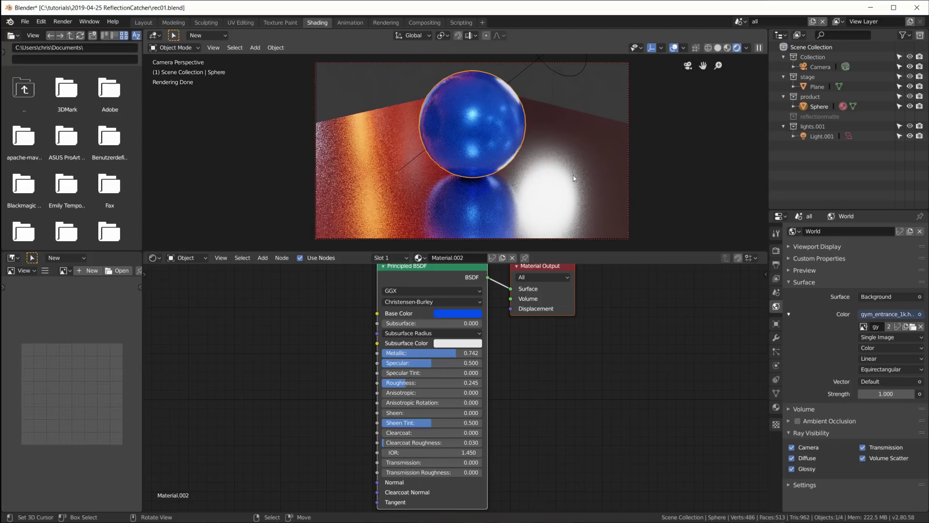
Select Light.001 in the "all" scene and switch to the "reflectionmatte" scene to review its world settings.
left_click(823, 134)
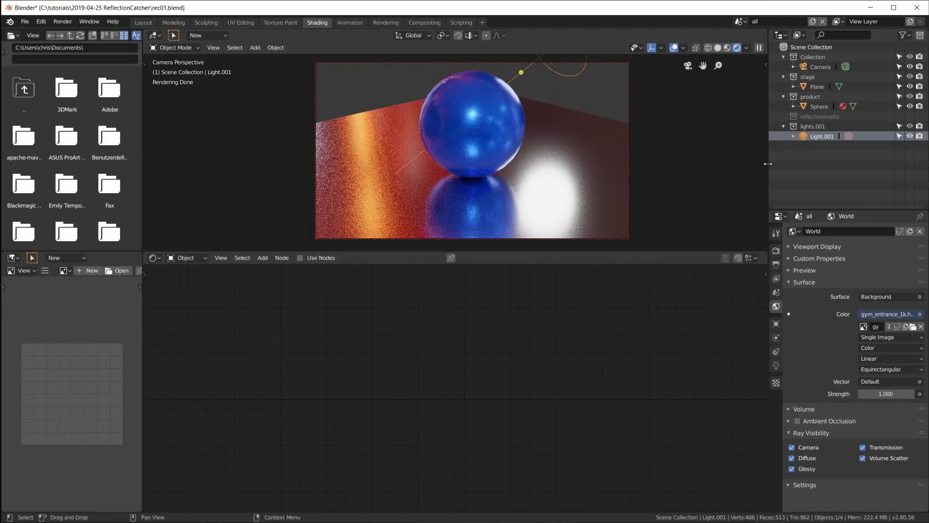
left_click(740, 21)
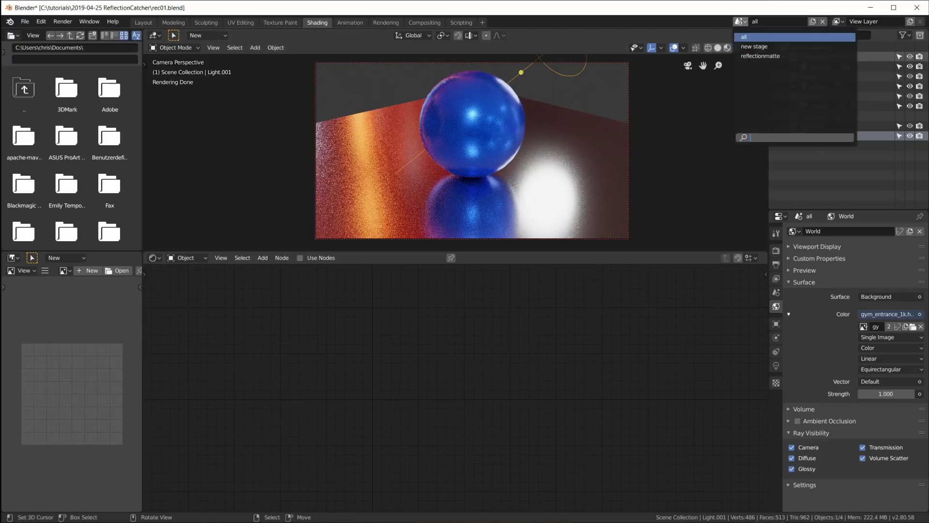
left_click(750, 56)
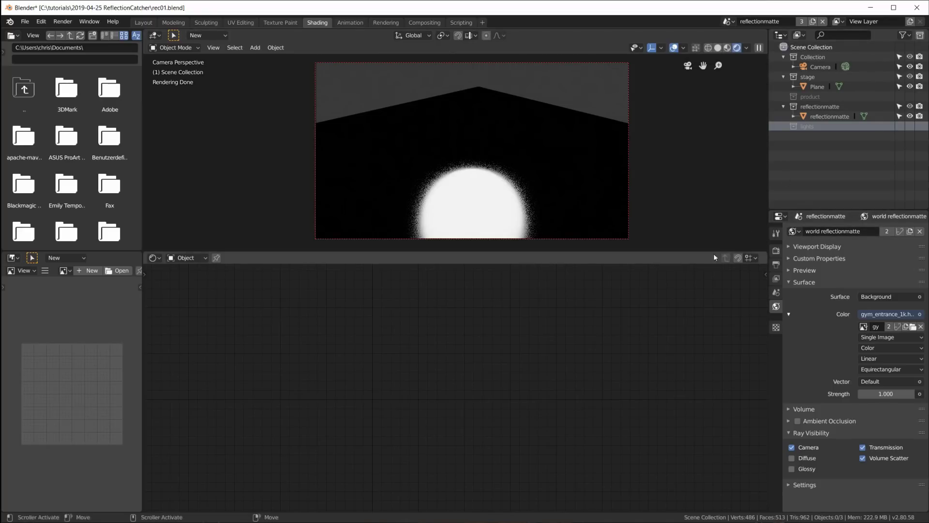
left_click(728, 21)
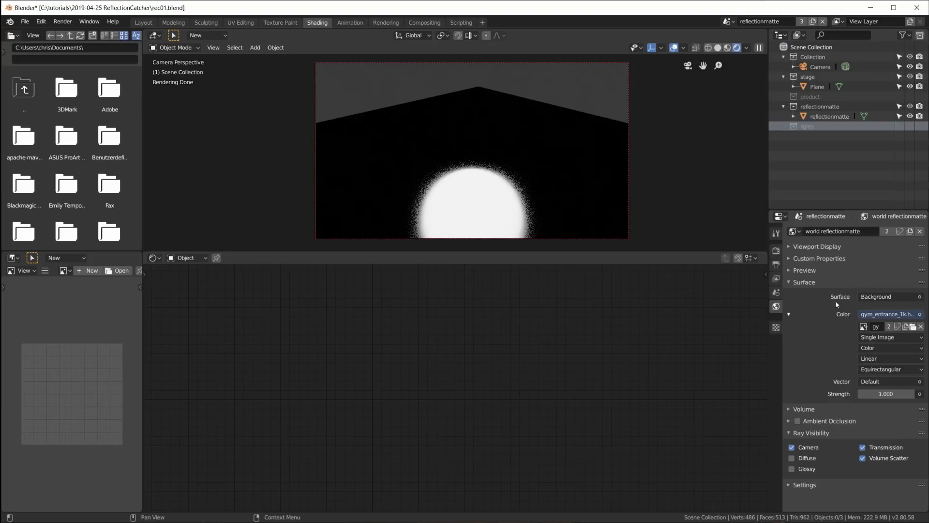
Toggle the Glossy ray visibility of "world reflectionmatte" on and off to demonstrate it, leaving it disabled.
left_click(791, 469)
left_click(791, 469)
left_click(791, 469)
left_click(791, 469)
left_click(792, 469)
left_click(791, 469)
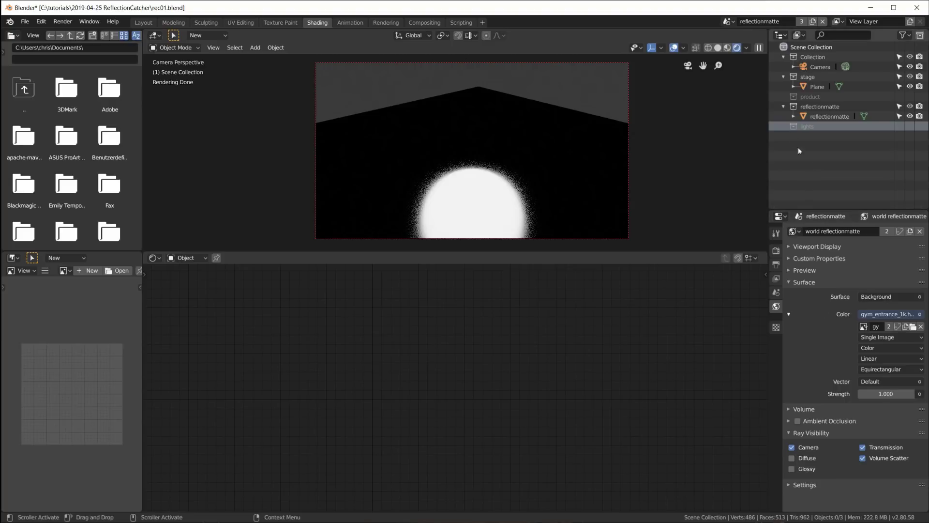
Switch back to the "all" scene and return to the Compositing workspace.
left_click(727, 21)
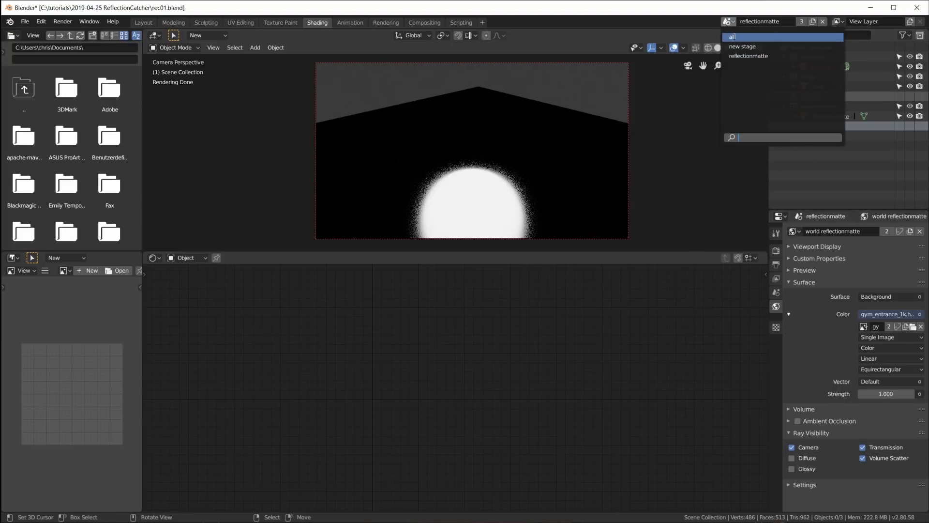
left_click(735, 38)
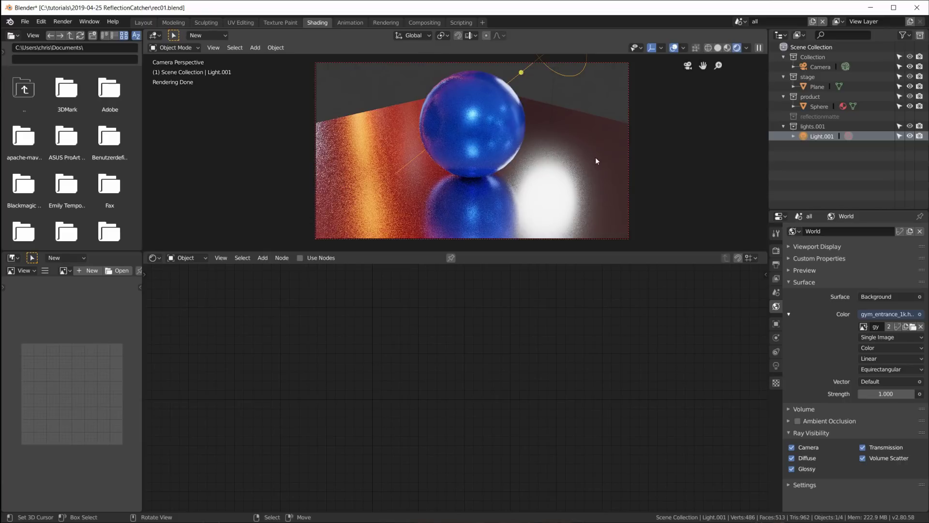
left_click(741, 21)
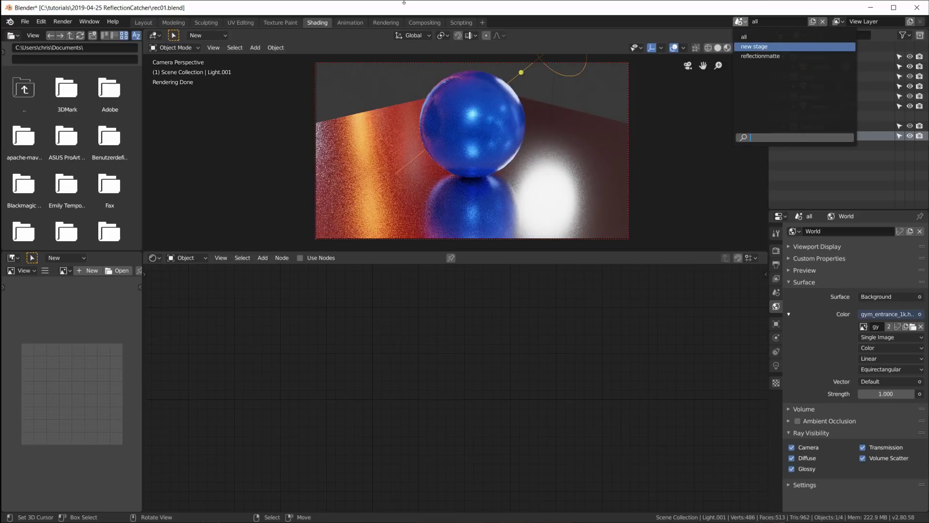
left_click(425, 23)
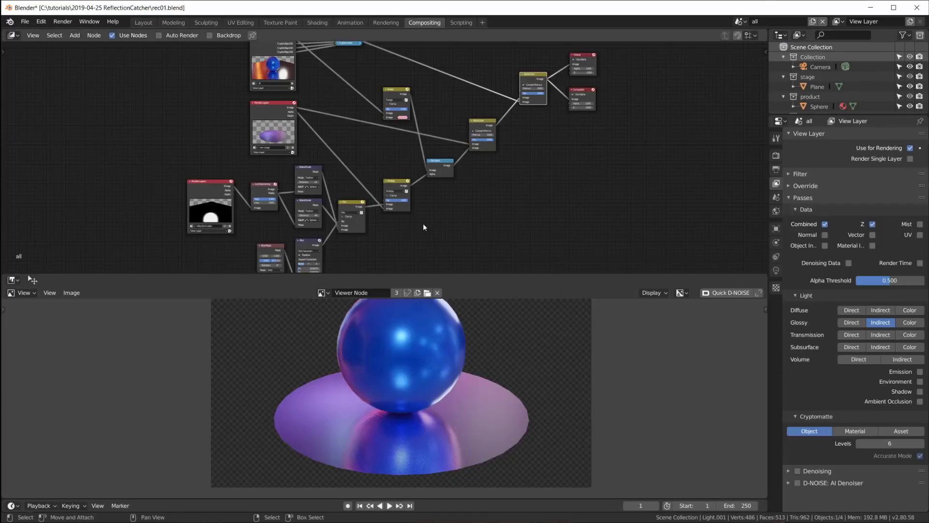
Preview the "new stage" Render Layers output in the viewer, followed by the "all" Render Layers output.
scroll(396, 171, "up", 5)
middle_click_drag(339, 100, 370, 192)
scroll(287, 201, "up", 3)
middle_click_drag(287, 205, 300, 171)
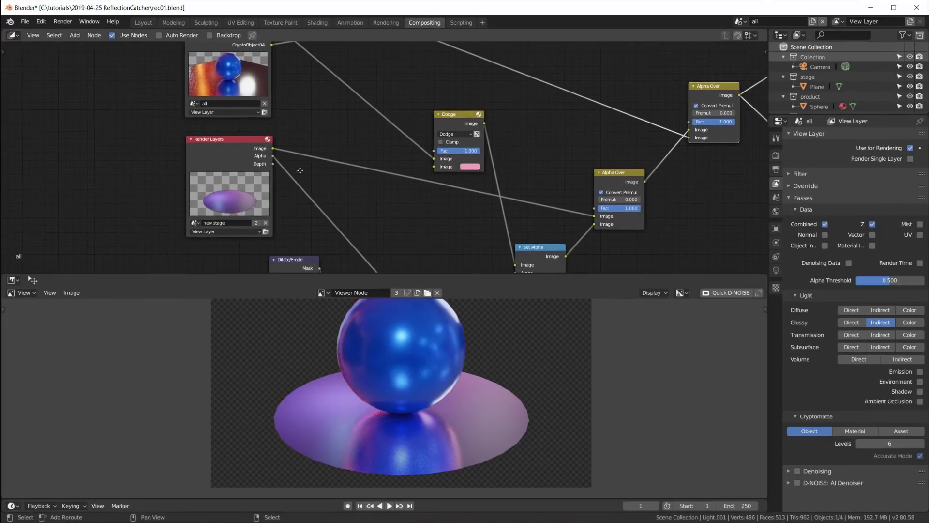
left_click(225, 150, "ctrl+shift")
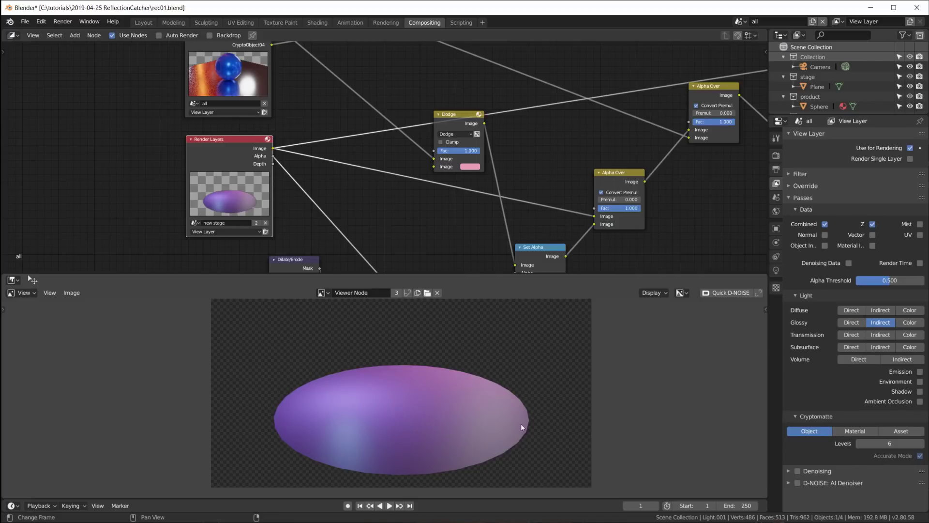
scroll(367, 128, "down", 3)
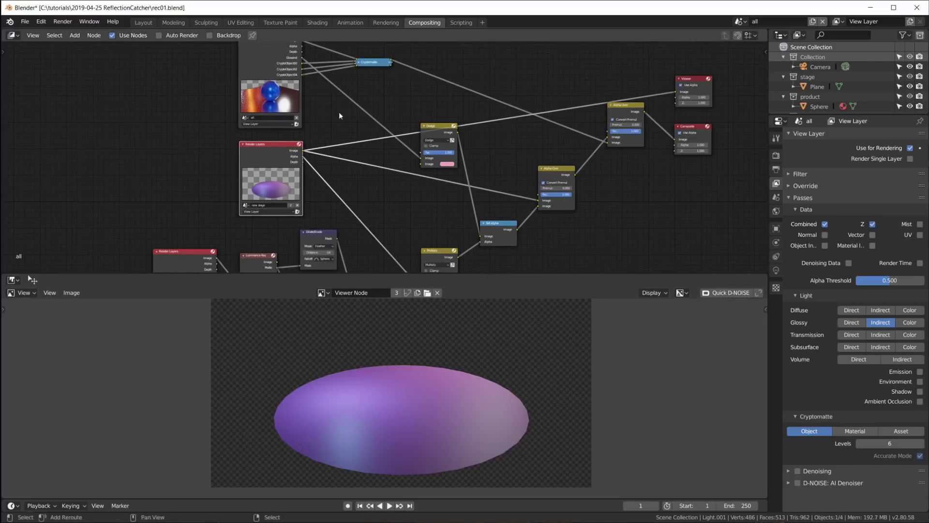
left_click(274, 49, "ctrl+shift")
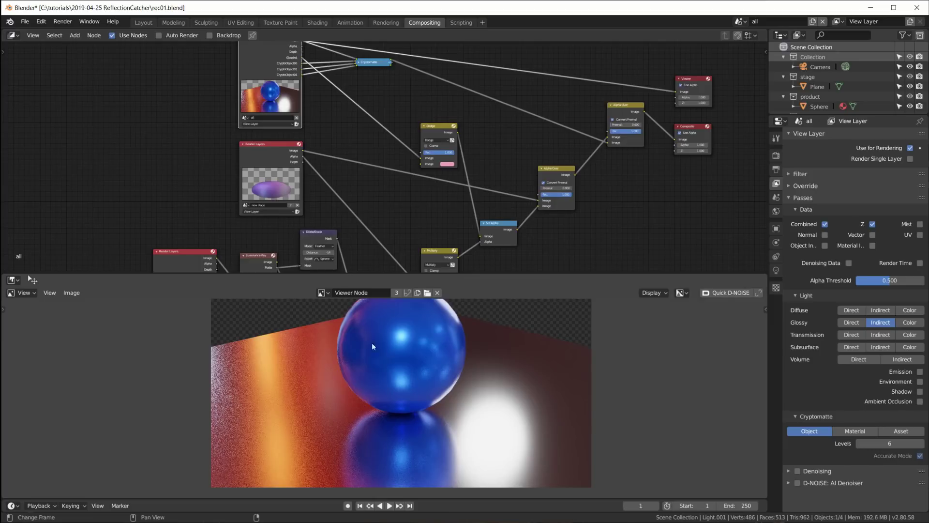